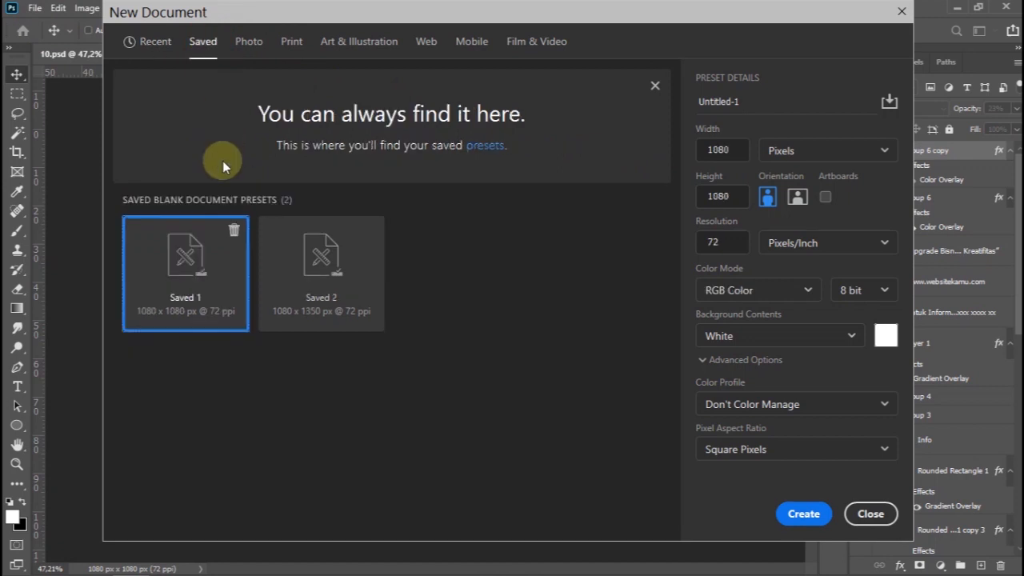
# Create a new 1080 × 1080 px RGB document at 72 pixels/inch with a white background.
pyautogui.doubleClick(737, 195)
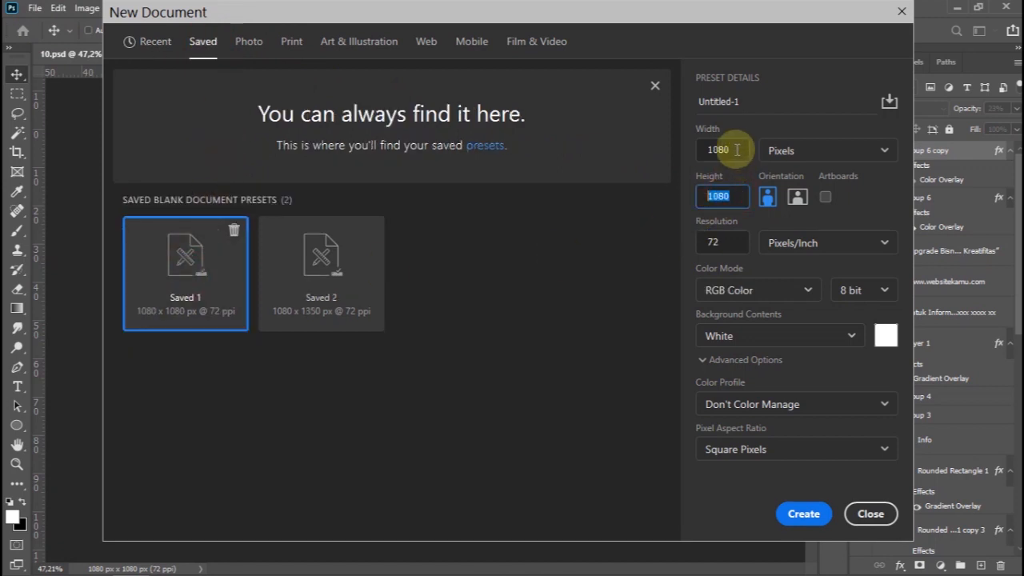
pyautogui.click(804, 514)
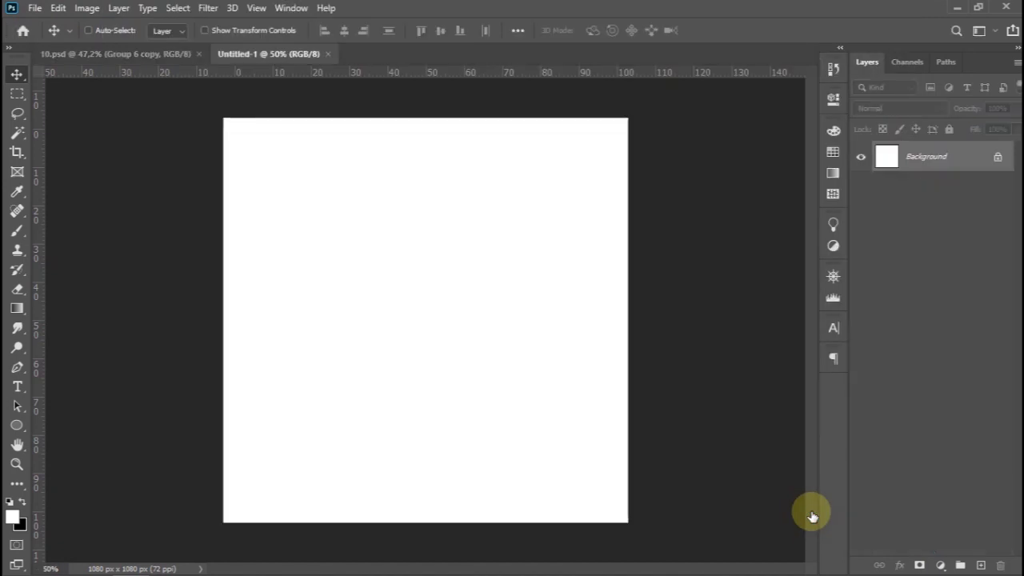
pyautogui.scroll(2, 615, 425)
pyautogui.scroll(-1, 615, 425)
pyautogui.scroll(1, 615, 425)
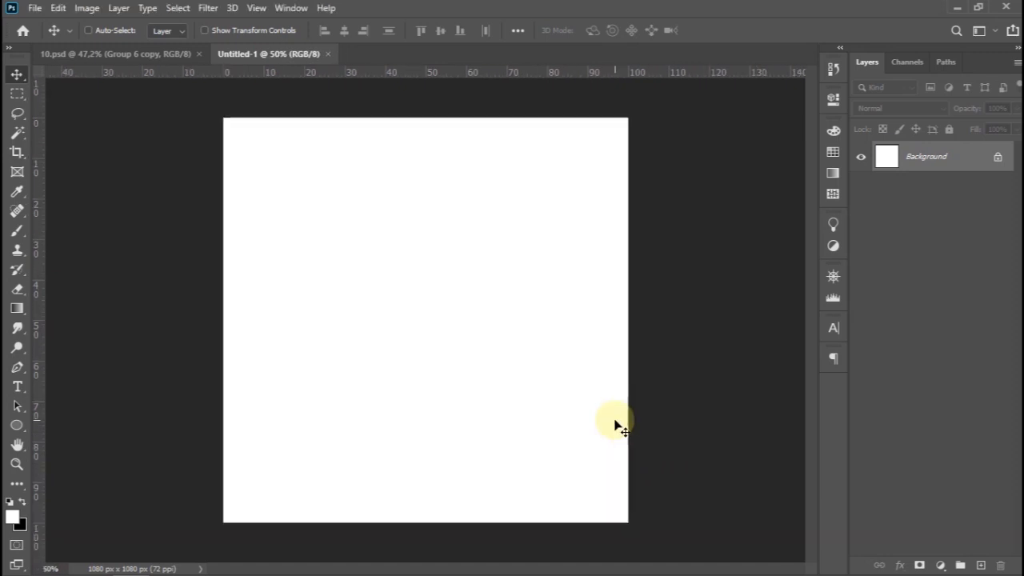
# Draw a black rounded rectangle about 846 × 362 px extending past the canvas's right edge and set its corner radii to 500 px.
pyautogui.rightClick(16, 427)
pyautogui.click(24, 440)
pyautogui.moveTo(437, 294); pyautogui.dragTo(753, 428)
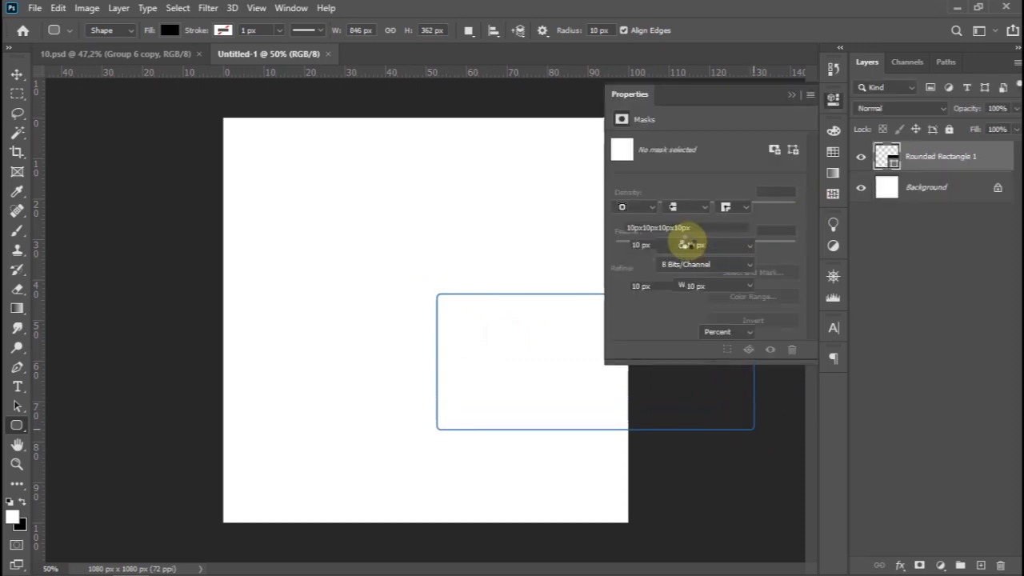
pyautogui.click(651, 247)
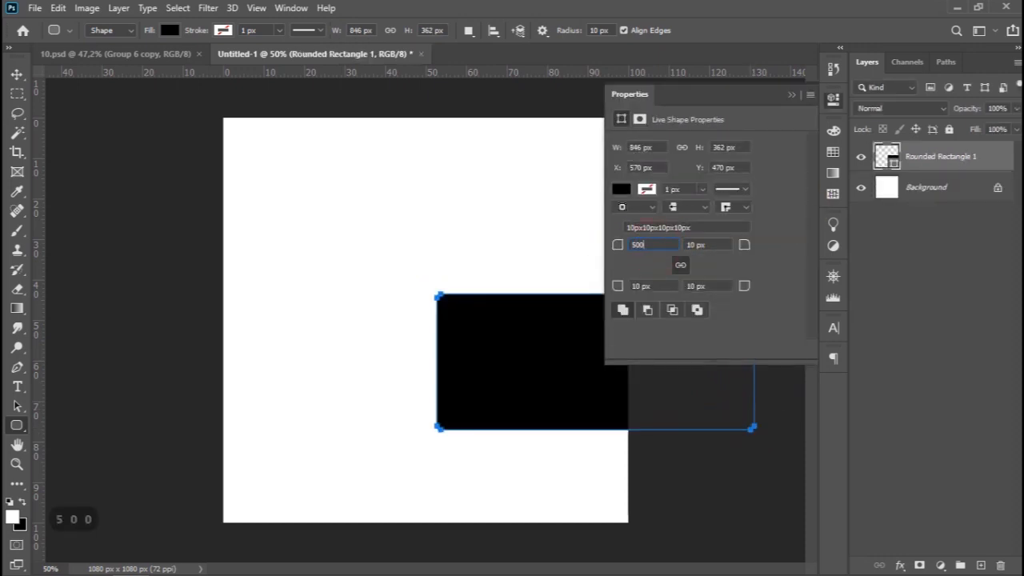
pyautogui.write('500')
pyautogui.press('Return')
pyautogui.click(791, 95)
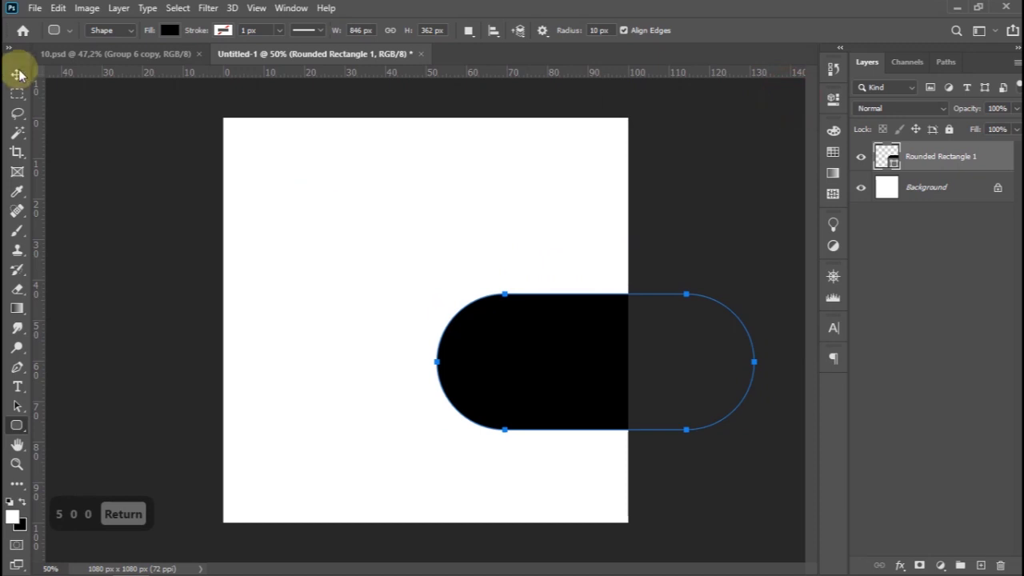
# Rotate the rounded rectangle to -30°, scale it to about 131.6%, and position it running off the canvas's upper right edge.
pyautogui.click(17, 73)
pyautogui.hotkey('ctrl', 't')
pyautogui.moveTo(415, 401); pyautogui.dragTo(393, 408)
pyautogui.moveTo(539, 398); pyautogui.dragTo(563, 301)
pyautogui.moveTo(445, 276); pyautogui.dragTo(332, 268)
pyautogui.moveTo(514, 258); pyautogui.dragTo(567, 256)
pyautogui.click(744, 31)
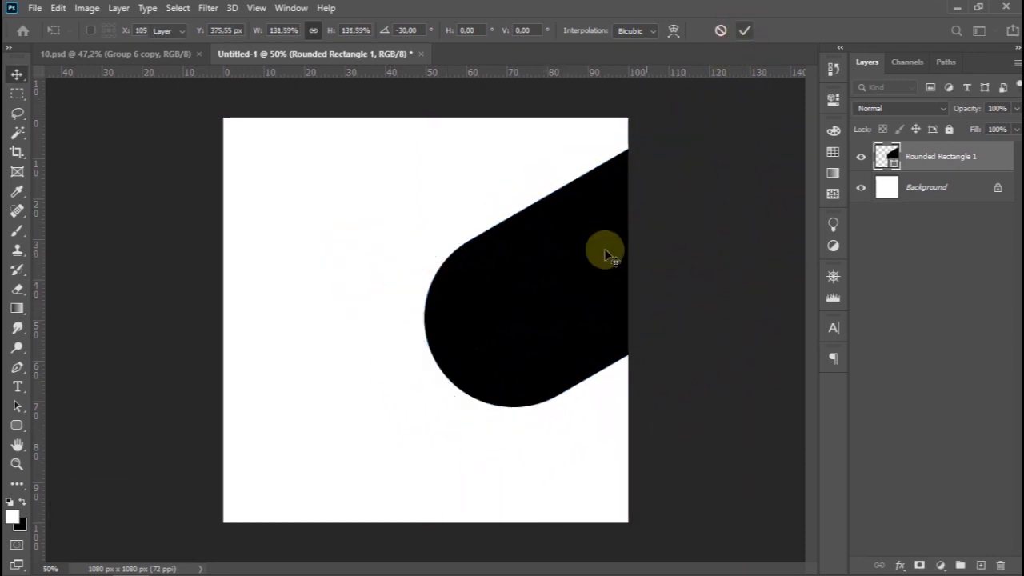
pyautogui.scroll(-2, 593, 249)
pyautogui.scroll(3, 591, 248)
pyautogui.scroll(-1, 606, 264)
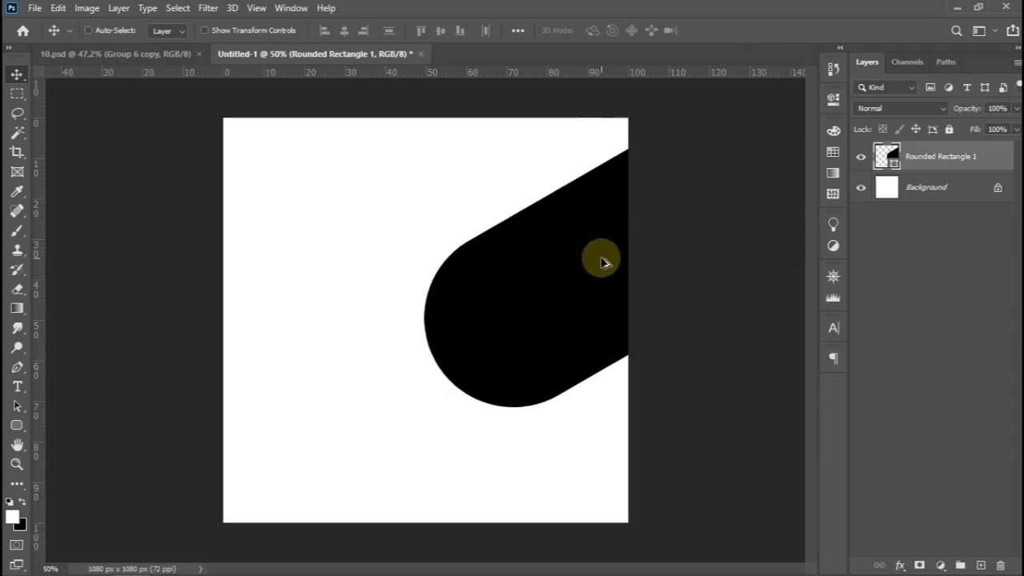
# Duplicate the rounded rectangle and enlarge the lower original so it extends beyond the copy.
pyautogui.hotkey('ctrl', 'j')
pyautogui.click(925, 177)
pyautogui.hotkey('ctrl', 't')
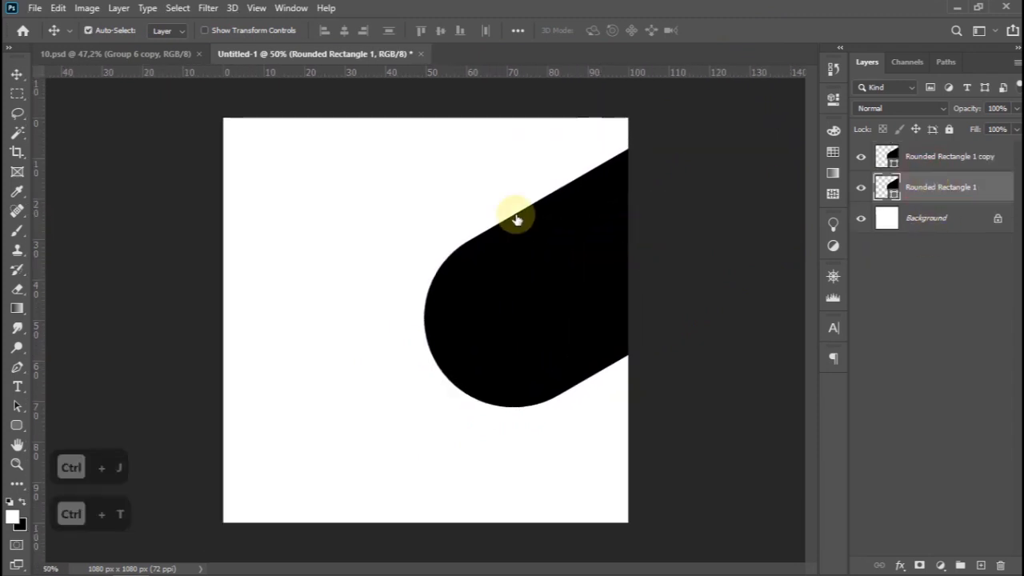
pyautogui.moveTo(431, 124); pyautogui.dragTo(361, 101)
pyautogui.click(749, 37)
# Recolour the lower rounded rectangle light grey, dfdfdf.
pyautogui.doubleClick(889, 185)
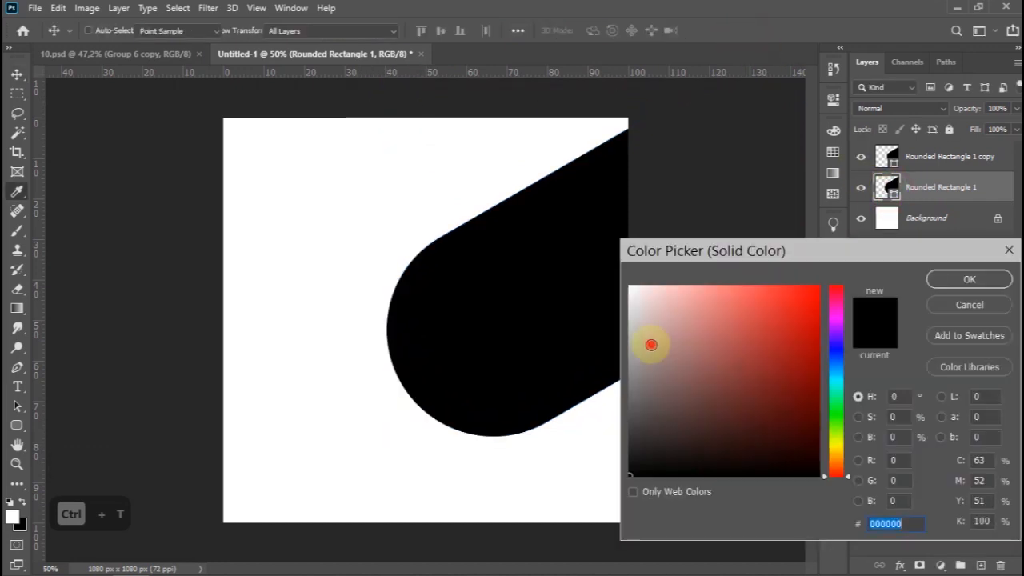
pyautogui.click(630, 334)
pyautogui.moveTo(608, 321); pyautogui.dragTo(605, 309)
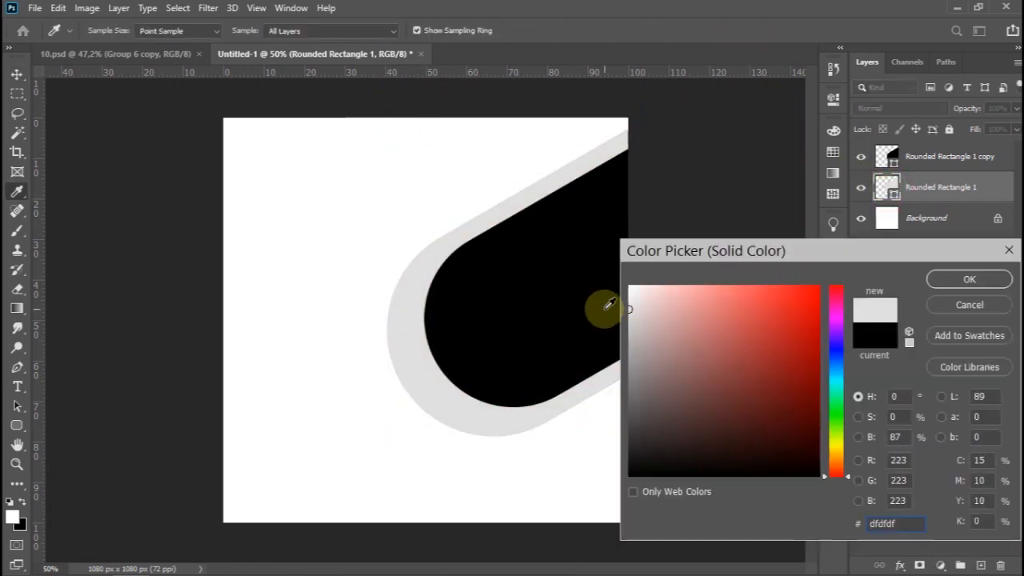
pyautogui.click(952, 280)
# Centre the grey rounded rectangle behind the black one and enlarge it to form a wider, even border.
pyautogui.moveTo(505, 330); pyautogui.dragTo(522, 325)
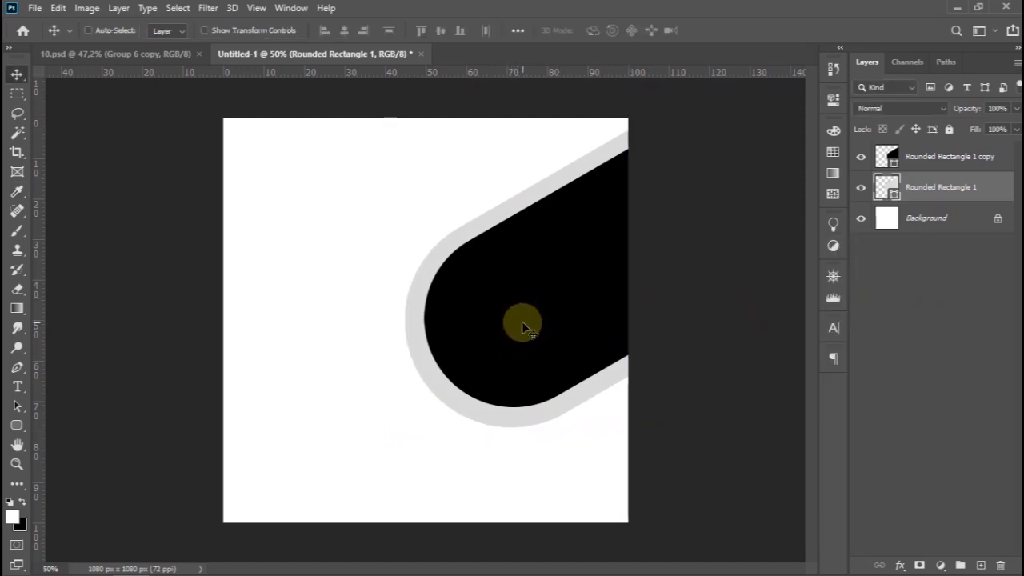
pyautogui.scroll(-3, 521, 328)
pyautogui.hotkey('ctrl', 't')
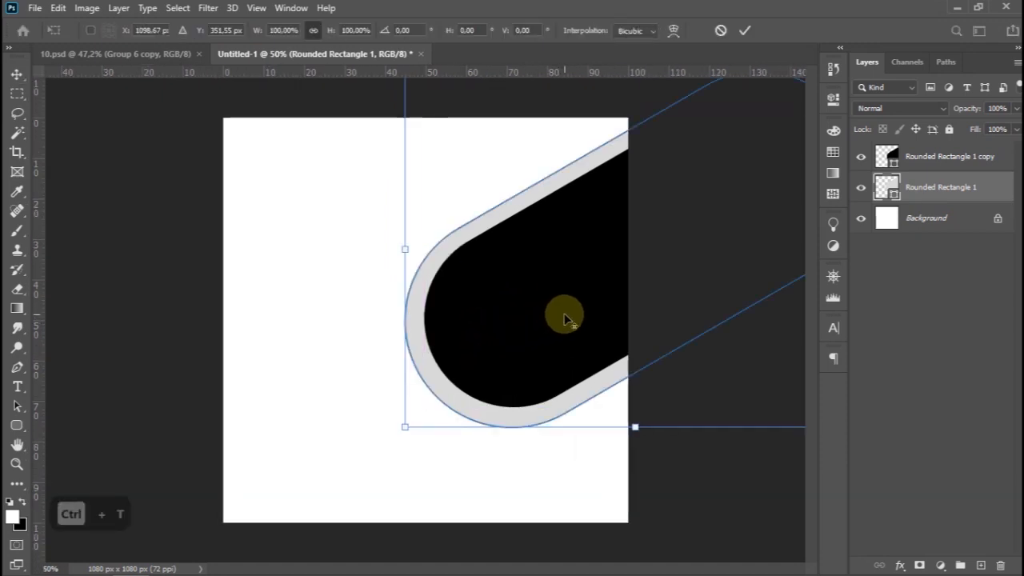
pyautogui.moveTo(407, 148); pyautogui.dragTo(394, 139)
pyautogui.click(745, 30)
pyautogui.scroll(4, 544, 304)
pyautogui.moveTo(514, 313); pyautogui.dragTo(526, 307)
# Shift both rounded rectangles together slightly left and enlarge the black one a little within the grey border.
pyautogui.keyDown('ctrl'); pyautogui.click(953, 160); pyautogui.keyUp('ctrl')
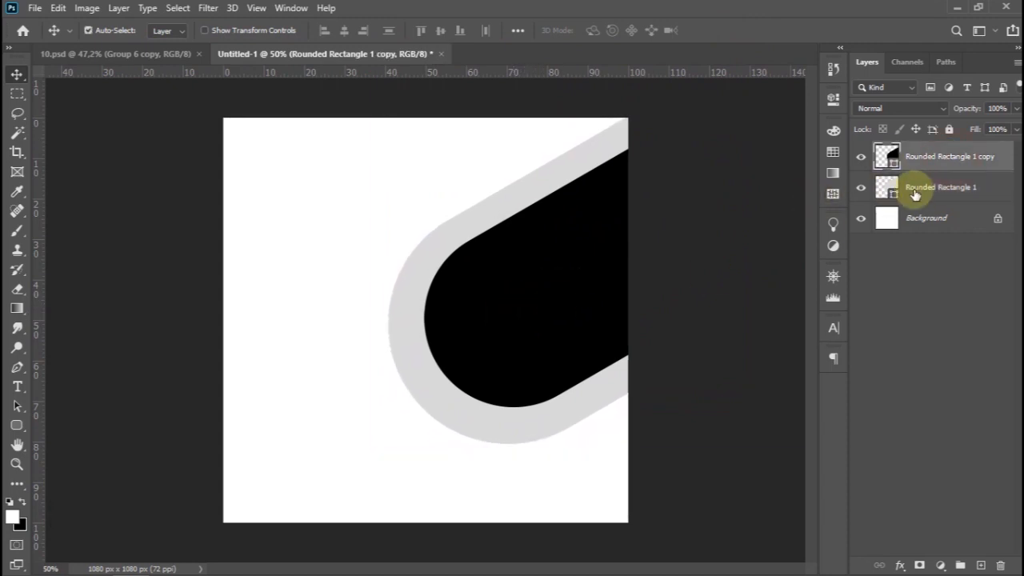
pyautogui.moveTo(629, 228); pyautogui.dragTo(587, 241)
pyautogui.click(916, 168)
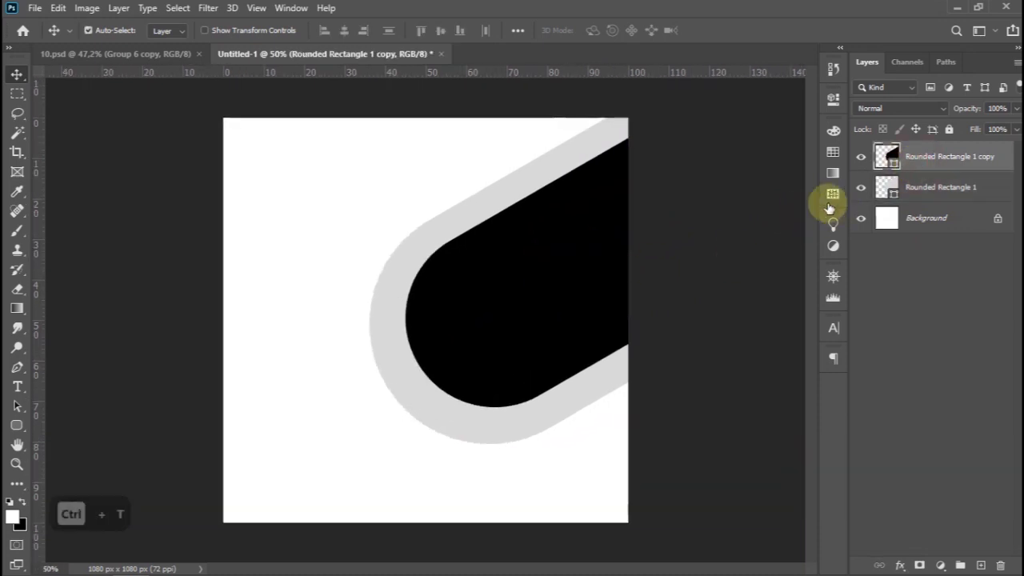
pyautogui.hotkey('ctrl', 't')
pyautogui.moveTo(405, 110)
pyautogui.mouseDown()
pyautogui.moveTo(397, 98)
pyautogui.moveTo(402, 108)
pyautogui.mouseUp()
pyautogui.click(744, 31)
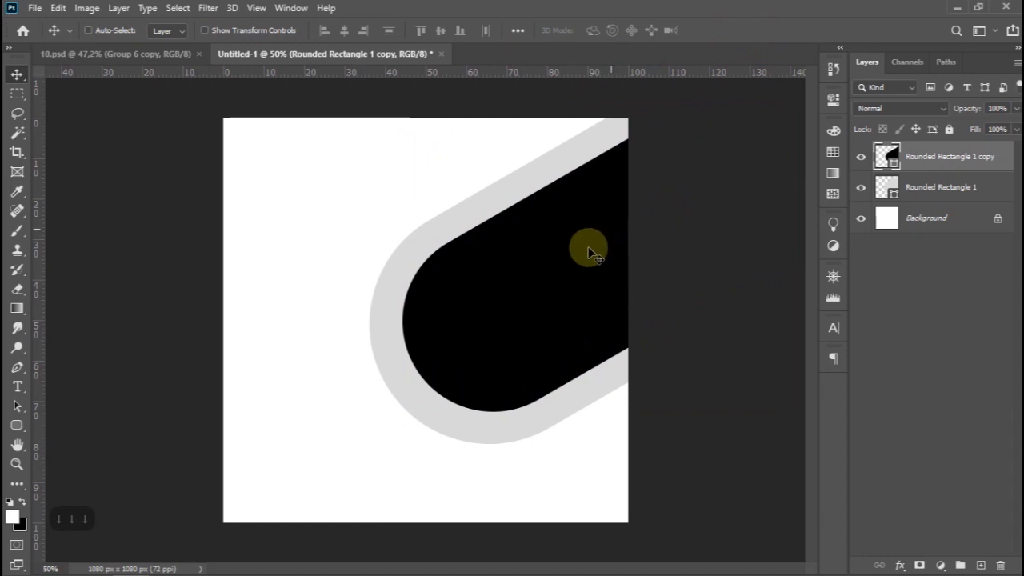
# Apply a Gradient Overlay running from pink to purple to the black rounded rectangle.
pyautogui.click(907, 565)
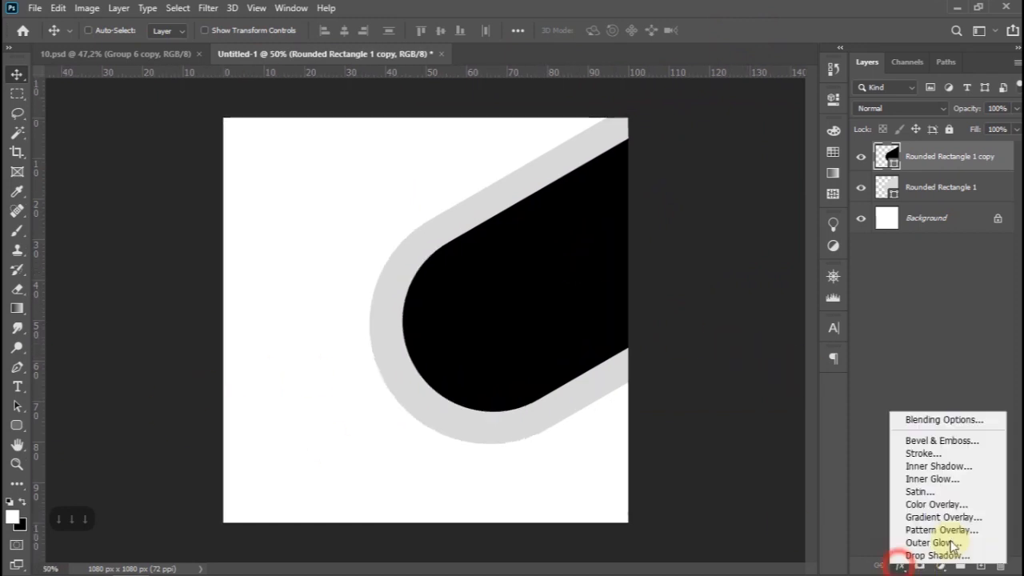
pyautogui.click(953, 520)
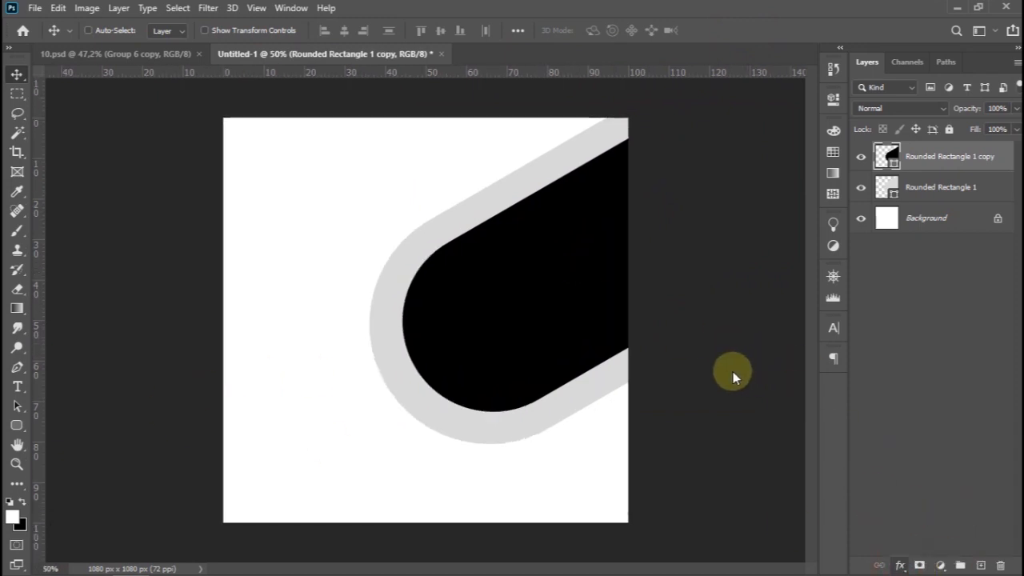
pyautogui.click(736, 304)
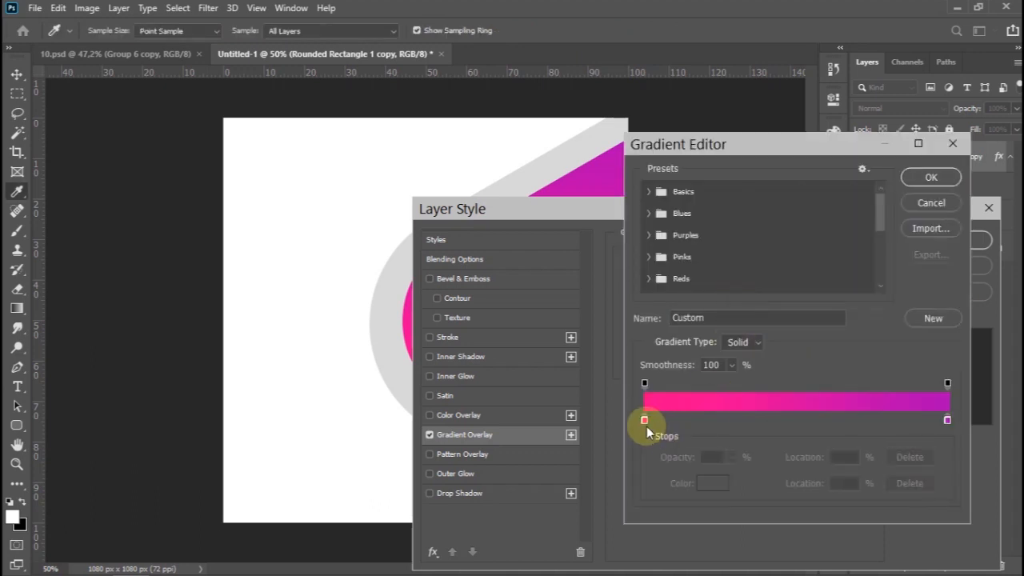
pyautogui.doubleClick(644, 422)
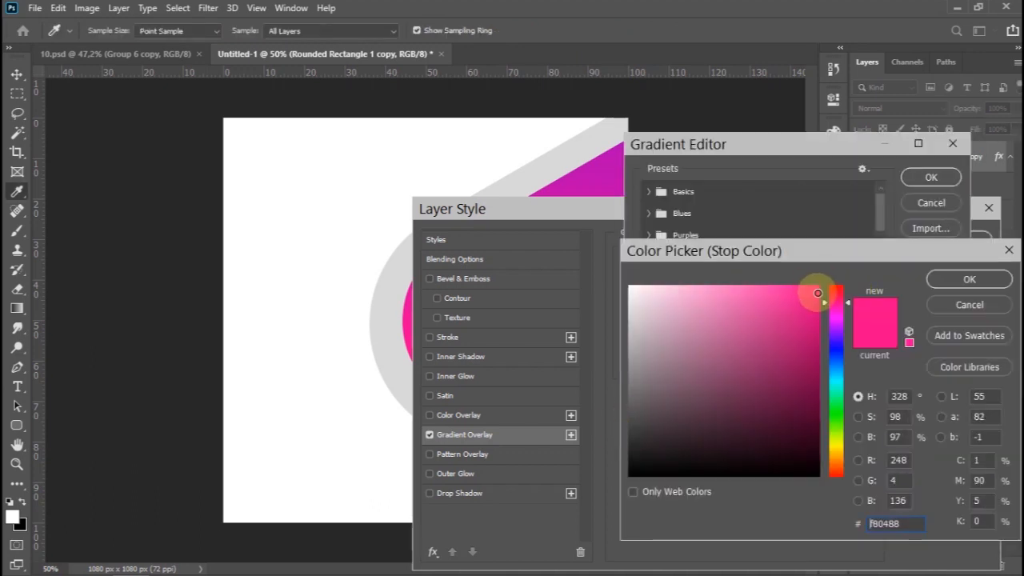
pyautogui.click(963, 278)
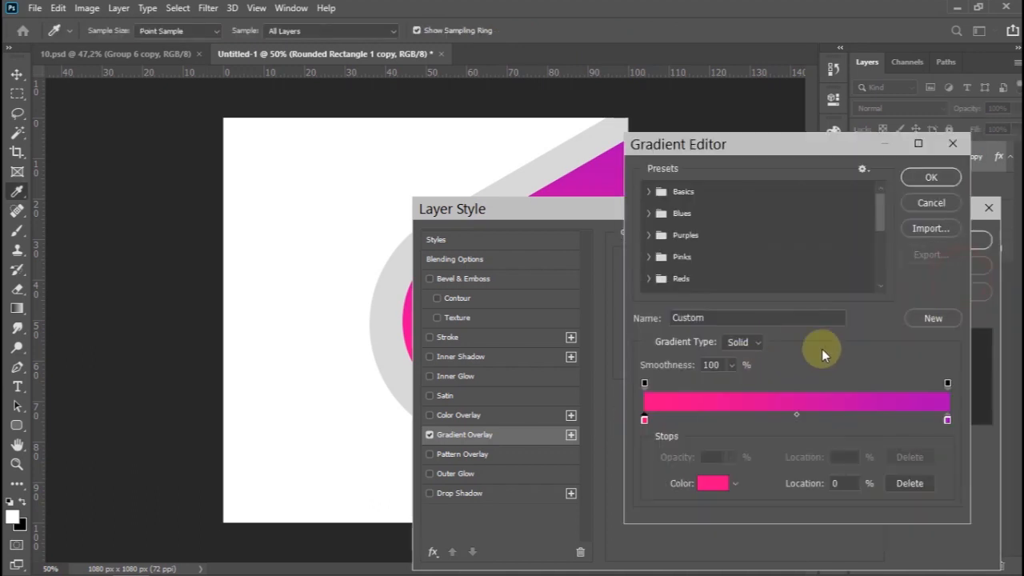
pyautogui.click(928, 178)
pyautogui.click(944, 240)
pyautogui.scroll(-1, 499, 338)
pyautogui.scroll(1, 503, 338)
pyautogui.scroll(1, 489, 343)
pyautogui.scroll(-1, 490, 343)
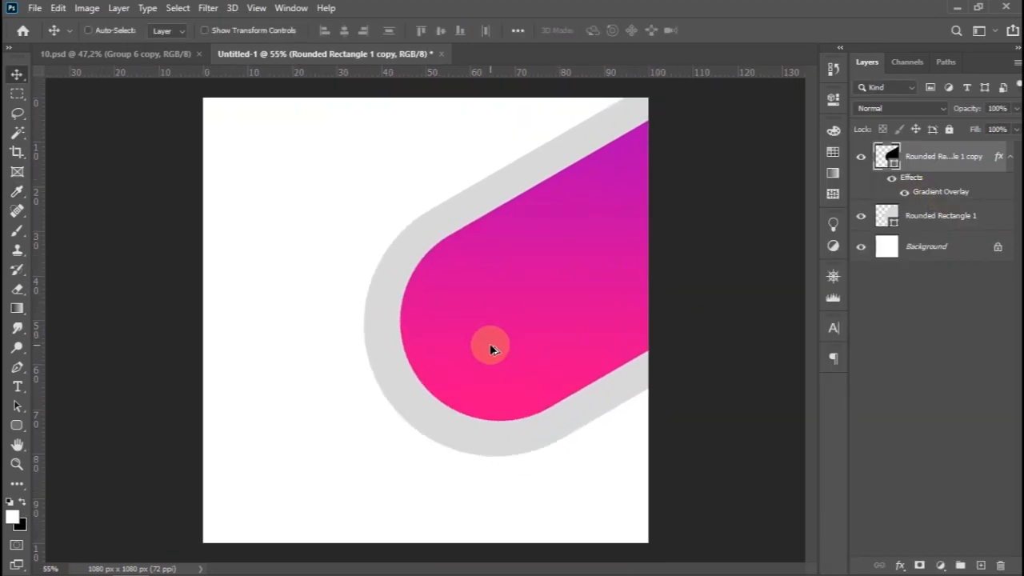
# Draw a black rectangle about 1050 × 570 px, rotate it to match the slanted shapes, and place it at the canvas's upper right corner.
pyautogui.click(18, 424)
pyautogui.moveTo(313, 158); pyautogui.dragTo(746, 391)
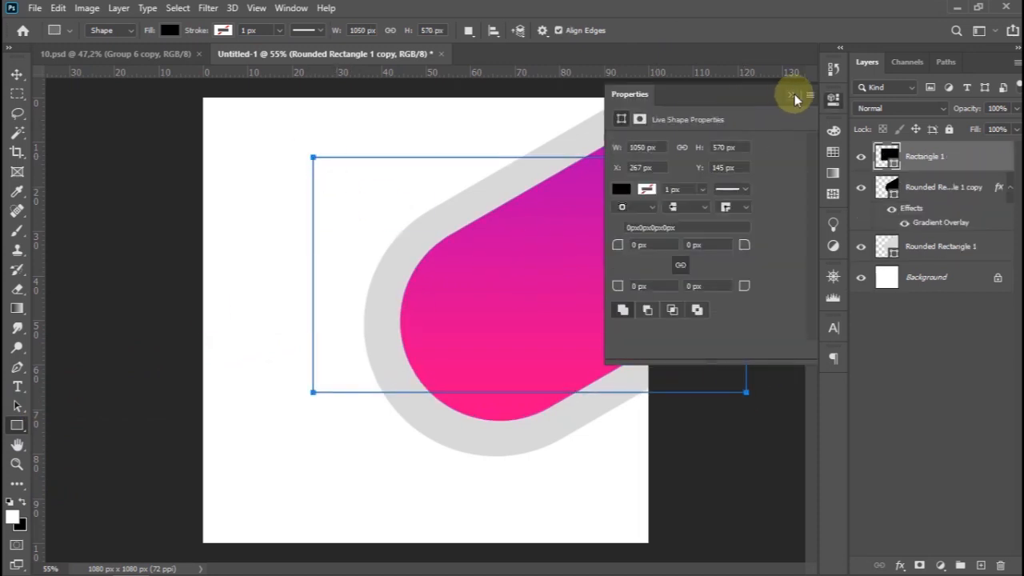
pyautogui.click(16, 74)
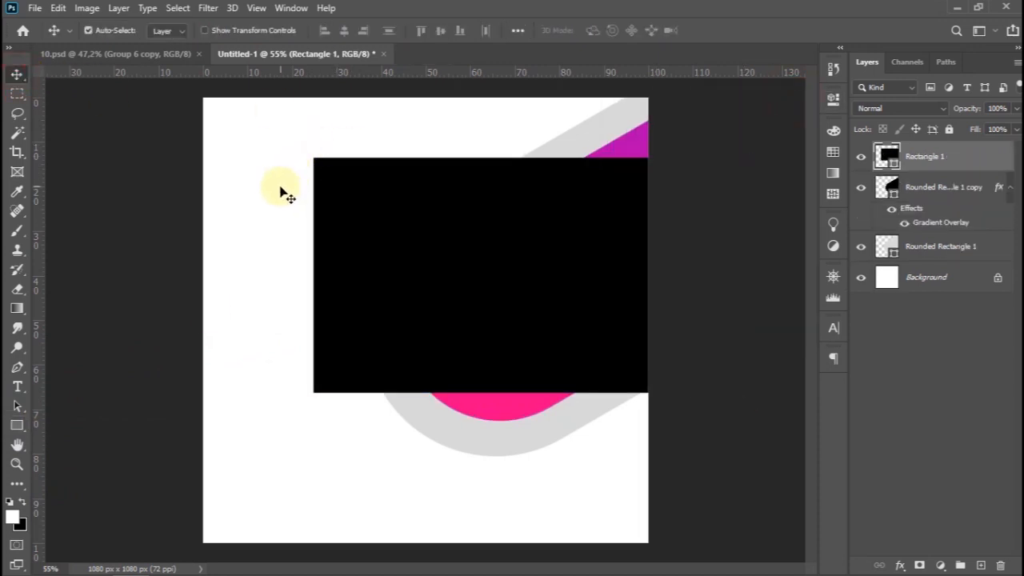
pyautogui.hotkey('ctrl', 't')
pyautogui.moveTo(315, 126); pyautogui.dragTo(488, 80)
pyautogui.moveTo(498, 263); pyautogui.dragTo(683, 130)
pyautogui.click(745, 31)
# Place the rectangle's layer beneath both rounded rectangles and recolour it grey, acacac.
pyautogui.moveTo(971, 164); pyautogui.dragTo(888, 250)
pyautogui.doubleClick(879, 250)
pyautogui.click(481, 192)
pyautogui.moveTo(632, 318); pyautogui.dragTo(620, 345)
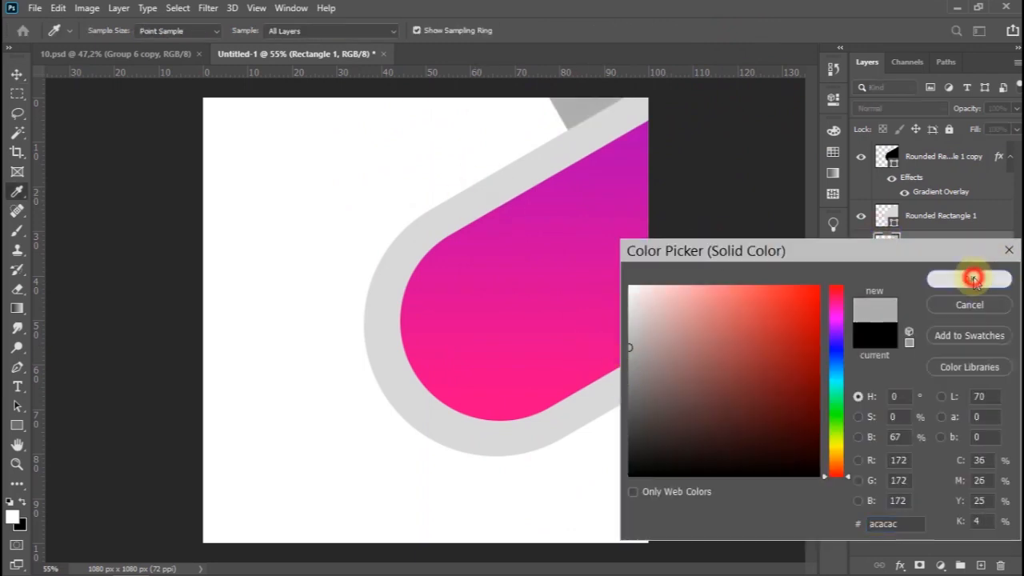
pyautogui.click(974, 280)
# Duplicate the grey rectangle and place the copy behind the rounded shapes at the canvas's lower right edge.
pyautogui.scroll(-5, 709, 296)
pyautogui.moveTo(583, 224); pyautogui.dragTo(681, 522)
pyautogui.moveTo(689, 439); pyautogui.dragTo(641, 343)
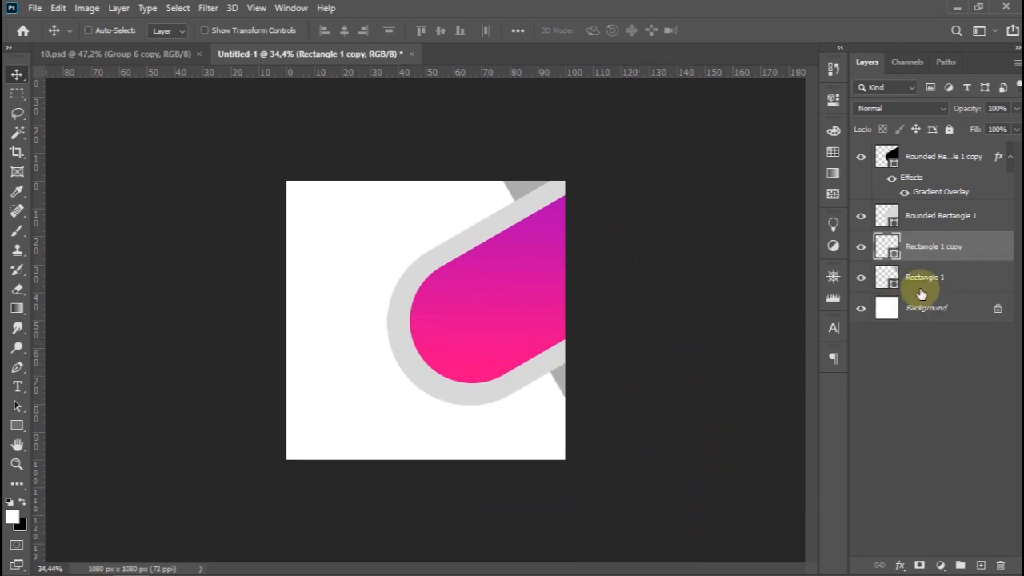
# Reposition and resize the original grey rectangle so more of it shows above the rounded shapes in the upper right corner.
pyautogui.click(925, 276)
pyautogui.moveTo(649, 203); pyautogui.dragTo(599, 179)
pyautogui.hotkey('ctrl', 't')
pyautogui.moveTo(523, 207); pyautogui.dragTo(542, 172)
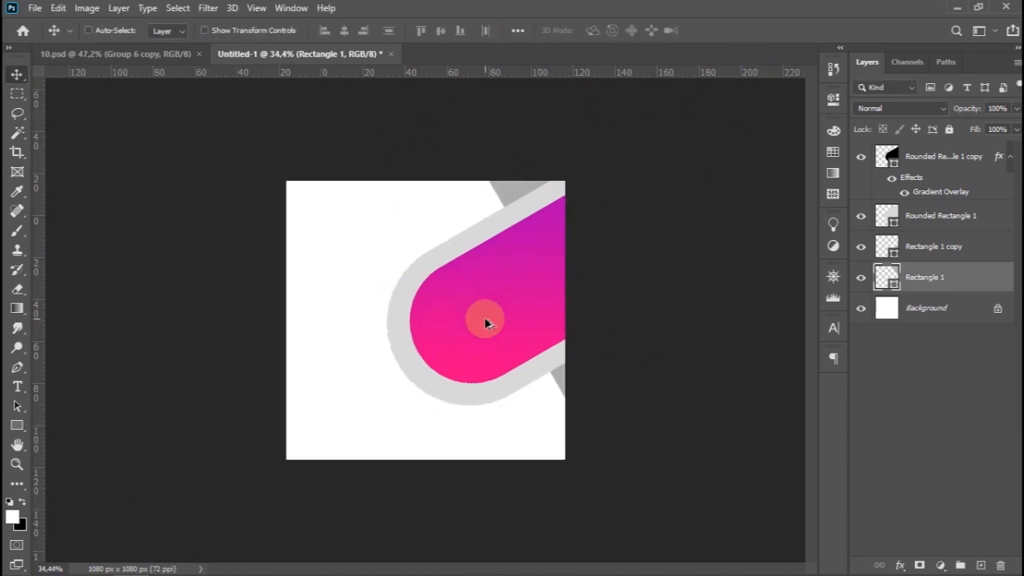
pyautogui.scroll(5, 484, 316)
pyautogui.scroll(-1, 484, 317)
# Move the grey rectangle copy further left and slightly down at the canvas's lower right edge.
pyautogui.click(906, 250)
pyautogui.moveTo(695, 378); pyautogui.dragTo(650, 414)
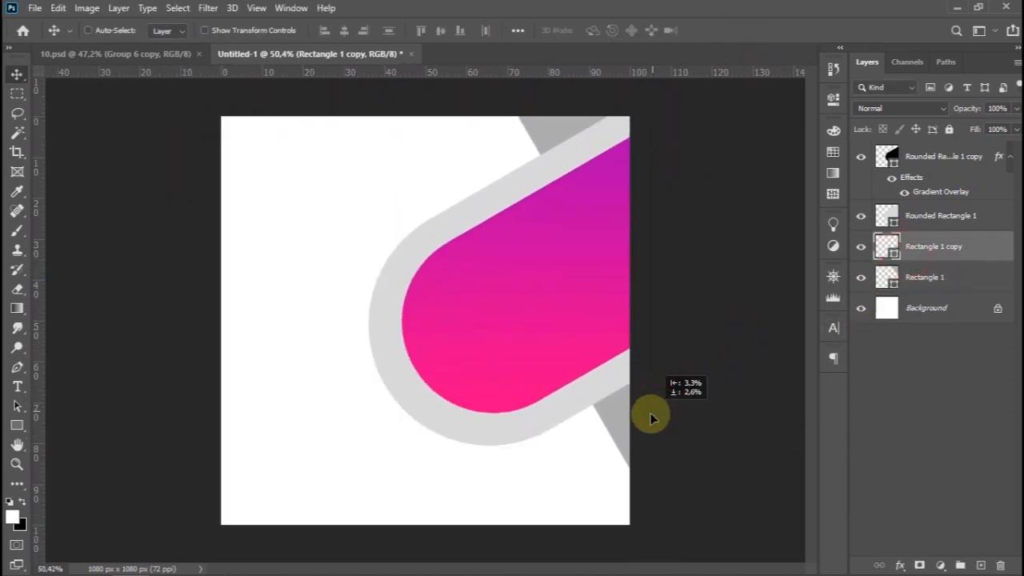
pyautogui.scroll(-1, 648, 423)
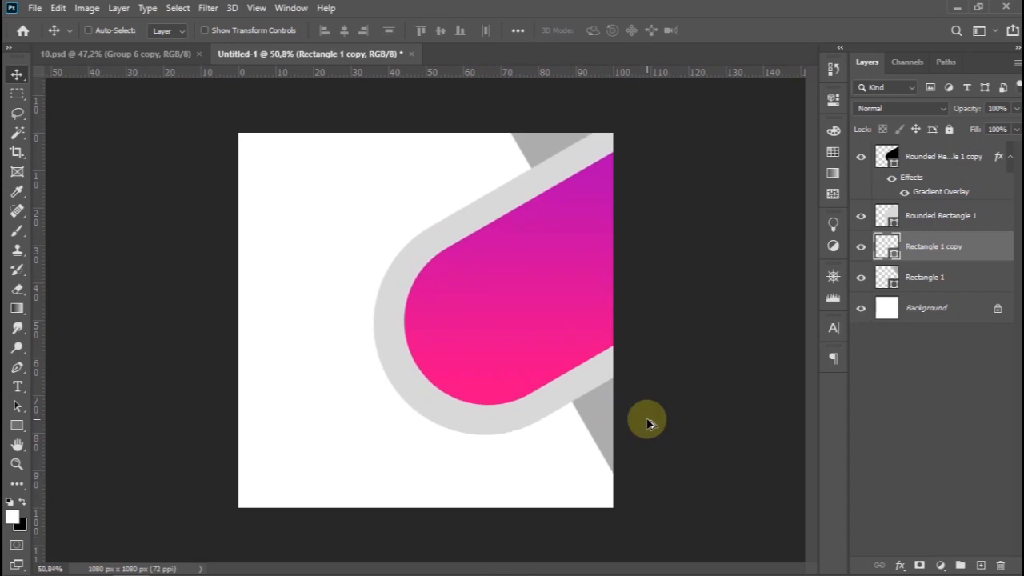
pyautogui.scroll(1, 648, 423)
# Draw a black circle about 342 px wide above the gradient shape's layer and move it onto the shape's rounded end.
pyautogui.click(17, 425)
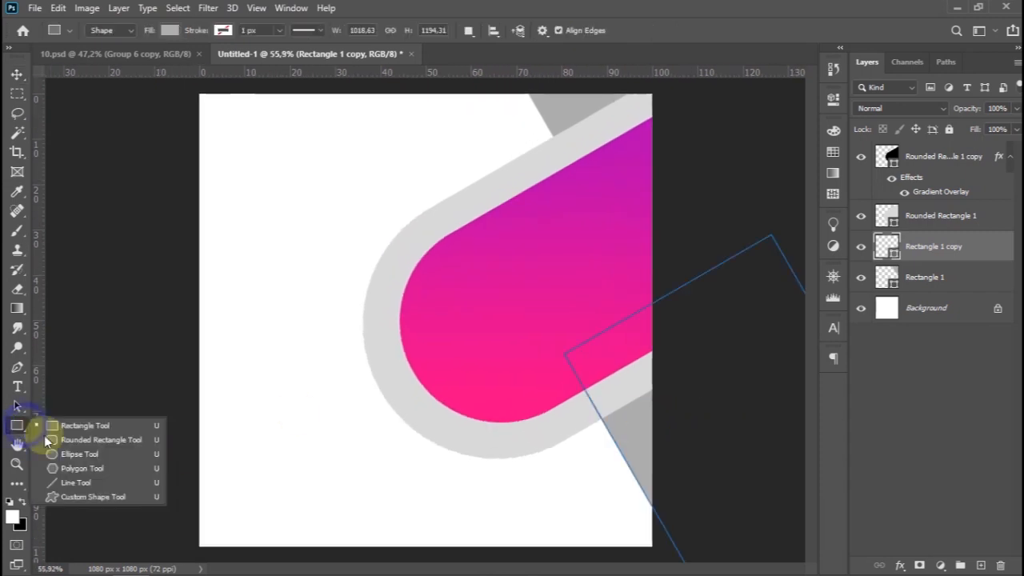
pyautogui.click(938, 158)
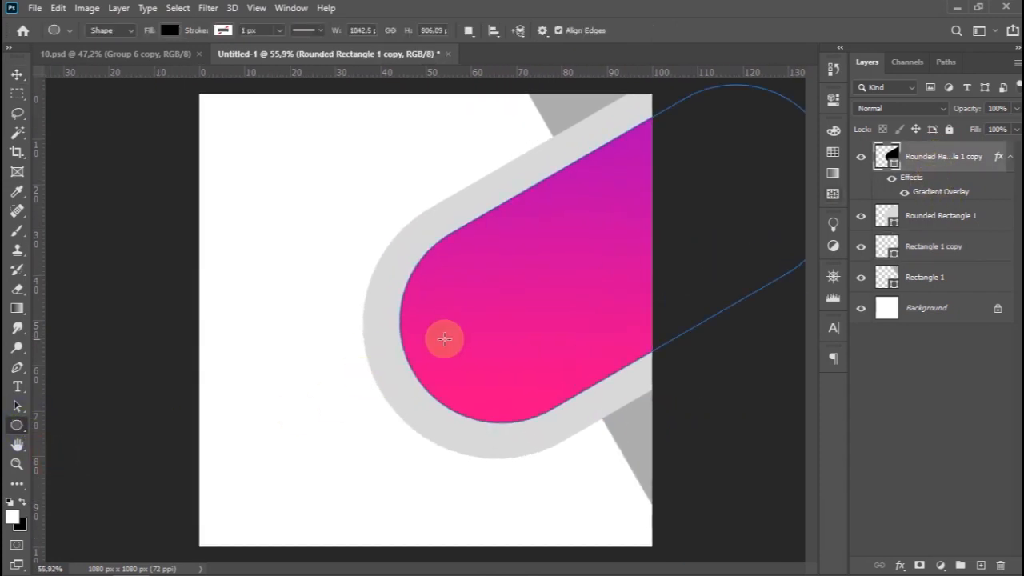
pyautogui.moveTo(362, 353); pyautogui.dragTo(520, 457)
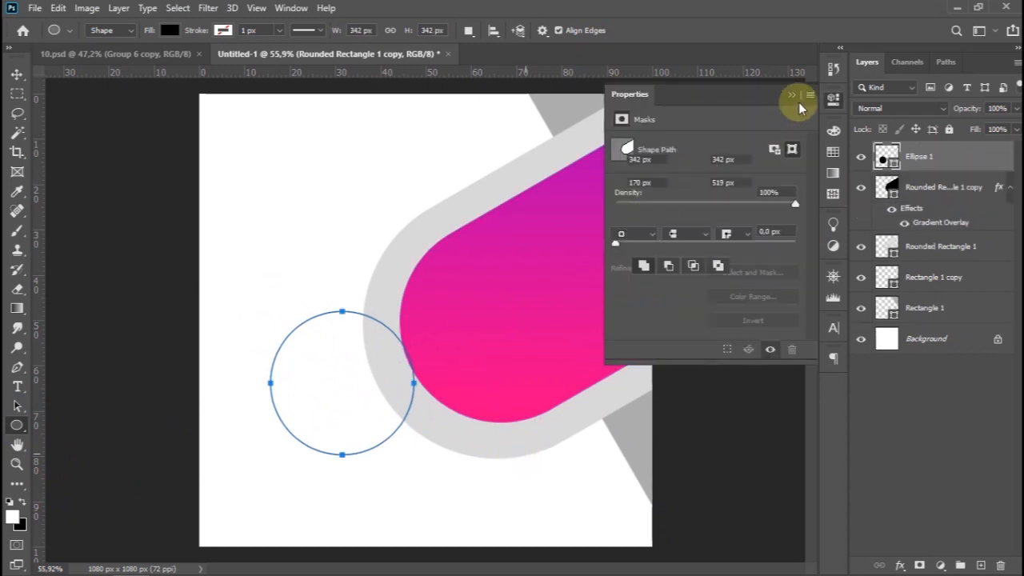
pyautogui.click(790, 96)
pyautogui.click(17, 74)
pyautogui.moveTo(272, 372); pyautogui.dragTo(415, 333)
# Scale the black circle up to about 140.5% so it fills the gradient shape's rounded end.
pyautogui.hotkey('ctrl', 't')
pyautogui.moveTo(555, 269); pyautogui.dragTo(608, 229)
pyautogui.moveTo(517, 313); pyautogui.dragTo(505, 318)
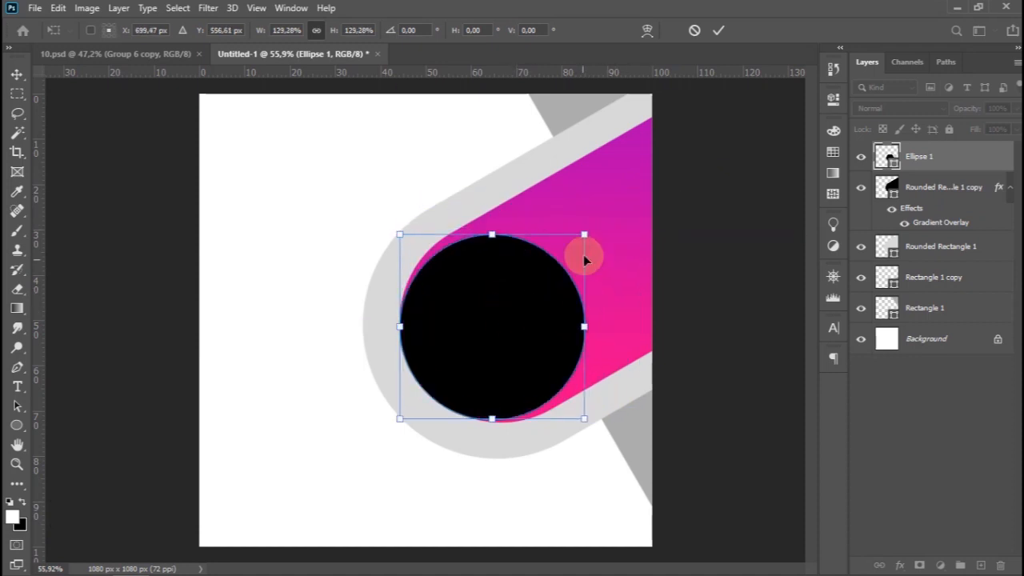
pyautogui.moveTo(606, 222); pyautogui.dragTo(614, 217)
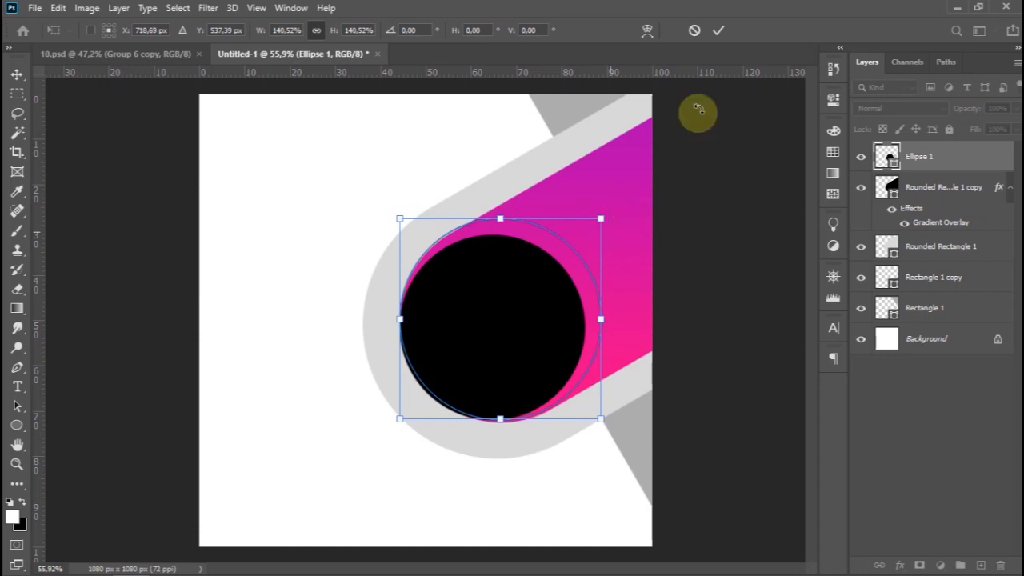
pyautogui.click(719, 31)
# Nudge the black circle to align with the gradient shape's rounded end and scale it down to about 85.9%, leaving an even rim.
pyautogui.press('Down')
pyautogui.press('Down')
pyautogui.press('Down')
pyautogui.press('Down')
pyautogui.press('Down')
pyautogui.press('Right')
pyautogui.hotkey('ctrl', 't')
pyautogui.moveTo(600, 221)
pyautogui.mouseDown()
pyautogui.moveTo(589, 236)
pyautogui.moveTo(598, 232)
pyautogui.mouseUp()
pyautogui.click(743, 31)
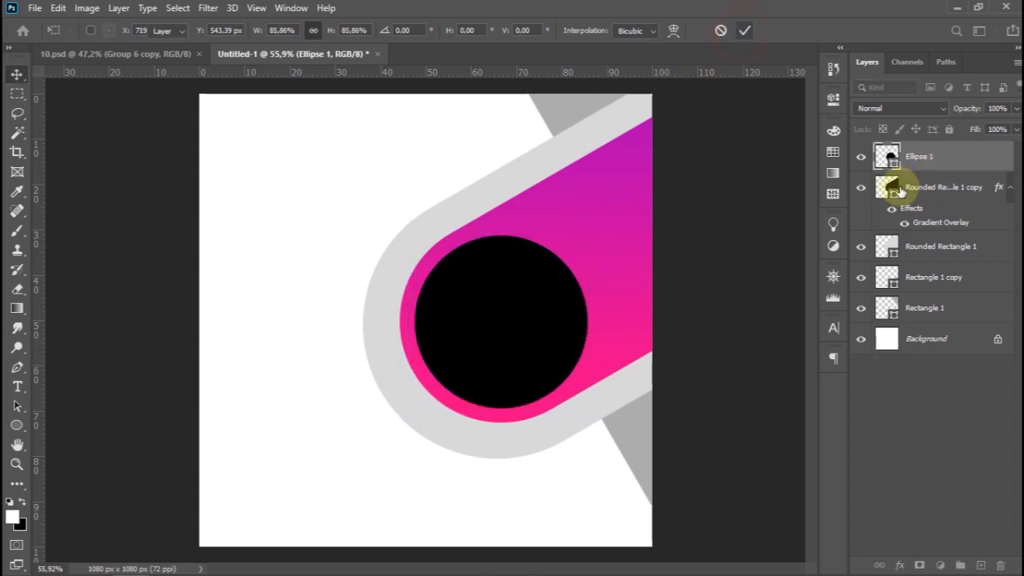
# Duplicate the black circle and recolour the lower original circle white.
pyautogui.hotkey('ctrl', 'j')
pyautogui.doubleClick(890, 189)
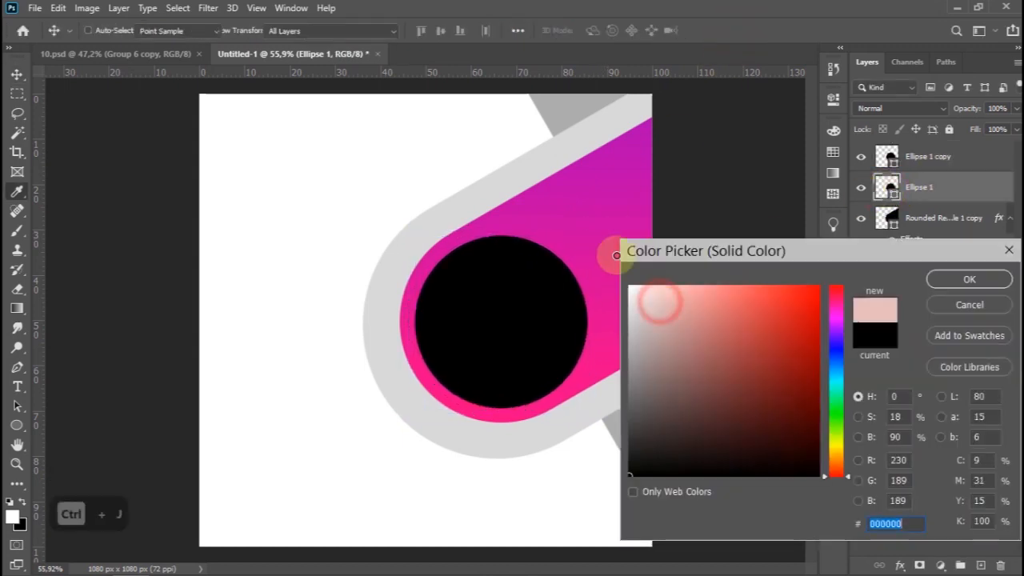
pyautogui.click(968, 279)
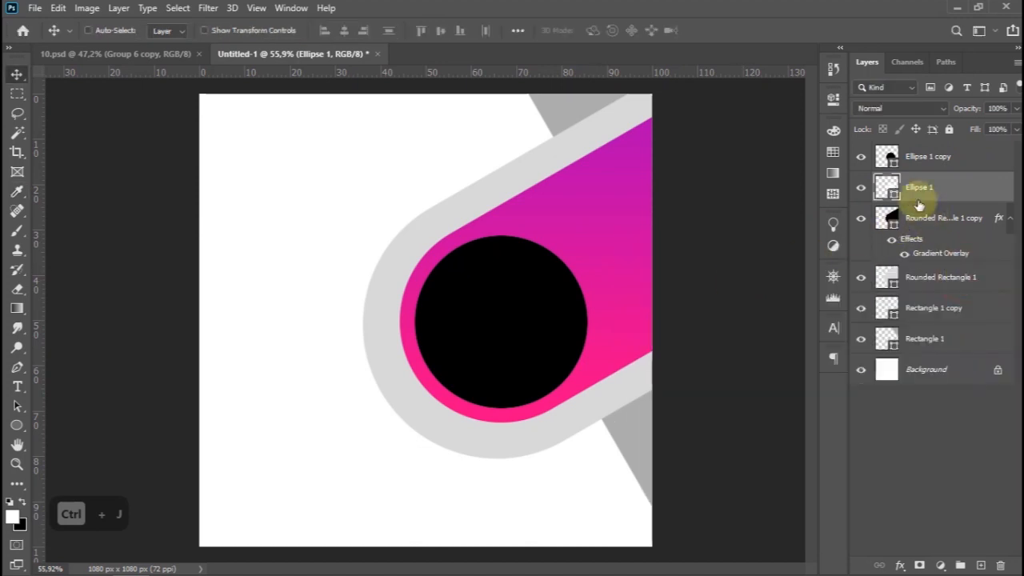
# Scale the black circle copy down to 93.5% so an even white rim surrounds it.
pyautogui.click(919, 159)
pyautogui.hotkey('ctrl', 't')
pyautogui.moveTo(588, 235); pyautogui.dragTo(584, 236)
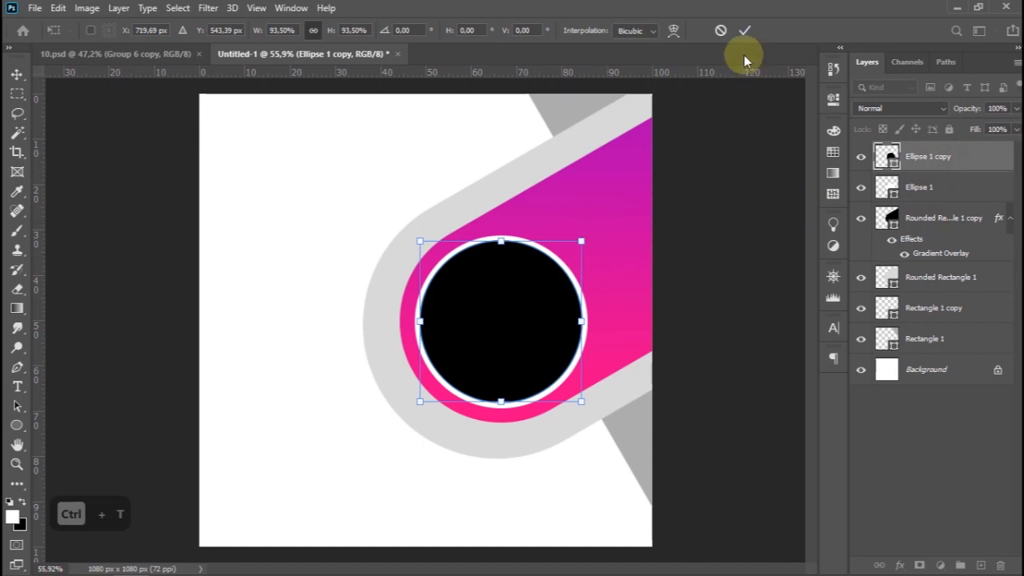
pyautogui.click(744, 31)
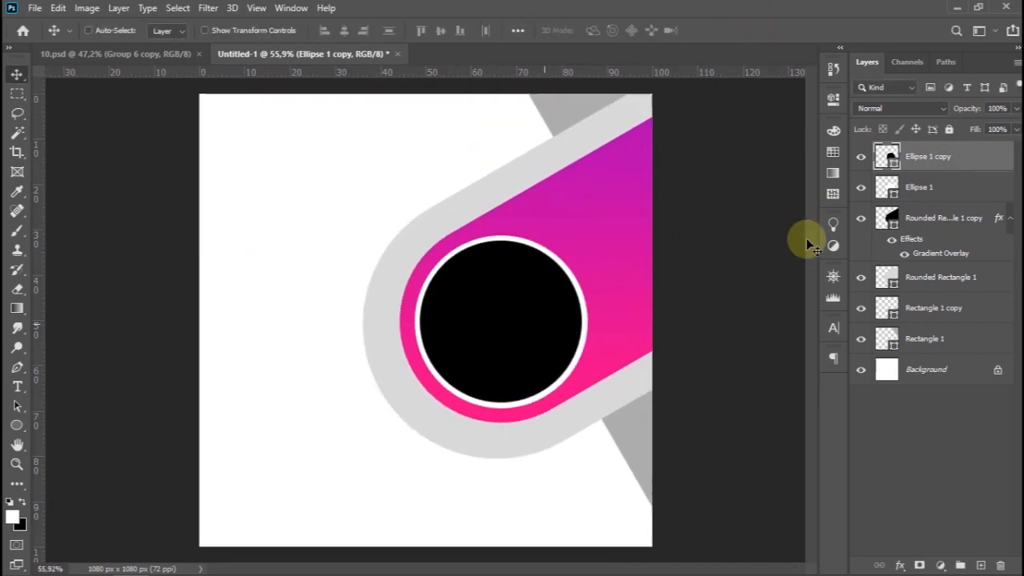
# Place the photo cherrydeck-UpsEF48wAgk-unsplash from the 10 agen pemaaran kreatif folder directly above the white circle's layer.
pyautogui.click(903, 193)
pyautogui.scroll(-1, 565, 334)
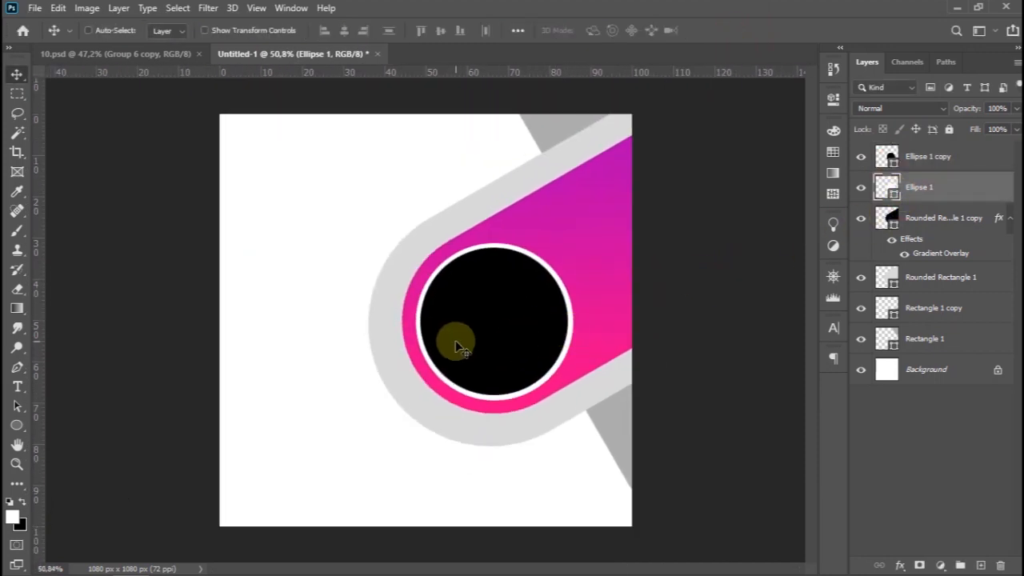
pyautogui.click(105, 448)
pyautogui.click(343, 120)
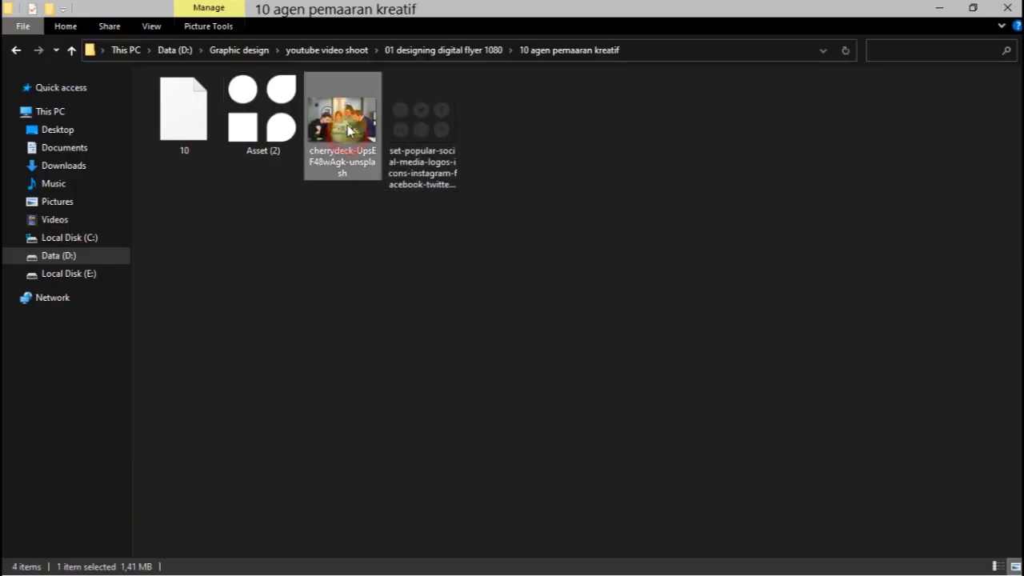
pyautogui.moveTo(215, 569); pyautogui.dragTo(479, 358)
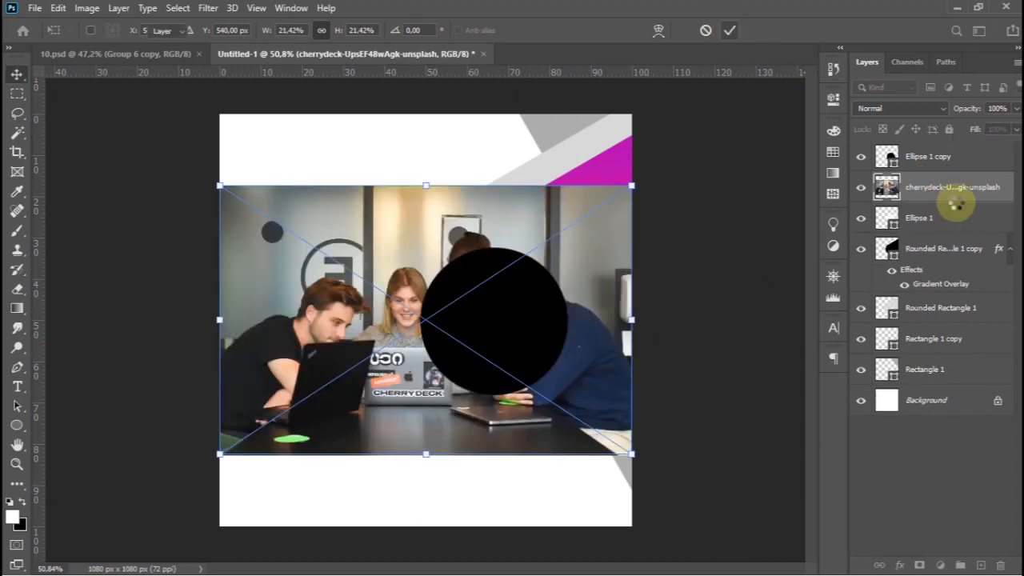
pyautogui.press('Return')
# Clip the photo to the black circle and centre it horizontally and vertically on that circle.
pyautogui.moveTo(960, 194); pyautogui.dragTo(948, 152)
pyautogui.keyDown('alt'); pyautogui.click(956, 168); pyautogui.keyUp('alt')
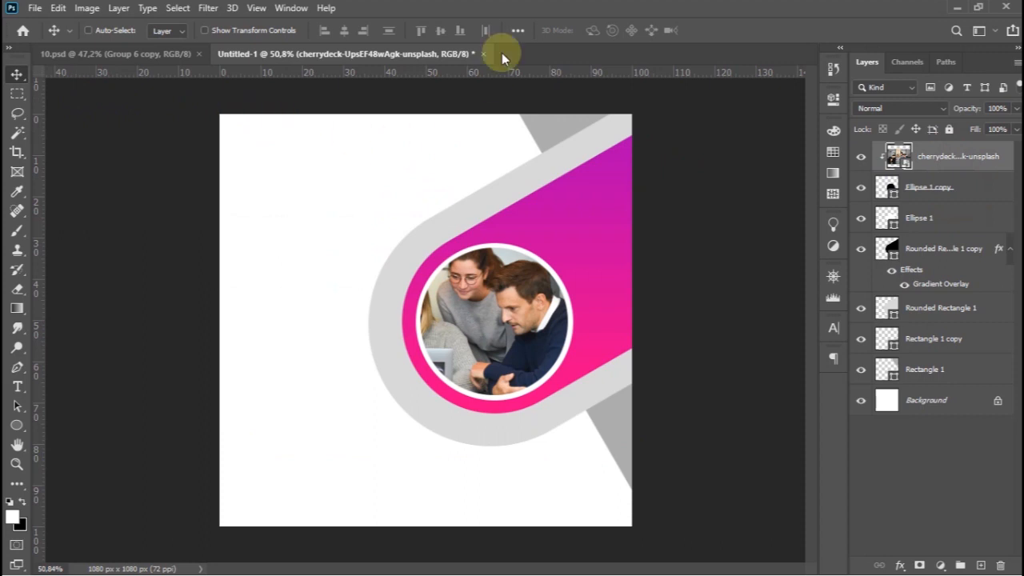
pyautogui.click(442, 31)
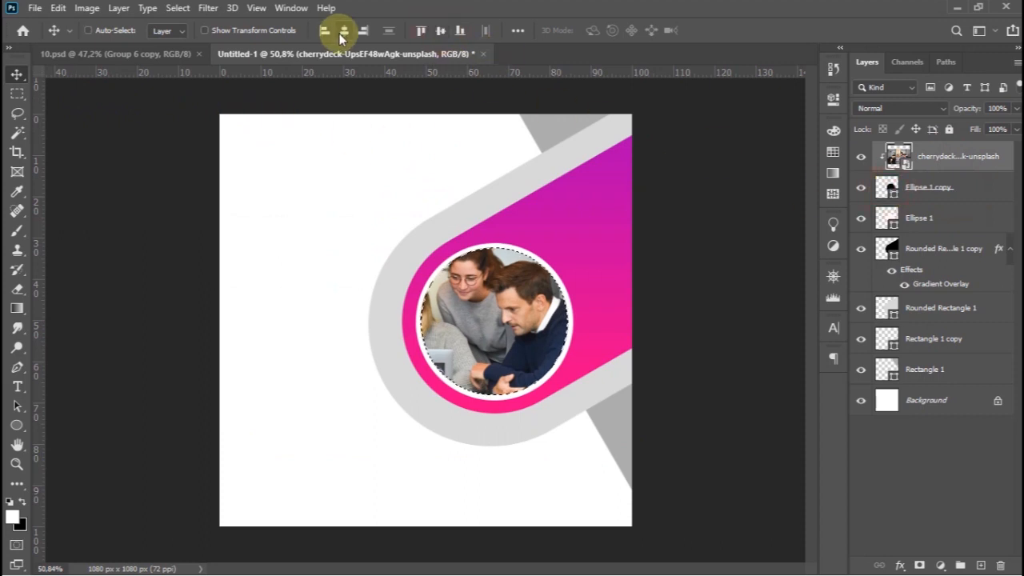
pyautogui.click(344, 32)
pyautogui.hotkey('ctrl', 'd')
# Scale the clipped photo down to 12.32% so the whole team fits inside the circle.
pyautogui.hotkey('ctrl', 't')
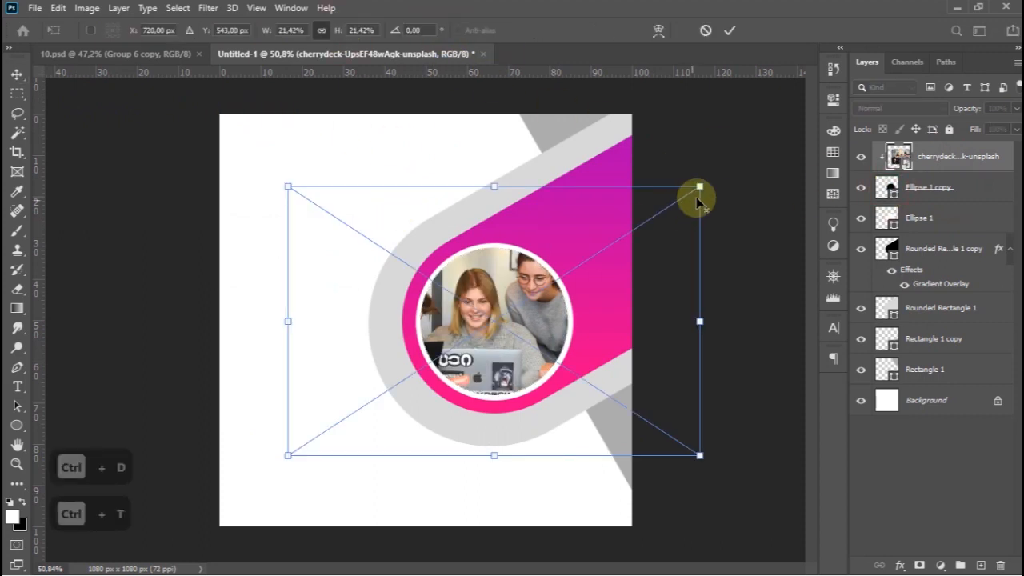
pyautogui.moveTo(665, 212); pyautogui.dragTo(624, 256)
pyautogui.click(730, 30)
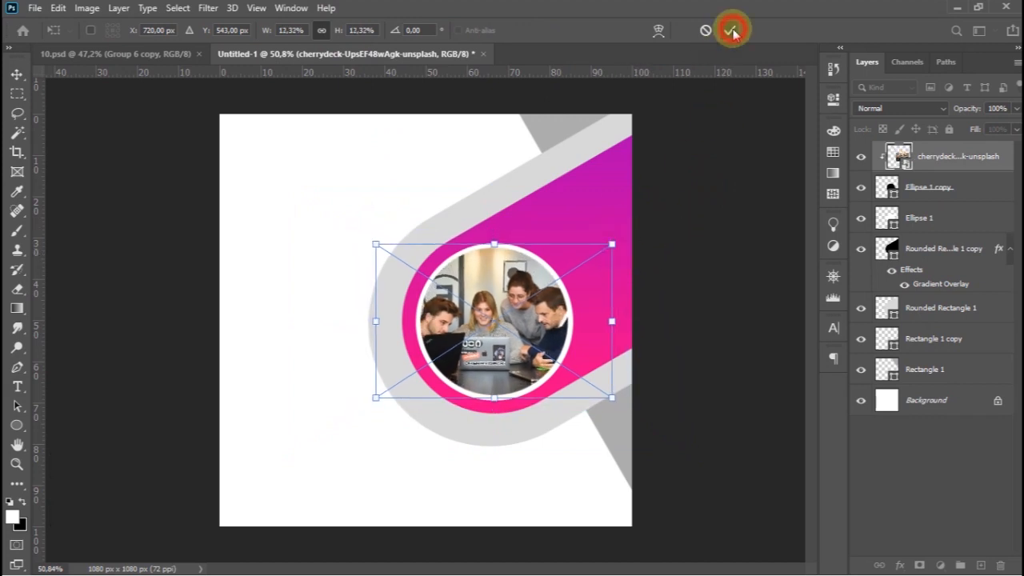
# Group the photo, both circles and both rounded rectangle layers, and expand the new group.
pyautogui.scroll(-10, 495, 351)
pyautogui.scroll(10, 456, 346)
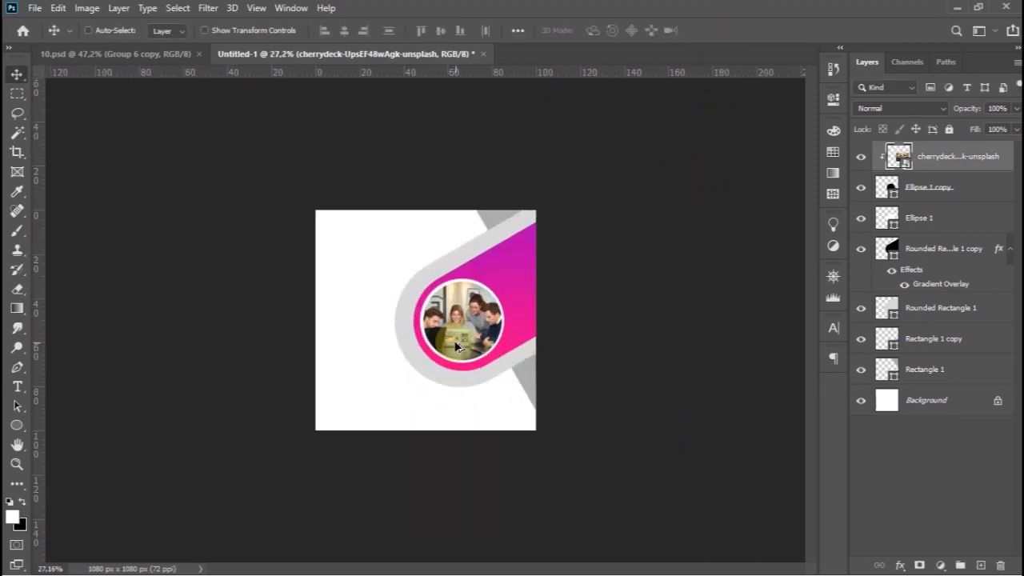
pyautogui.scroll(-2, 455, 344)
pyautogui.scroll(2, 454, 342)
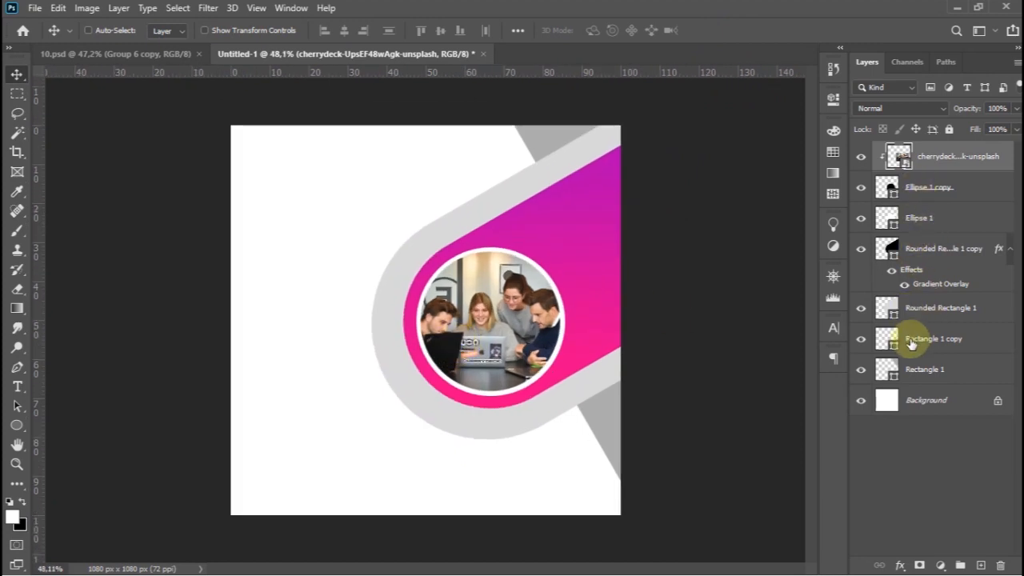
pyautogui.keyDown('shift'); pyautogui.click(928, 308); pyautogui.keyUp('shift')
pyautogui.hotkey('ctrl', 'g')
pyautogui.click(878, 152)
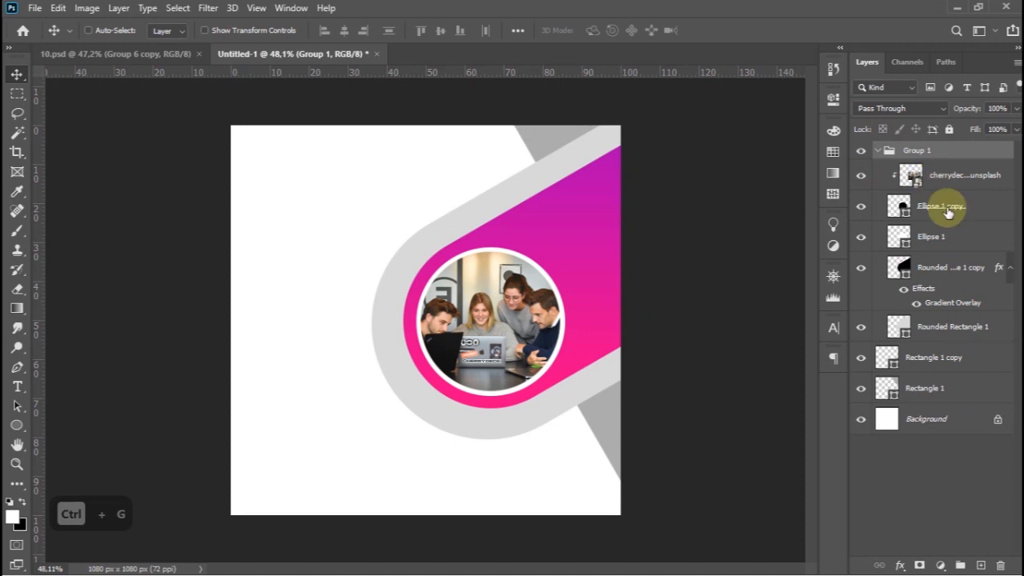
# Scale the gradient rounded rectangle up to about 102.38% to widen the pink rim around the circle.
pyautogui.click(952, 270)
pyautogui.hotkey('ctrl', 't')
pyautogui.moveTo(400, 112); pyautogui.dragTo(396, 111)
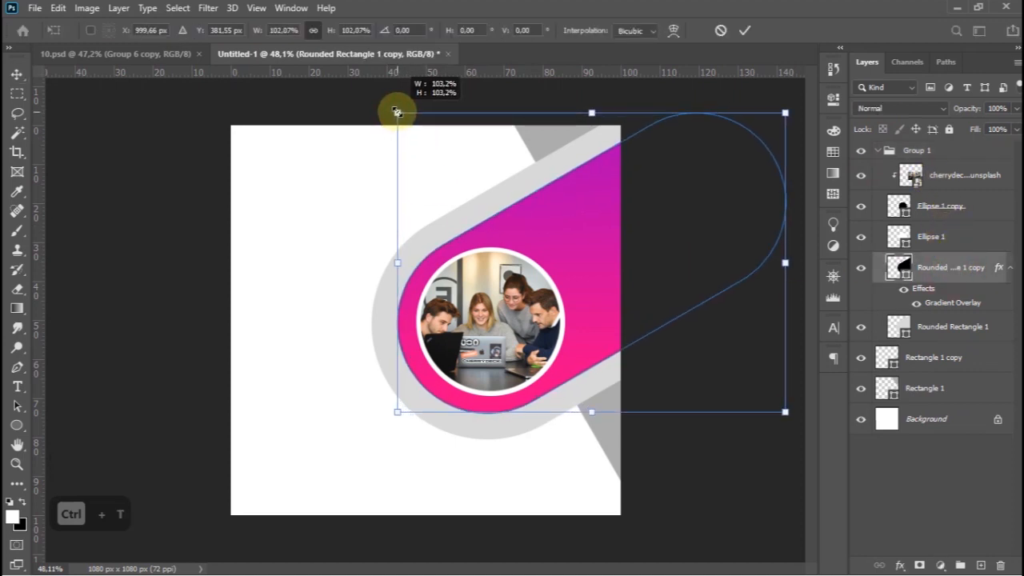
pyautogui.click(745, 30)
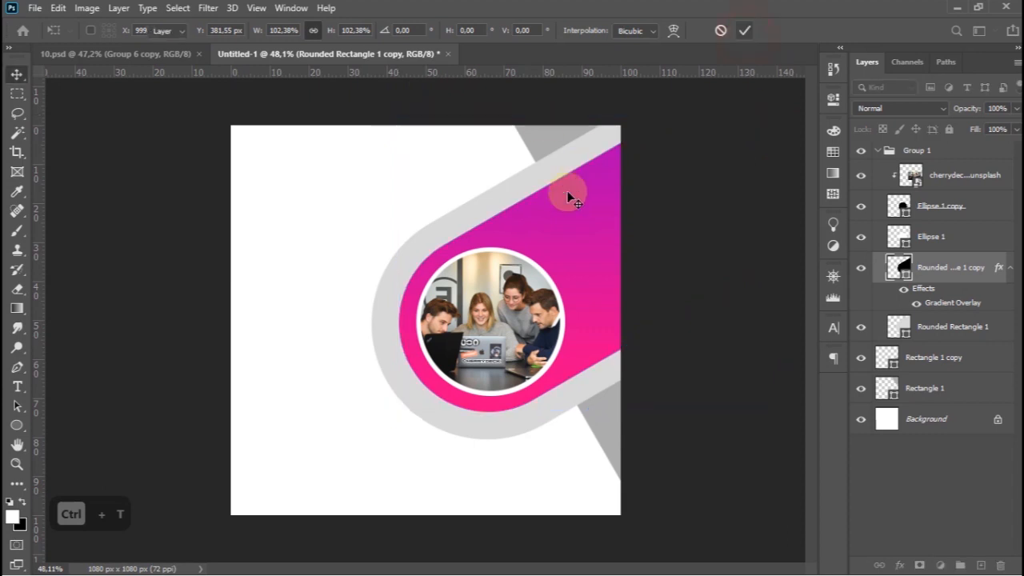
# Save the document as the Photoshop file "10 2" in the 10 agen pemaaran kreatif folder.
pyautogui.scroll(-1, 550, 259)
pyautogui.scroll(2, 551, 259)
pyautogui.scroll(-1, 552, 258)
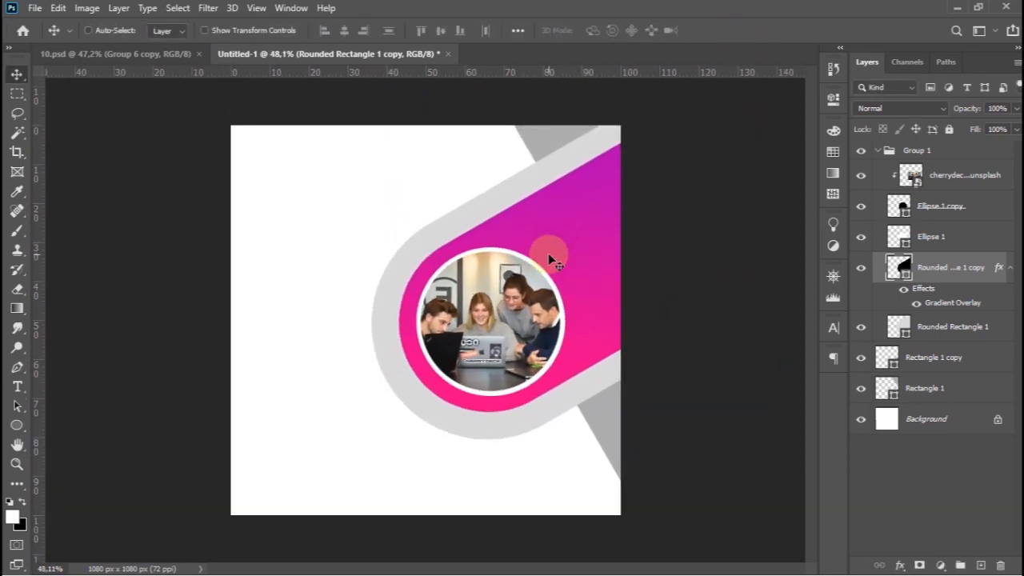
pyautogui.hotkey('ctrl', 's')
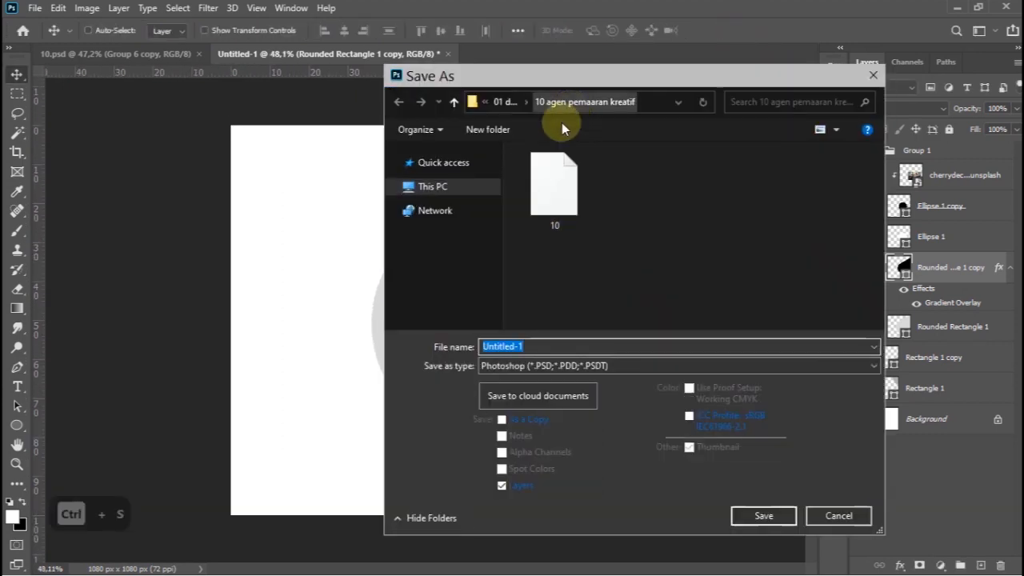
pyautogui.click(559, 221)
pyautogui.click(521, 346)
pyautogui.write('2')
pyautogui.click(762, 516)
pyautogui.click(676, 155)
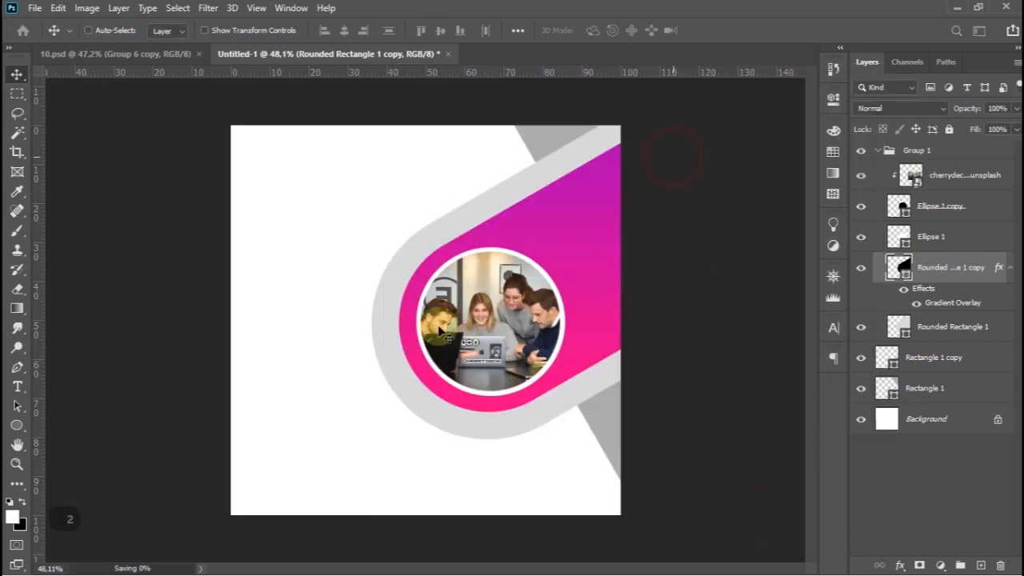
# Add a gradient fill layer above the background, fading from dark grey 393939 to transparent.
pyautogui.scroll(-2, 408, 335)
pyautogui.scroll(2, 408, 335)
pyautogui.scroll(1, 408, 335)
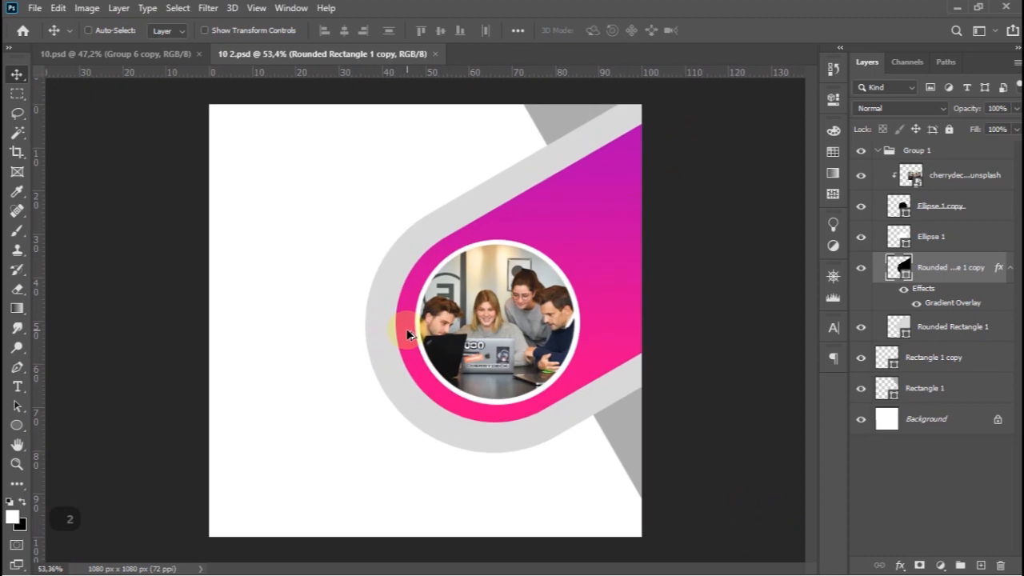
pyautogui.click(917, 421)
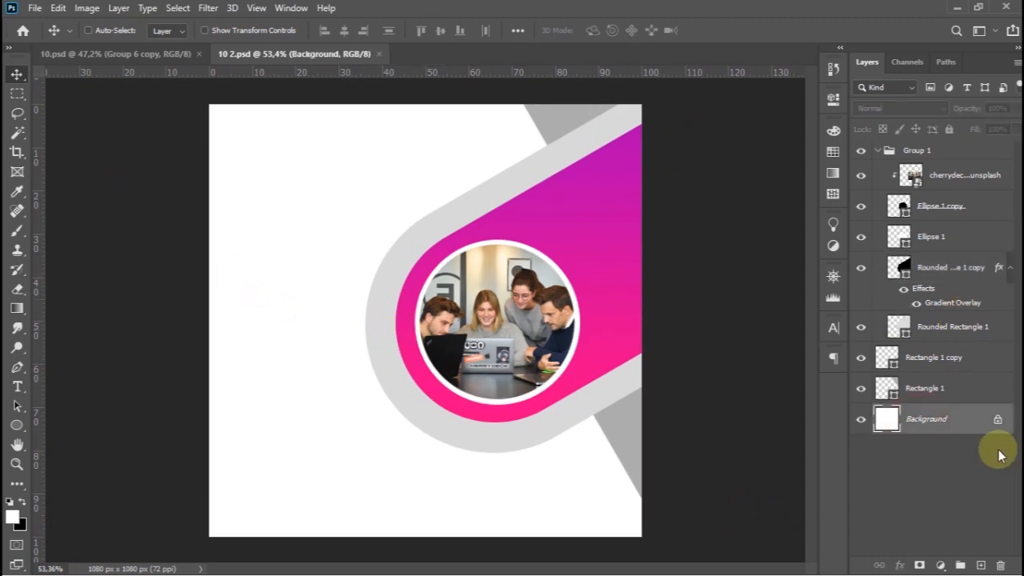
pyautogui.click(941, 566)
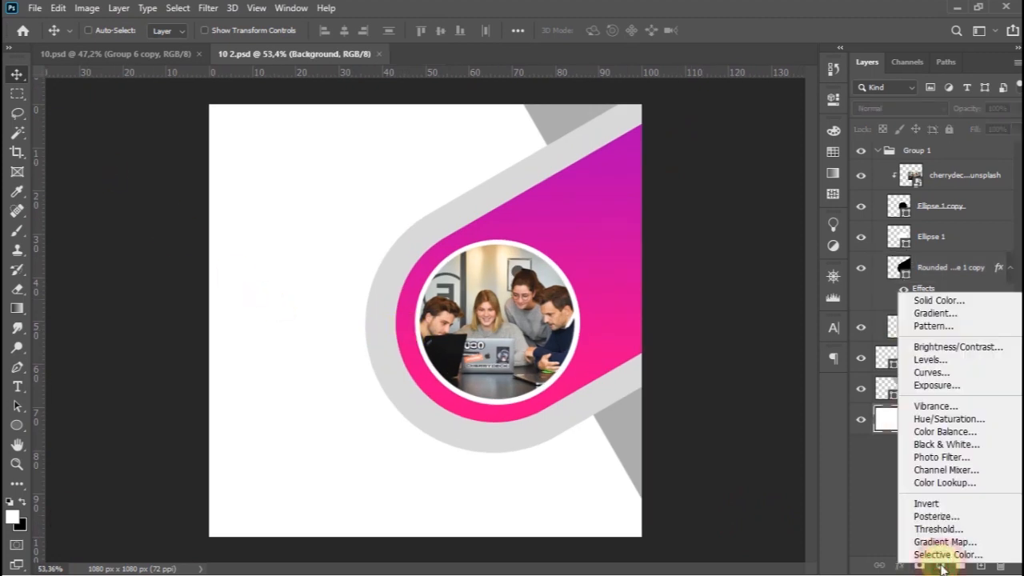
pyautogui.click(962, 311)
pyautogui.click(716, 292)
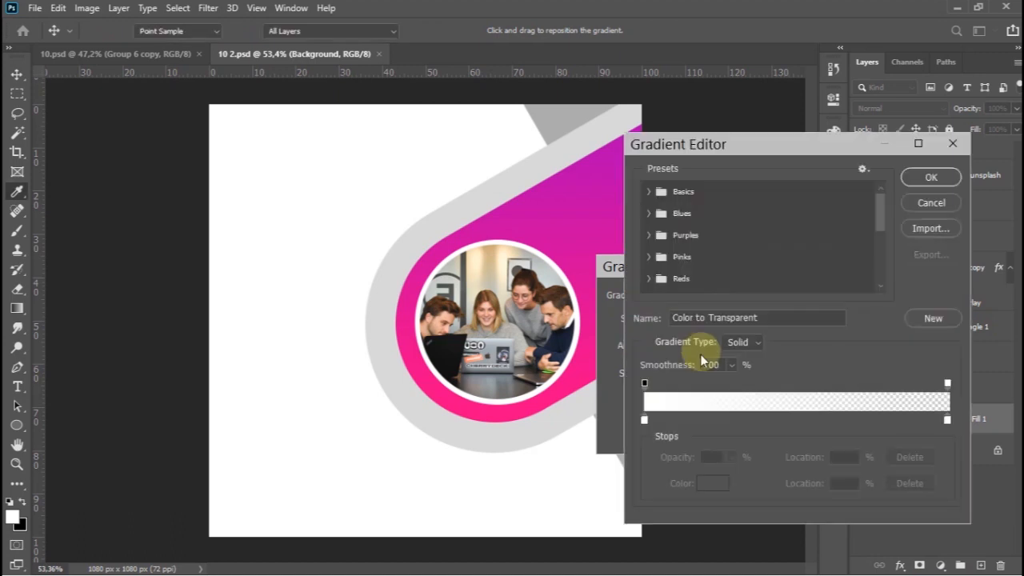
pyautogui.doubleClick(645, 420)
pyautogui.moveTo(617, 423); pyautogui.dragTo(616, 435)
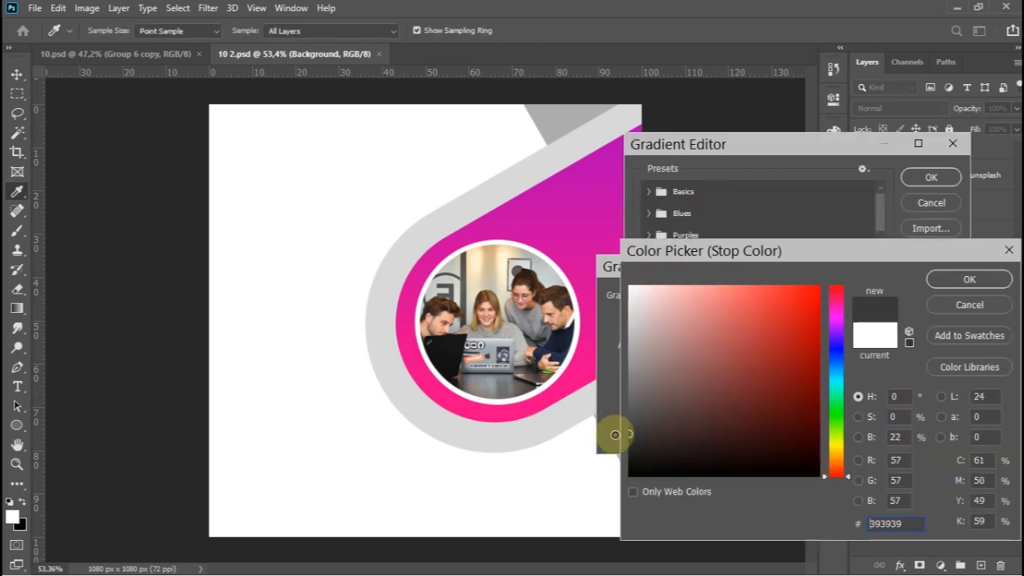
pyautogui.click(944, 279)
pyautogui.click(930, 178)
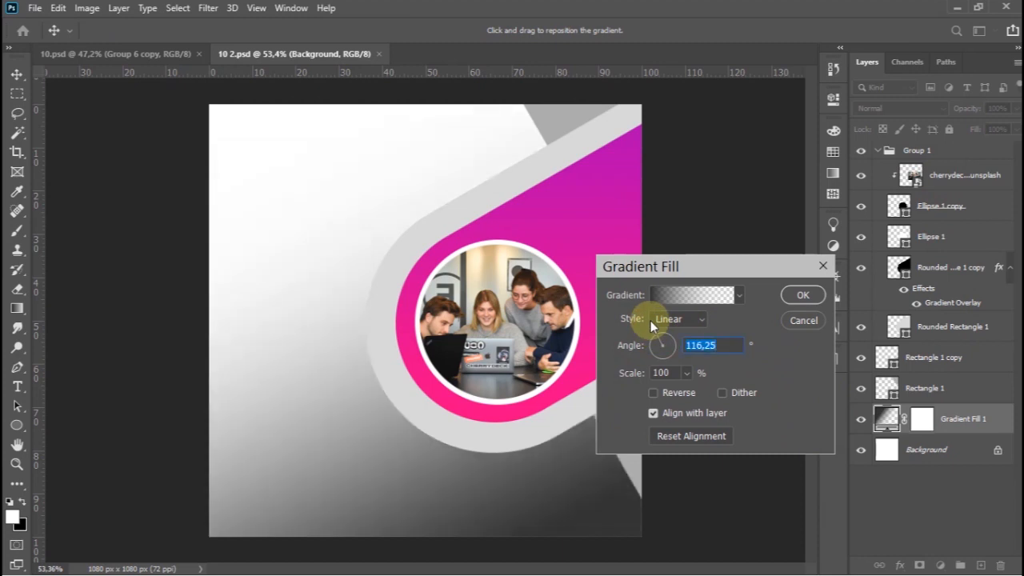
# Set the linear gradient fill's angle to 112.91° and apply it.
pyautogui.moveTo(660, 355); pyautogui.dragTo(659, 327)
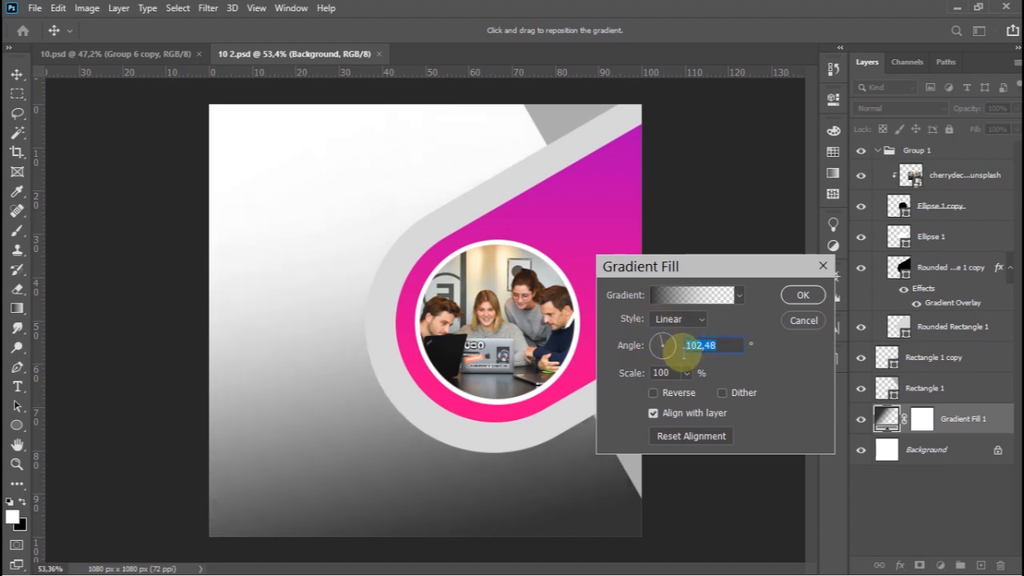
pyautogui.moveTo(660, 341); pyautogui.dragTo(663, 343)
pyautogui.click(800, 295)
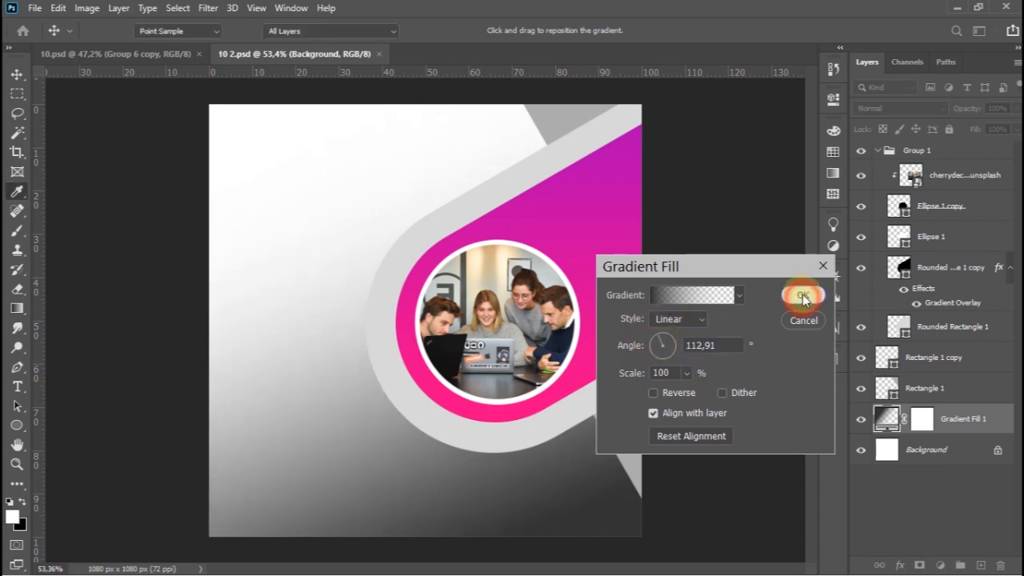
# Lower the gradient fill layer's opacity to 29%.
pyautogui.moveTo(1015, 128); pyautogui.dragTo(965, 128)
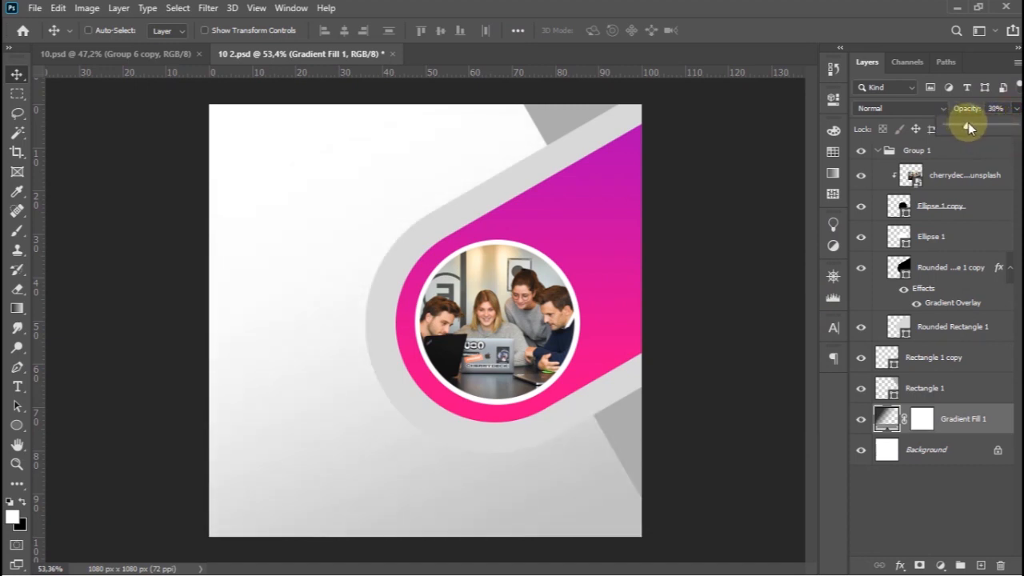
pyautogui.scroll(-1, 613, 403)
pyautogui.scroll(2, 613, 403)
pyautogui.scroll(-2, 613, 402)
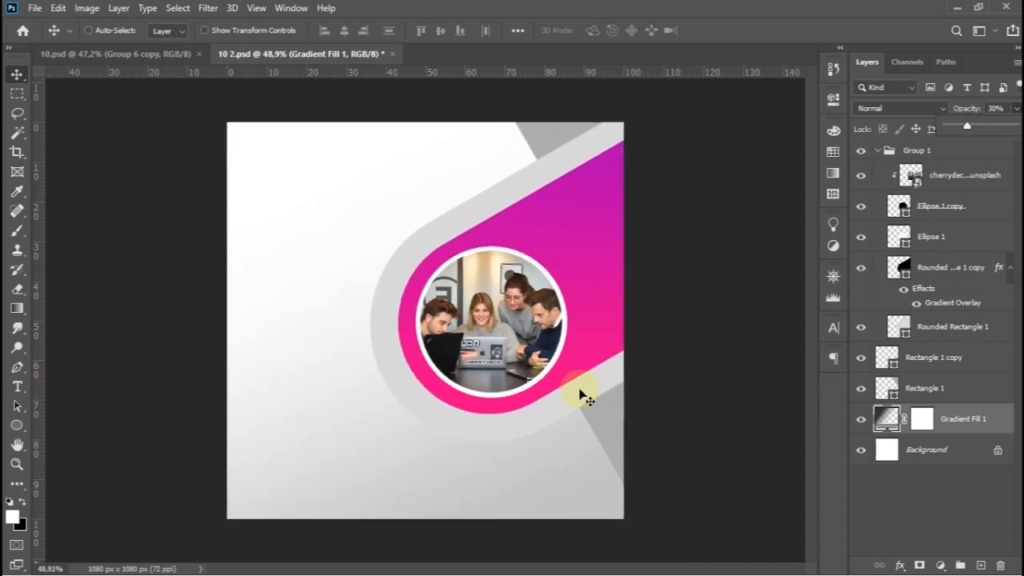
pyautogui.moveTo(965, 128); pyautogui.dragTo(966, 126)
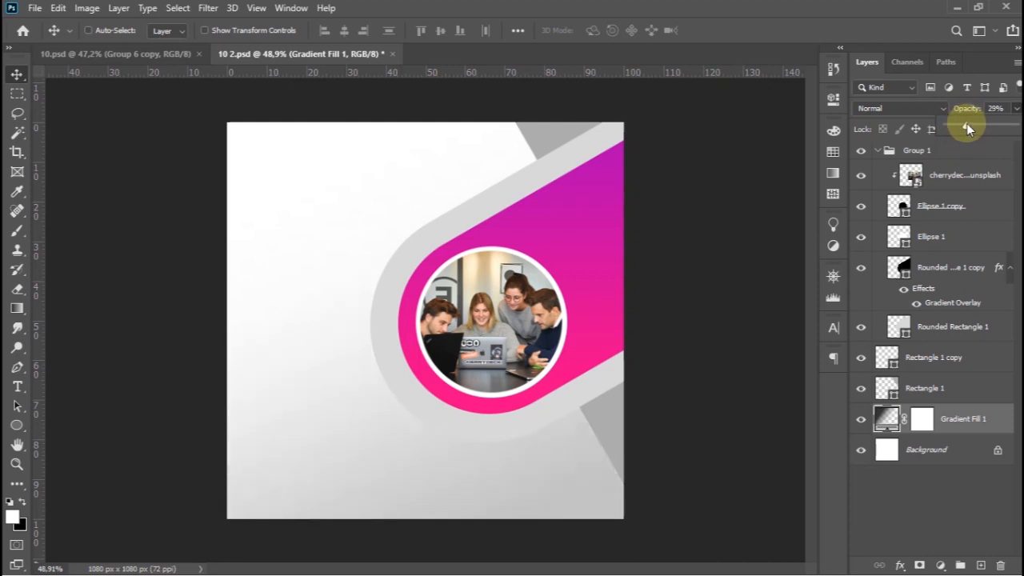
# Recolour the gradient fill's dark stop to d8d8d8, sampled from the grey rounded shape, and raise the transparent end stop's opacity.
pyautogui.scroll(4, 520, 462)
pyautogui.scroll(-4, 598, 404)
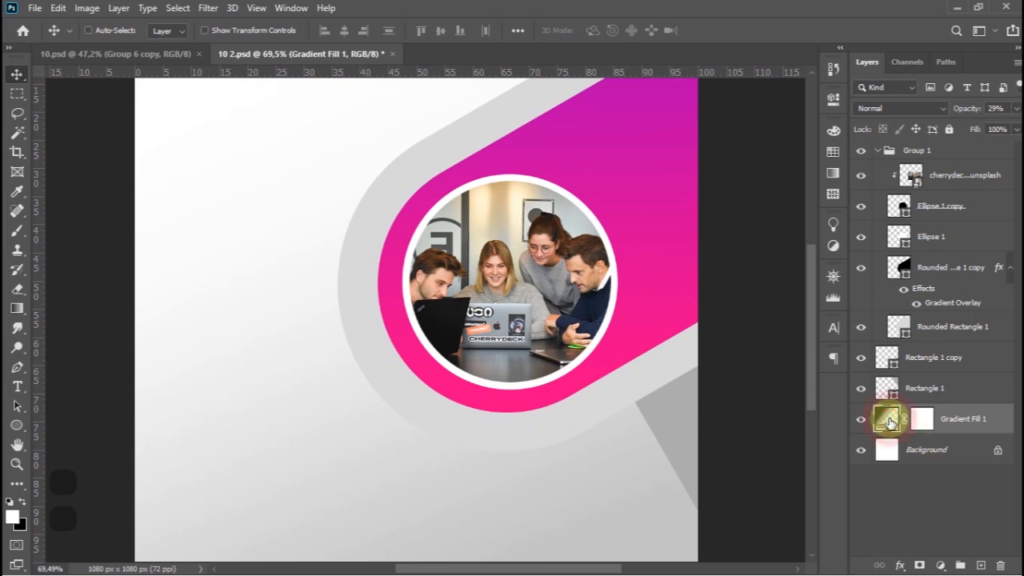
pyautogui.doubleClick(889, 423)
pyautogui.click(696, 298)
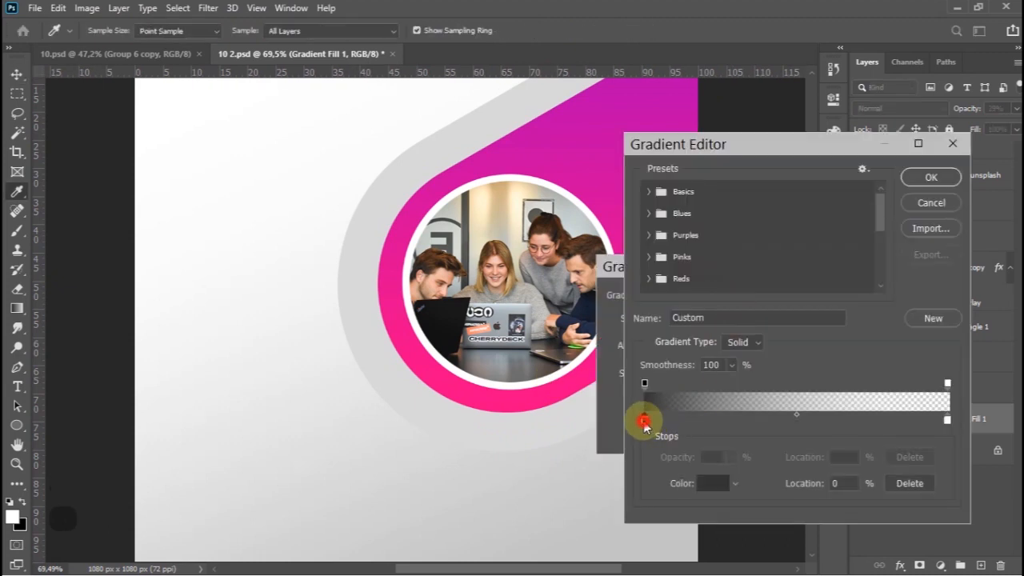
pyautogui.doubleClick(644, 422)
pyautogui.click(402, 178)
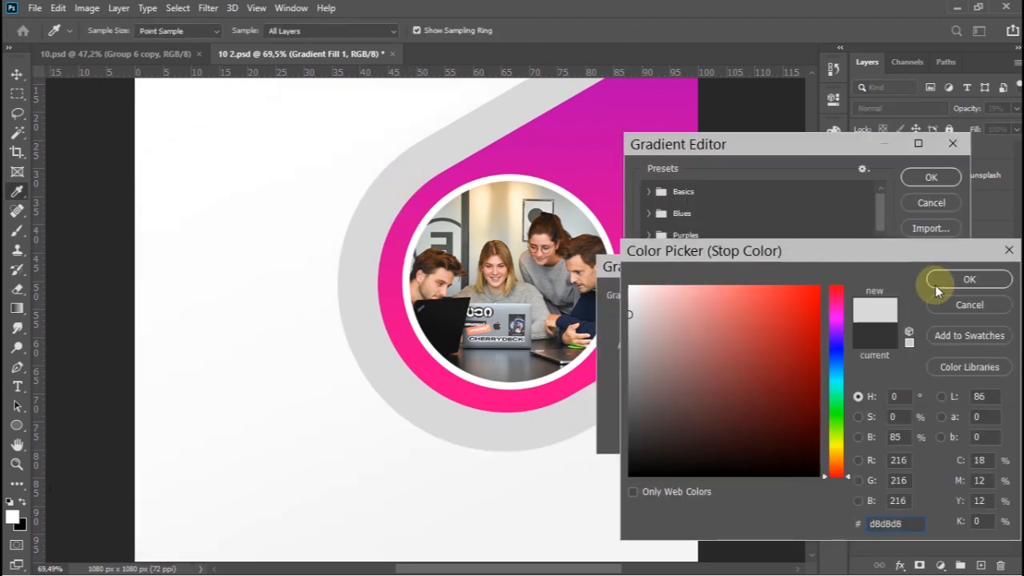
pyautogui.click(937, 281)
pyautogui.click(947, 384)
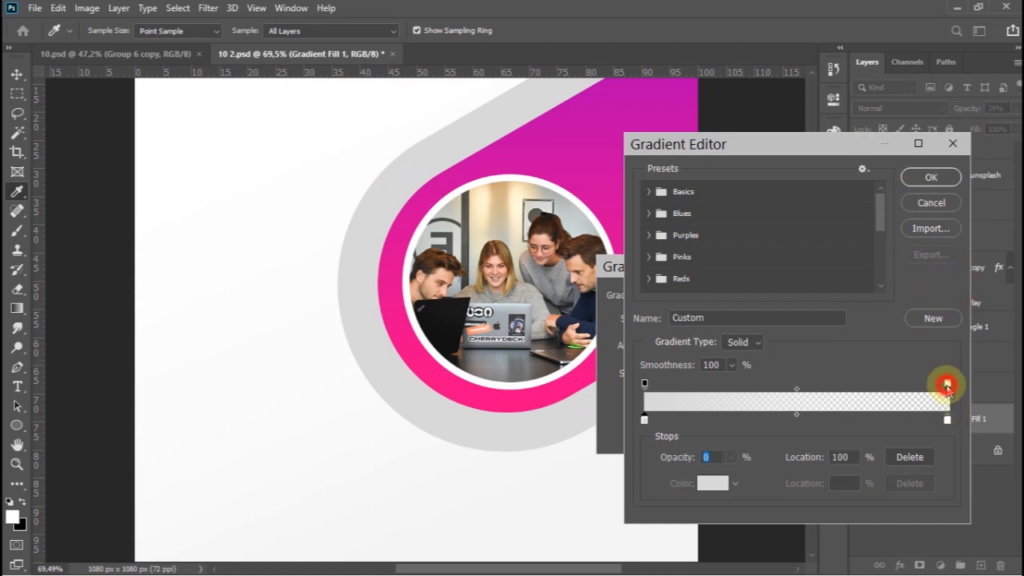
pyautogui.moveTo(735, 462); pyautogui.dragTo(870, 478)
pyautogui.click(931, 177)
# Set the gradient fill layer's opacity to 100%.
pyautogui.click(1017, 109)
pyautogui.moveTo(992, 125); pyautogui.dragTo(1020, 126)
pyautogui.scroll(-6, 604, 335)
pyautogui.scroll(4, 510, 379)
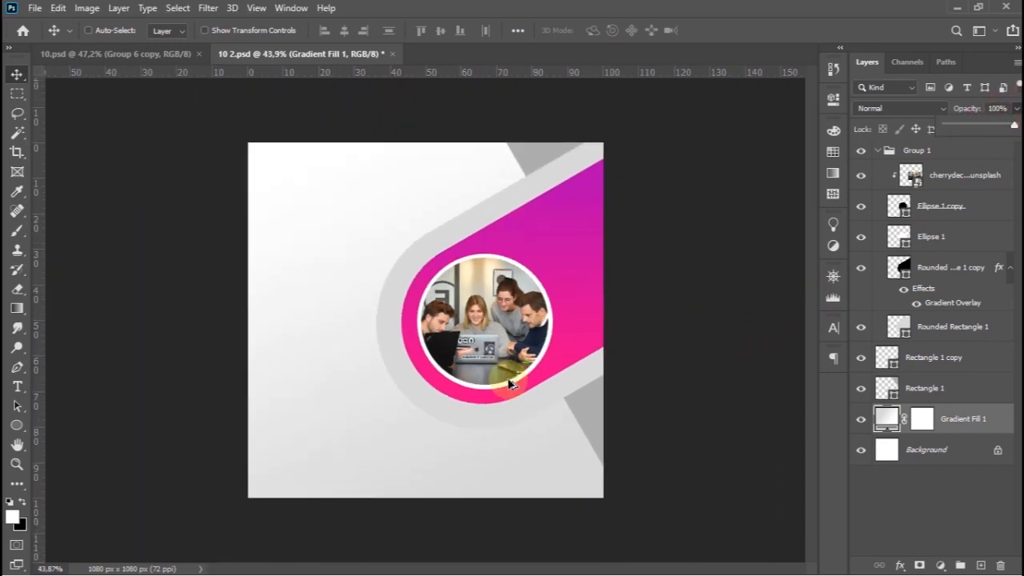
# Recolour the gradient fill's grey start stop to a slightly darker neutral grey and apply the gradient.
pyautogui.scroll(-3, 507, 378)
pyautogui.scroll(2, 510, 378)
pyautogui.doubleClick(886, 418)
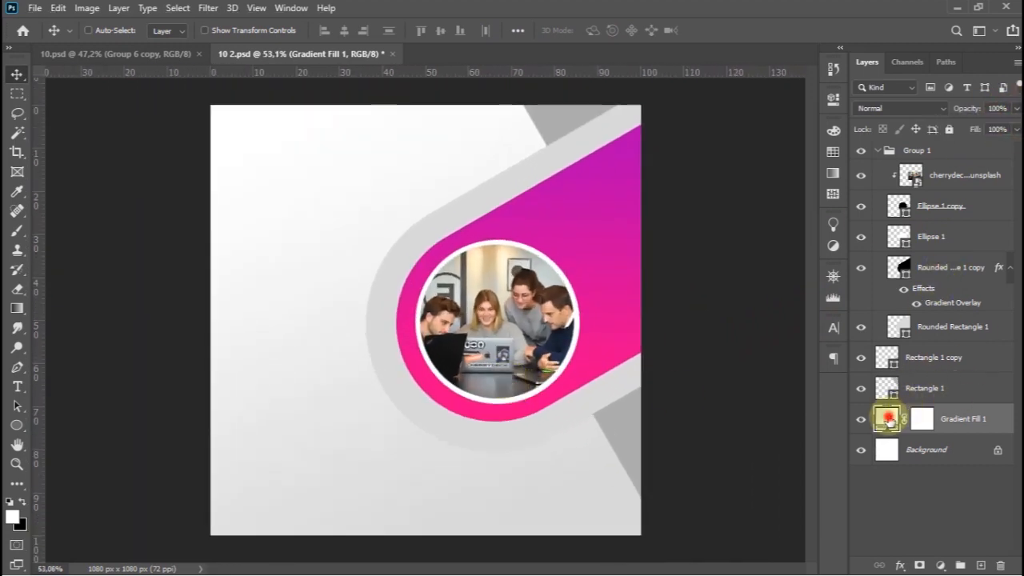
pyautogui.click(658, 297)
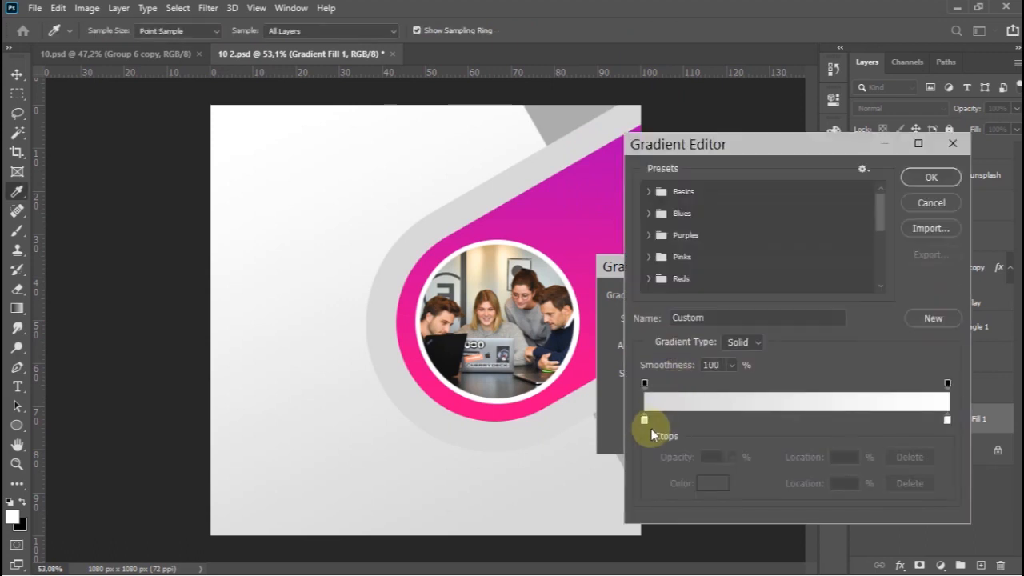
pyautogui.doubleClick(644, 422)
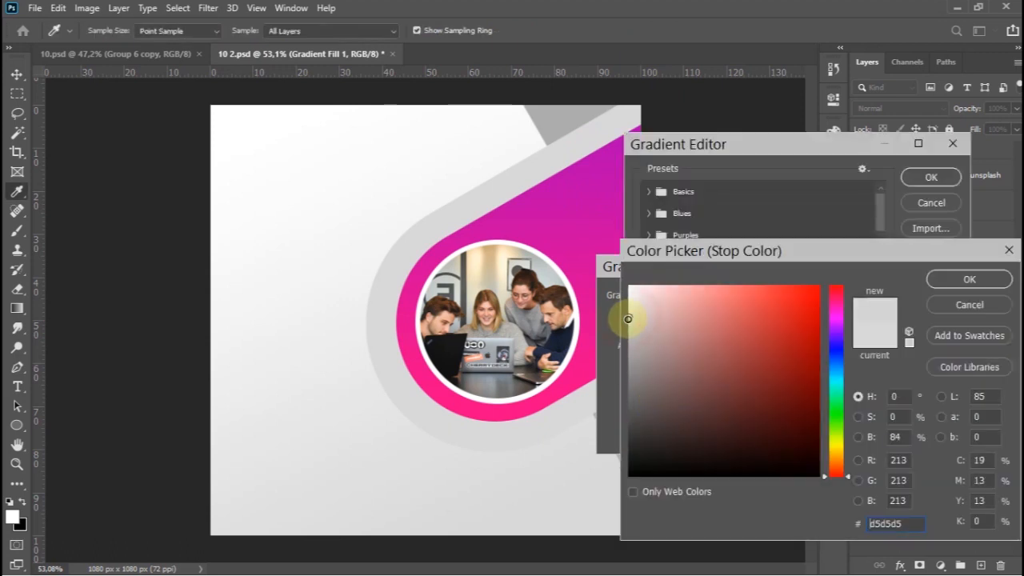
pyautogui.click(970, 279)
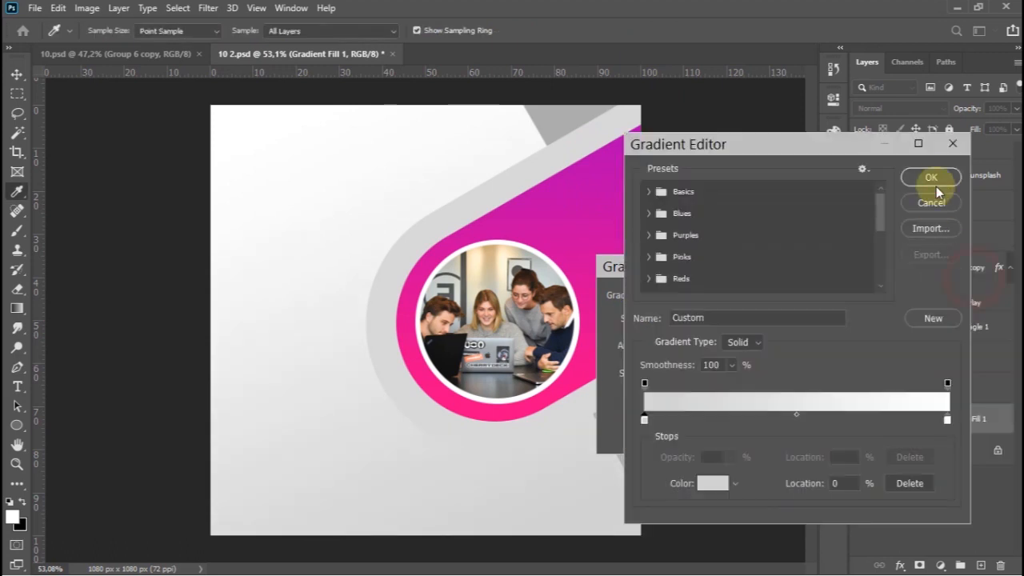
pyautogui.click(931, 176)
pyautogui.click(797, 292)
pyautogui.scroll(-7, 475, 352)
pyautogui.scroll(6, 474, 360)
pyautogui.scroll(-2, 474, 364)
pyautogui.scroll(1, 474, 365)
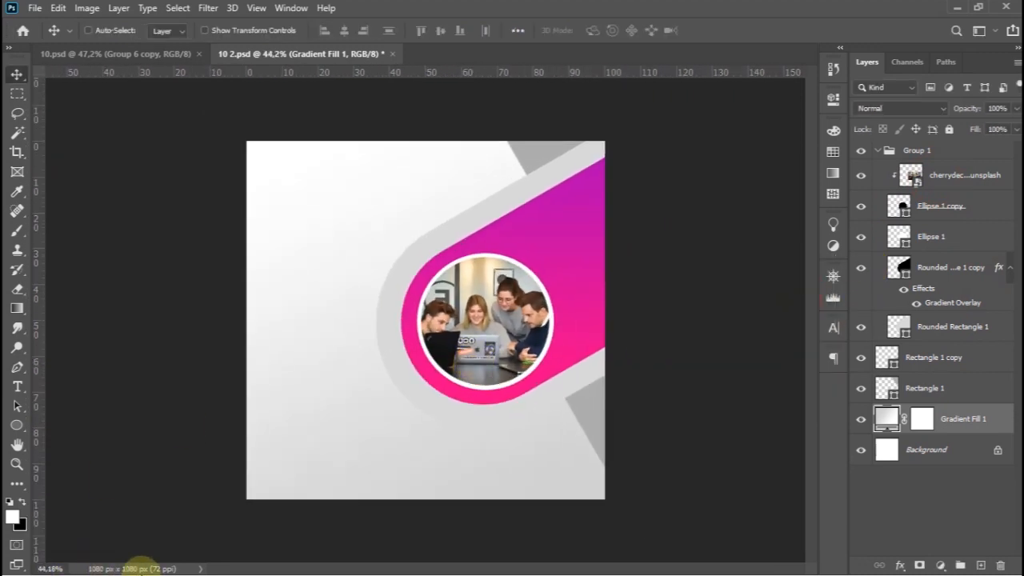
# Place the white Asset (2) logo file into the document and put its layer above Group 1.
pyautogui.press('super')
pyautogui.click(94, 557)
pyautogui.moveTo(342, 148); pyautogui.dragTo(366, 389)
pyautogui.click(728, 35)
pyautogui.moveTo(944, 444); pyautogui.dragTo(934, 144)
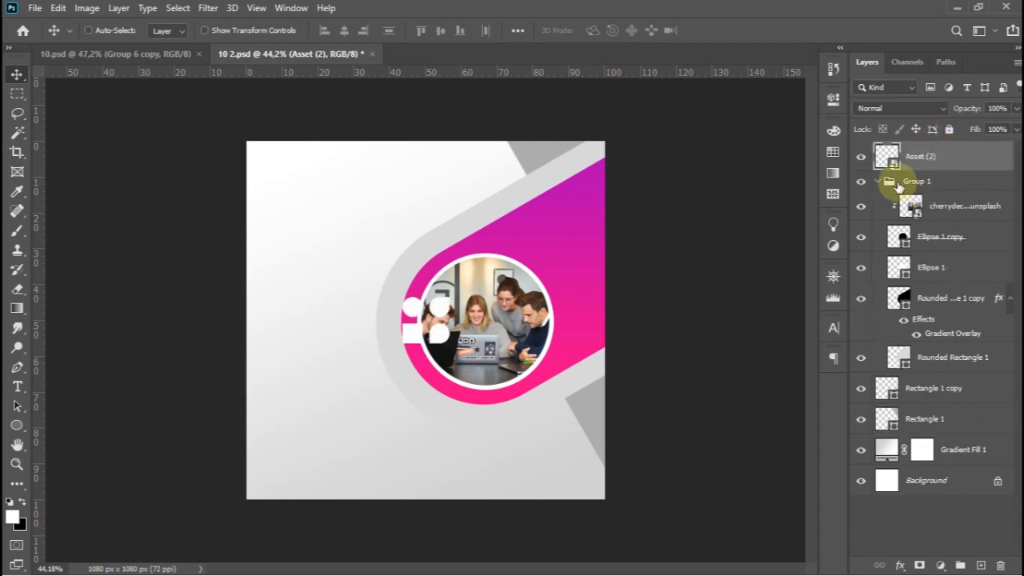
# Rename the layer group holding the photo and rounded shapes as foto.
pyautogui.doubleClick(912, 181)
pyautogui.write('foto')
pyautogui.press('Return')
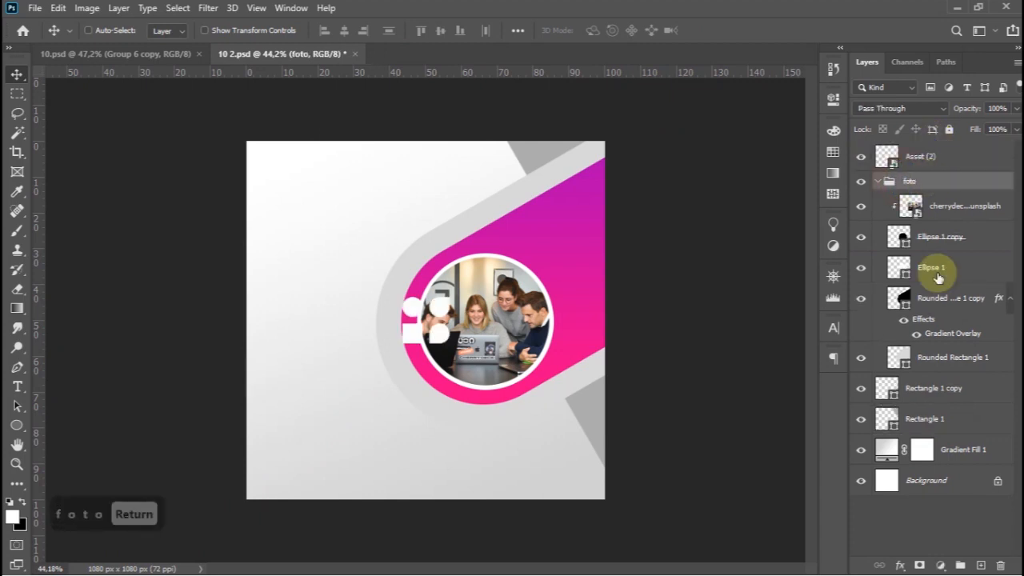
# Create a new layer group named brand above all other layers and move the Asset (2) logo layer into it.
pyautogui.click(962, 566)
pyautogui.moveTo(935, 181); pyautogui.dragTo(927, 146)
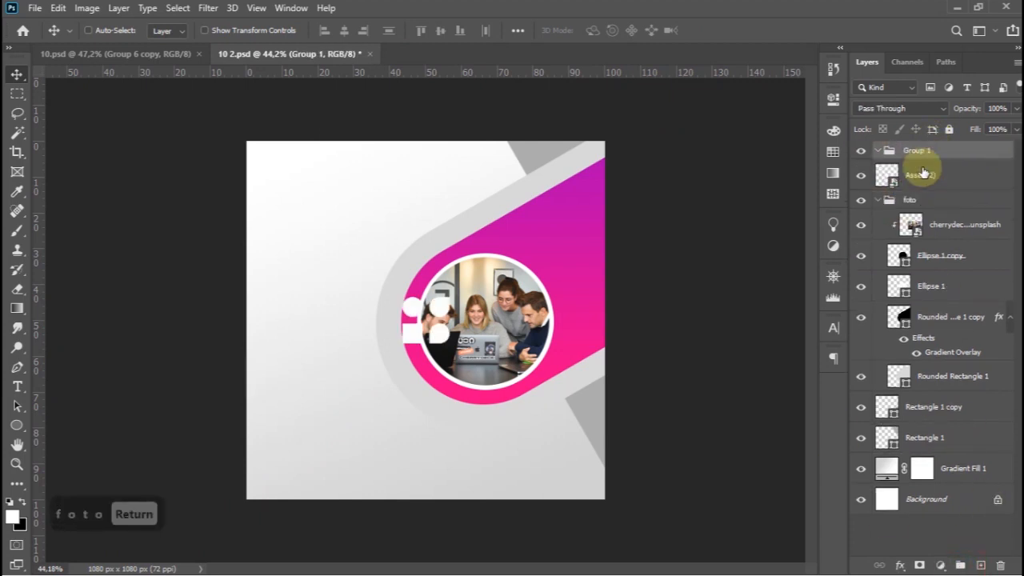
pyautogui.write('bra')
pyautogui.press('Return')
pyautogui.moveTo(933, 176); pyautogui.dragTo(915, 150)
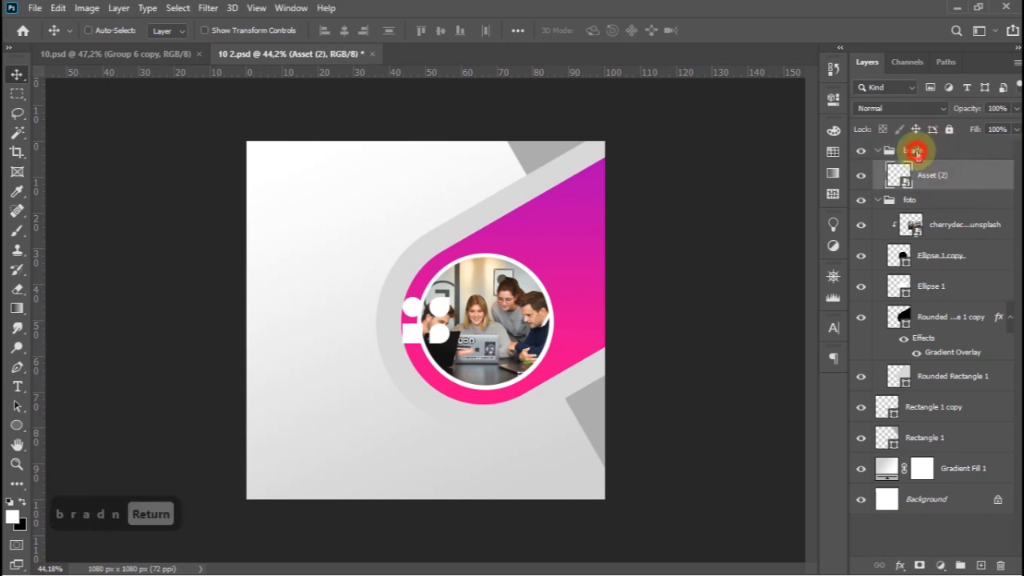
pyautogui.doubleClick(918, 151)
pyautogui.write('brand')
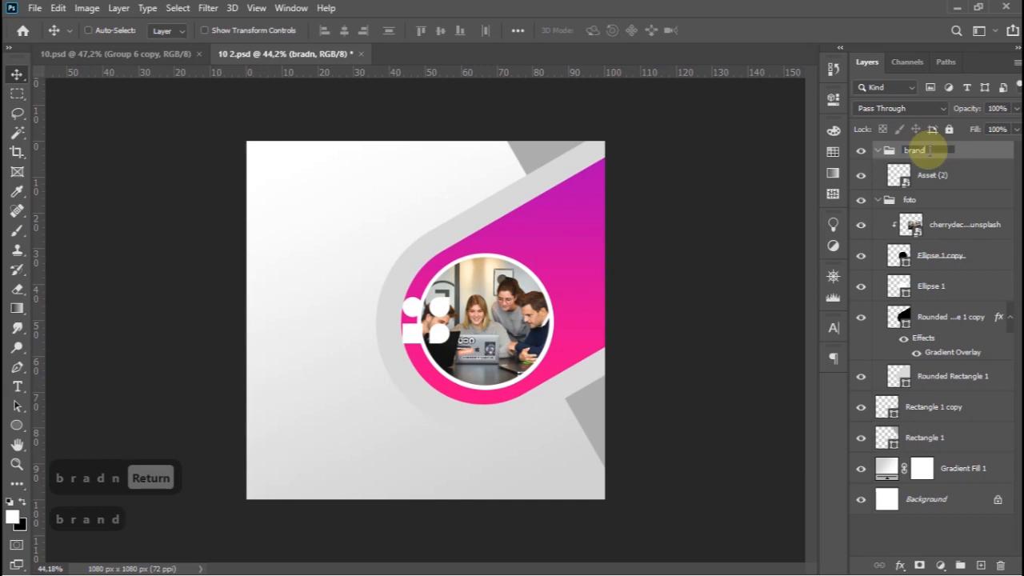
pyautogui.press('Return')
# Copy the gradient overlay from the pink rounded rectangle copy onto the Asset (2) logo layer and toggle guide visibility.
pyautogui.moveTo(981, 317); pyautogui.dragTo(943, 178)
pyautogui.hotkey('ctrl', ';')
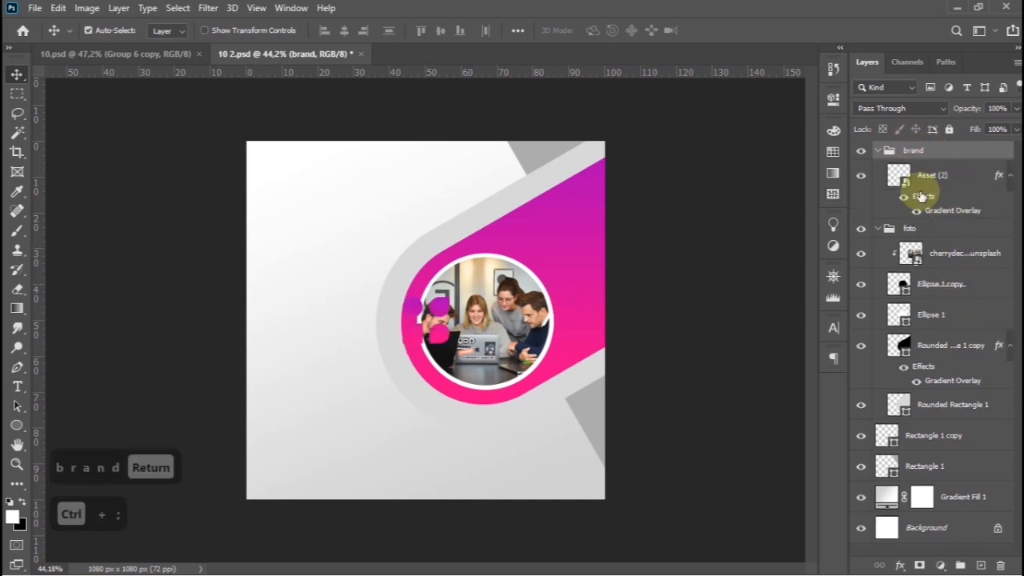
pyautogui.hotkey('ctrl', ';')
# Place margin guides about 5% in from all four canvas edges, using a small square marquee as the spacer, and deselect it.
pyautogui.click(18, 94)
pyautogui.moveTo(246, 142); pyautogui.dragTo(264, 158)
pyautogui.moveTo(38, 116); pyautogui.dragTo(264, 144)
pyautogui.moveTo(294, 77)
pyautogui.mouseDown()
pyautogui.moveTo(293, 151)
pyautogui.moveTo(264, 158)
pyautogui.moveTo(428, 378)
pyautogui.moveTo(590, 486)
pyautogui.mouseUp()
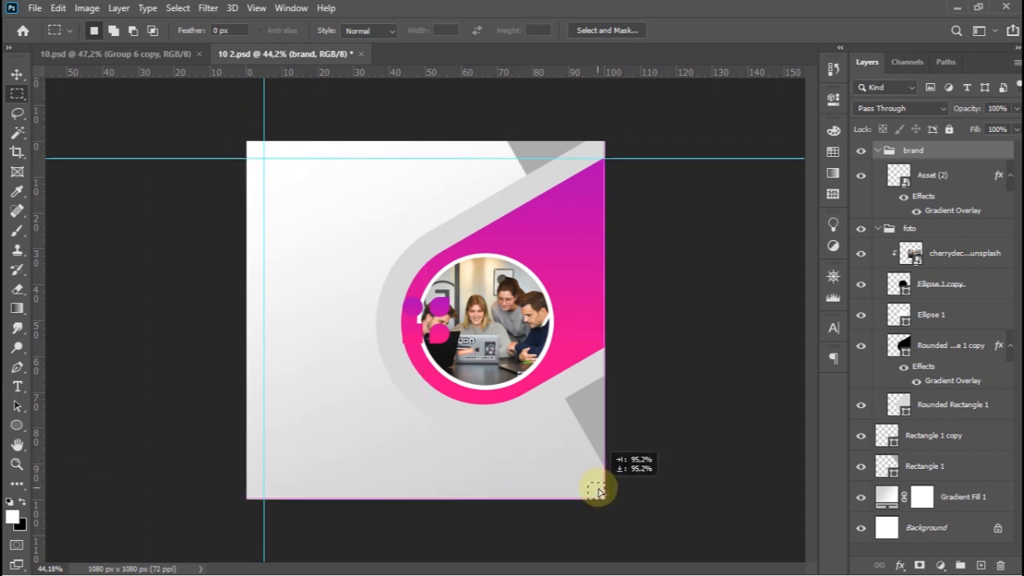
pyautogui.moveTo(33, 388); pyautogui.dragTo(587, 424)
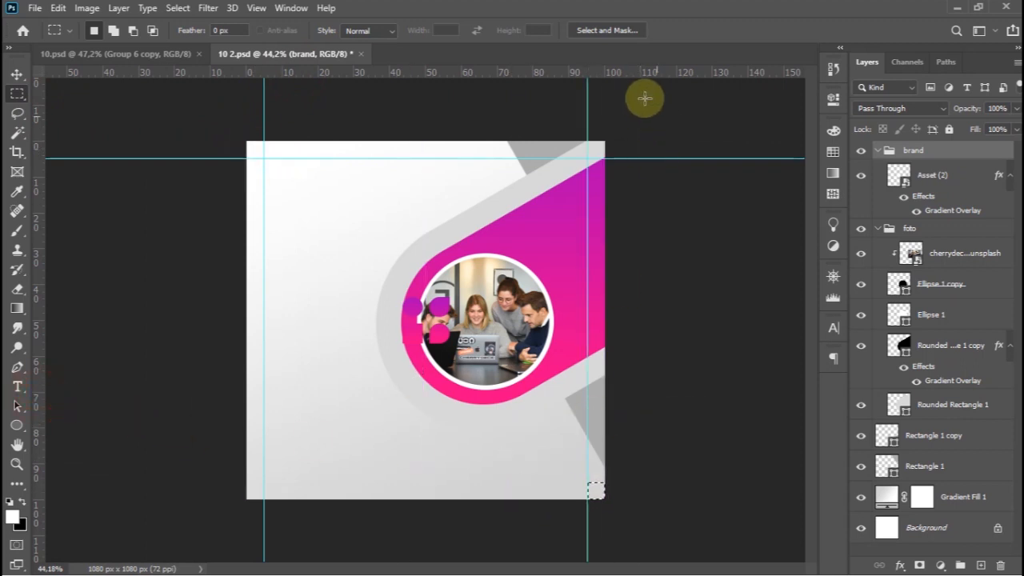
pyautogui.moveTo(633, 73); pyautogui.dragTo(645, 480)
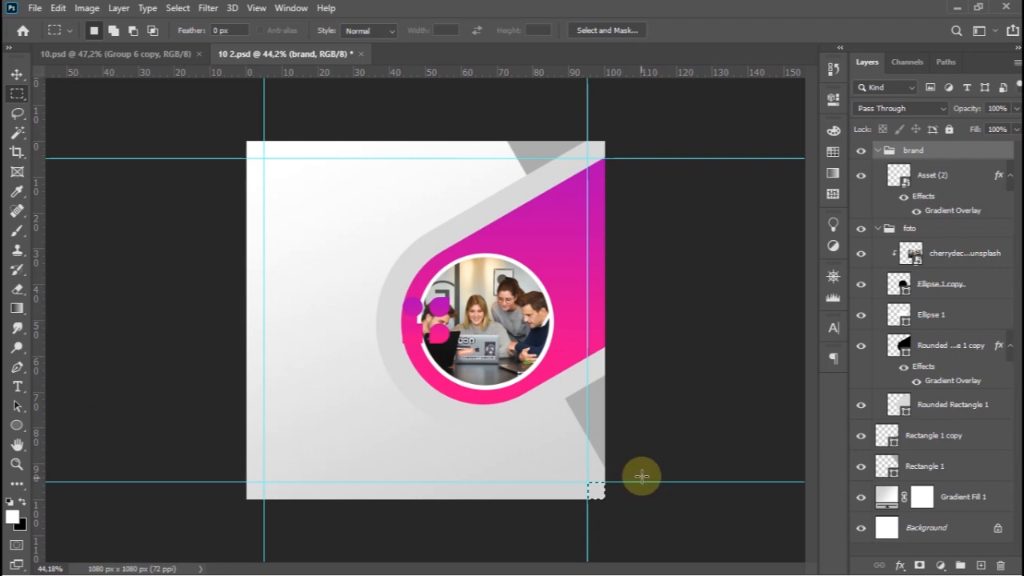
pyautogui.click(17, 75)
pyautogui.moveTo(554, 315); pyautogui.dragTo(548, 340)
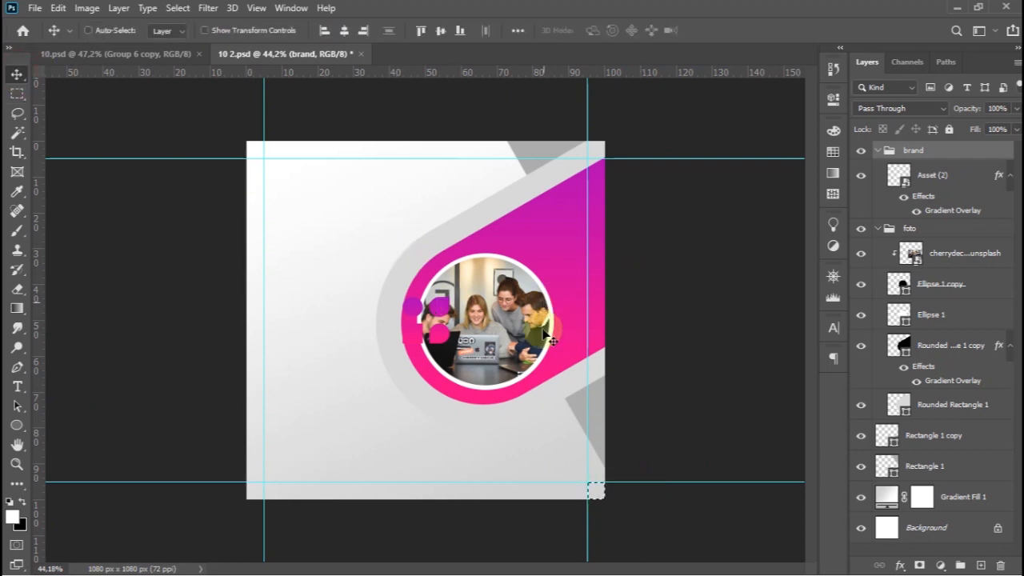
pyautogui.hotkey('ctrl', 'd')
# Move the logo to the intersection of the upper and left margin guides and scale it down to about half its size.
pyautogui.moveTo(443, 310); pyautogui.dragTo(419, 365)
pyautogui.hotkey('ctrl', 't')
pyautogui.click(740, 32)
pyautogui.scroll(4, 291, 218)
# Add a two-line text beside the logo reading "BrandKAMU" and "Taglinenya".
pyautogui.click(18, 387)
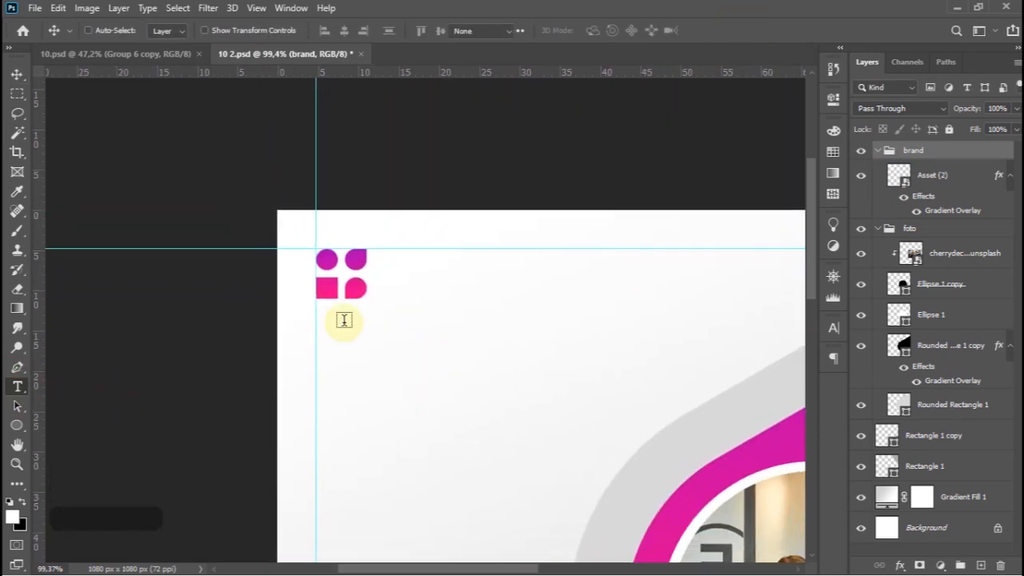
pyautogui.click(419, 302)
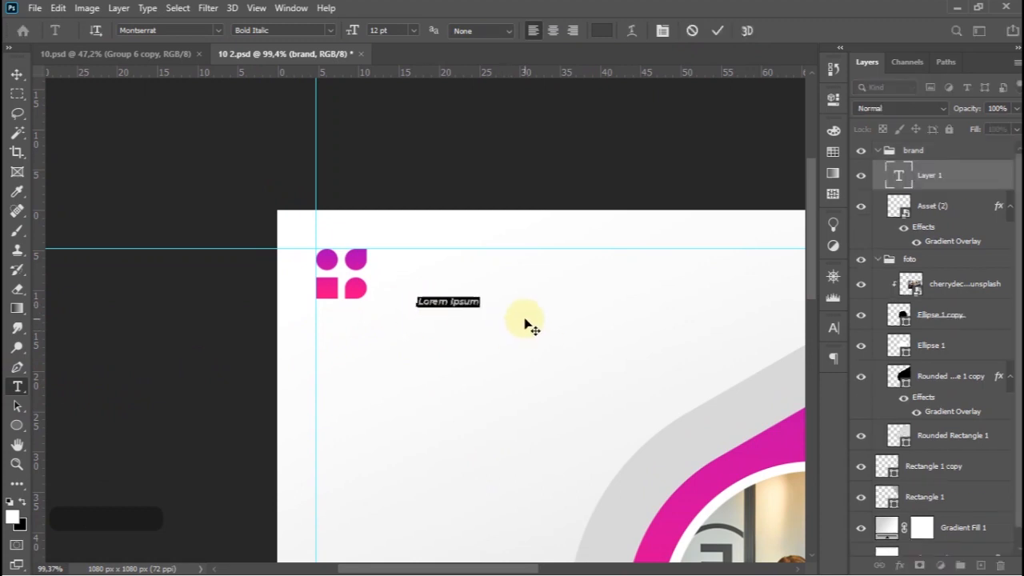
pyautogui.write('Brand')
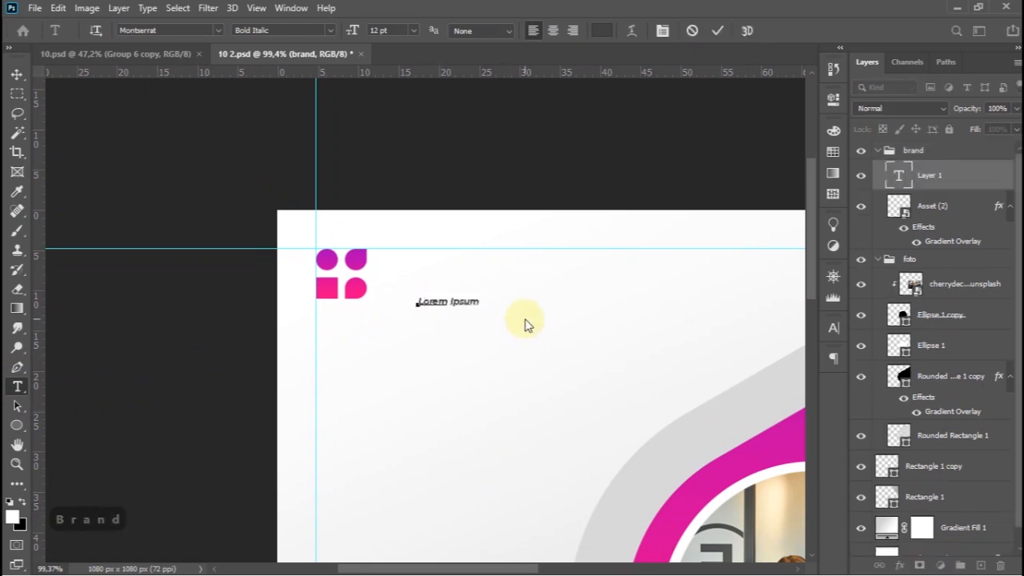
pyautogui.write('KA')
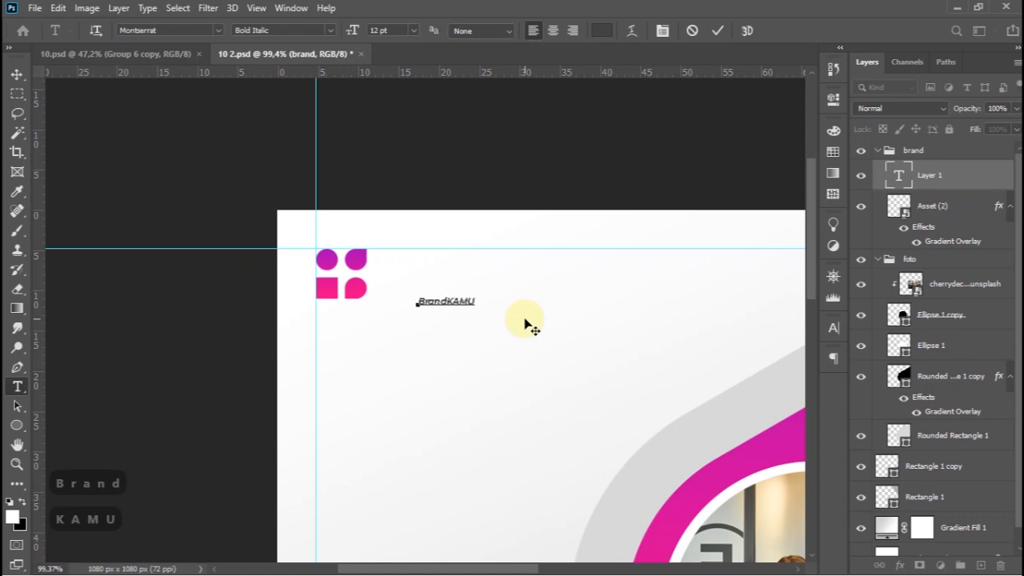
pyautogui.write('MU')
pyautogui.press('Return')
pyautogui.write('TA')
pyautogui.press('BackSpace')
pyautogui.write('gn')
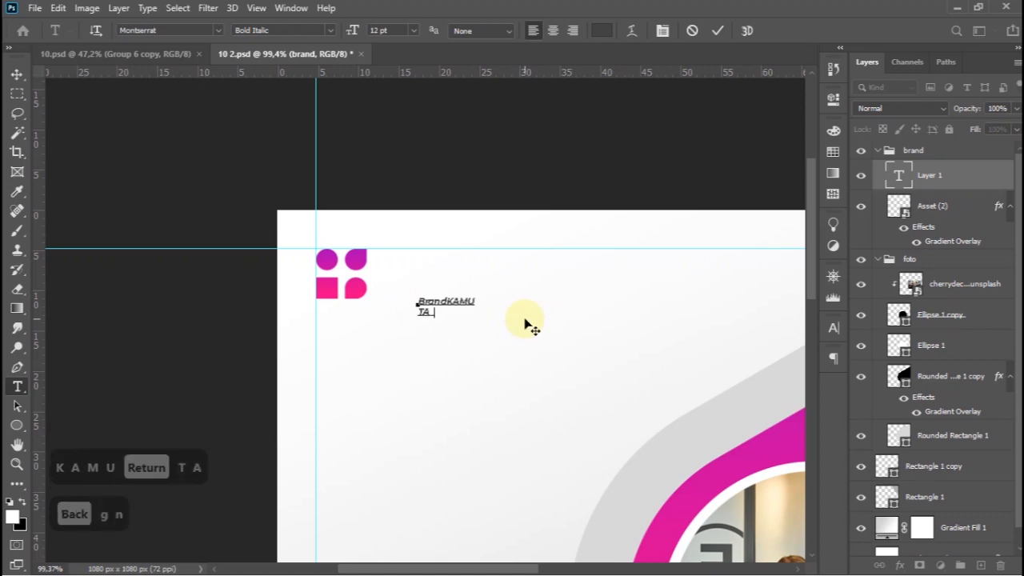
pyautogui.press('BackSpace')
pyautogui.press('BackSpace')
pyautogui.write('ag')
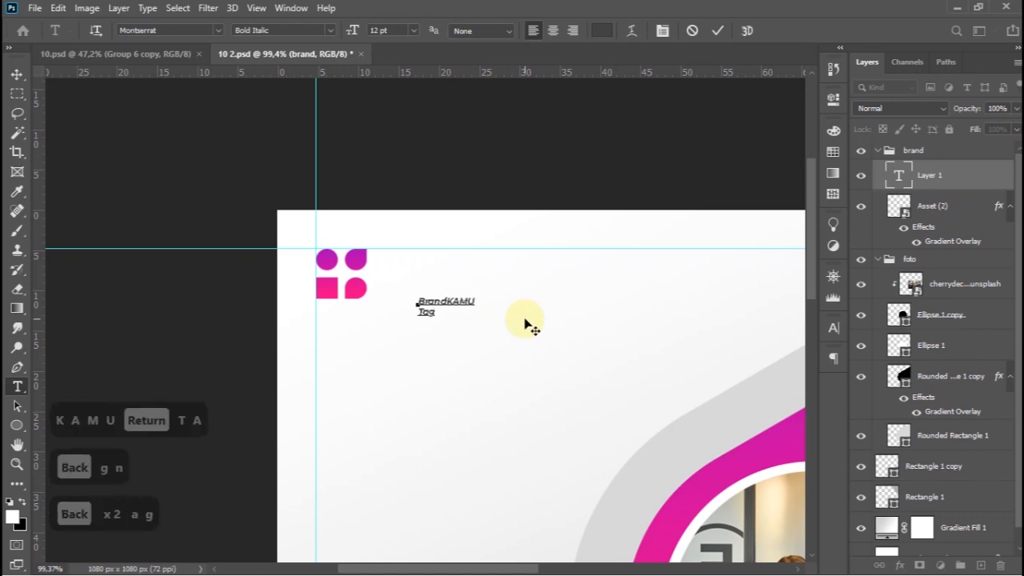
pyautogui.write('linenya')
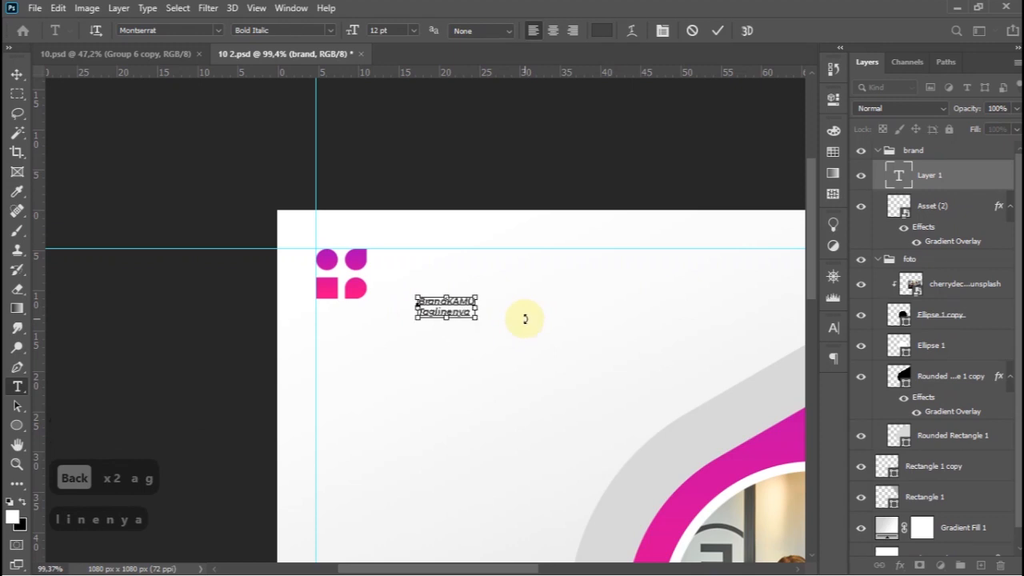
# Set the whole brand text to Montserrat Regular and give it a dark grey colour.
pyautogui.hotkey('ctrl', 'a')
pyautogui.click(330, 30)
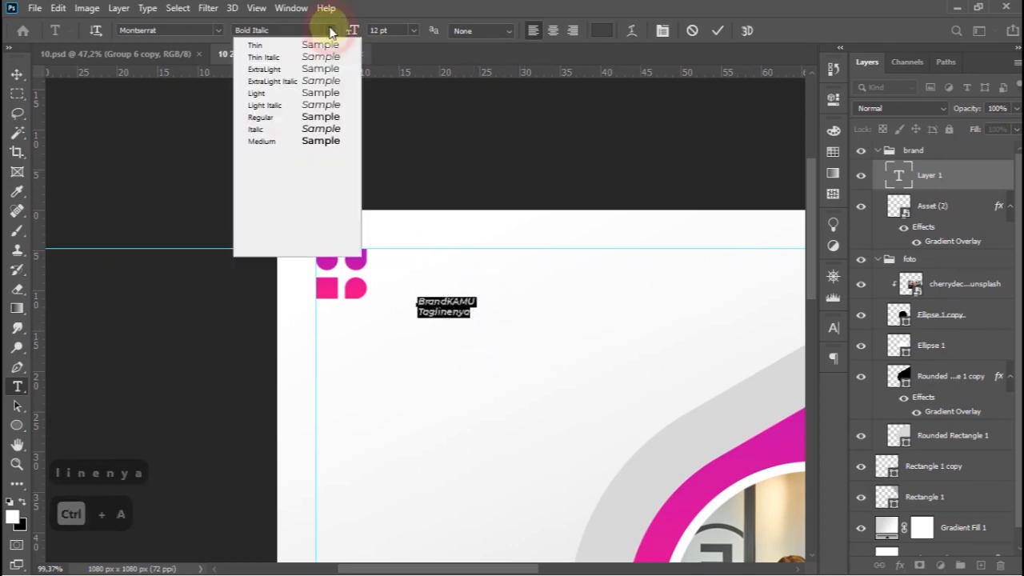
pyautogui.click(288, 117)
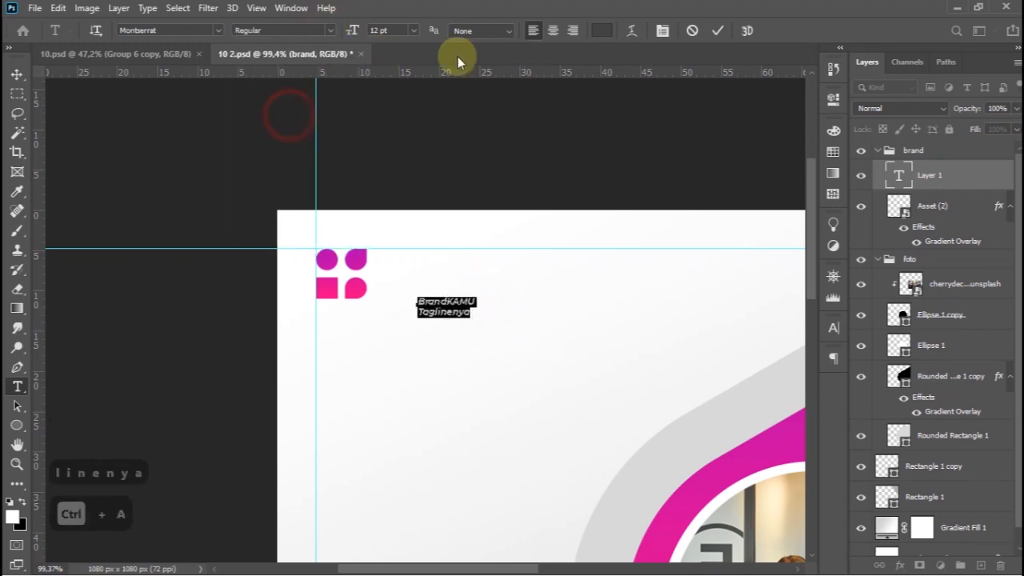
pyautogui.click(601, 29)
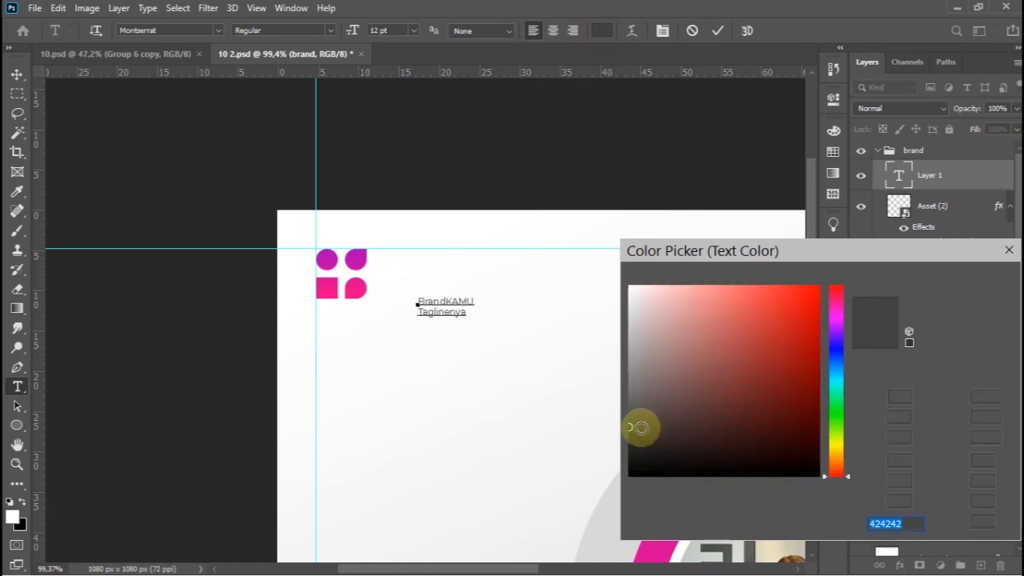
pyautogui.click(623, 433)
pyautogui.click(938, 286)
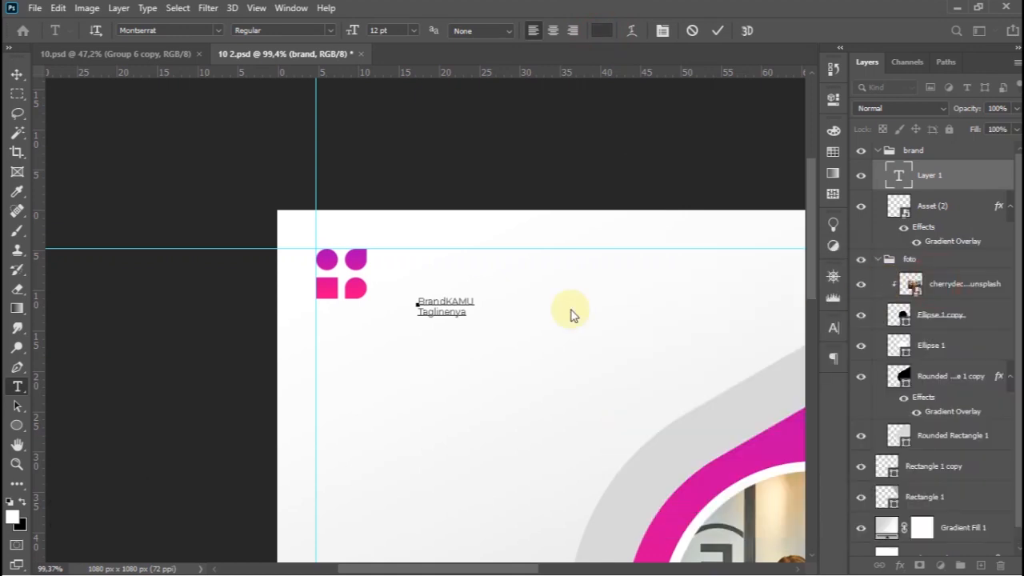
# Set the word KAMU in the brand text to Bold.
pyautogui.click(329, 29)
pyautogui.click(297, 205)
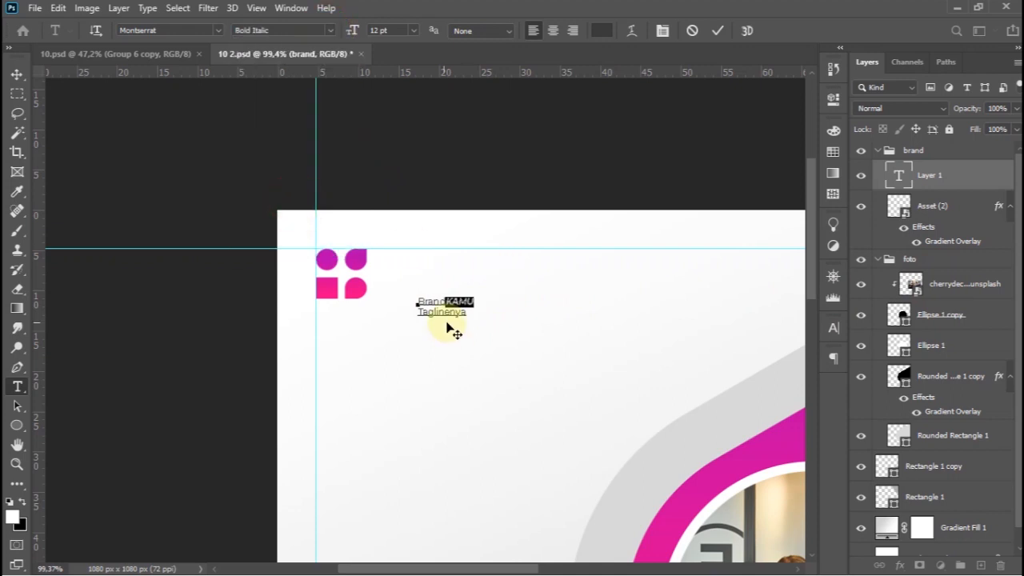
pyautogui.click(327, 30)
pyautogui.click(267, 190)
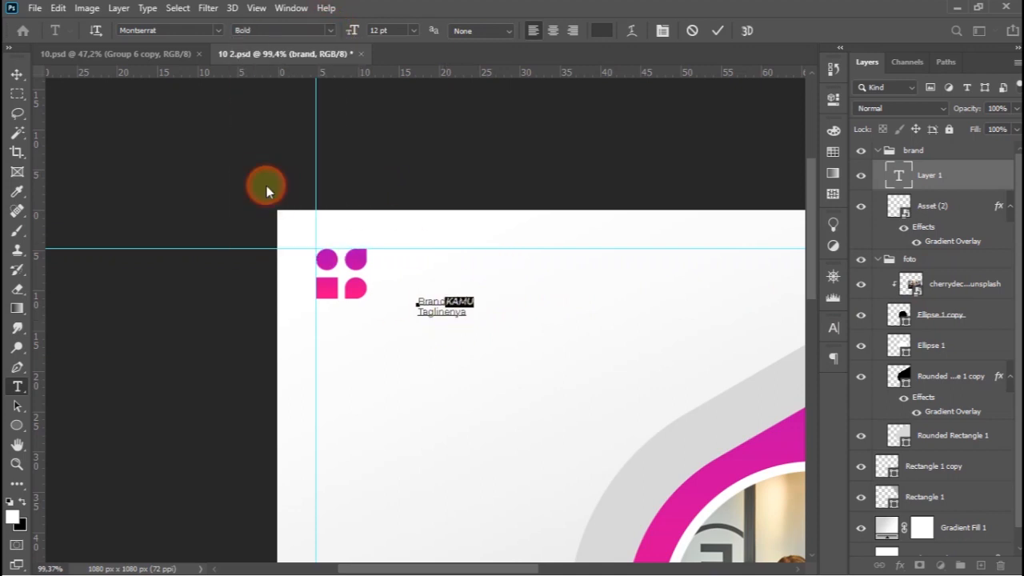
# Set the Taglinenya line to Bold Italic with a font size of 12/1,618 pt and commit the text.
pyautogui.moveTo(418, 313); pyautogui.dragTo(560, 313)
pyautogui.click(330, 30)
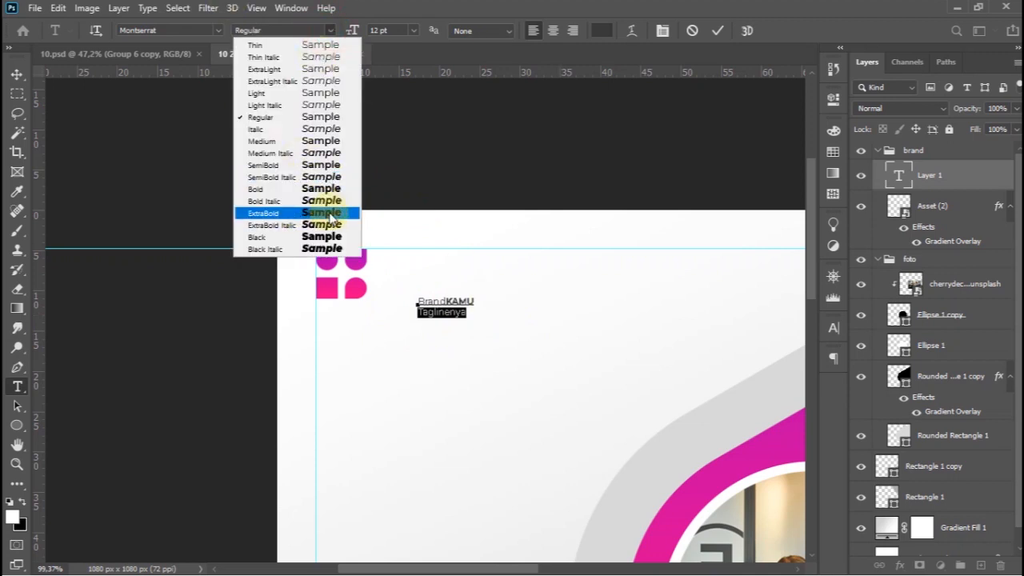
pyautogui.click(322, 202)
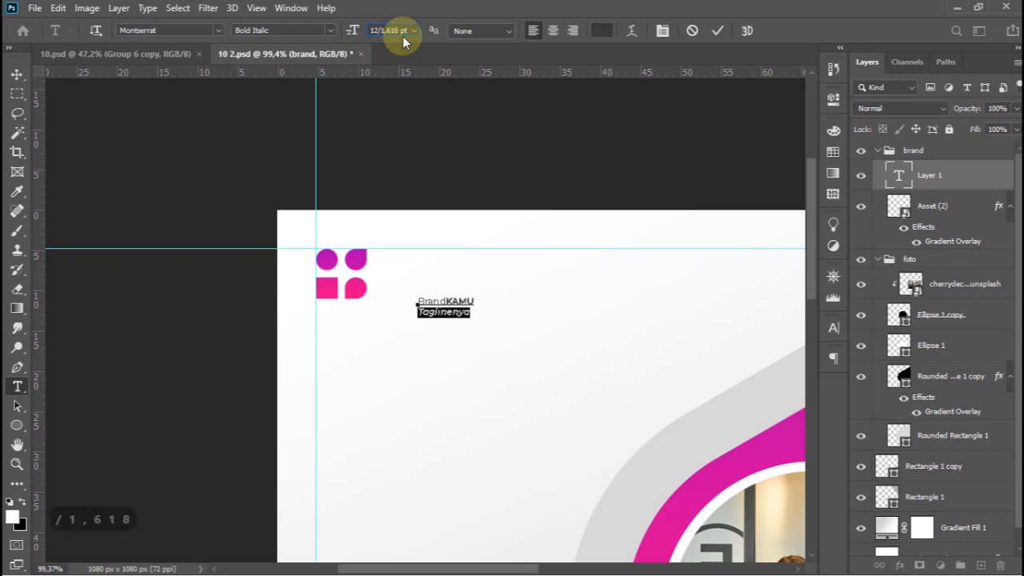
pyautogui.press('Return')
pyautogui.click(722, 31)
# Centre the brand text vertically against the logo and enlarge it to about 217%, just beside the logo.
pyautogui.click(16, 74)
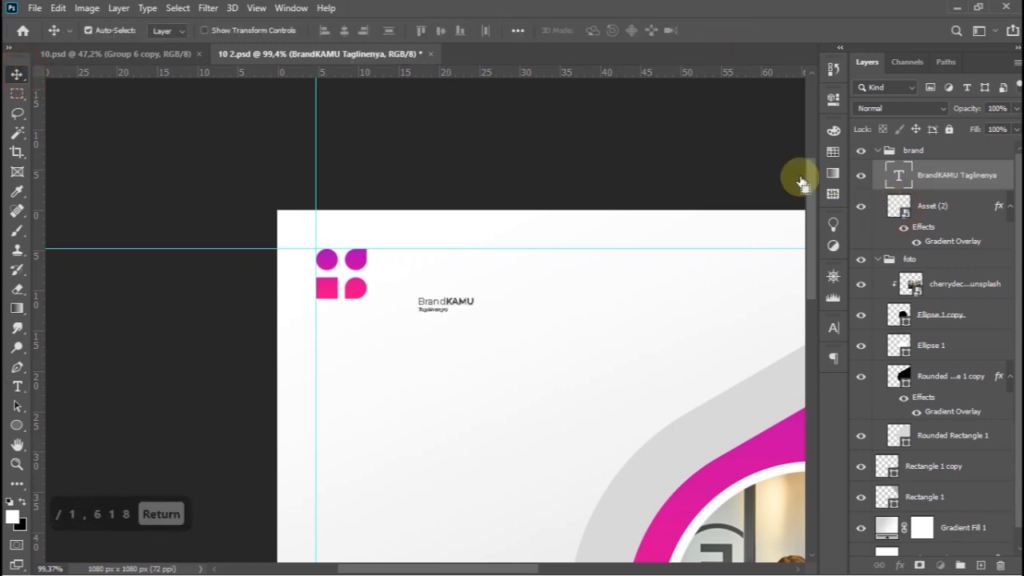
pyautogui.click(440, 31)
pyautogui.click(443, 30)
pyautogui.hotkey('ctrl', 'd')
pyautogui.hotkey('ctrl', 't')
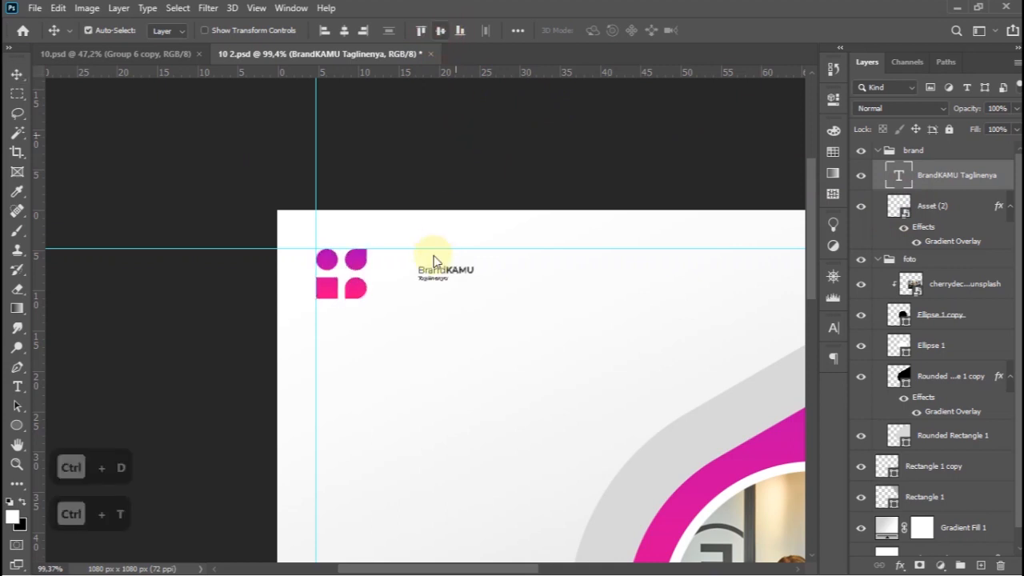
pyautogui.moveTo(403, 261); pyautogui.dragTo(379, 258)
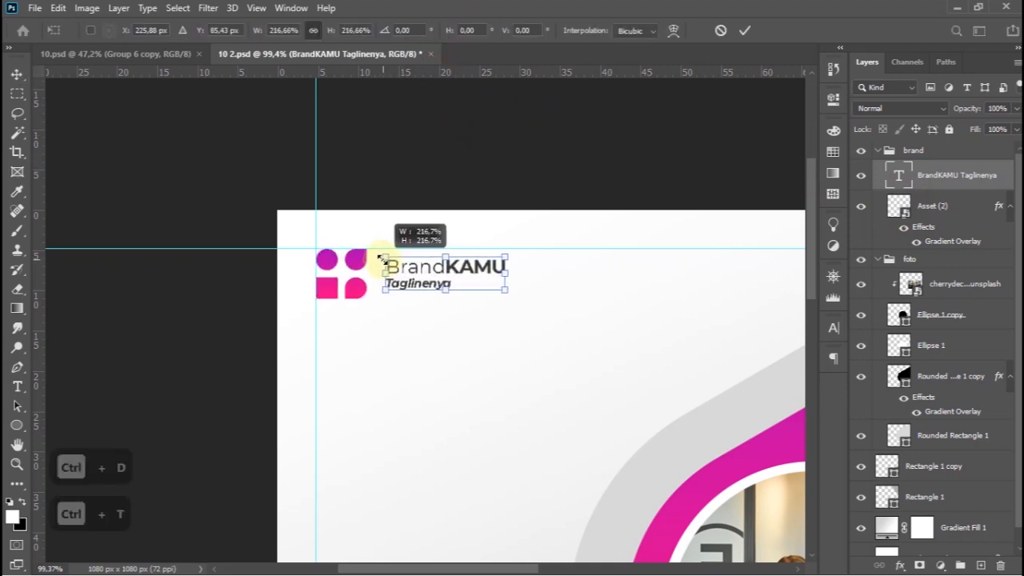
pyautogui.click(744, 31)
# Scale the brand group down to about 87%, keeping its upper corner on the margin guides, and commit the transform.
pyautogui.click(918, 148)
pyautogui.scroll(-2, 566, 263)
pyautogui.scroll(-2, 565, 263)
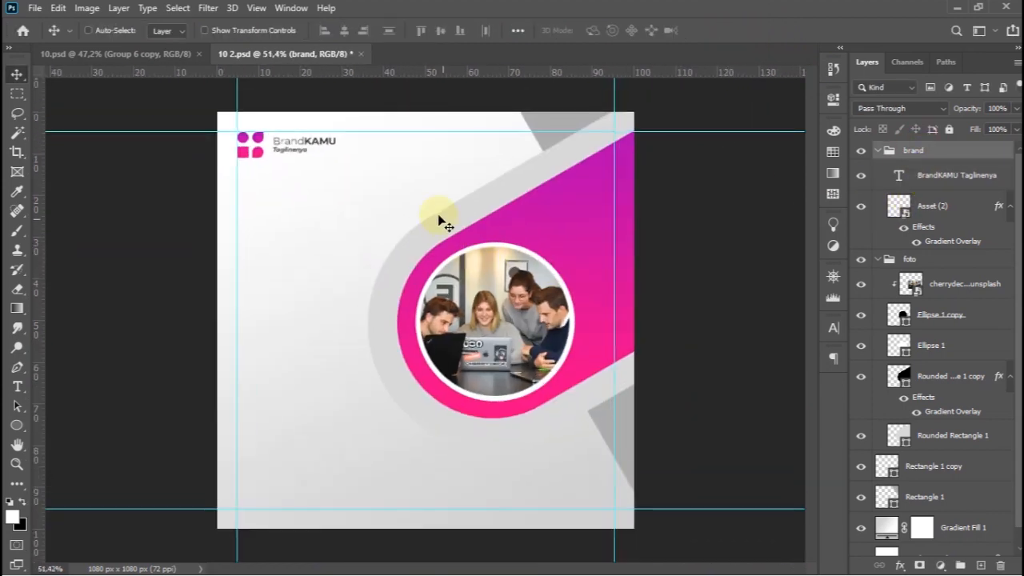
pyautogui.hotkey('ctrl', 't')
pyautogui.moveTo(334, 161); pyautogui.dragTo(321, 151)
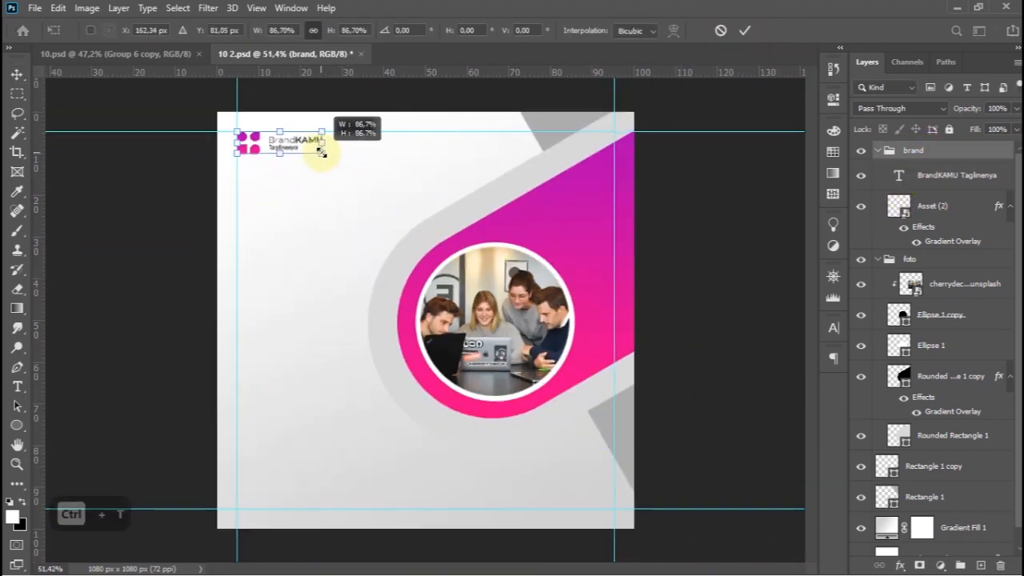
pyautogui.click(744, 30)
# Enlarge only the BrandKAMU Taglinenya text to about 106% so it fits beside the logo.
pyautogui.click(924, 173)
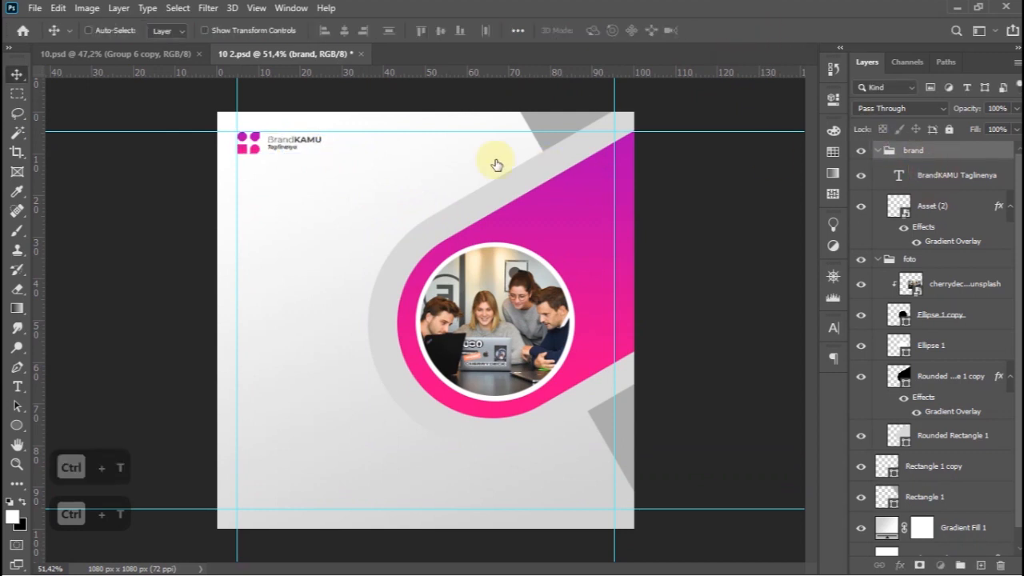
pyautogui.hotkey('ctrl', 't')
pyautogui.moveTo(320, 152); pyautogui.dragTo(321, 153)
pyautogui.click(744, 31)
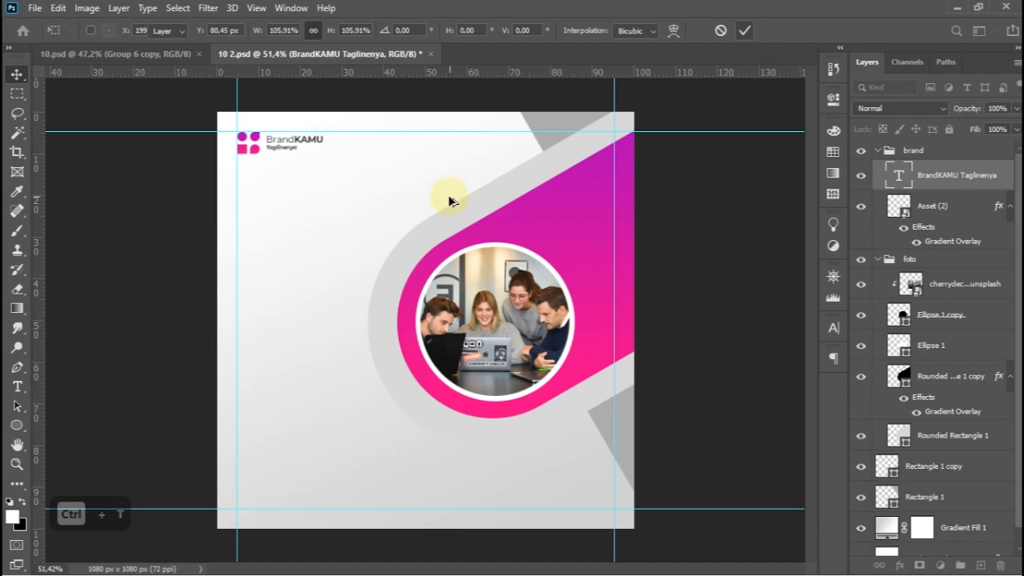
# Create a layer group named HL above the brand group and start a text object in the empty area beside the photo.
pyautogui.scroll(-3, 448, 196)
pyautogui.scroll(3, 448, 200)
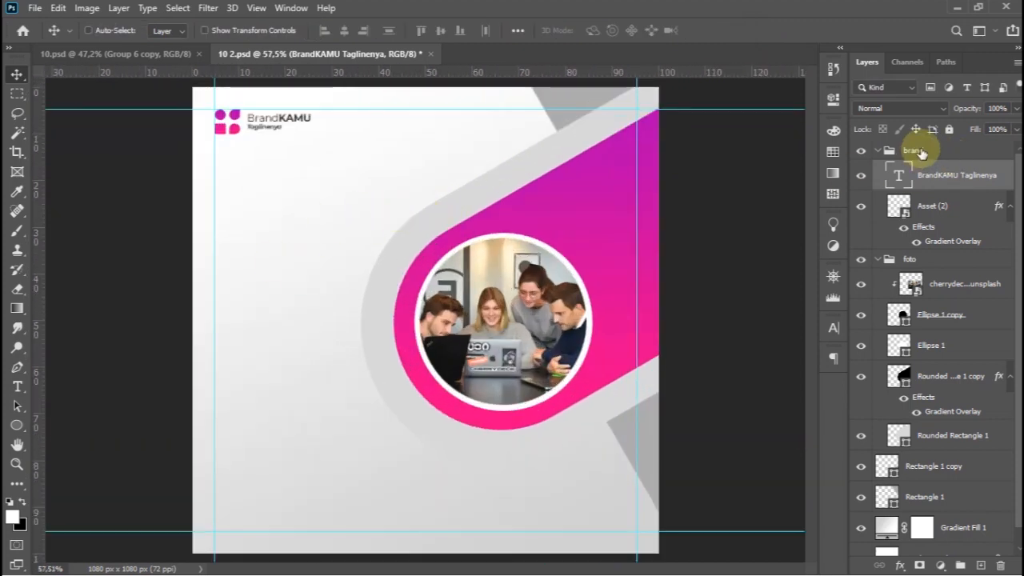
pyautogui.click(960, 564)
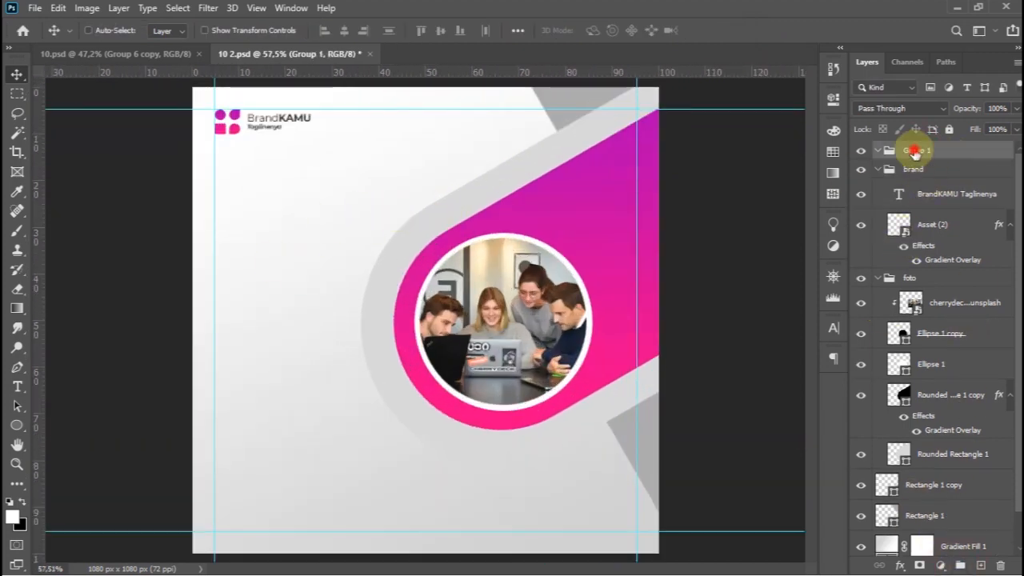
pyautogui.doubleClick(936, 151)
pyautogui.write('H')
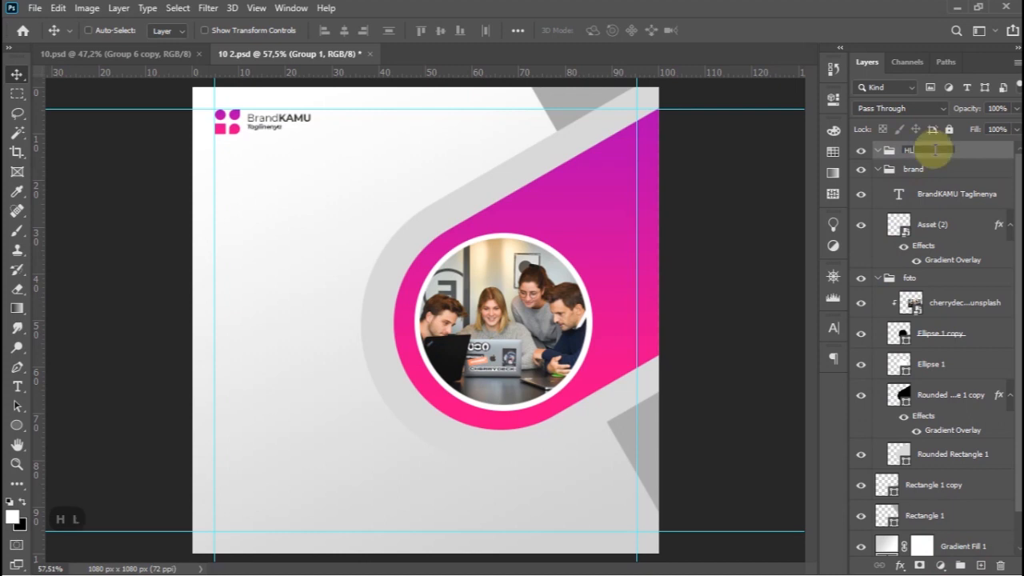
pyautogui.write('L')
pyautogui.click(17, 386)
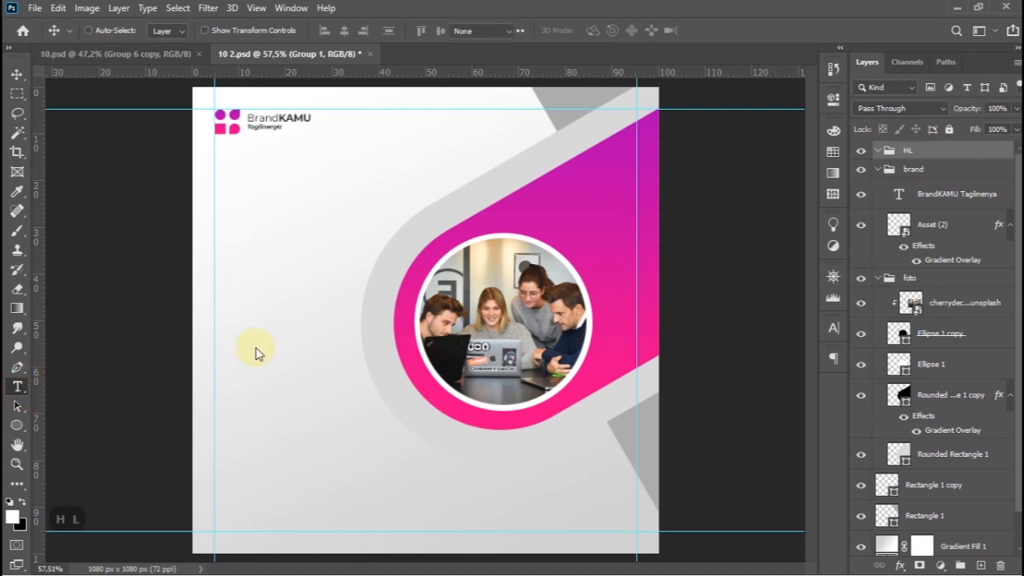
pyautogui.click(248, 285)
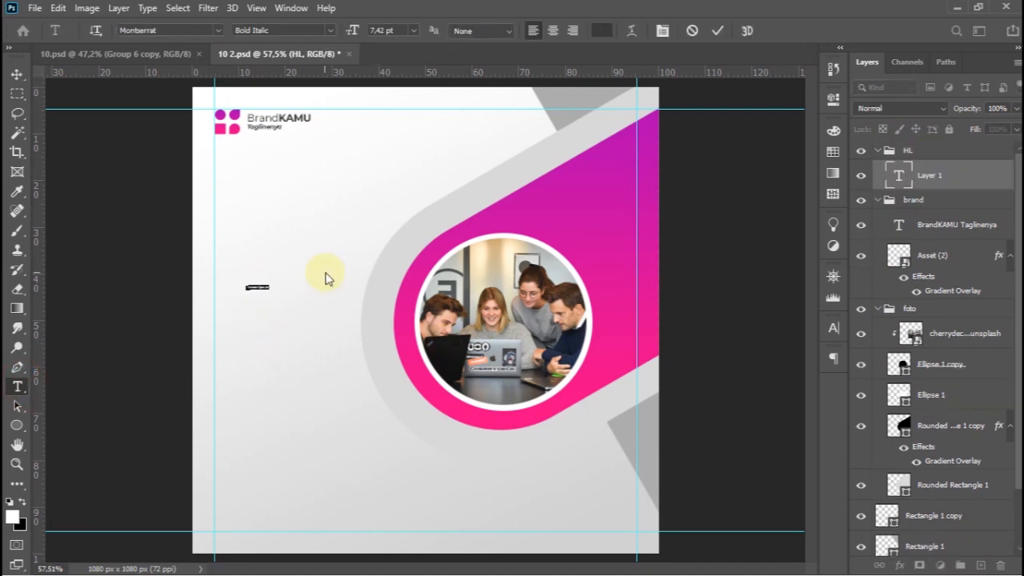
pyautogui.write('Agen')
pyautogui.press('Return')
pyautogui.write('P')
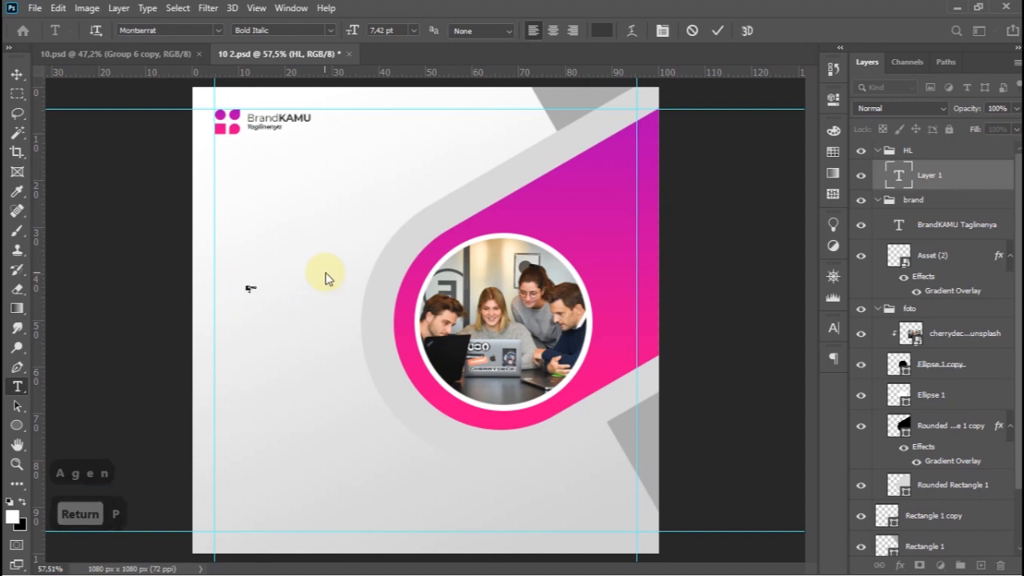
pyautogui.write('emasaran')
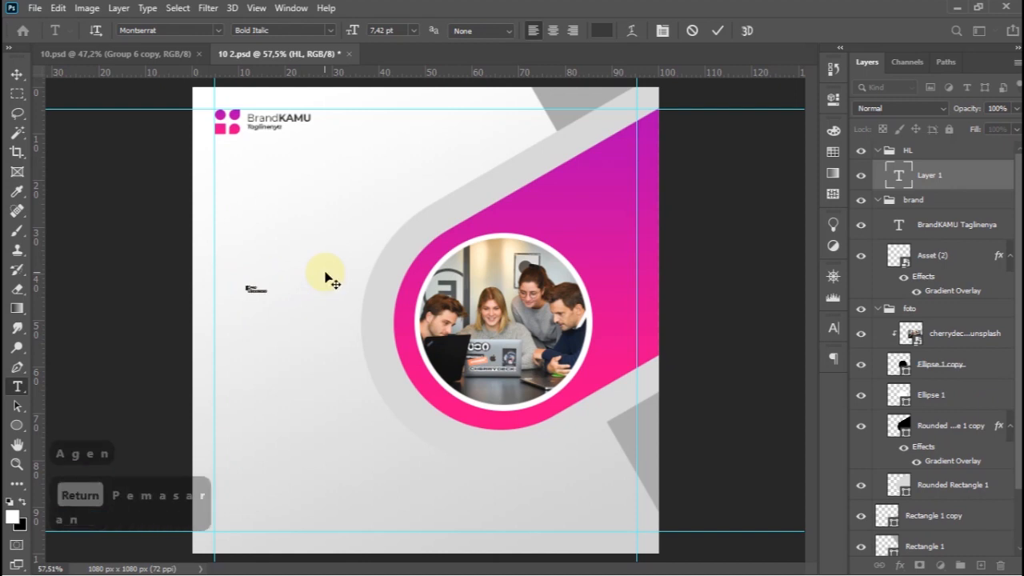
pyautogui.hotkey('ctrl', 'a')
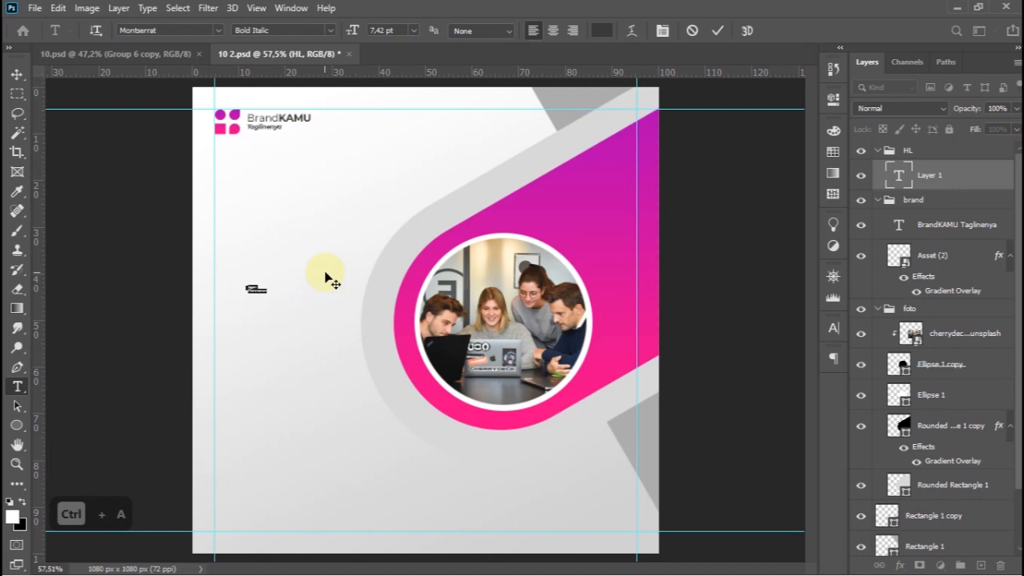
pyautogui.press('BackSpace')
# Write the headline "Online / Maarketing / Agency" on three lines and commit the text.
pyautogui.write('o')
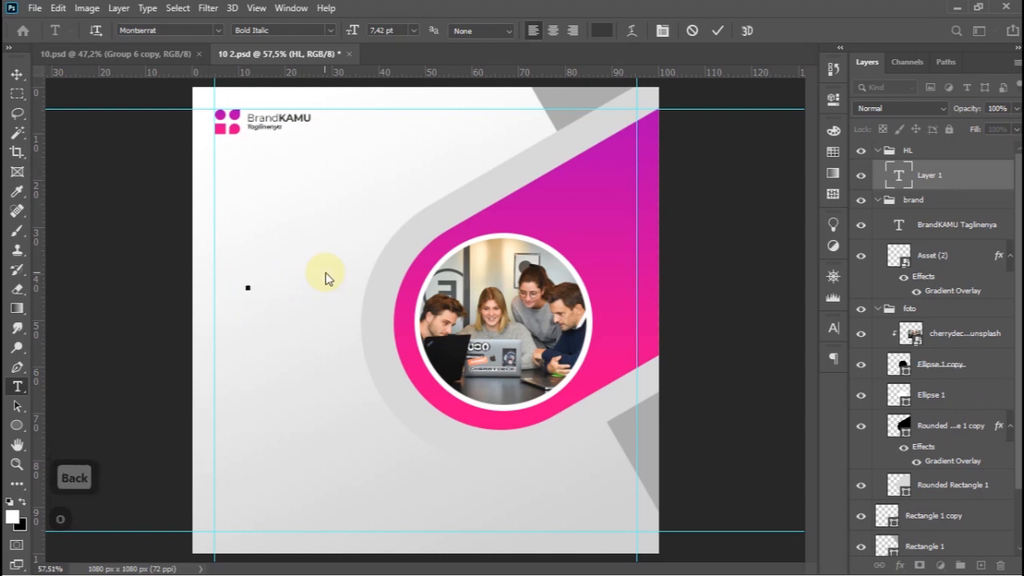
pyautogui.write('nline')
pyautogui.press('Return')
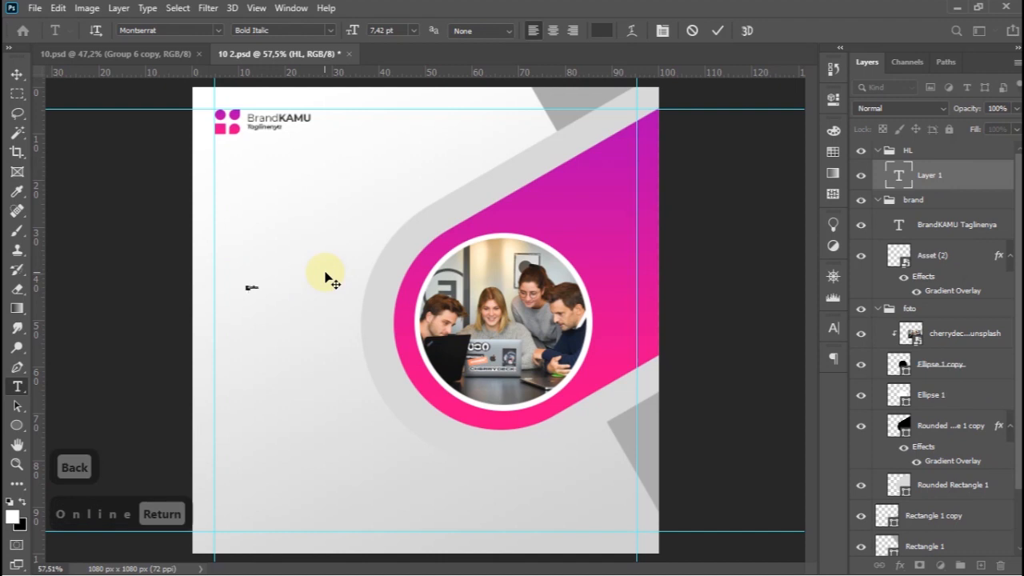
pyautogui.write('Mae')
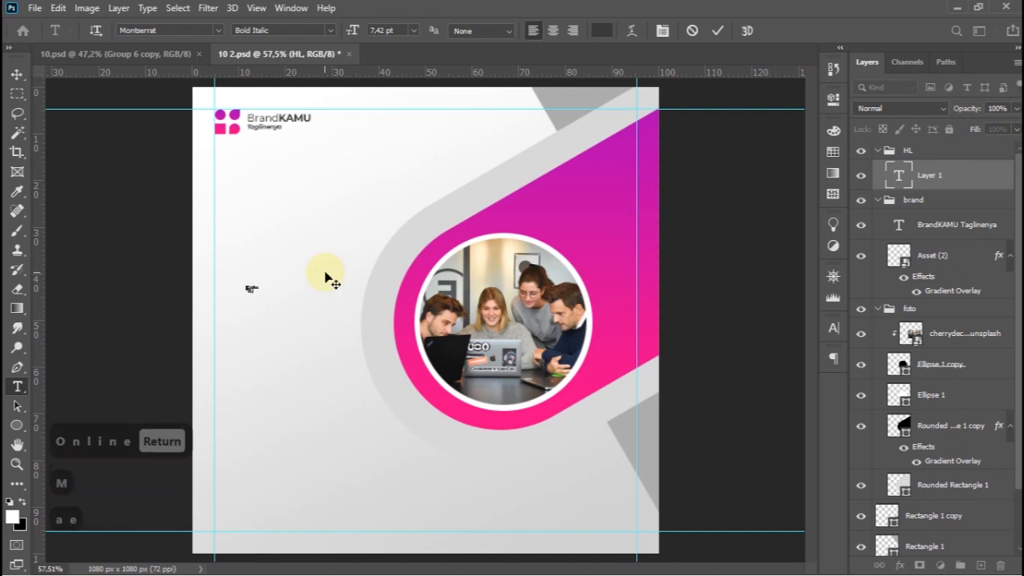
pyautogui.press('BackSpace')
pyautogui.write('arketing')
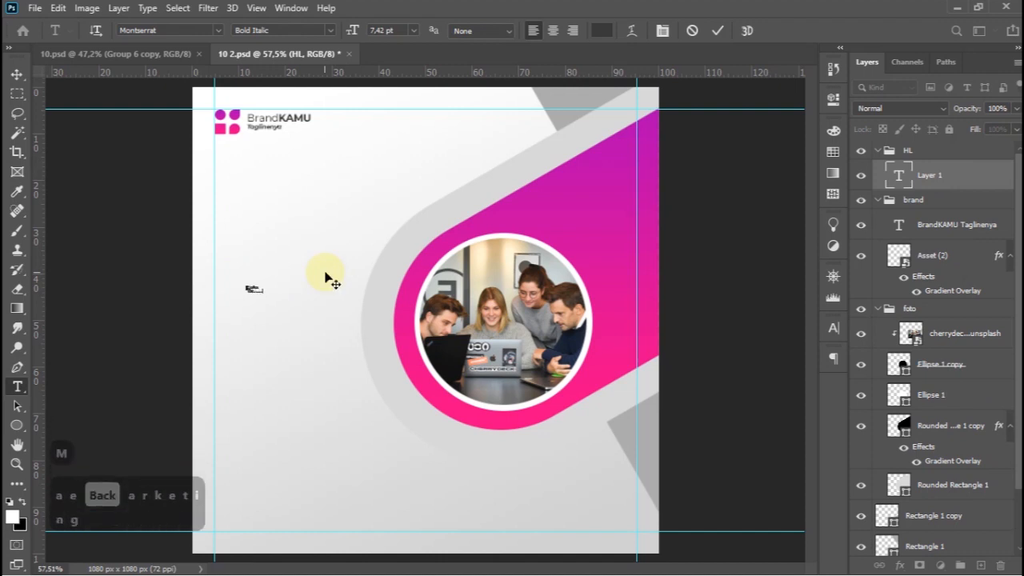
pyautogui.press('Return')
pyautogui.write('Ag')
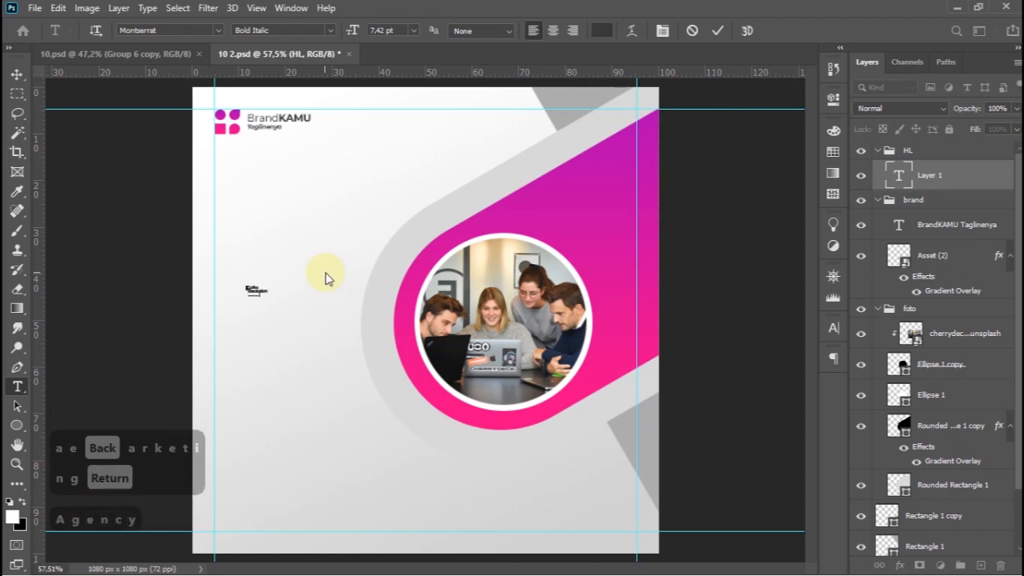
pyautogui.hotkey('ctrl', 'a')
pyautogui.click(718, 30)
# Enlarge the three-line headline to about 774% in the empty area beside the photo.
pyautogui.click(17, 73)
pyautogui.hotkey('ctrl', 't')
pyautogui.moveTo(271, 278); pyautogui.dragTo(395, 210)
pyautogui.click(745, 31)
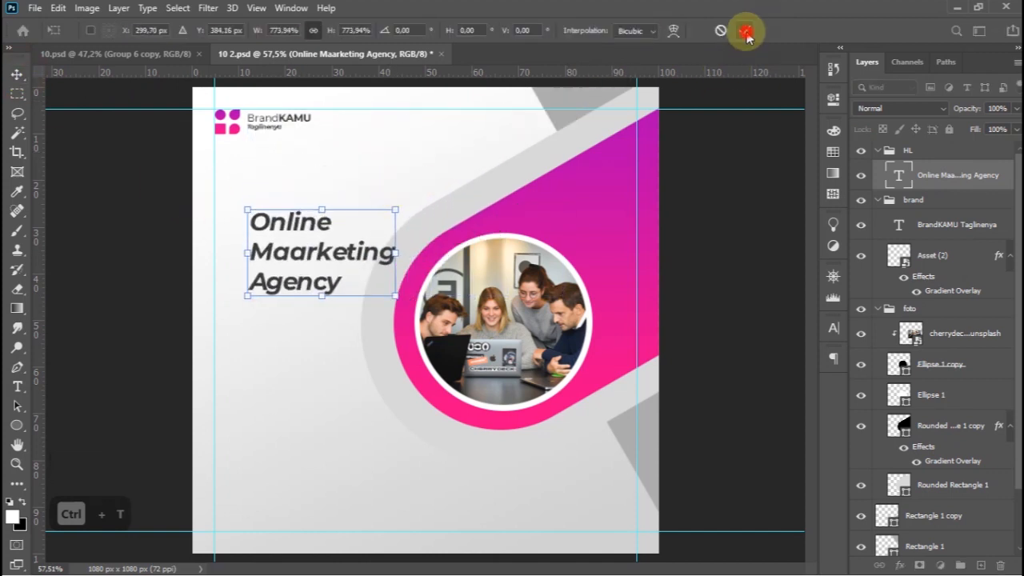
# Correct the headline's second word to Marketing and set the whole headline to ExtraBold.
pyautogui.doubleClick(292, 251)
pyautogui.press('BackSpace')
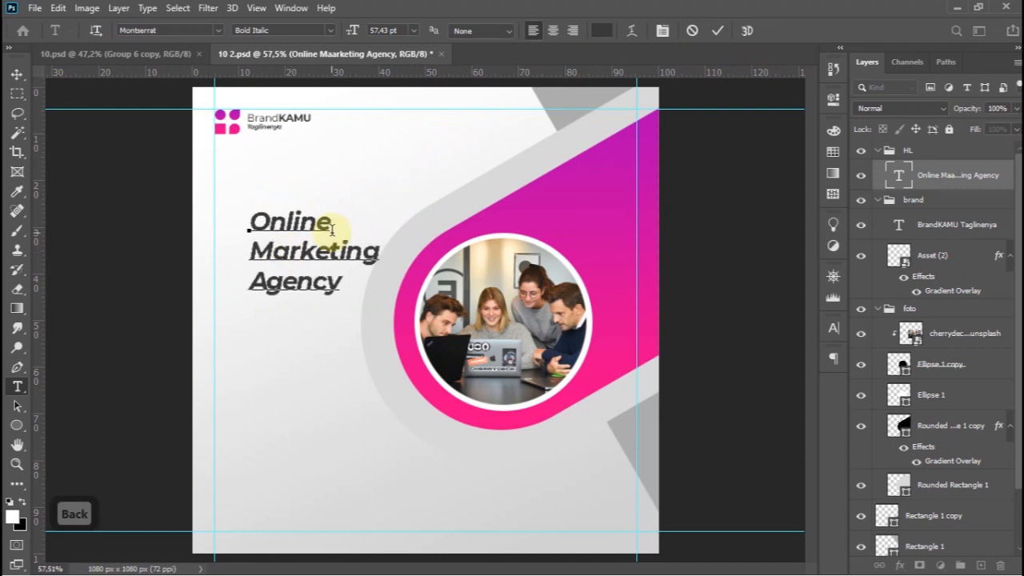
pyautogui.hotkey('ctrl', 'a')
pyautogui.click(329, 30)
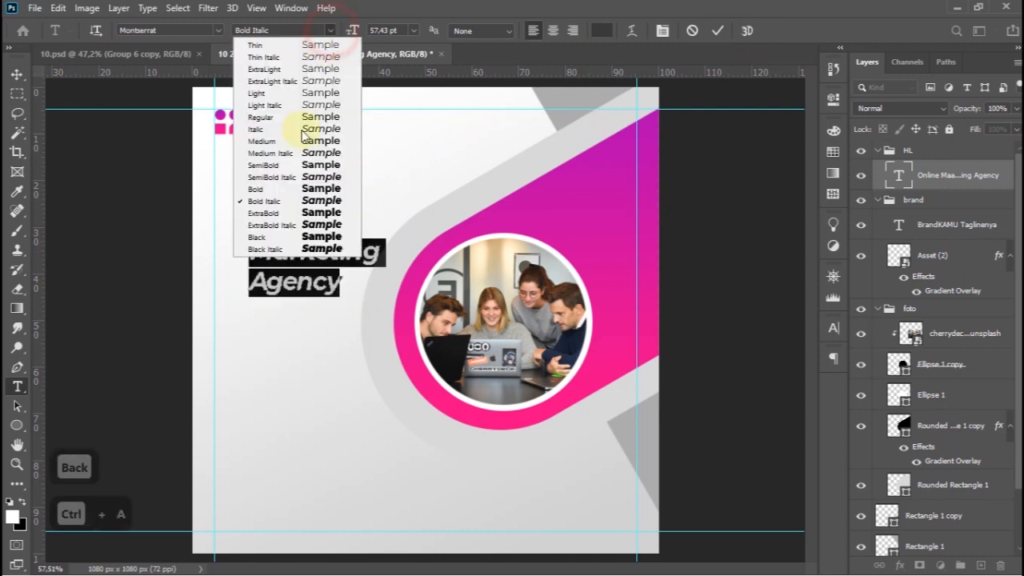
pyautogui.click(292, 219)
# Try the Bold style on the headline's word Online and commit the text.
pyautogui.doubleClick(352, 223)
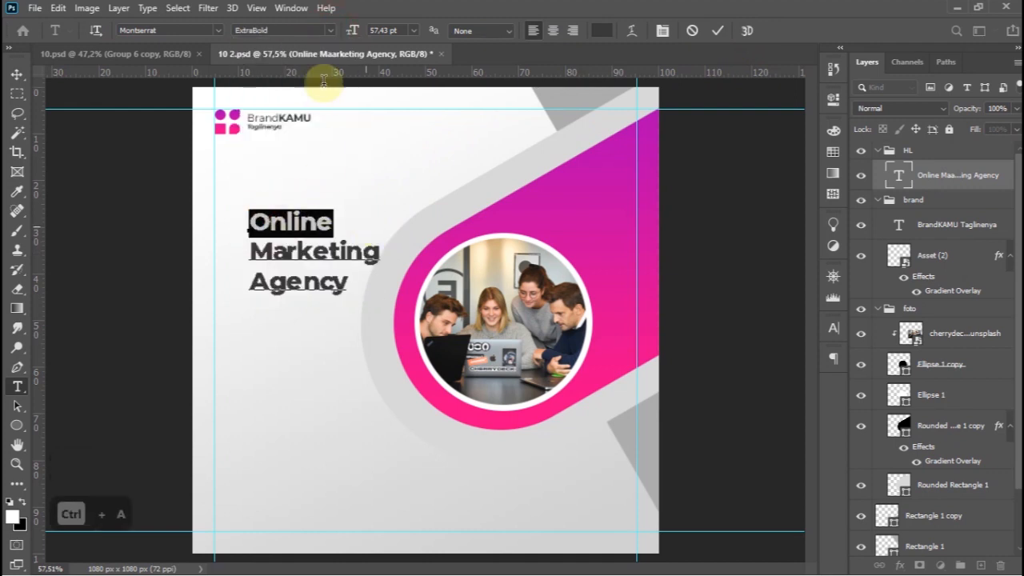
pyautogui.click(331, 30)
pyautogui.click(269, 189)
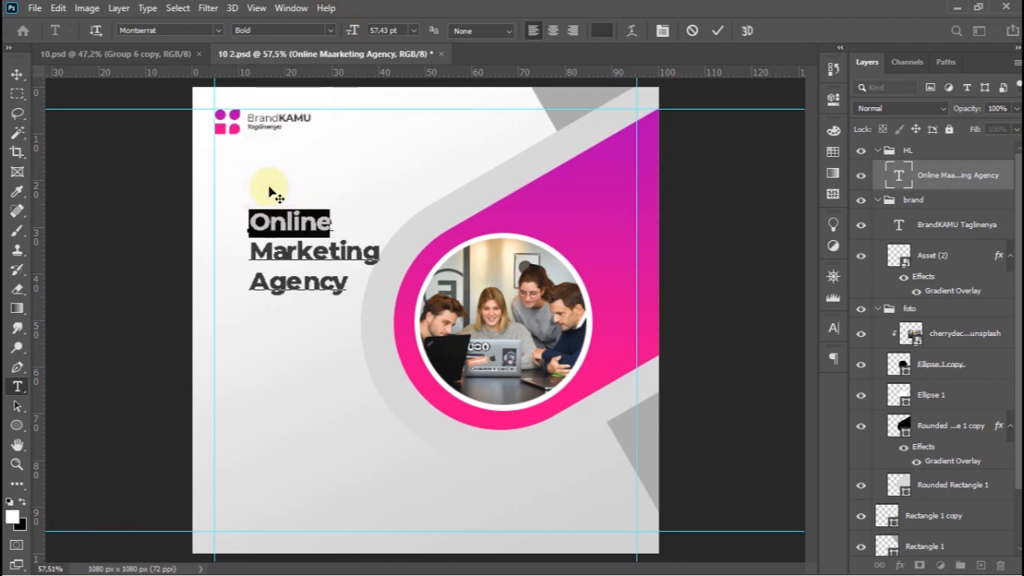
pyautogui.click(717, 31)
pyautogui.press('v')
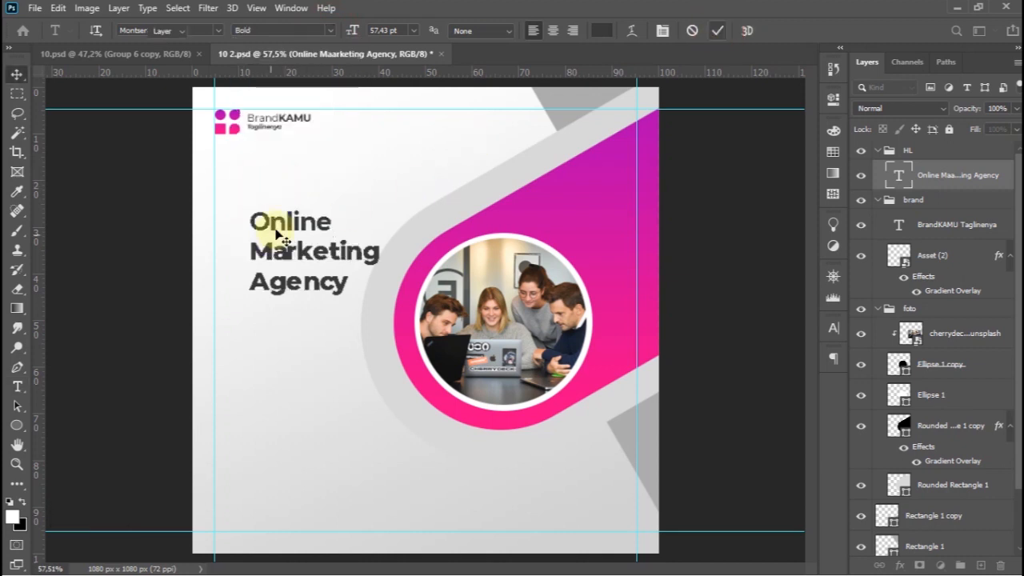
# Set the headline's word Online to SemiBold.
pyautogui.press('t')
pyautogui.keyDown('shift'); pyautogui.click(372, 222); pyautogui.keyUp('shift')
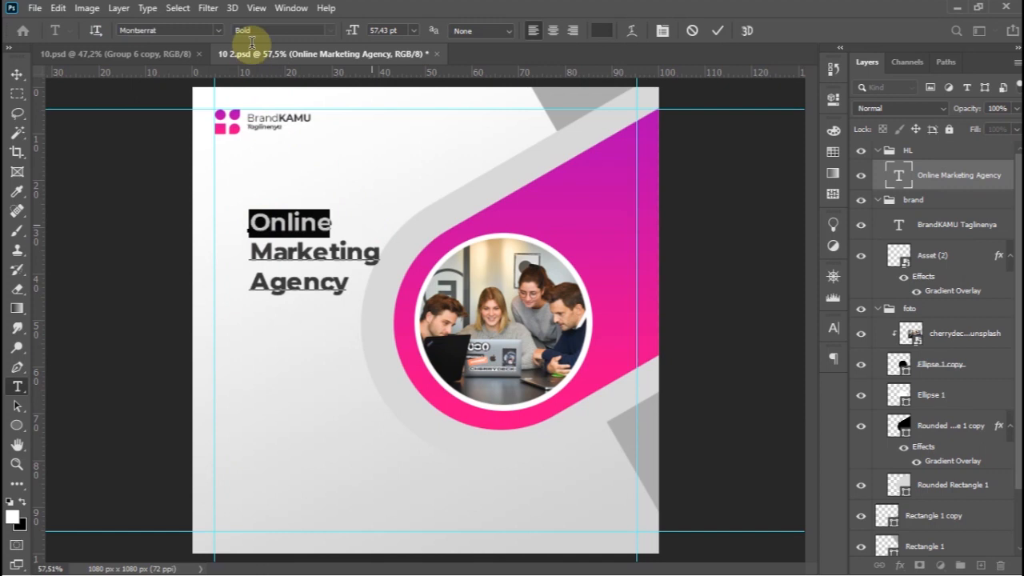
pyautogui.click(328, 30)
pyautogui.click(297, 172)
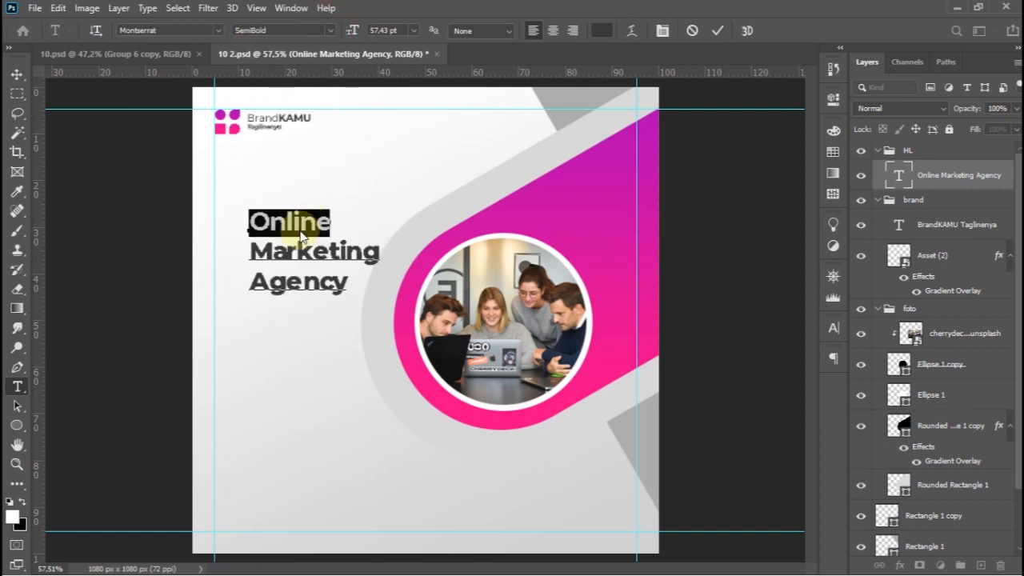
# Tighten the leading of the whole headline so its three lines sit closer together, and commit the text.
pyautogui.hotkey('ctrl', 'a')
pyautogui.click(835, 330)
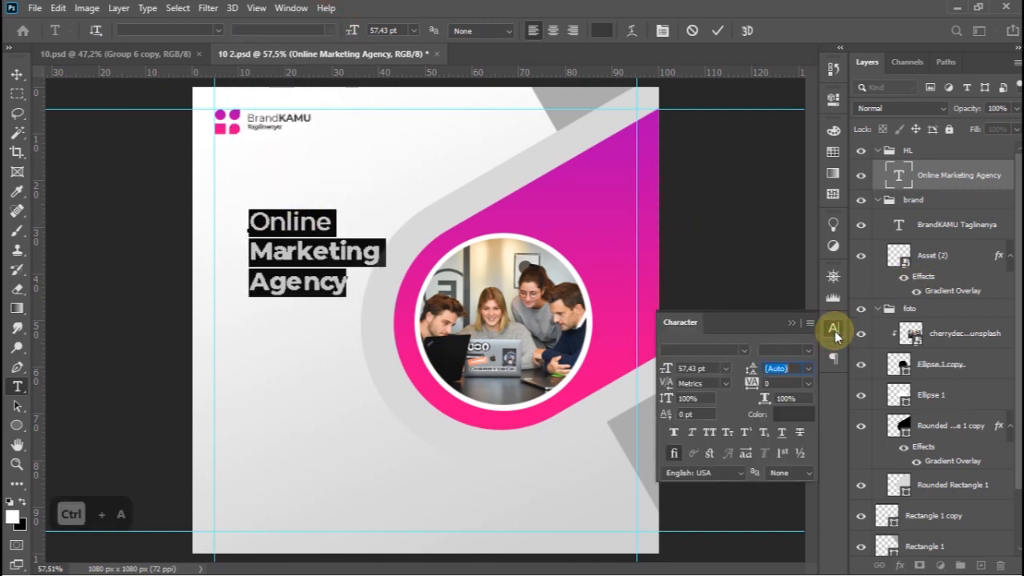
pyautogui.write('75')
pyautogui.press('Return')
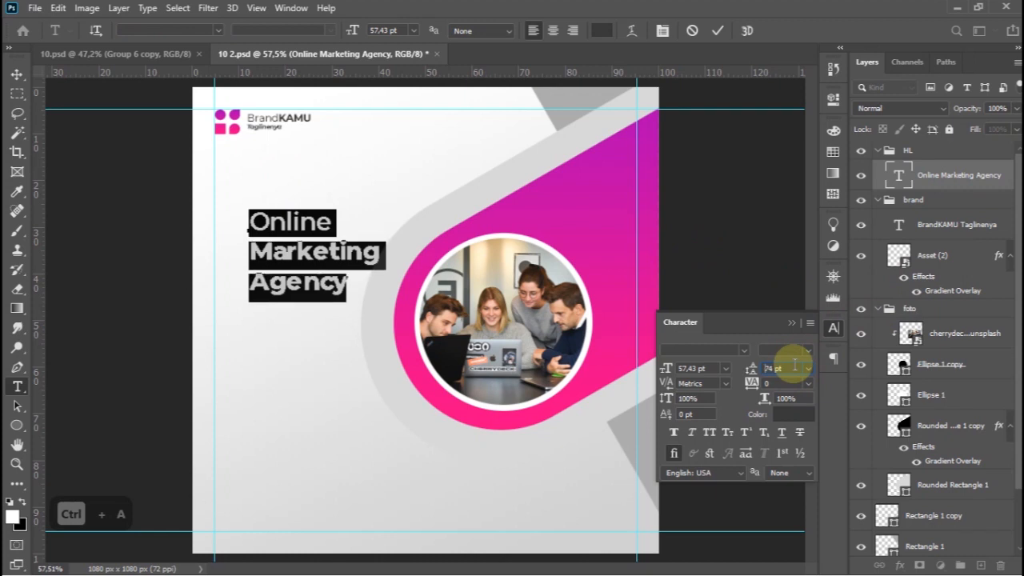
pyautogui.write('60')
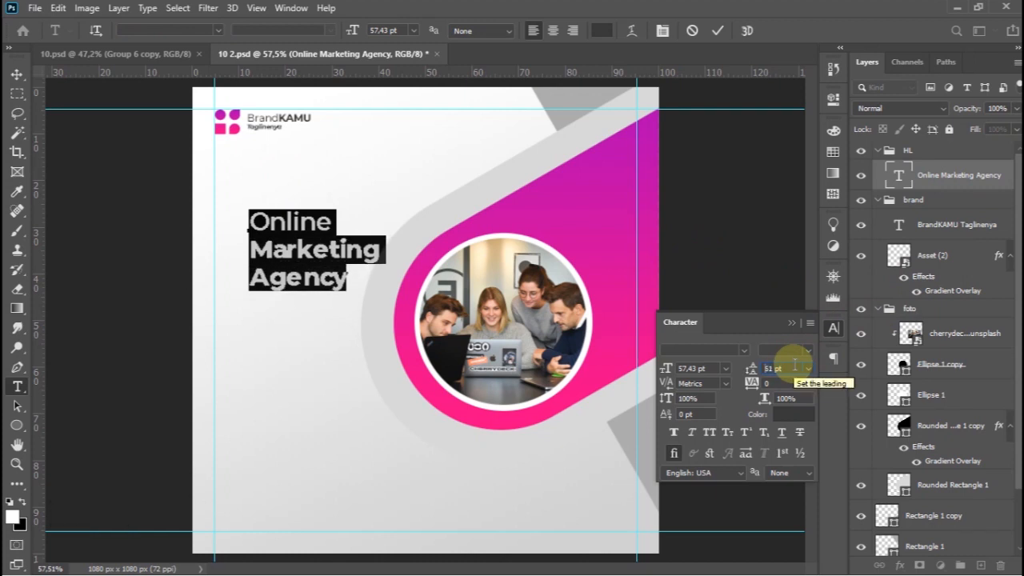
pyautogui.click(792, 323)
pyautogui.click(717, 31)
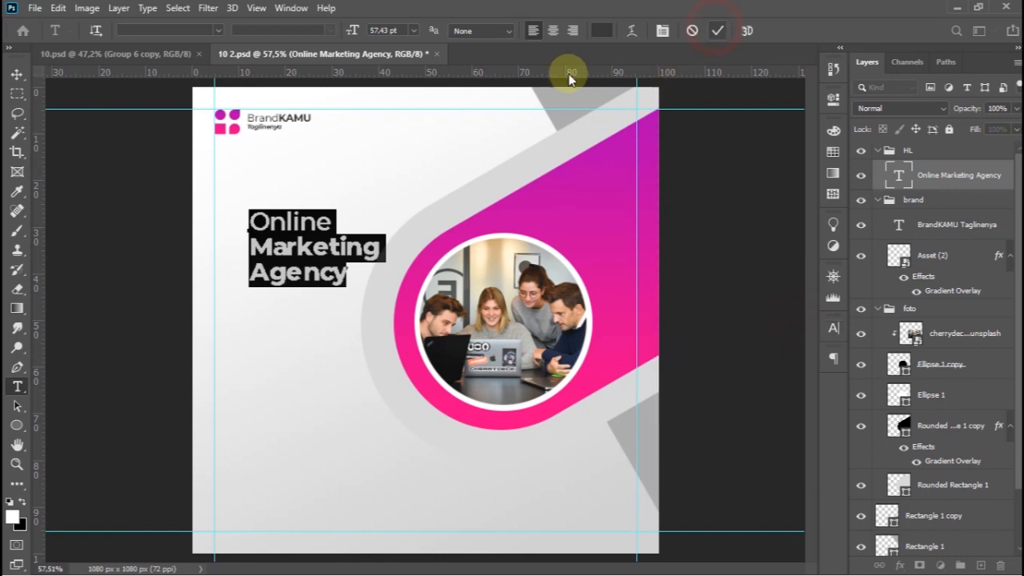
# Align the headline with the left margin guide below the logo and enlarge it to about 124%.
pyautogui.press('v')
pyautogui.moveTo(305, 253); pyautogui.dragTo(272, 240)
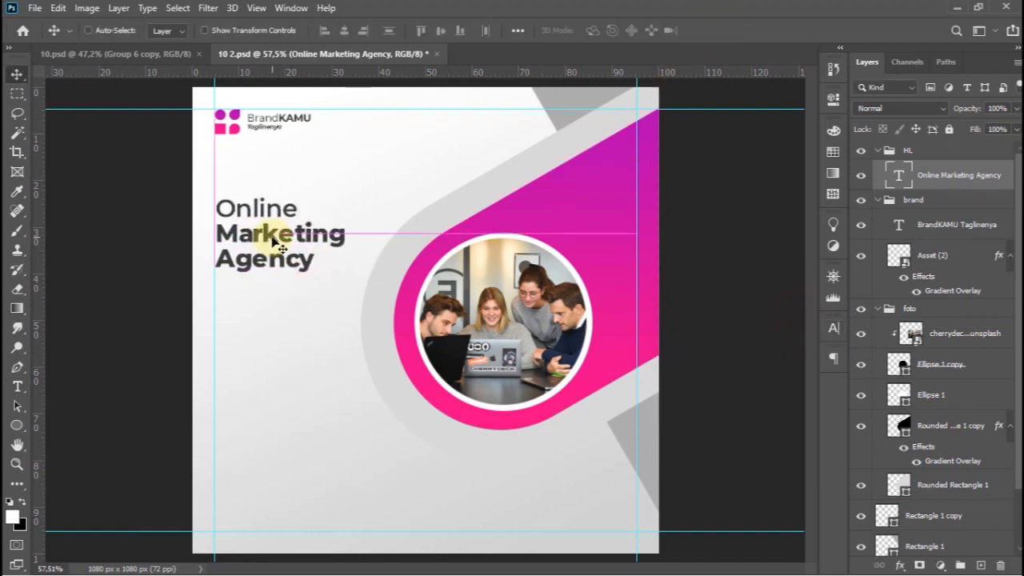
pyautogui.hotkey('ctrl', 't')
pyautogui.moveTo(343, 270); pyautogui.dragTo(371, 293)
pyautogui.click(744, 31)
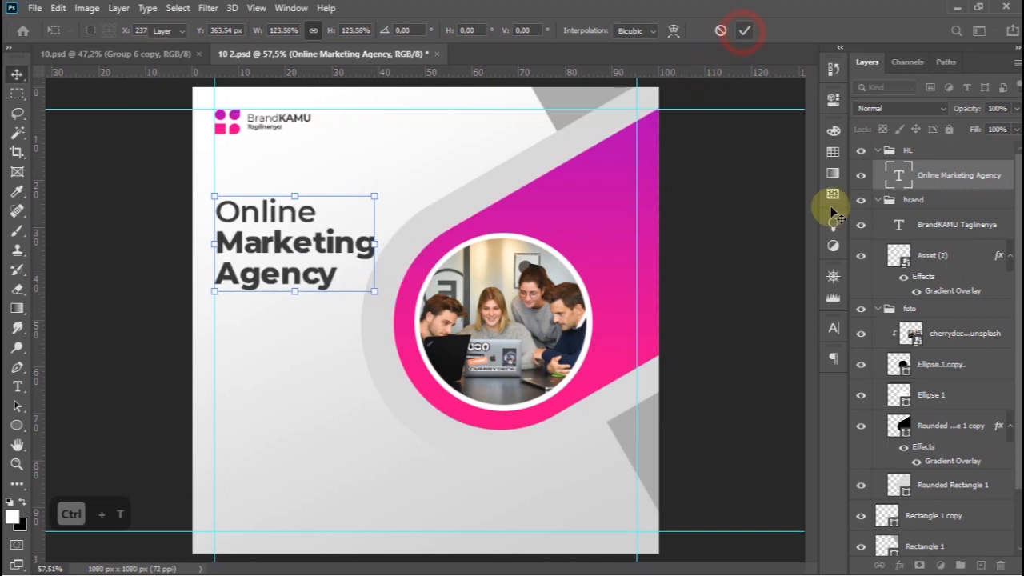
pyautogui.click(834, 327)
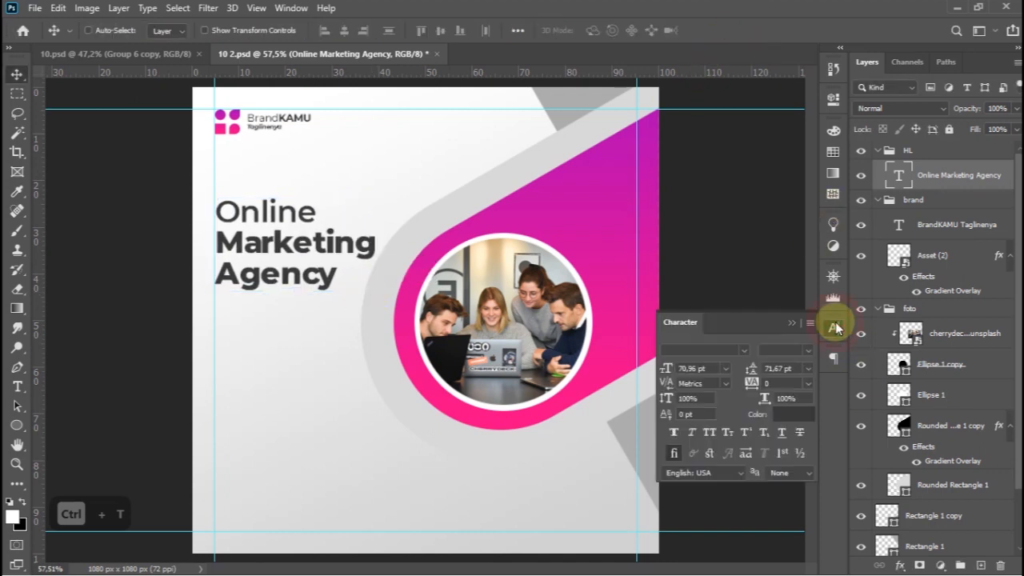
pyautogui.doubleClick(286, 264)
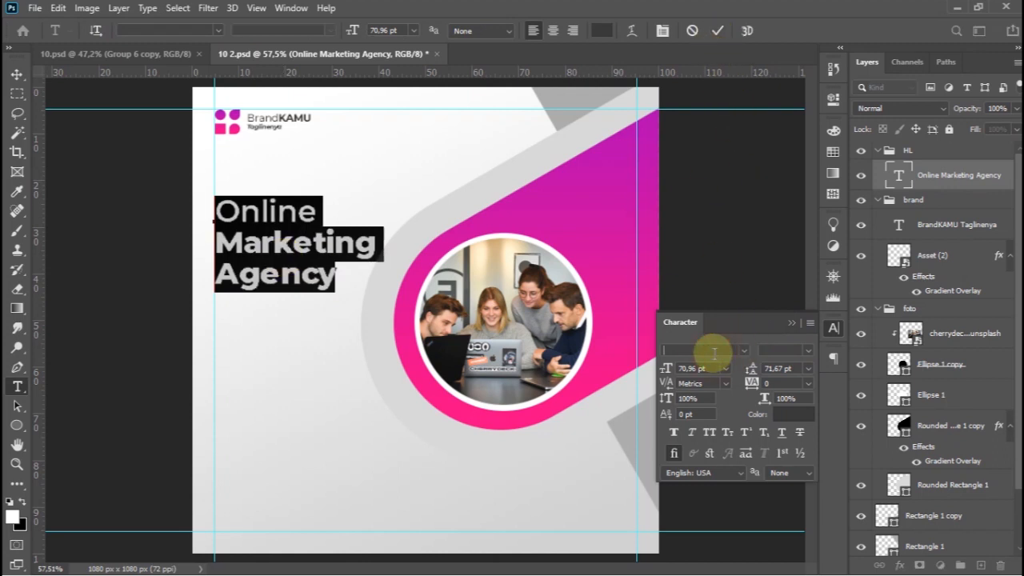
pyautogui.click(717, 30)
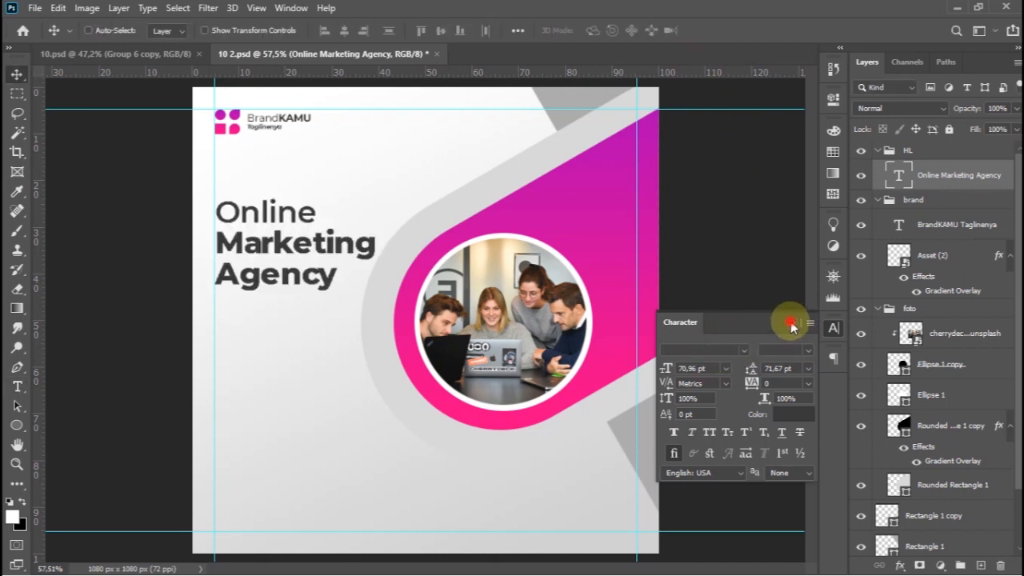
pyautogui.click(790, 321)
# Copy the logo layer's Gradient Overlay effect onto the Online Marketing Agency headline layer.
pyautogui.scroll(-1, 583, 208)
pyautogui.moveTo(998, 256); pyautogui.dragTo(958, 176)
pyautogui.scroll(-1, 422, 258)
pyautogui.scroll(3, 419, 272)
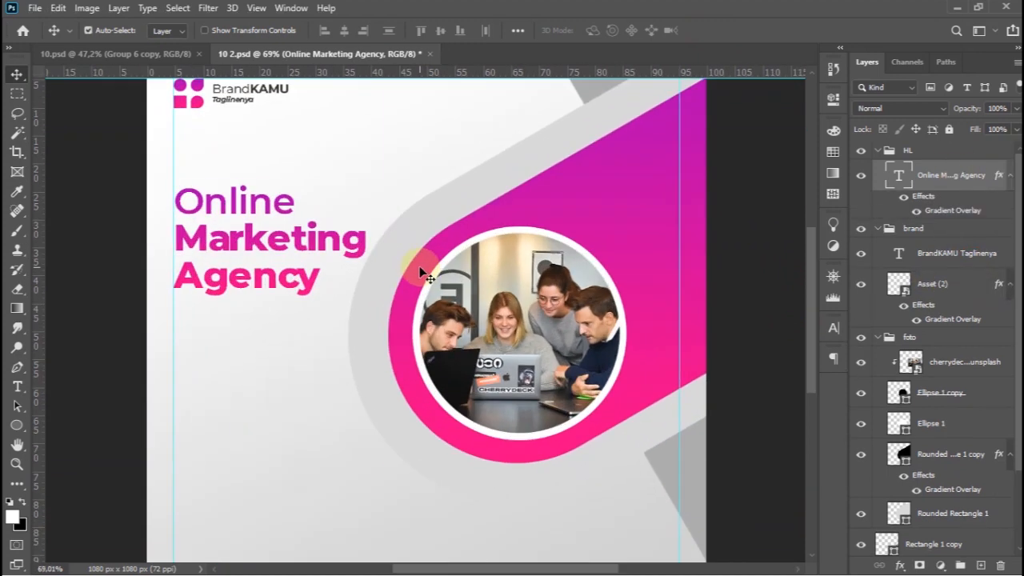
# Enlarge the Online Marketing Agency headline slightly, keeping its left edge on the margin guide.
pyautogui.hotkey('ctrl', 't')
pyautogui.moveTo(366, 299); pyautogui.dragTo(382, 318)
pyautogui.click(744, 31)
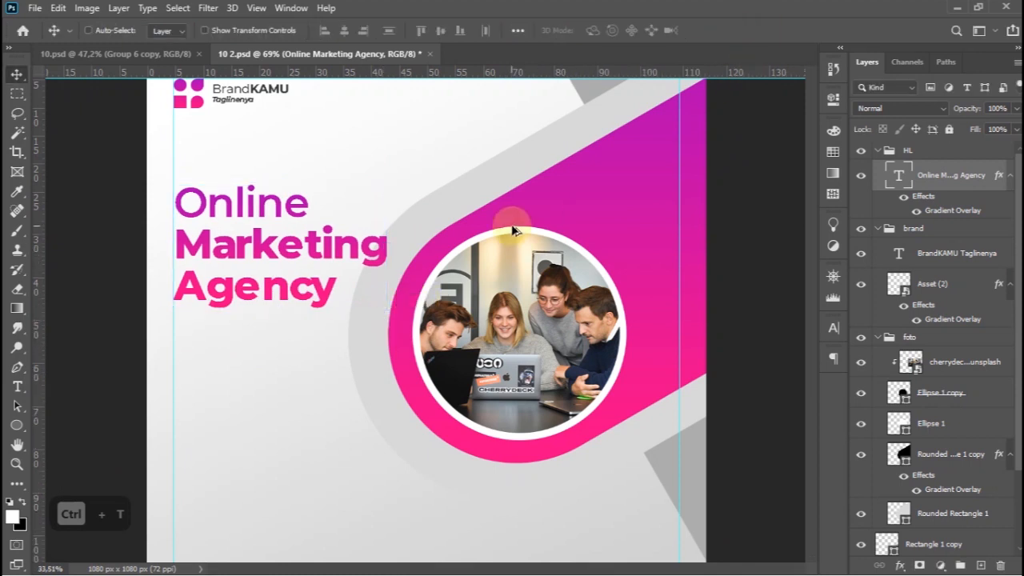
pyautogui.scroll(-2, 512, 229)
pyautogui.scroll(2, 514, 228)
pyautogui.scroll(-1, 514, 227)
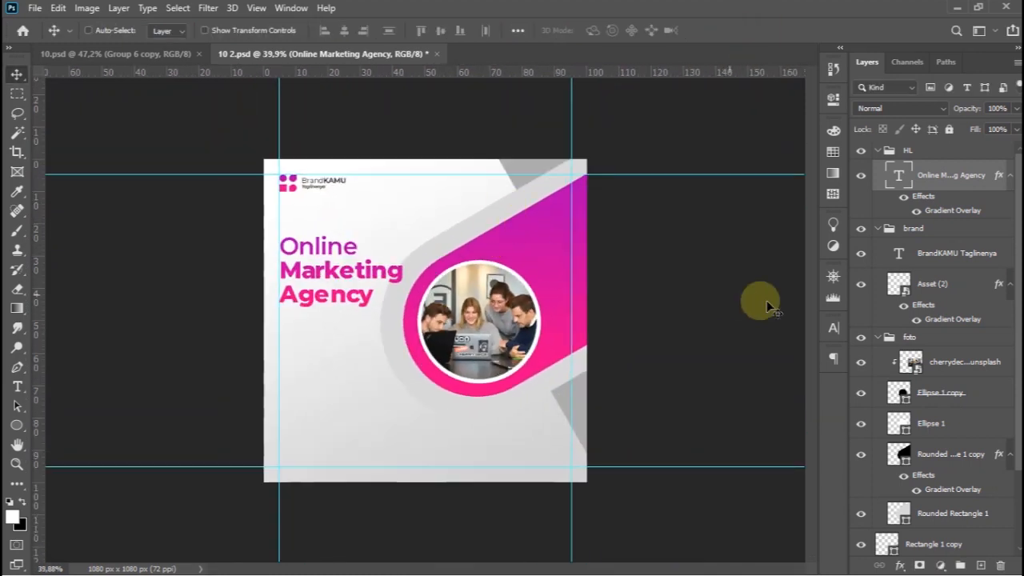
# Move the whole foto group up and to the right, away from the headline.
pyautogui.click(910, 337)
pyautogui.moveTo(523, 313); pyautogui.dragTo(540, 297)
pyautogui.press('Right')
pyautogui.press('Right')
pyautogui.press('Right')
pyautogui.press('Right')
pyautogui.press('Right')
pyautogui.press('Right')
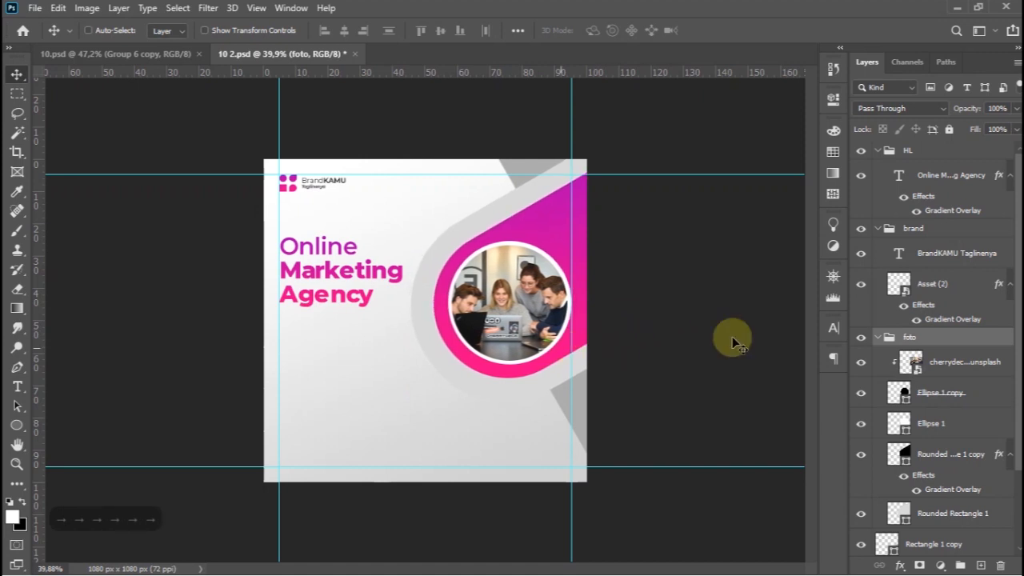
# Enlarge the light grey Rounded Rectangle 1 behind the gradient shape to about 111%.
pyautogui.click(936, 513)
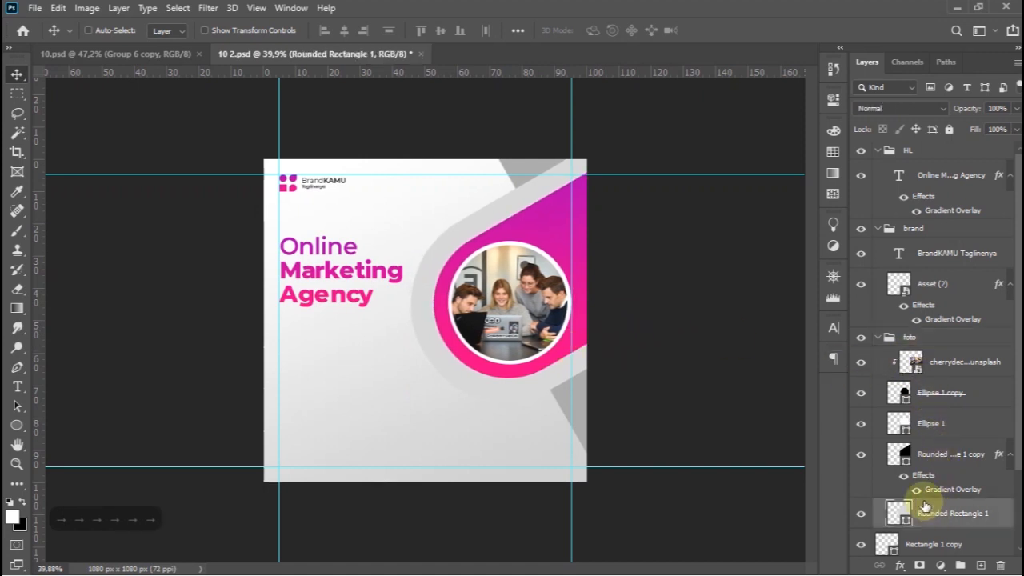
pyautogui.hotkey('ctrl', 't')
pyautogui.moveTo(410, 81); pyautogui.dragTo(385, 70)
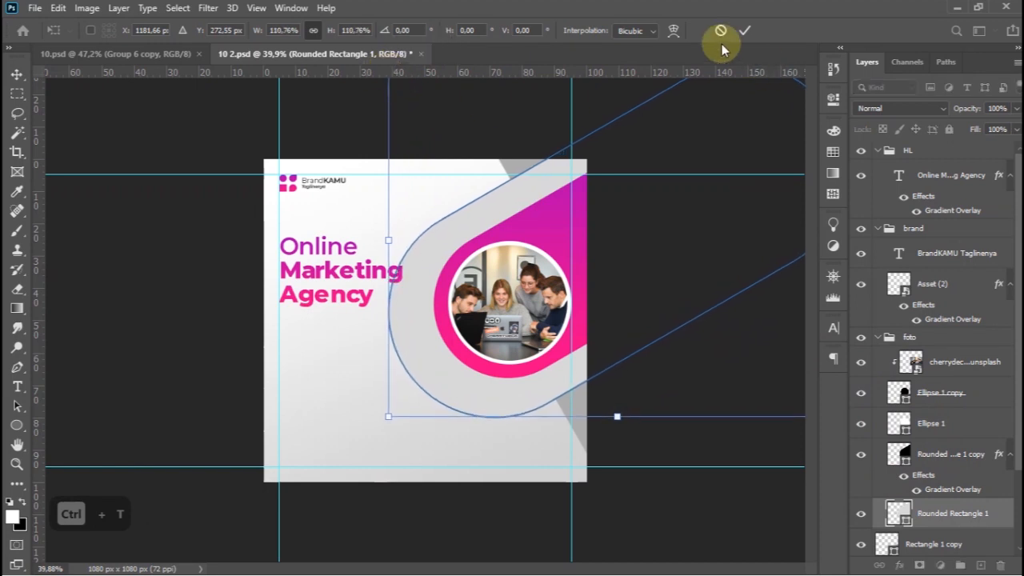
pyautogui.click(745, 33)
# Scale the team photo, both ellipses and the gradient rounded rectangle together to about 115%.
pyautogui.click(930, 456)
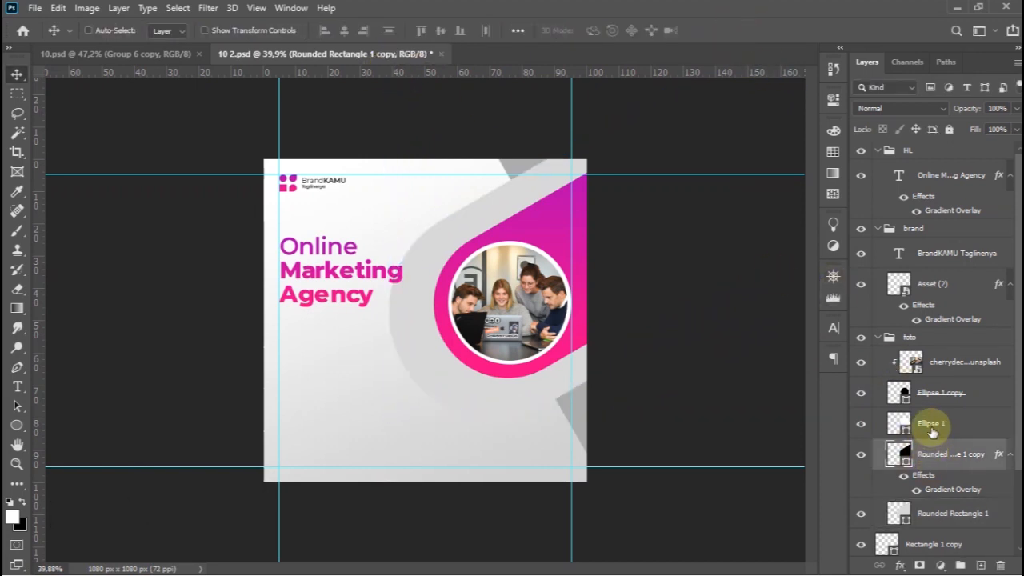
pyautogui.keyDown('shift'); pyautogui.click(946, 368); pyautogui.keyUp('shift')
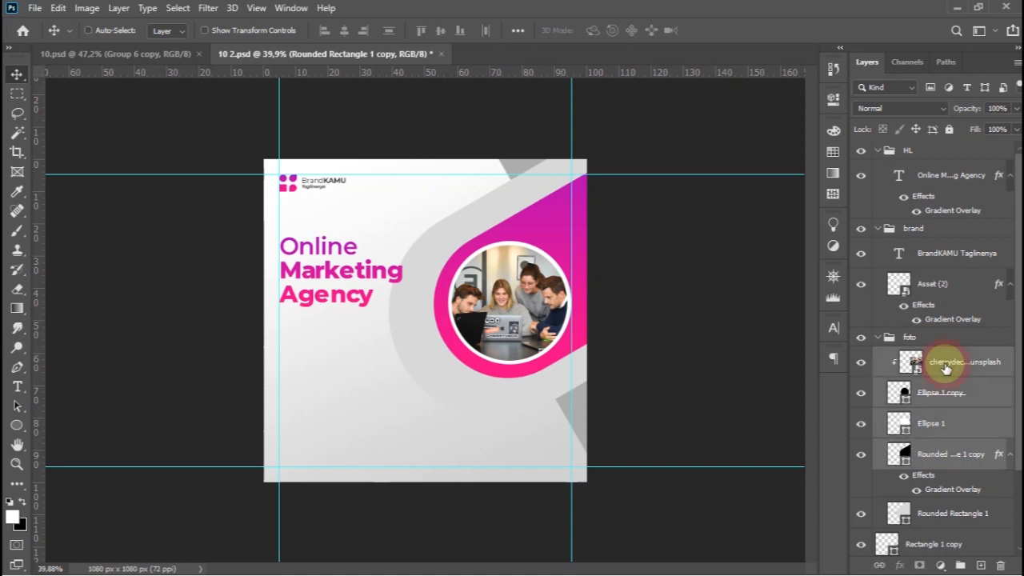
pyautogui.hotkey('ctrl', 't')
pyautogui.moveTo(416, 130); pyautogui.dragTo(392, 114)
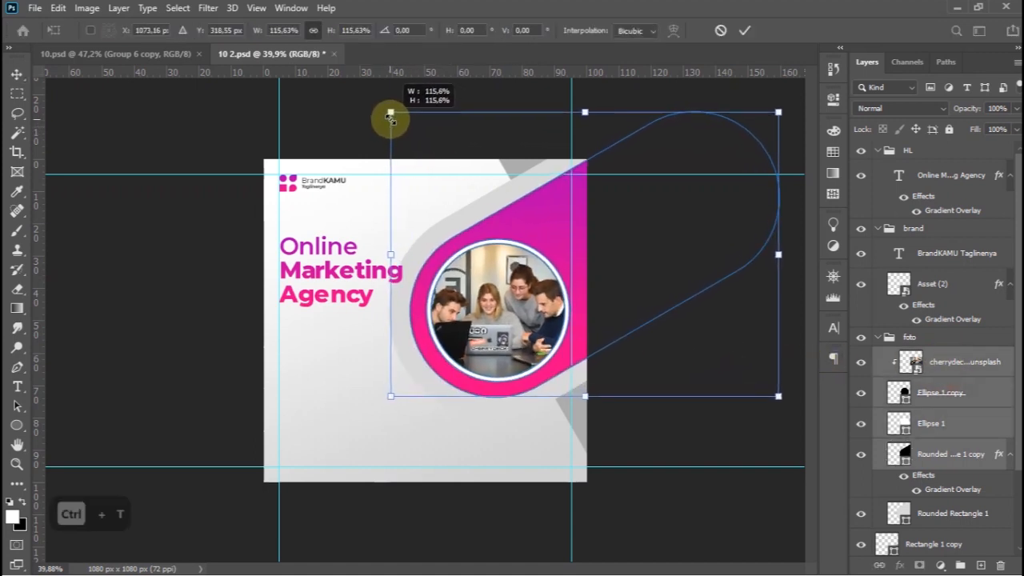
pyautogui.click(744, 31)
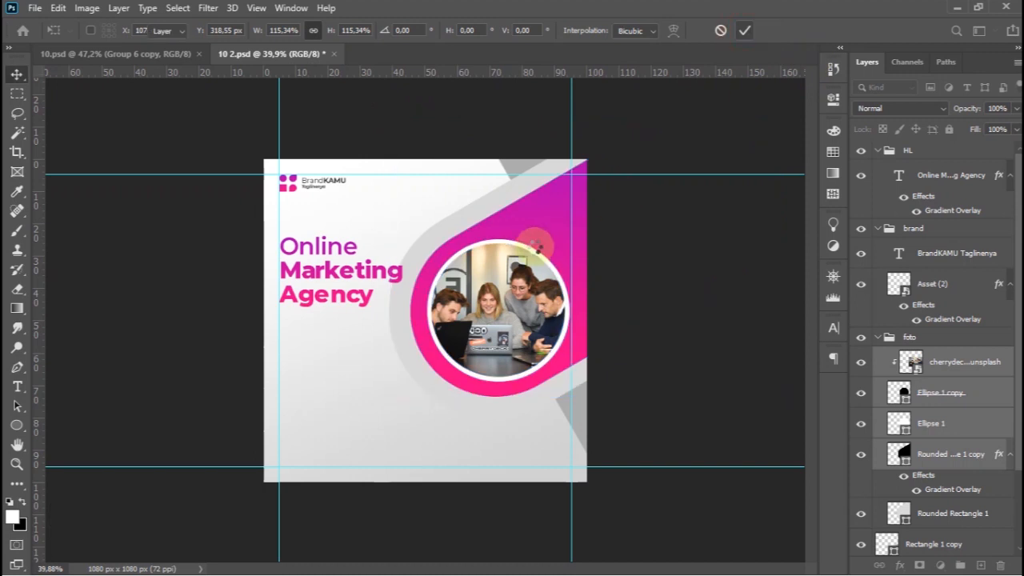
pyautogui.hotkey('ctrl', '+')
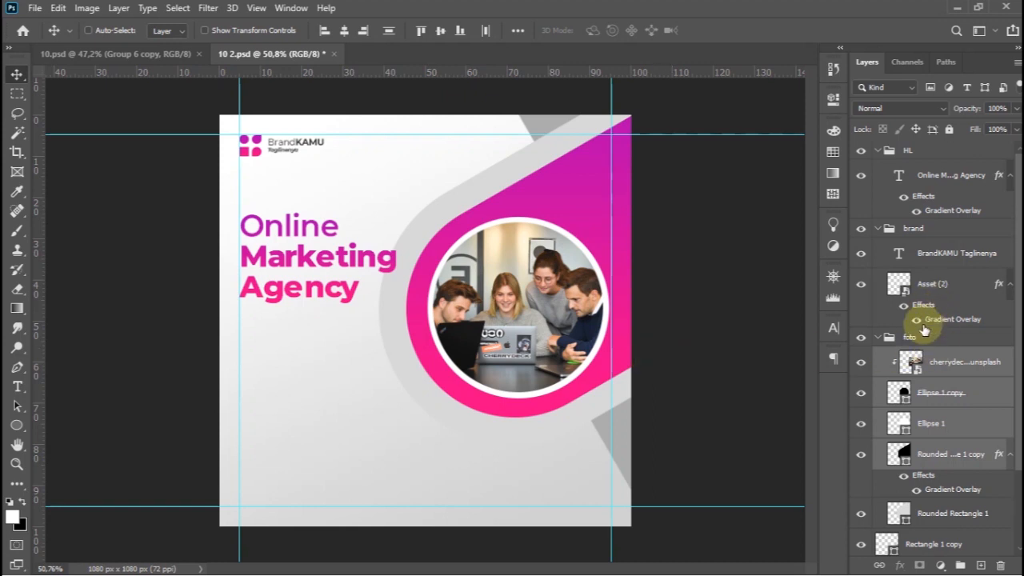
# Enlarge the light grey Rounded Rectangle 1 to about 103% and nudge it slightly up and right.
pyautogui.click(934, 518)
pyautogui.hotkey('ctrl', 't')
pyautogui.scroll(-6, 452, 160)
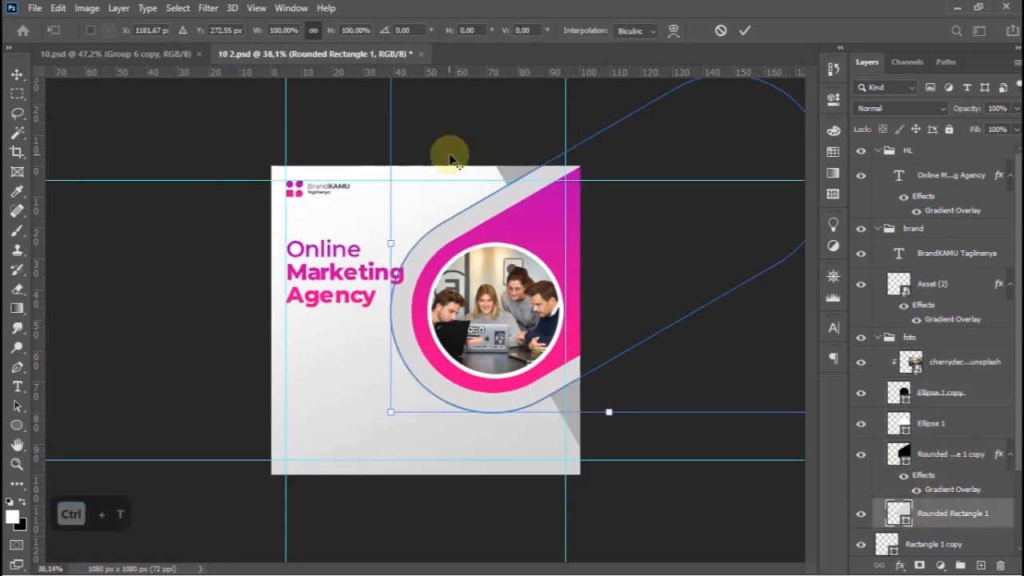
pyautogui.moveTo(399, 133); pyautogui.dragTo(392, 129)
pyautogui.press('Up')
pyautogui.press('Right')
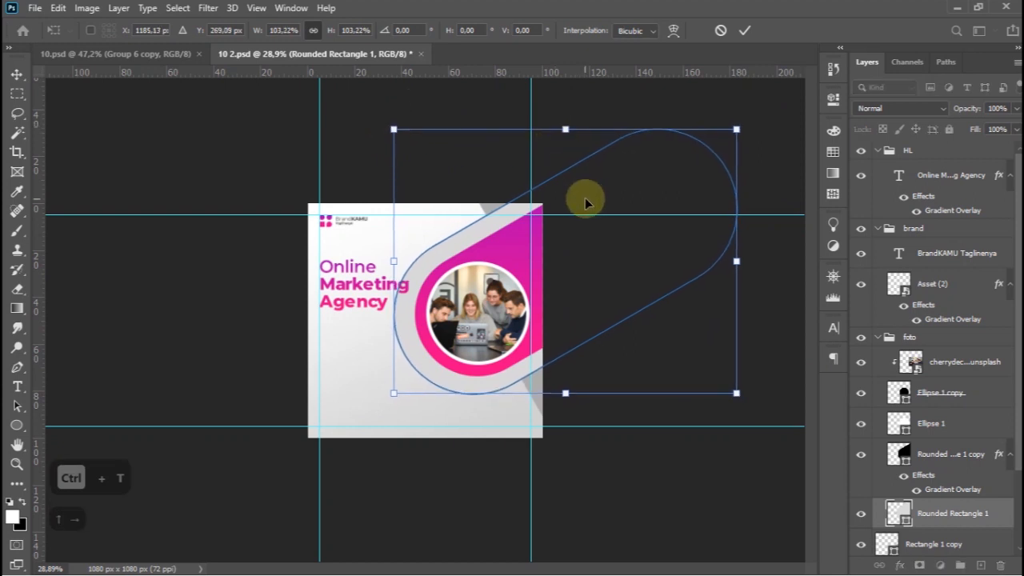
pyautogui.click(744, 31)
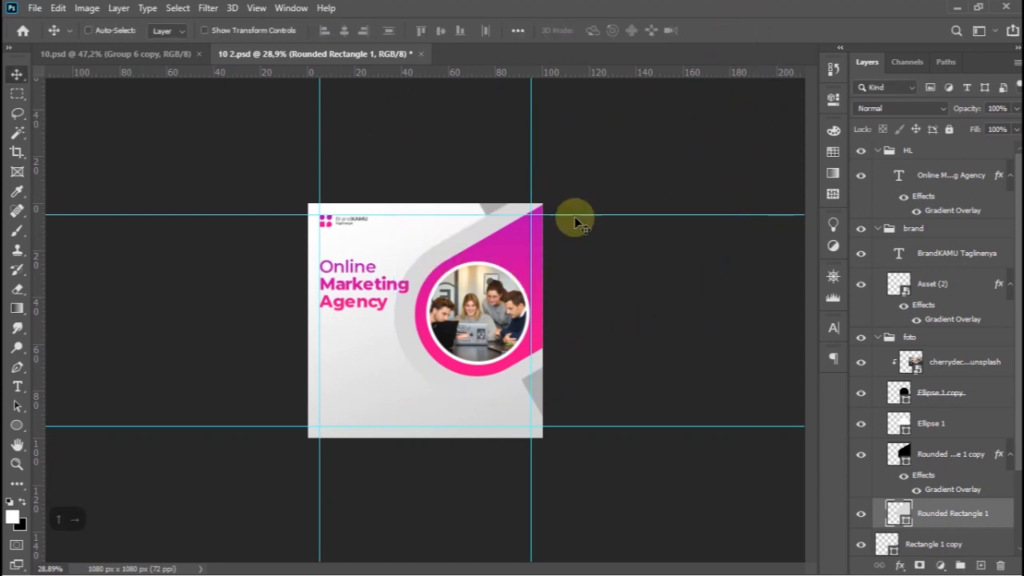
pyautogui.scroll(4, 440, 327)
pyautogui.scroll(-1, 440, 327)
pyautogui.scroll(-3, 904, 480)
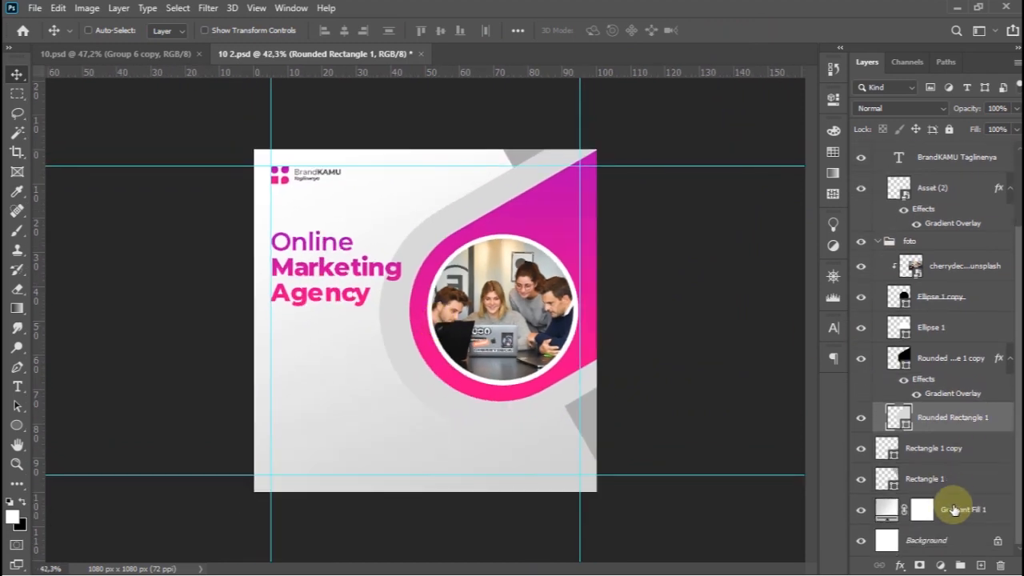
# Shift the darker grey Rectangle 1 at the canvas's upper edge further to the left.
pyautogui.click(928, 478)
pyautogui.moveTo(511, 186); pyautogui.dragTo(498, 205)
pyautogui.hotkey('ctrl', 't')
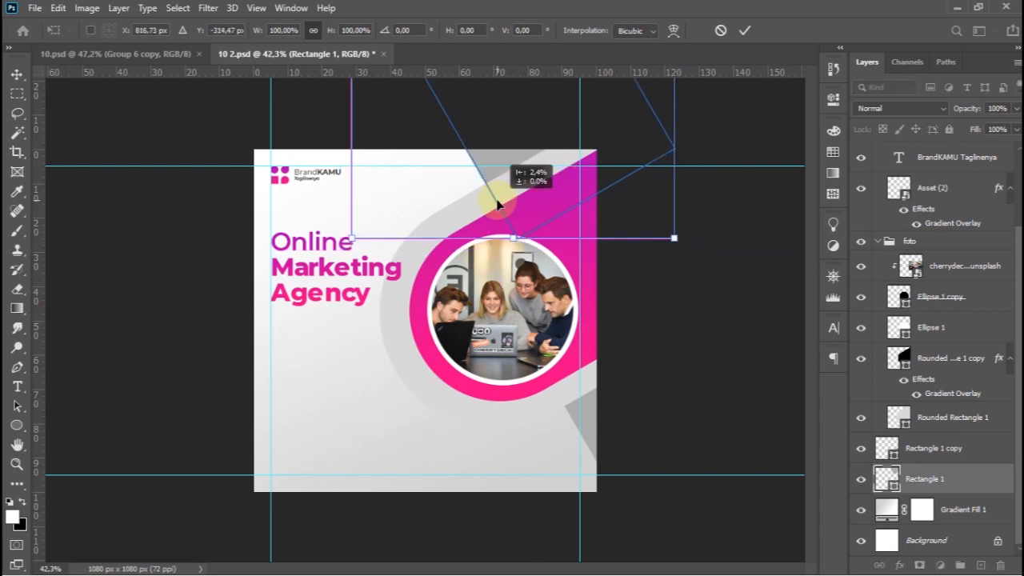
pyautogui.click(746, 33)
pyautogui.scroll(-2, 664, 313)
pyautogui.scroll(3, 658, 312)
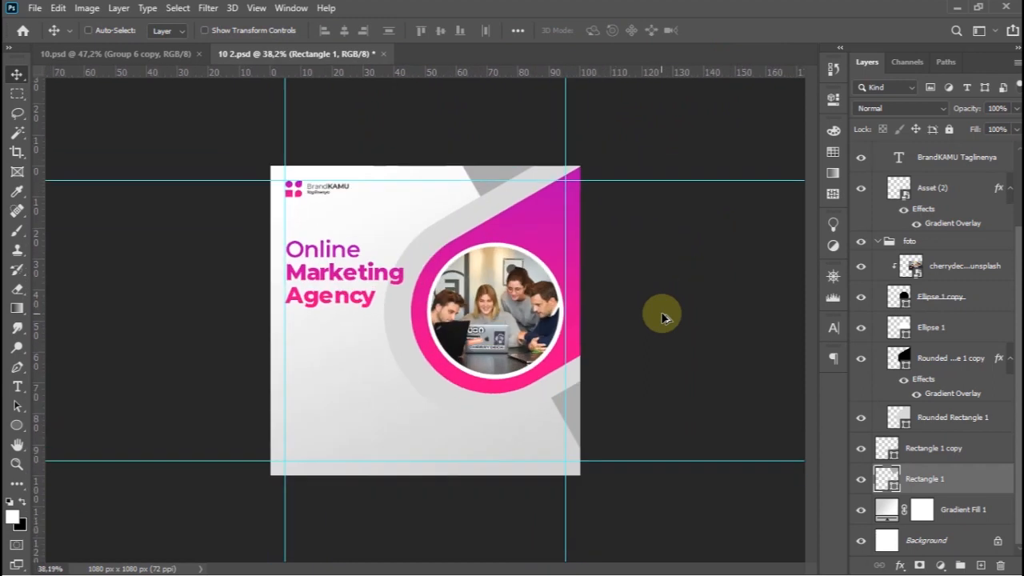
# Reposition Rectangle 1 copy at the canvas's right edge and rotate it slightly counterclockwise, leaving a small grey corner showing.
pyautogui.click(928, 448)
pyautogui.moveTo(726, 427); pyautogui.dragTo(718, 413)
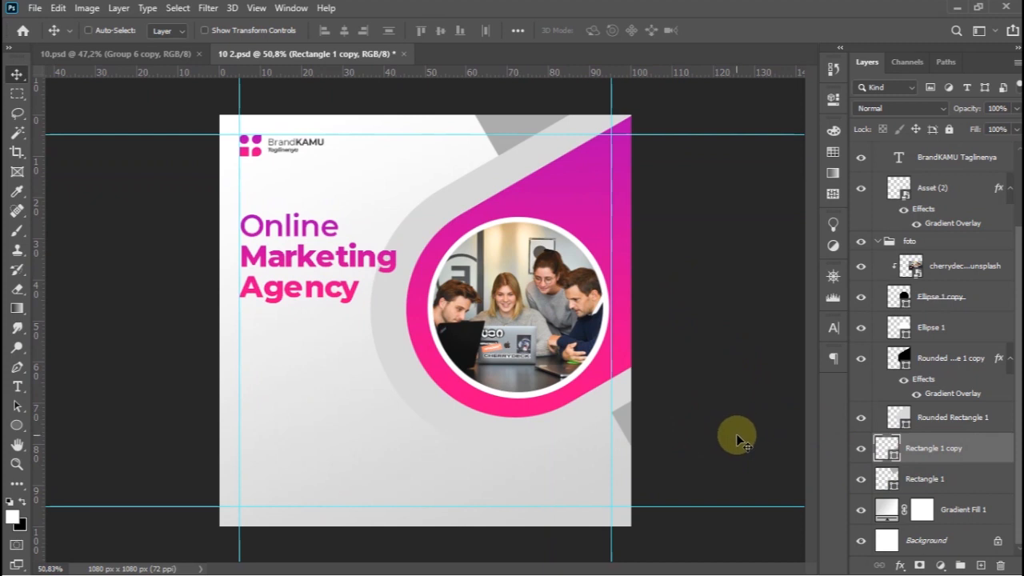
pyautogui.hotkey('ctrl', 't')
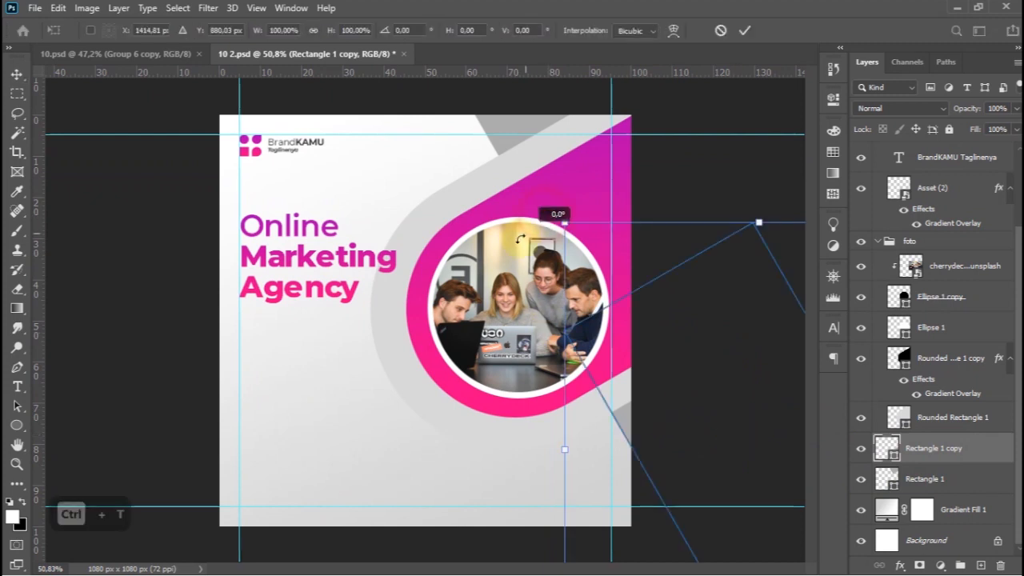
pyautogui.moveTo(520, 239); pyautogui.dragTo(499, 253)
pyautogui.click(744, 31)
pyautogui.moveTo(685, 404); pyautogui.dragTo(696, 370)
# Rotate Rectangle 1 slightly counterclockwise and reposition it down and to the left behind the light grey band.
pyautogui.click(922, 478)
pyautogui.hotkey('ctrl', 't')
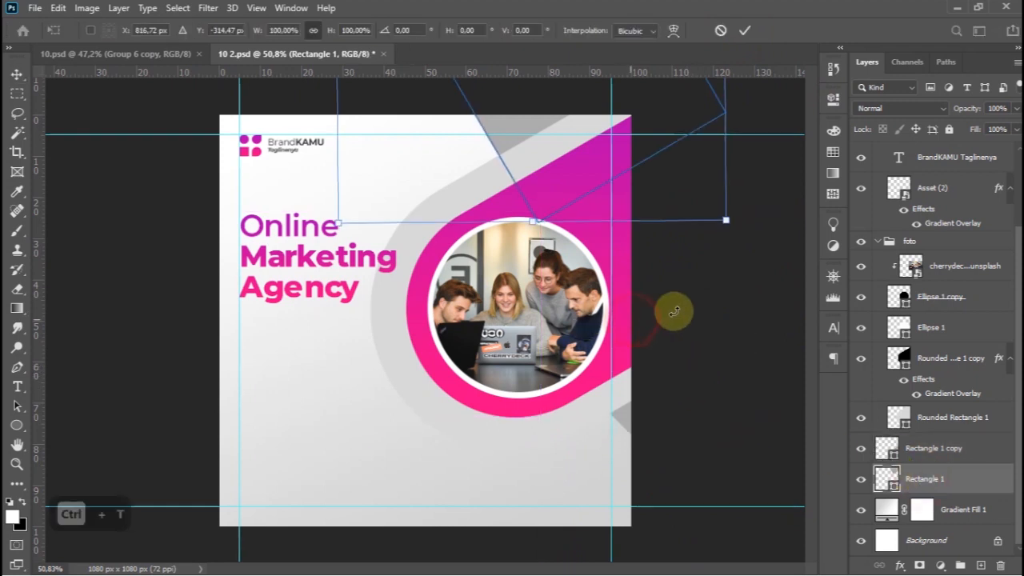
pyautogui.moveTo(670, 313); pyautogui.dragTo(693, 293)
pyautogui.click(744, 30)
pyautogui.moveTo(556, 170); pyautogui.dragTo(525, 209)
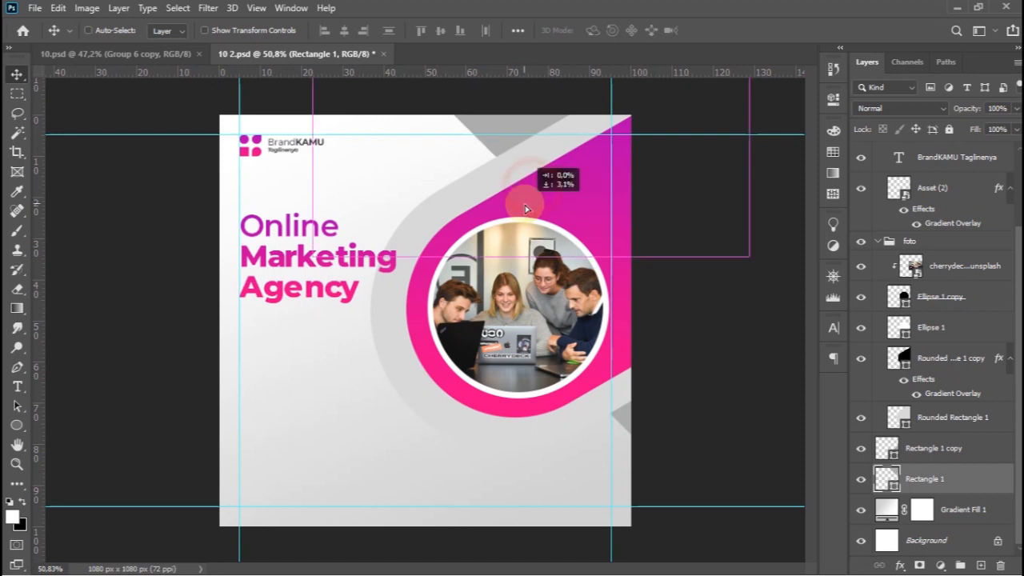
pyautogui.scroll(-4, 549, 241)
pyautogui.scroll(1, 549, 241)
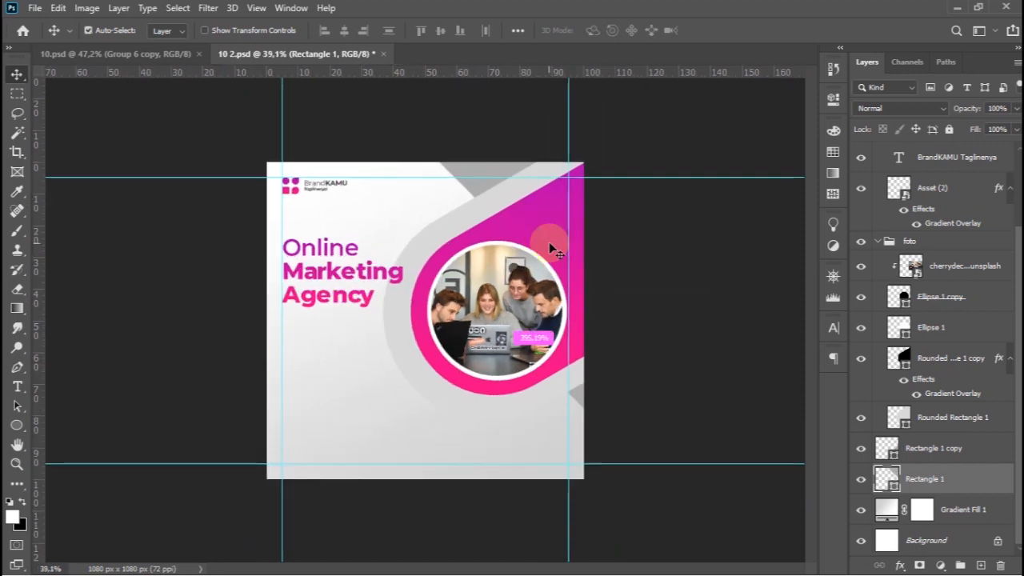
# Hide the guides and review the composition of the whole post.
pyautogui.hotkey('ctrl', ';')
pyautogui.hotkey('ctrl', ';')
pyautogui.hotkey('ctrl', ';')
pyautogui.scroll(2, 590, 342)
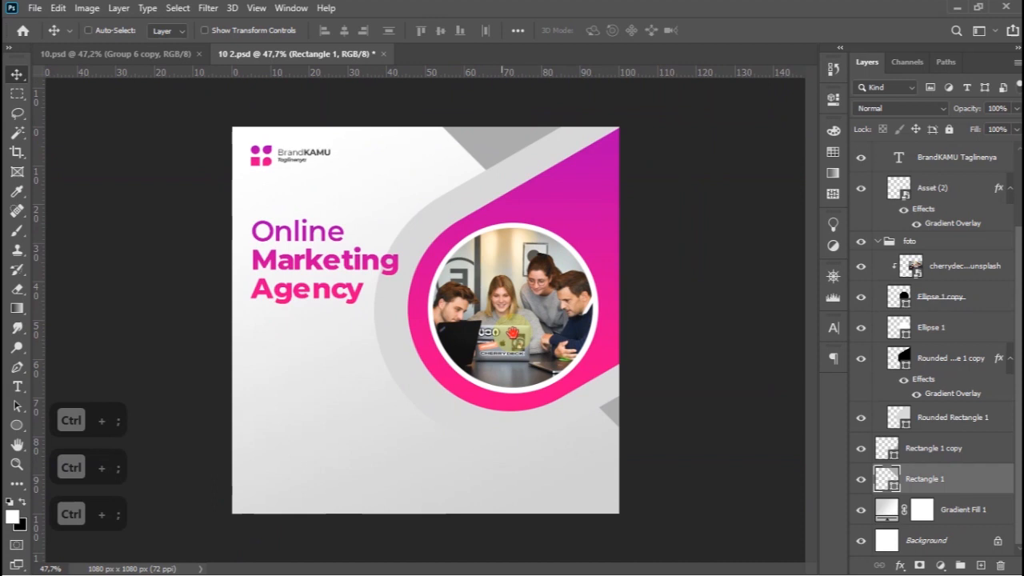
pyautogui.scroll(3, 941, 235)
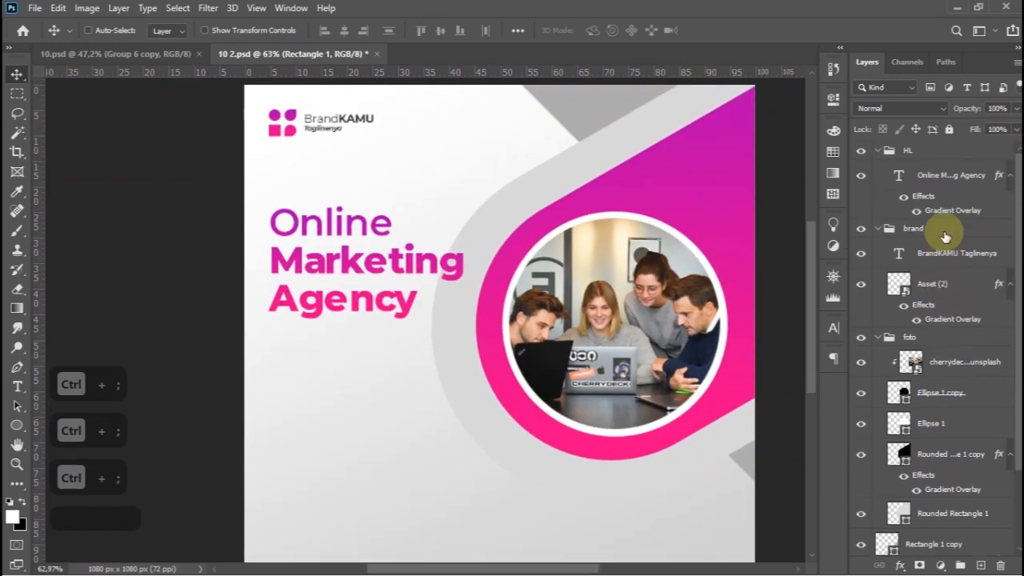
# With guides shown, draw a short 5 px line below the headline from the left margin and copy the headline's Gradient Overlay onto it.
pyautogui.rightClick(24, 430)
pyautogui.click(80, 485)
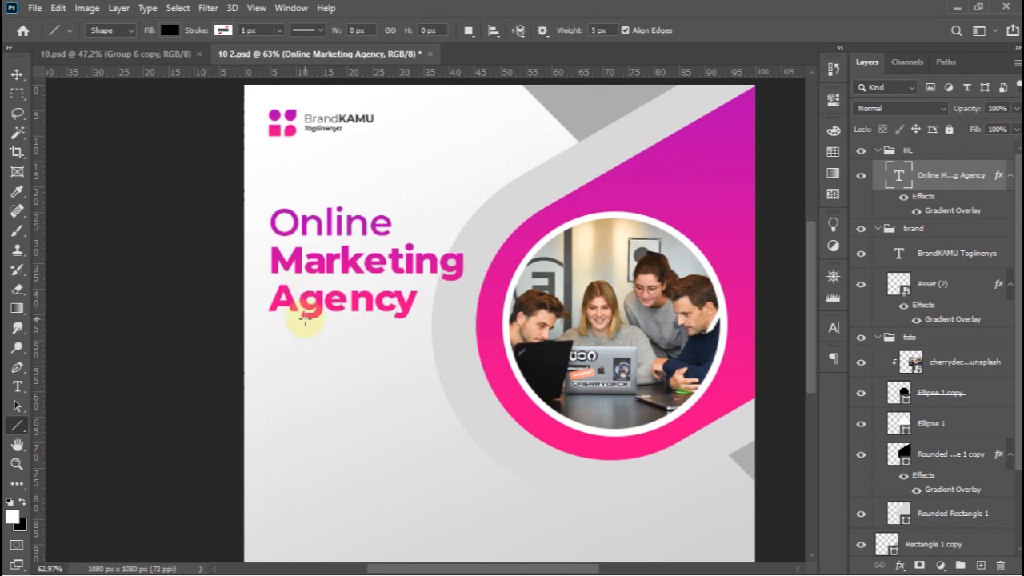
pyautogui.hotkey('ctrl', ';')
pyautogui.moveTo(293, 341); pyautogui.dragTo(341, 336)
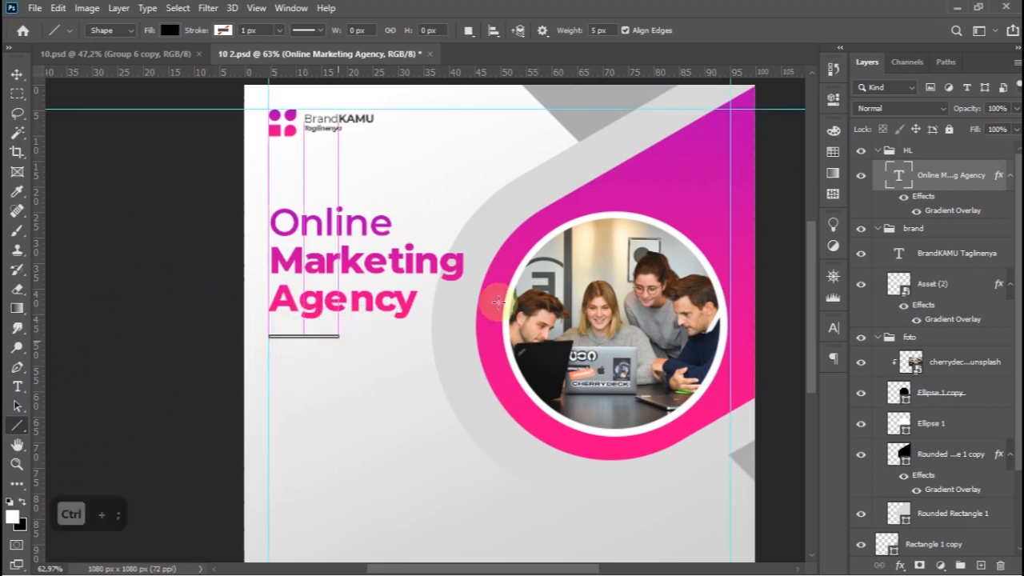
pyautogui.click(18, 77)
pyautogui.scroll(-2, 533, 363)
pyautogui.scroll(3, 520, 359)
pyautogui.moveTo(385, 331); pyautogui.dragTo(488, 373)
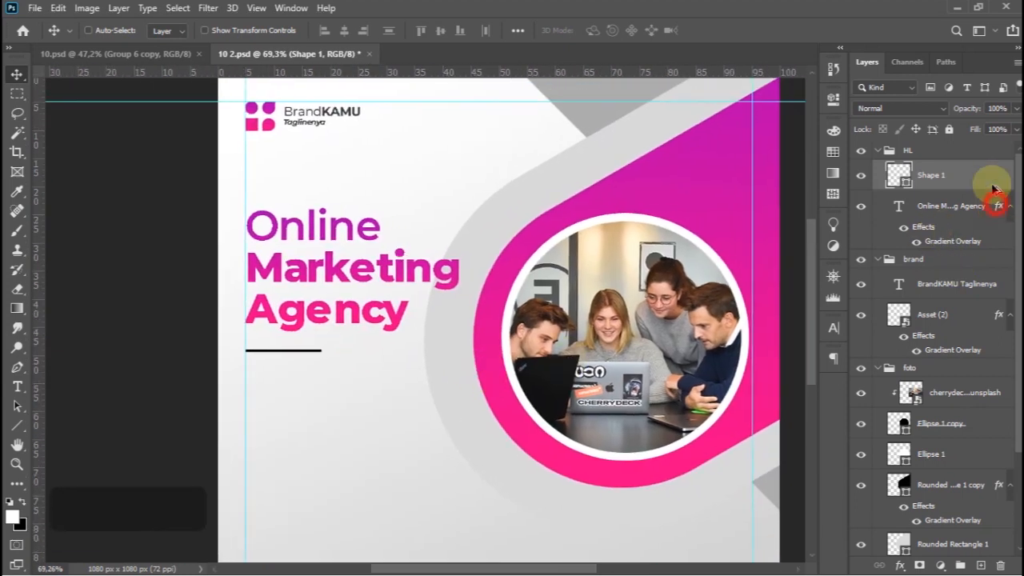
pyautogui.moveTo(992, 186); pyautogui.dragTo(989, 180)
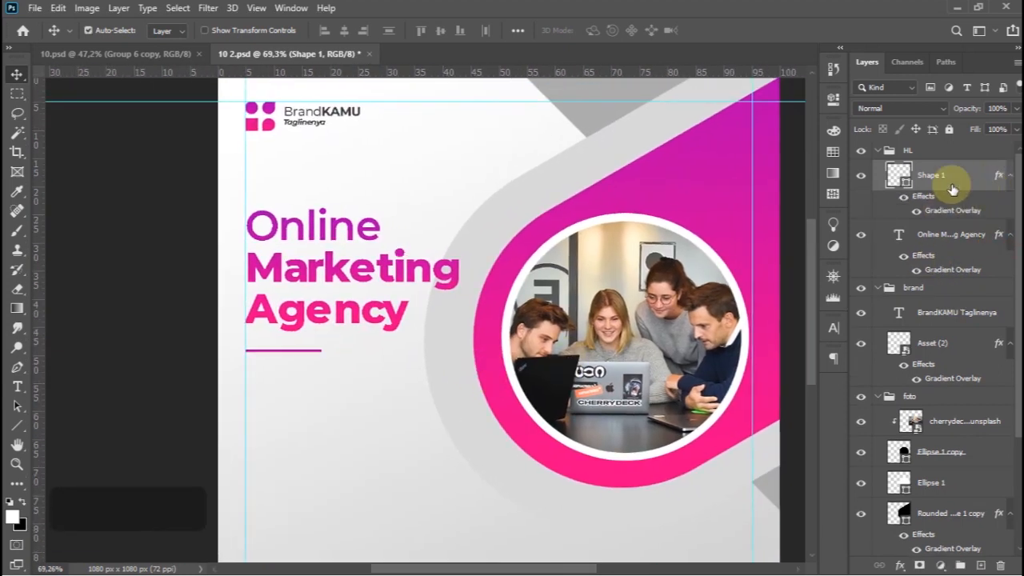
# Duplicate the gradient line and stretch the copy to the right to about 139% of its width.
pyautogui.hotkey('ctrl', 'j')
pyautogui.hotkey('ctrl', 't')
pyautogui.moveTo(322, 349); pyautogui.dragTo(353, 350)
pyautogui.click(745, 30)
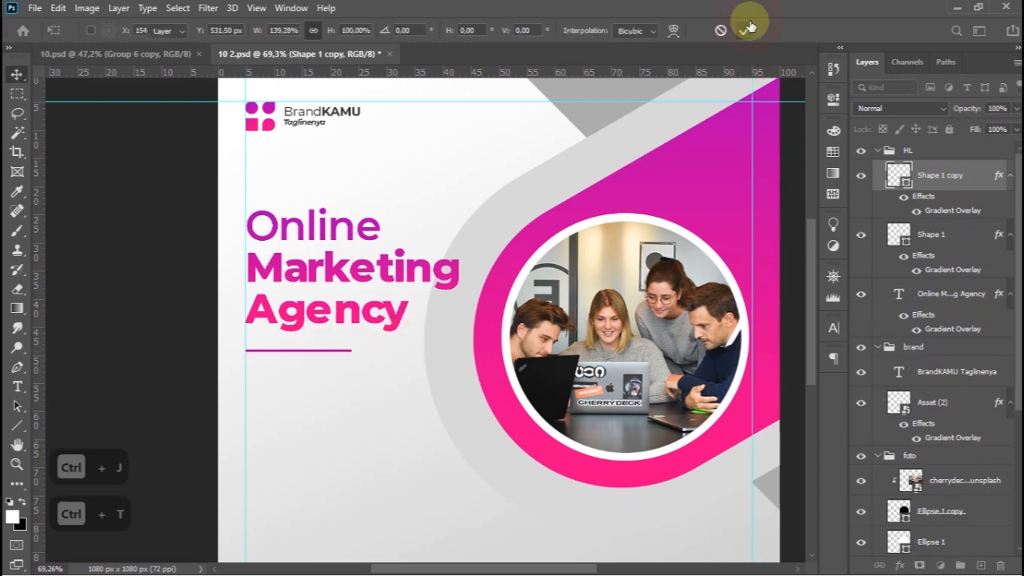
# Place the longer line copy beneath Shape 1 in the layer order and turn off the copy's layer effects.
pyautogui.moveTo(955, 176); pyautogui.dragTo(931, 283)
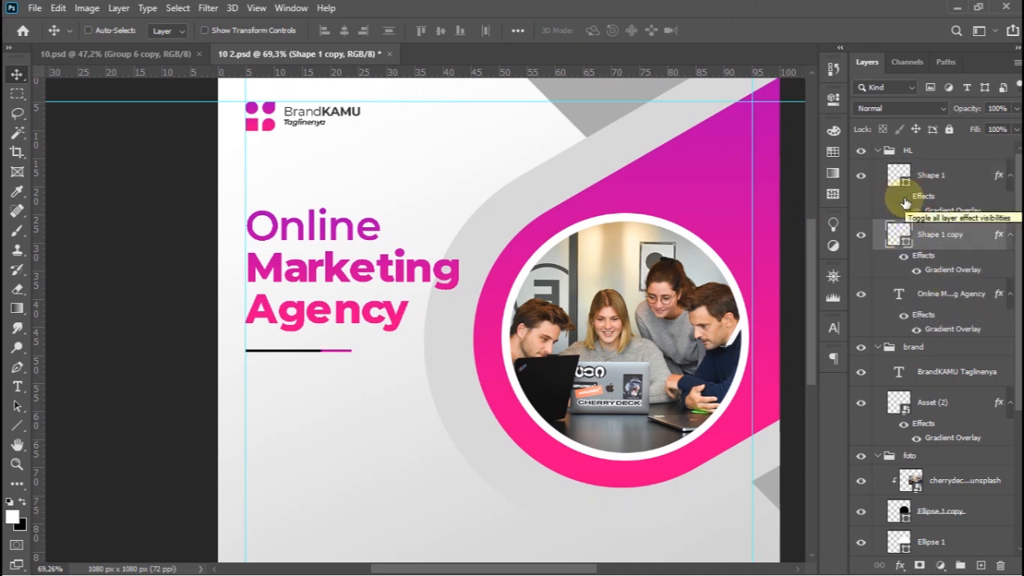
pyautogui.click(904, 197)
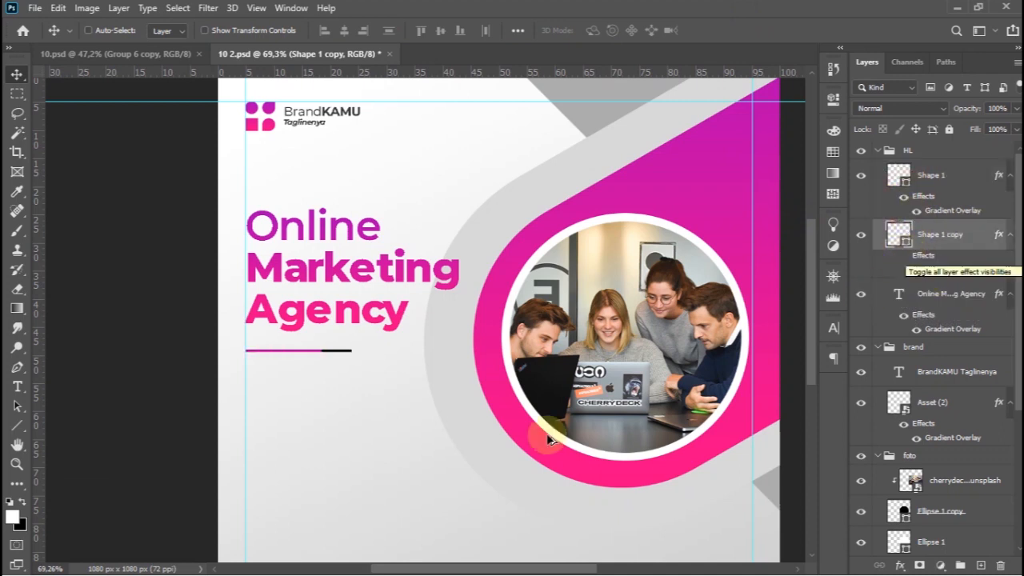
pyautogui.scroll(-3, 313, 453)
pyautogui.scroll(3, 359, 427)
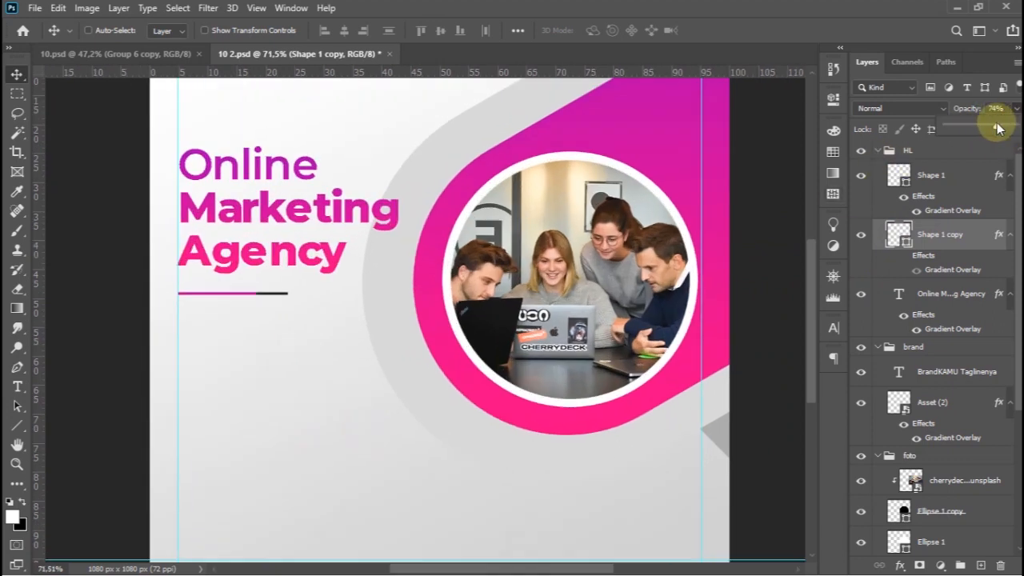
# Set the opacity of the Shape 1 copy line to 60%.
pyautogui.moveTo(990, 128); pyautogui.dragTo(986, 128)
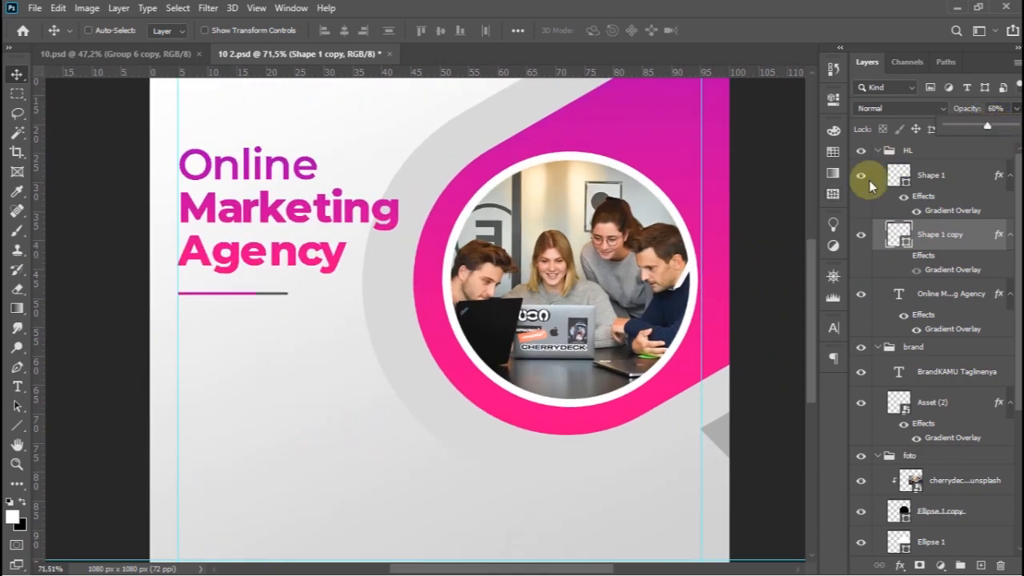
pyautogui.scroll(-3, 427, 344)
pyautogui.scroll(3, 482, 303)
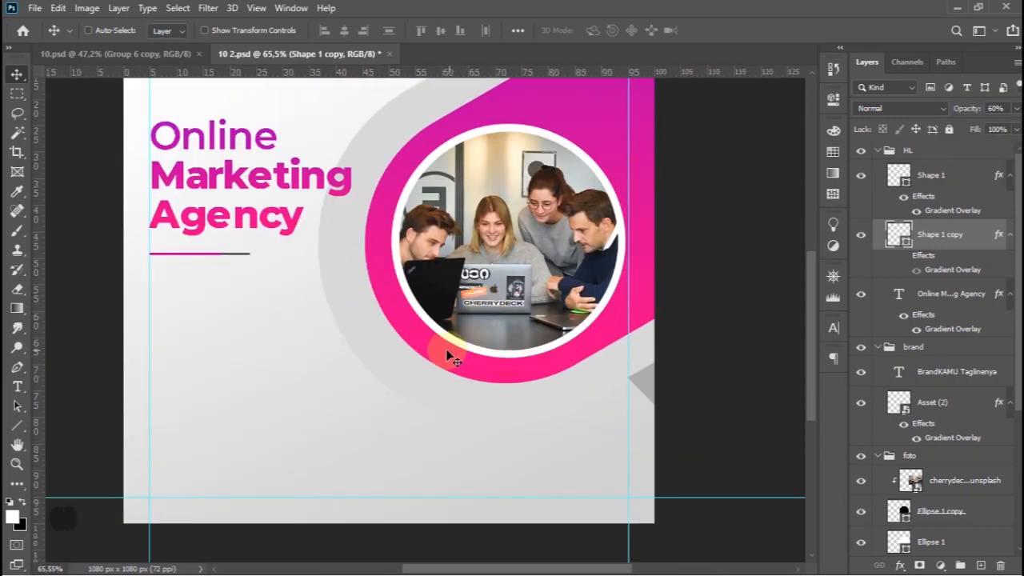
# Add a Lorem ipsum paragraph text box at the left margin below the accent line, in Montserrat Regular, 14 pt.
pyautogui.click(18, 387)
pyautogui.click(880, 178)
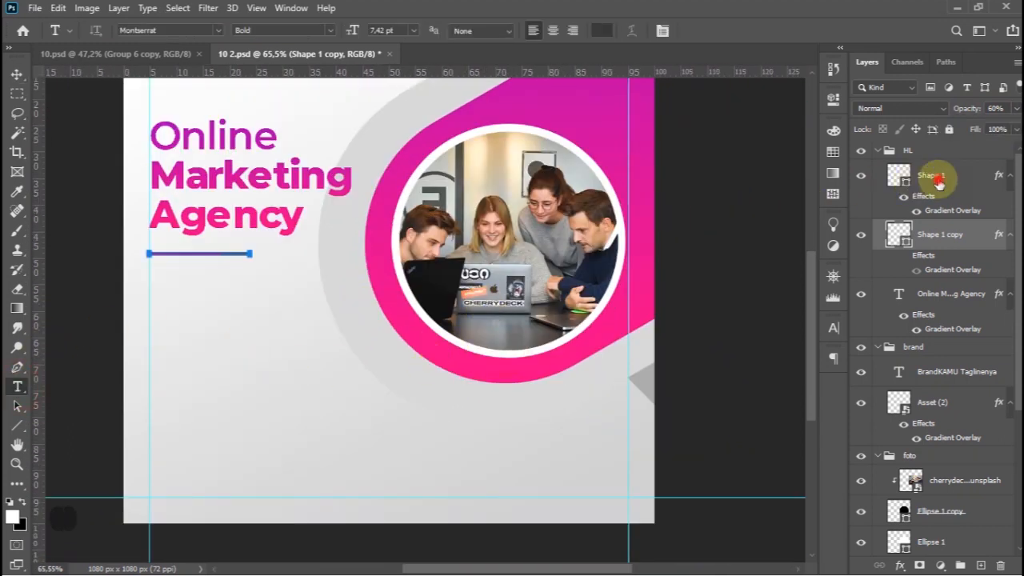
pyautogui.moveTo(148, 285); pyautogui.dragTo(341, 334)
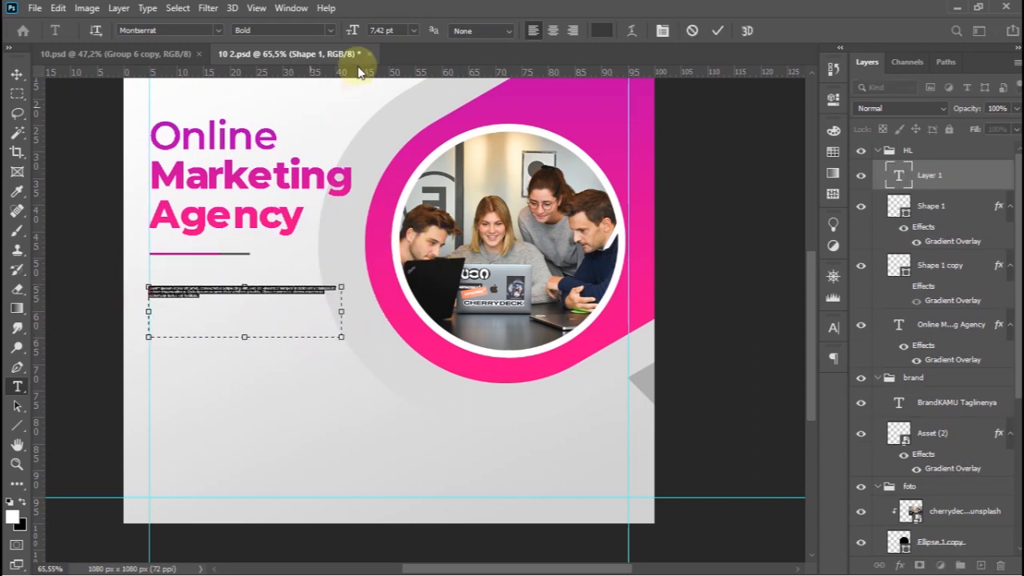
pyautogui.click(415, 31)
pyautogui.click(398, 131)
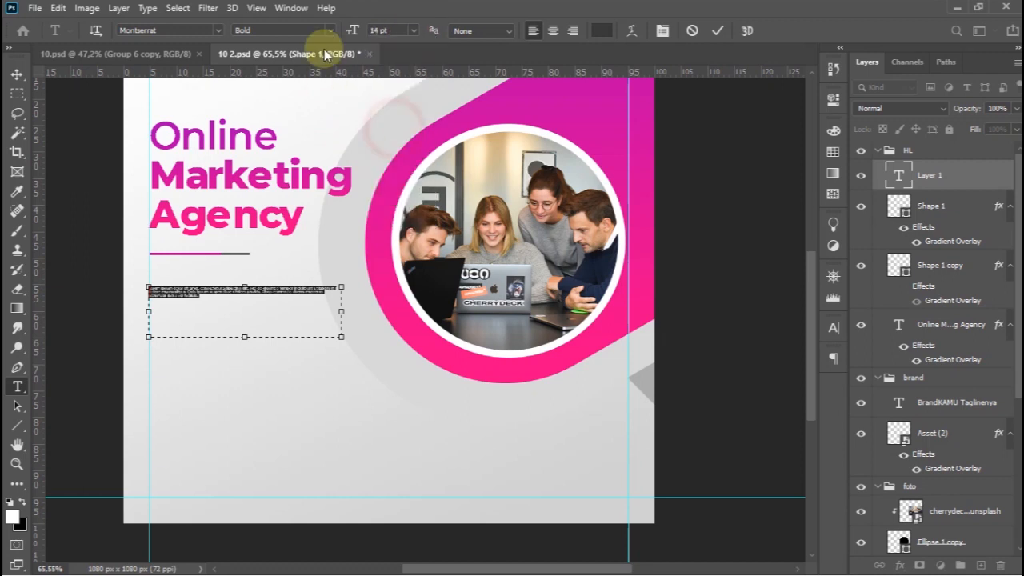
pyautogui.click(329, 31)
pyautogui.click(291, 118)
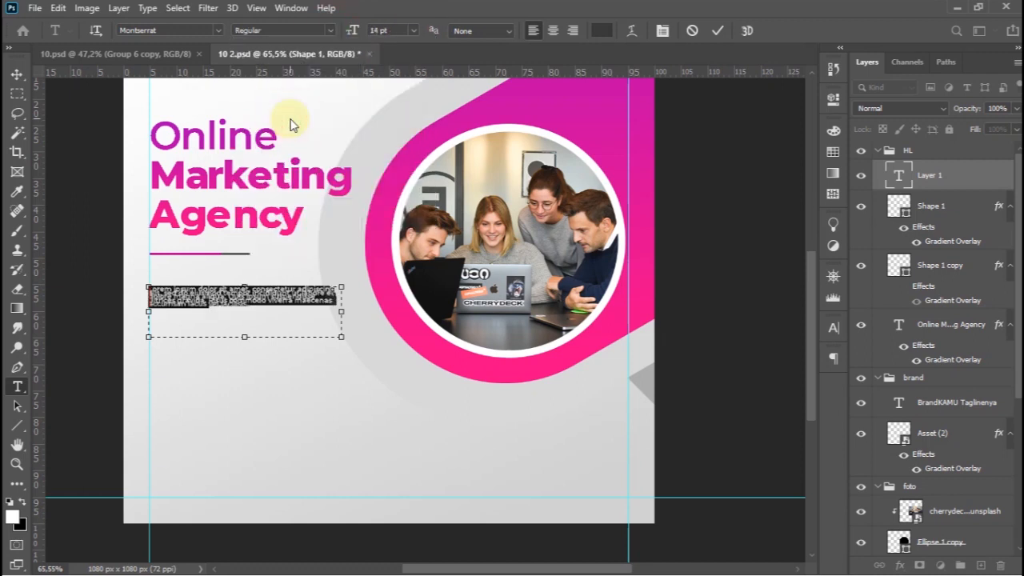
# Set the paragraph's leading to Auto, shrink its text box to three lines and commit the text.
pyautogui.moveTo(341, 336); pyautogui.dragTo(340, 371)
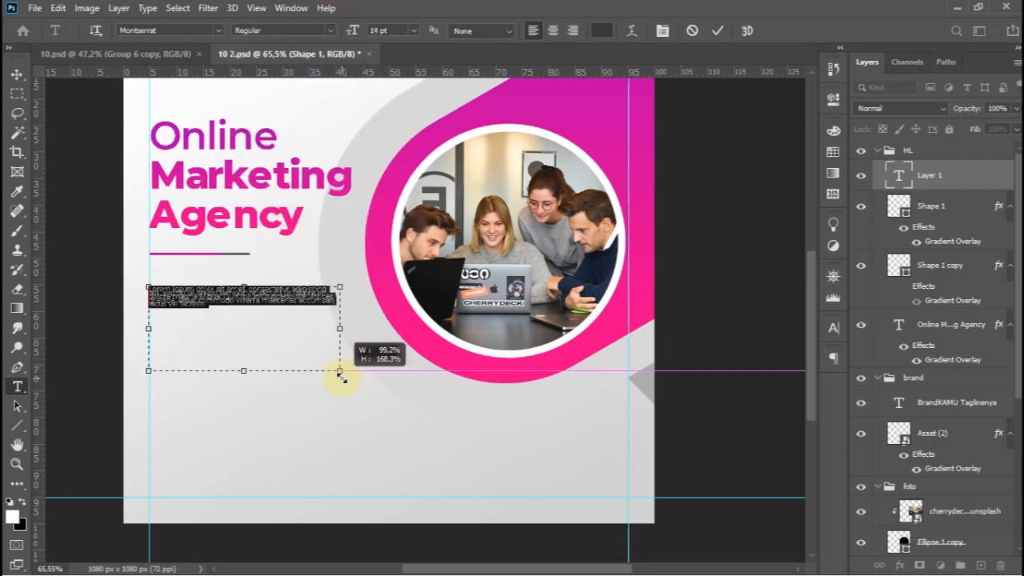
pyautogui.click(837, 328)
pyautogui.click(808, 368)
pyautogui.click(788, 384)
pyautogui.moveTo(341, 369); pyautogui.dragTo(332, 308)
pyautogui.click(716, 33)
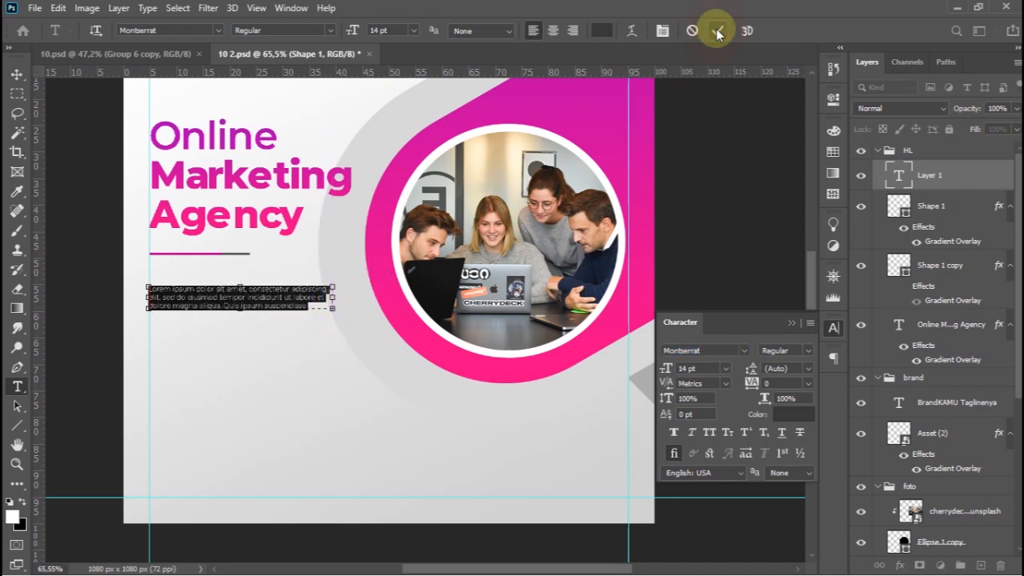
pyautogui.click(792, 324)
# Move the Lorem ipsum paragraph up closer to the accent line and scale it proportionally to about 109%.
pyautogui.moveTo(200, 298); pyautogui.dragTo(203, 285)
pyautogui.hotkey('ctrl', 't')
pyautogui.moveTo(331, 298); pyautogui.dragTo(343, 311)
pyautogui.click(745, 29)
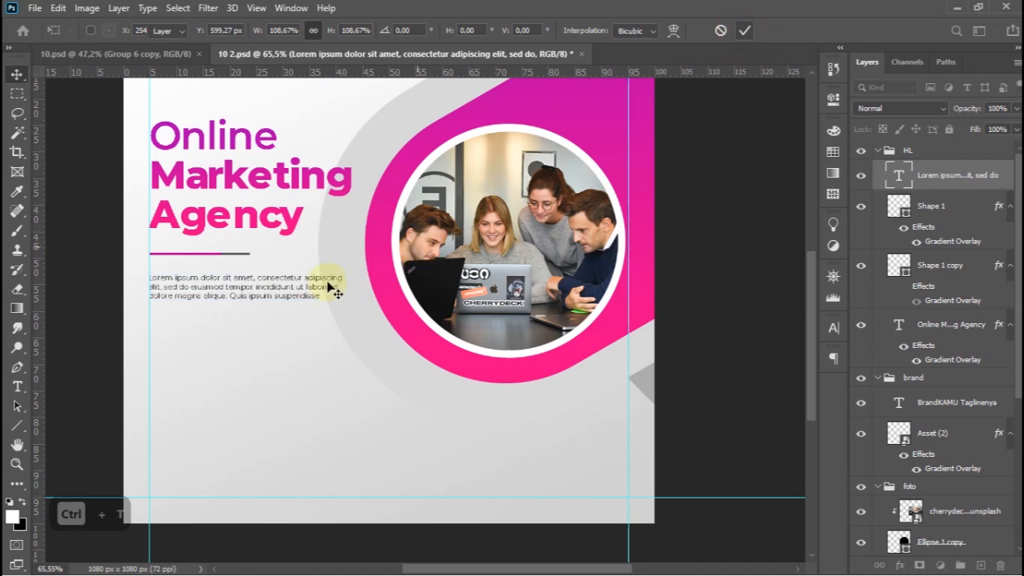
# Check the Lorem ipsum paragraph's text colour in the colour picker and accept the dark grey.
pyautogui.moveTo(434, 325); pyautogui.dragTo(529, 379)
pyautogui.doubleClick(372, 350)
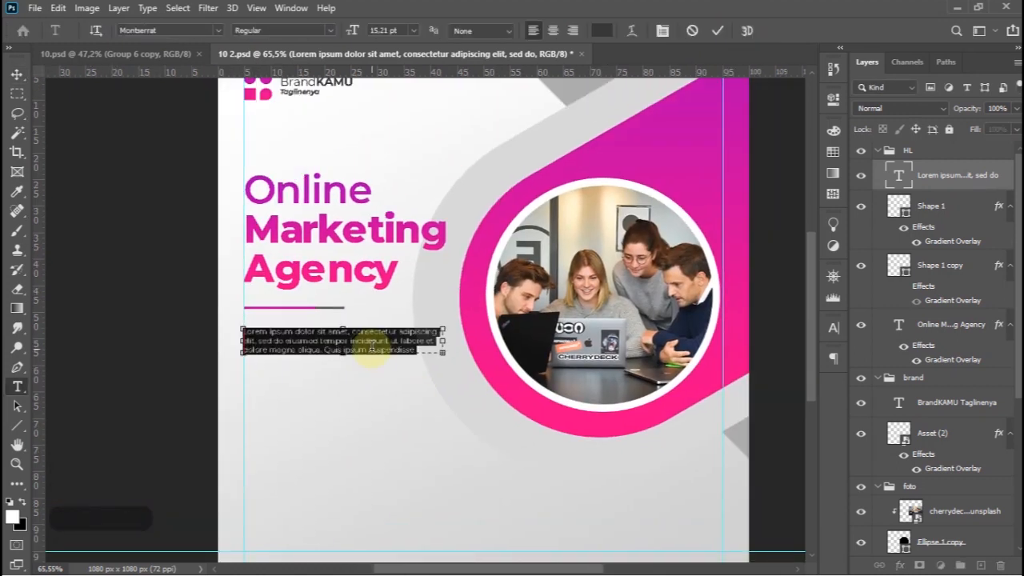
pyautogui.click(610, 32)
pyautogui.click(965, 277)
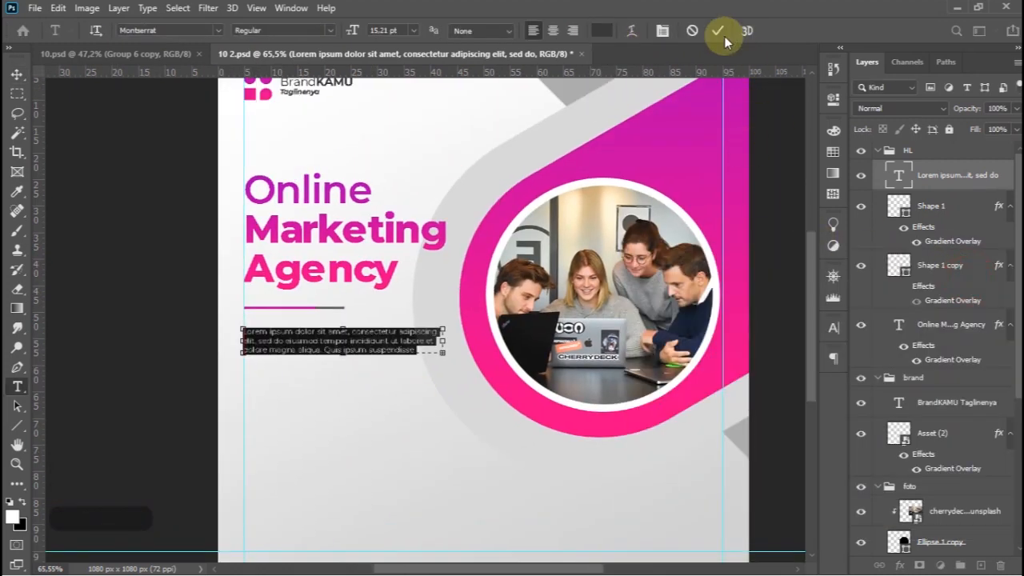
pyautogui.click(716, 32)
pyautogui.click(16, 74)
# Nudge the whole HL group slightly down while keeping it on the left margin guide.
pyautogui.scroll(-3, 394, 300)
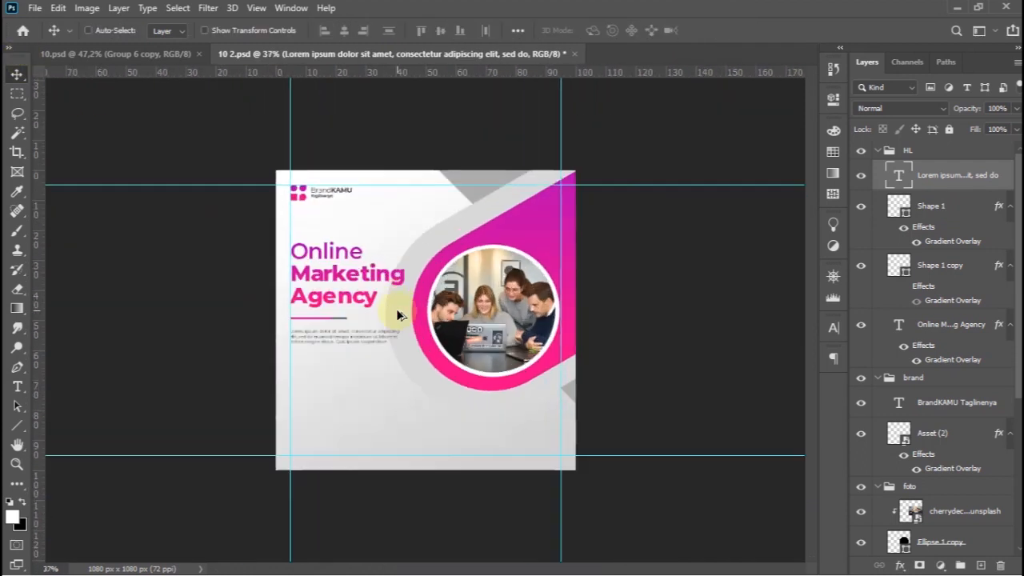
pyautogui.scroll(2, 398, 316)
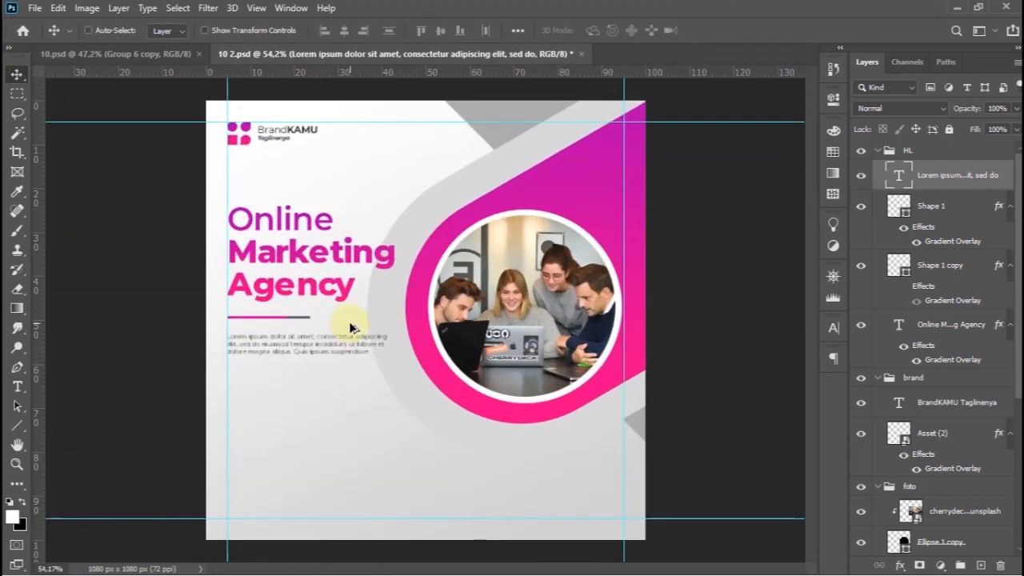
pyautogui.click(912, 151)
pyautogui.moveTo(293, 297); pyautogui.dragTo(299, 302)
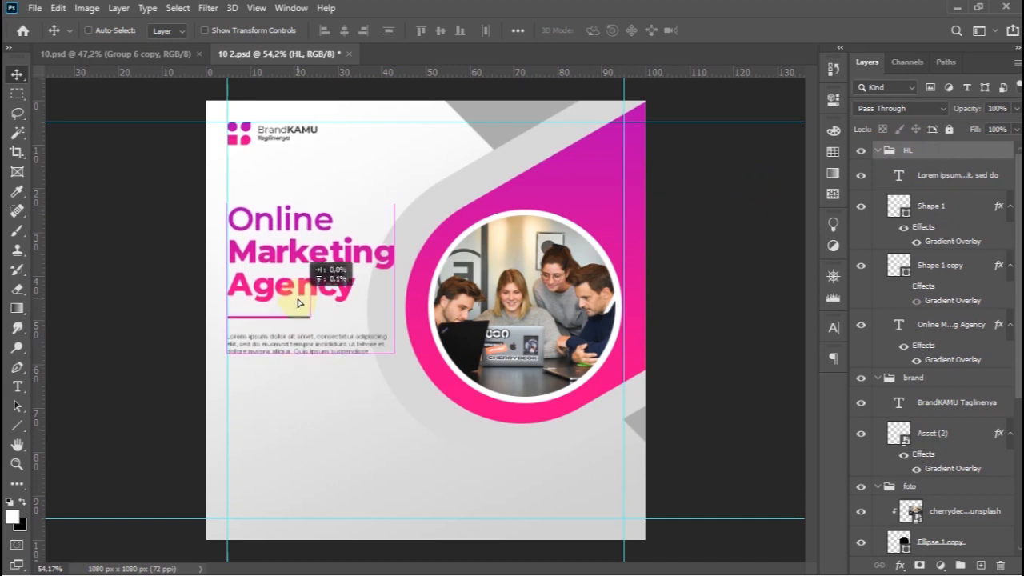
# Create a layer group named "info btn" above the HL group, ready for a rounded rectangle.
pyautogui.scroll(4, 315, 326)
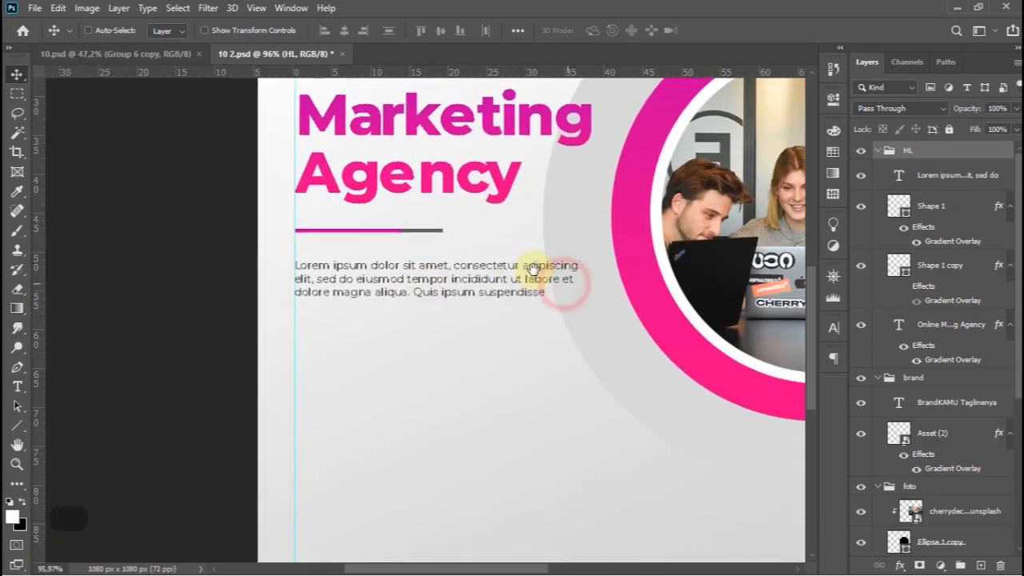
pyautogui.click(18, 426)
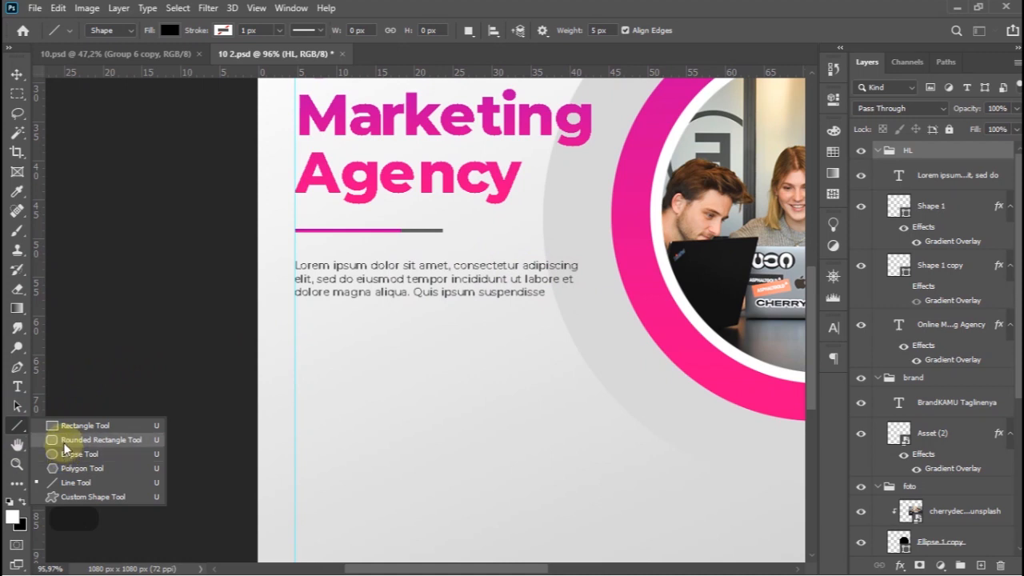
pyautogui.click(65, 443)
pyautogui.doubleClick(915, 150)
pyautogui.press('Return')
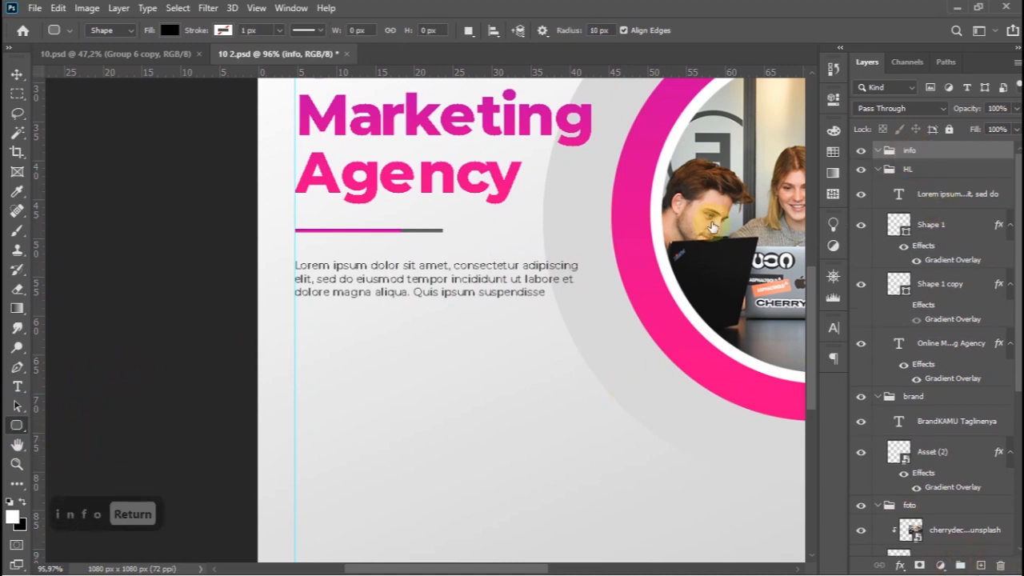
pyautogui.doubleClick(911, 151)
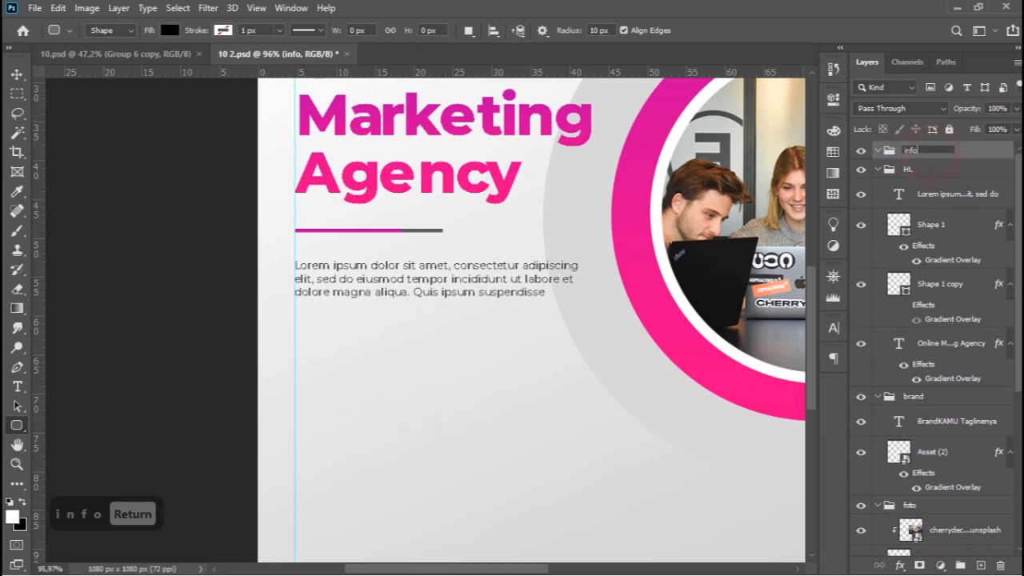
pyautogui.write('btn')
pyautogui.press('Return')
# Draw a black rounded rectangle about 183 × 39 px at the left margin below the paragraph, with 50 px corner radii.
pyautogui.moveTo(294, 352); pyautogui.dragTo(426, 380)
pyautogui.doubleClick(646, 244)
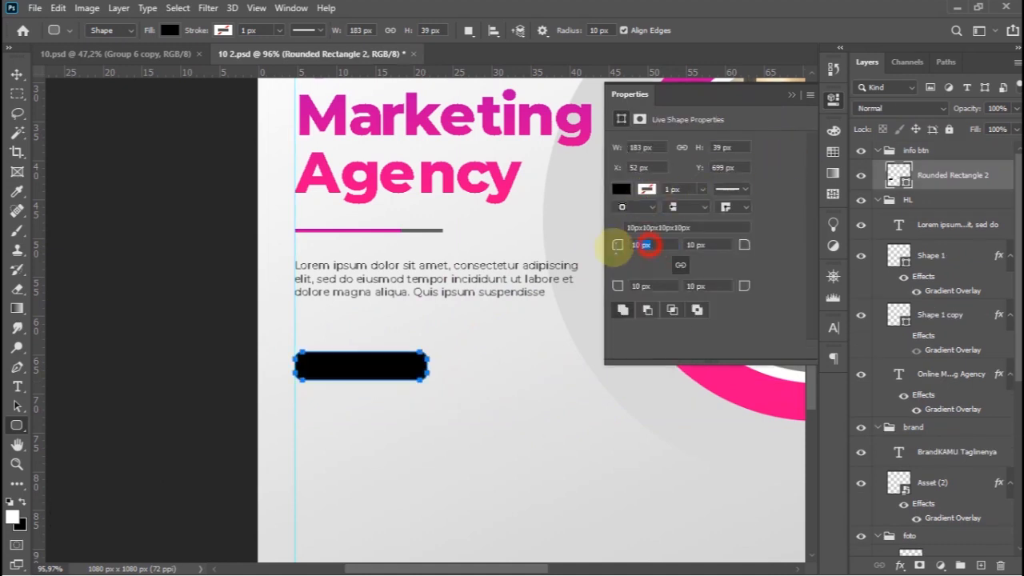
pyautogui.write('50')
pyautogui.press('Return')
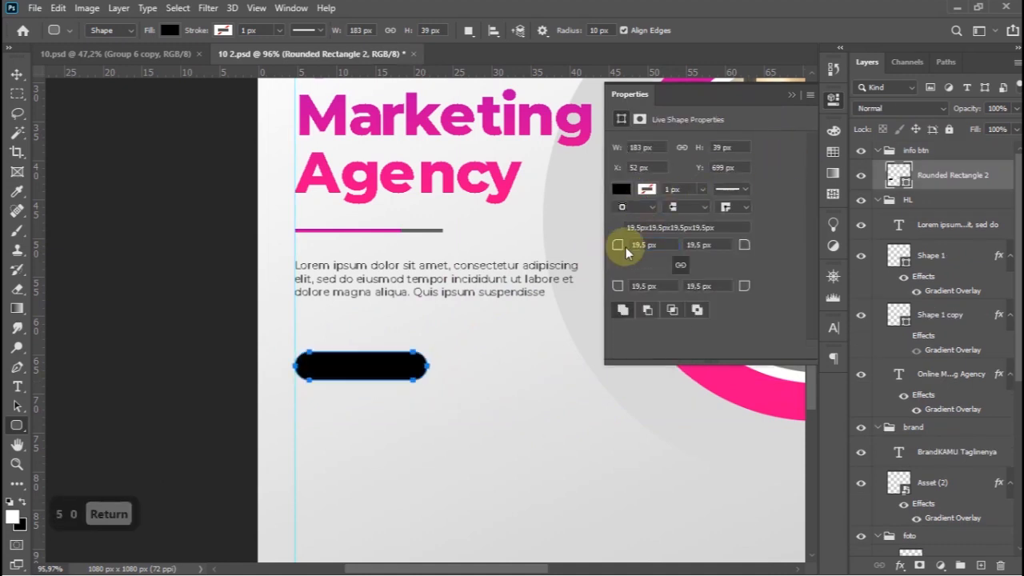
pyautogui.click(790, 97)
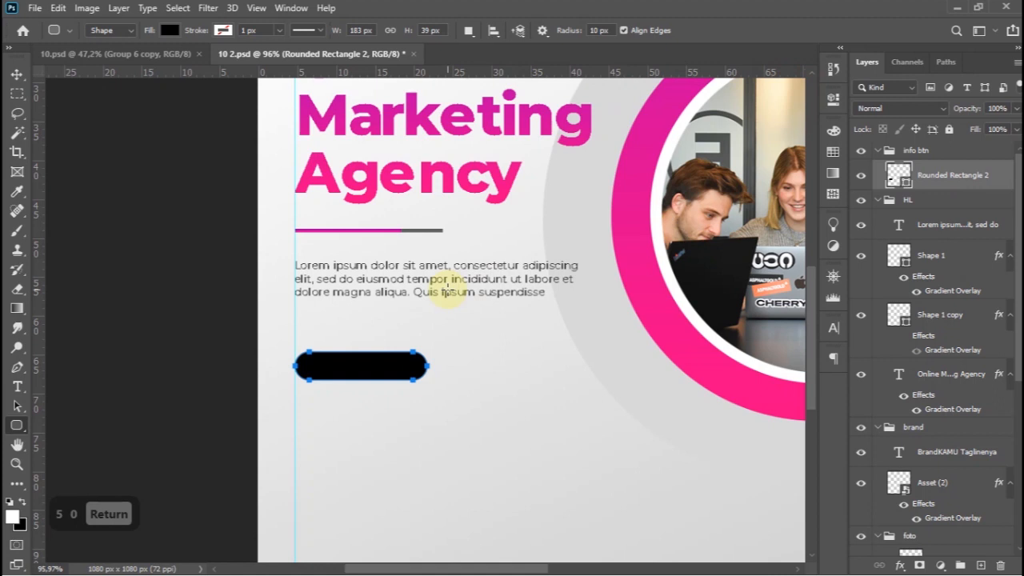
# Add the text "Info" below the black button in Montserrat Bold, 14 pt, white.
pyautogui.click(18, 386)
pyautogui.click(430, 440)
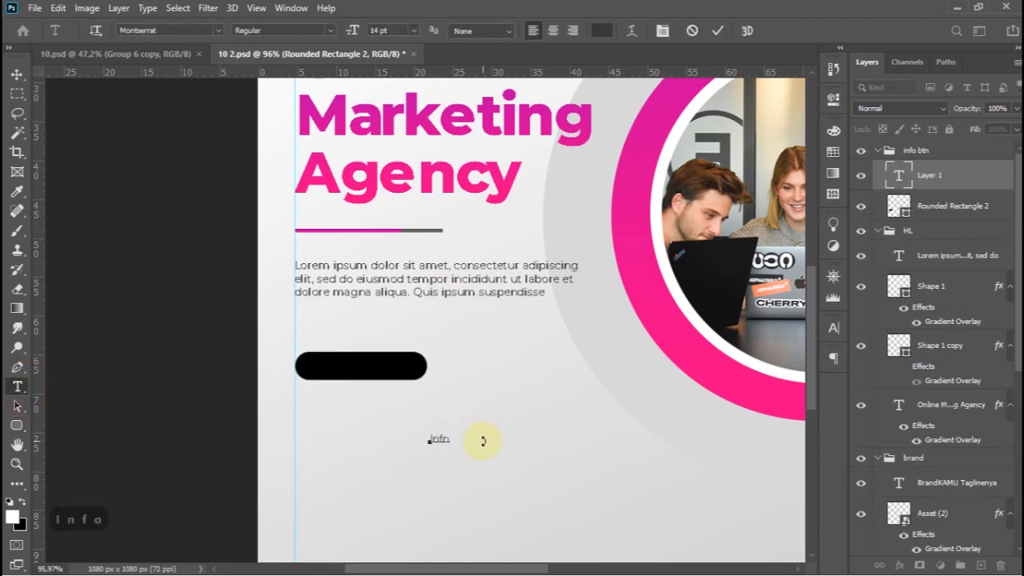
pyautogui.hotkey('ctrl', 'a')
pyautogui.click(328, 30)
pyautogui.click(282, 189)
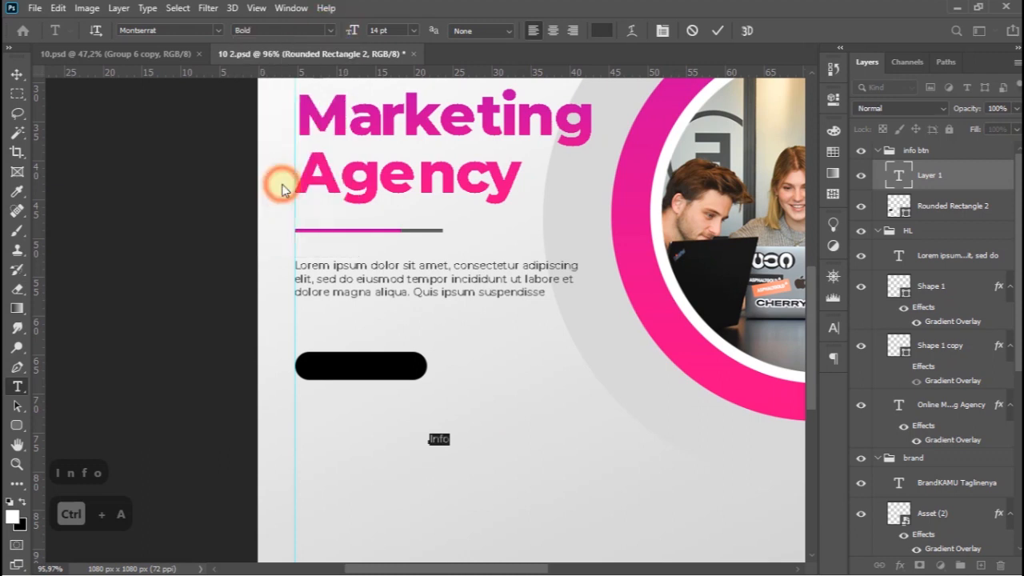
pyautogui.click(602, 31)
pyautogui.moveTo(651, 304); pyautogui.dragTo(633, 280)
pyautogui.click(960, 277)
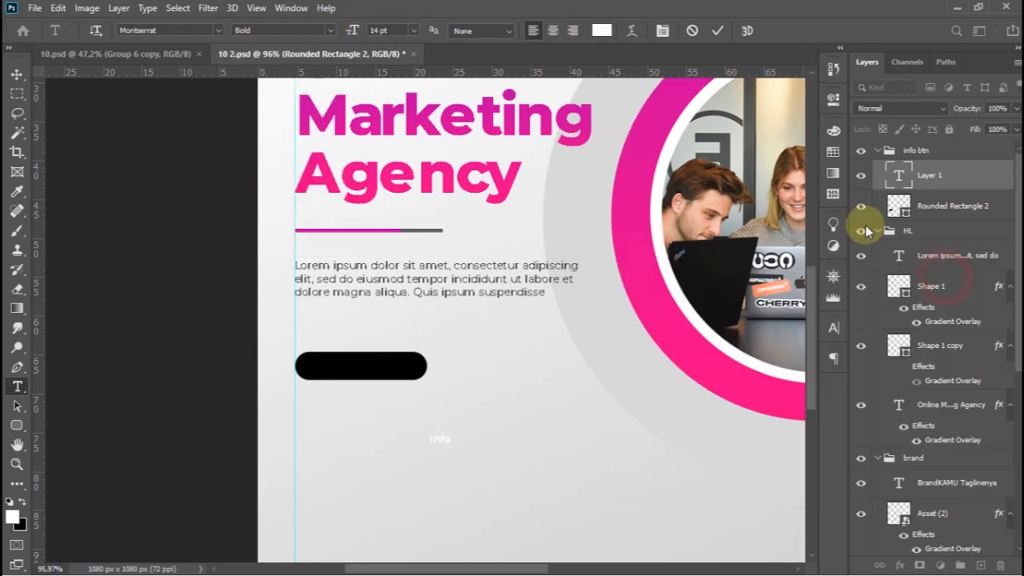
pyautogui.click(716, 34)
# Align the Info text to the vertical and horizontal centre of the rounded rectangle and clear the selection.
pyautogui.click(16, 74)
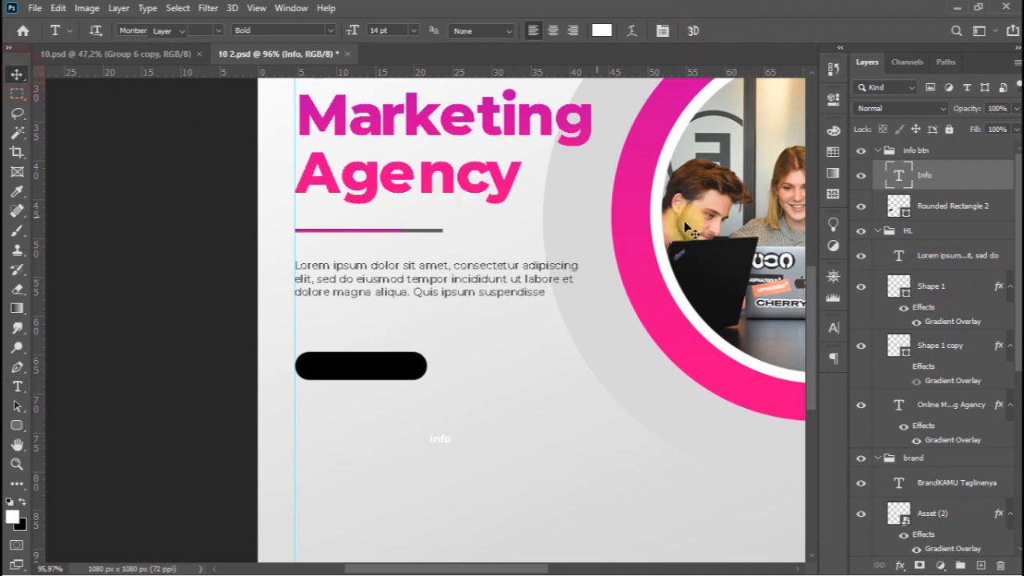
pyautogui.keyDown('ctrl'); pyautogui.click(898, 206); pyautogui.keyUp('ctrl')
pyautogui.click(440, 30)
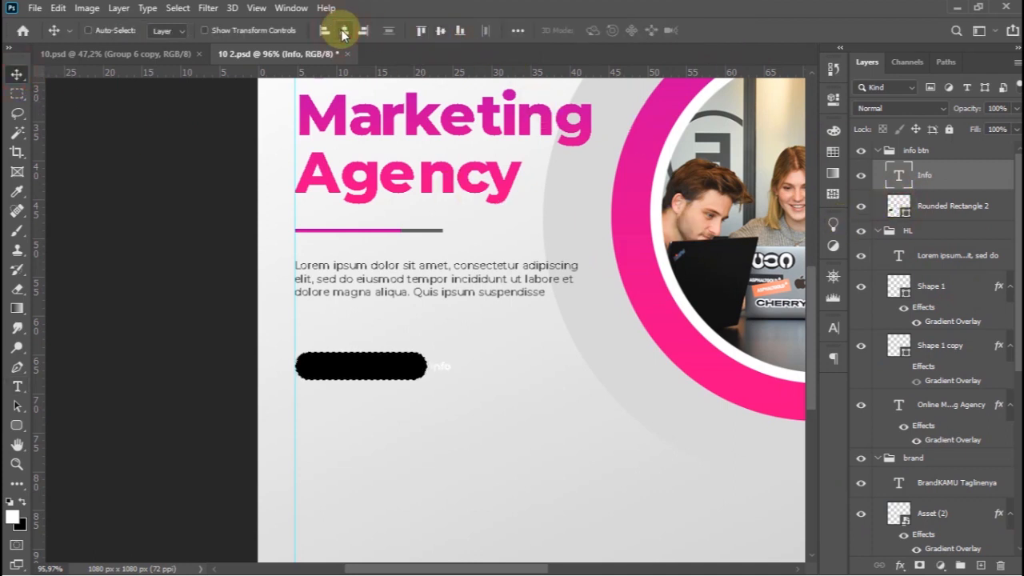
pyautogui.hotkey('ctrl', 'd')
# Scale the Info text proportionally to about 190% within the button.
pyautogui.hotkey('ctrl', 't')
pyautogui.moveTo(369, 357); pyautogui.dragTo(396, 353)
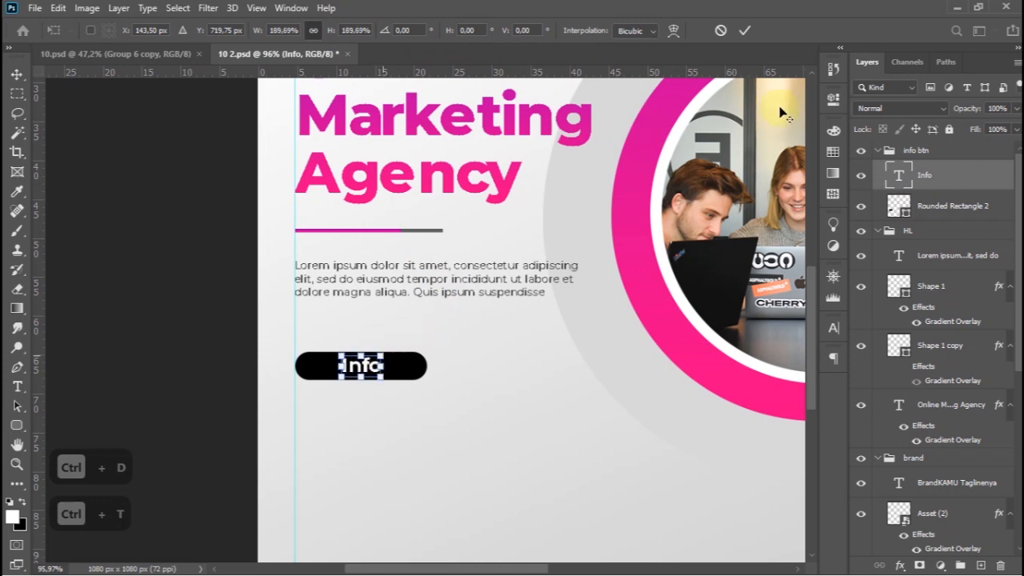
pyautogui.click(742, 32)
# Copy the Gradient Overlay effect from Shape 1 onto the Rounded Rectangle 2 button.
pyautogui.scroll(-8, 426, 355)
pyautogui.scroll(6, 329, 401)
pyautogui.moveTo(316, 400); pyautogui.dragTo(468, 398)
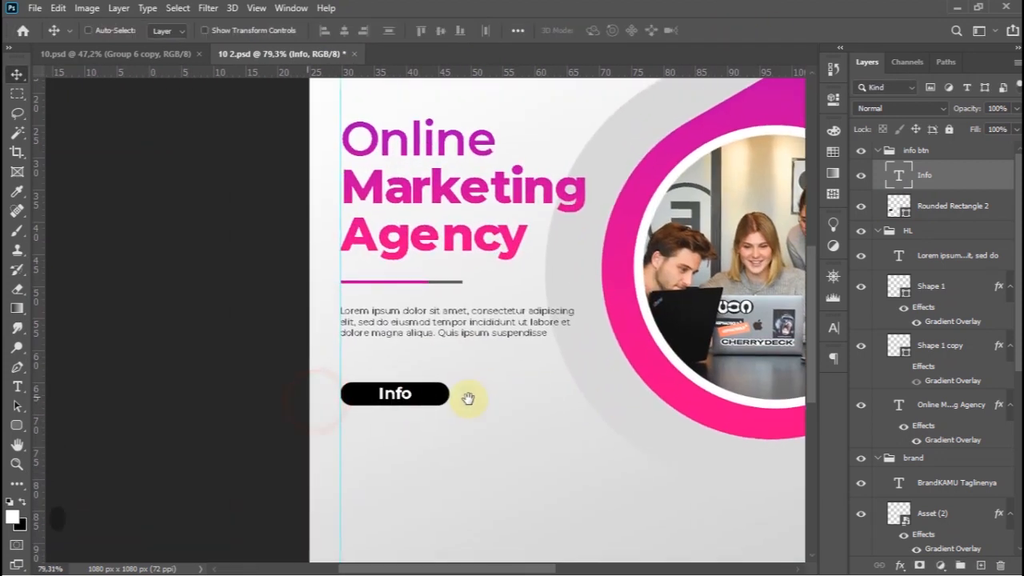
pyautogui.click(964, 213)
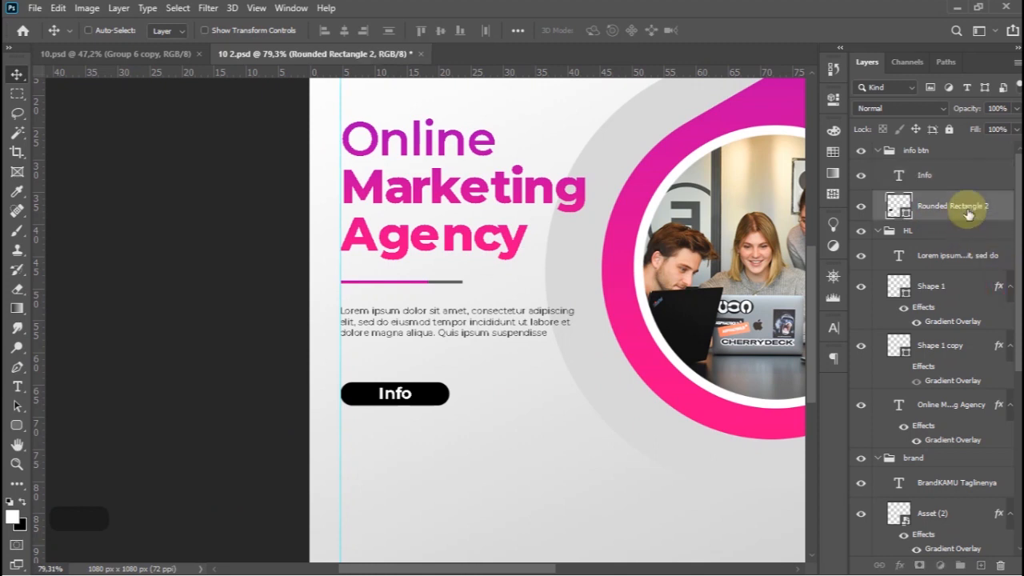
pyautogui.moveTo(998, 285); pyautogui.dragTo(968, 213)
# Shift the info btn group slightly down from the paragraph and scale it down a little, keeping it on the left guide.
pyautogui.scroll(-6, 453, 316)
pyautogui.scroll(1, 453, 313)
pyautogui.click(936, 150)
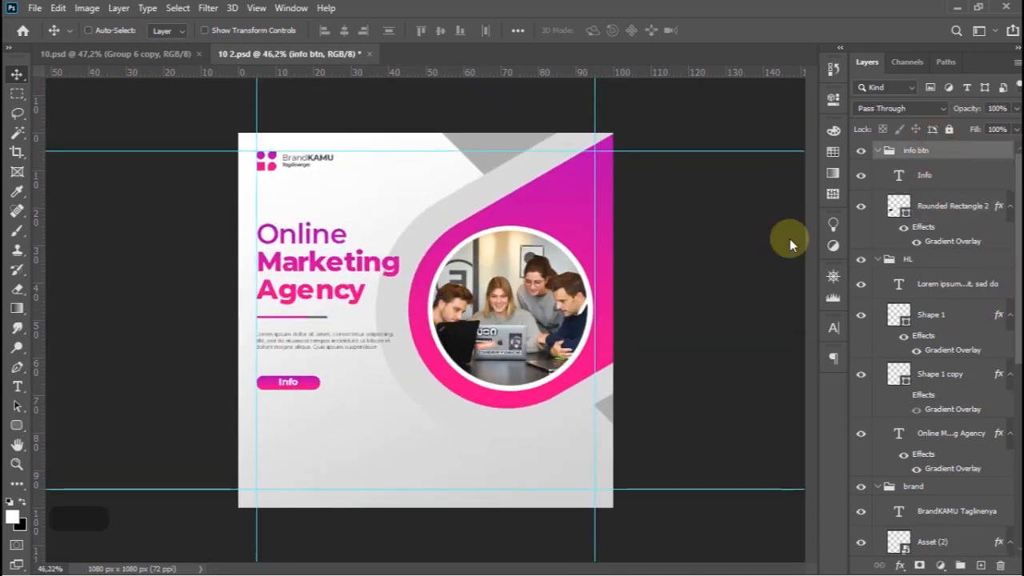
pyautogui.moveTo(410, 344); pyautogui.dragTo(410, 330)
pyautogui.hotkey('ctrl', 't')
pyautogui.moveTo(320, 392); pyautogui.dragTo(311, 392)
pyautogui.click(744, 30)
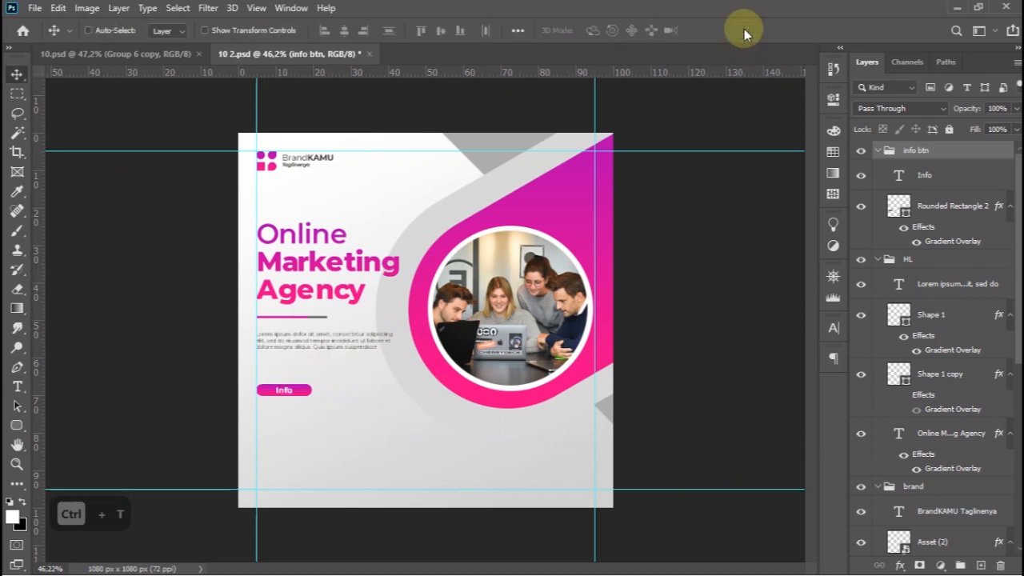
# Scale only the Info text inside the button down to about 95%.
pyautogui.click(926, 178)
pyautogui.hotkey('ctrl', 't')
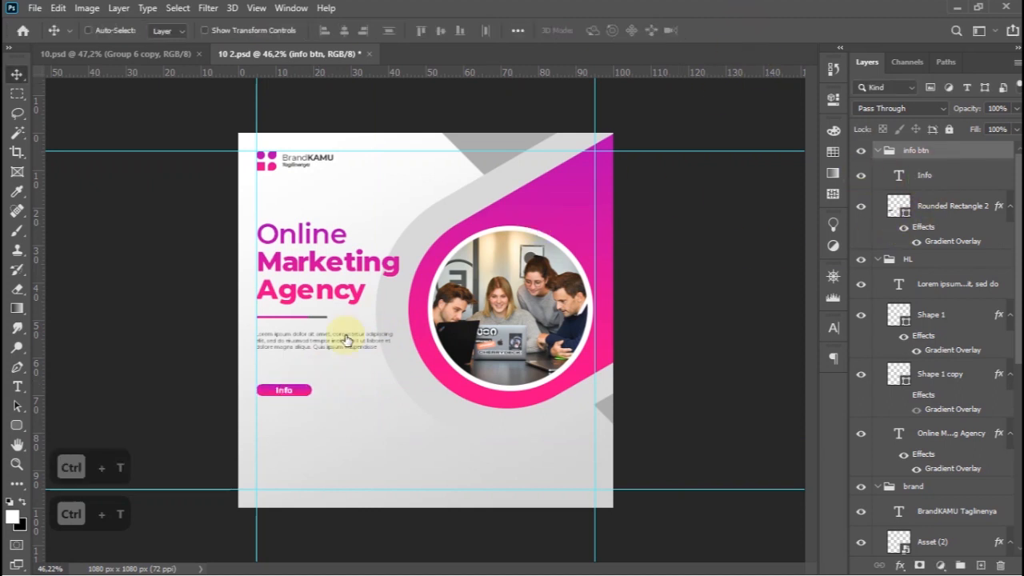
pyautogui.moveTo(294, 388); pyautogui.dragTo(297, 386)
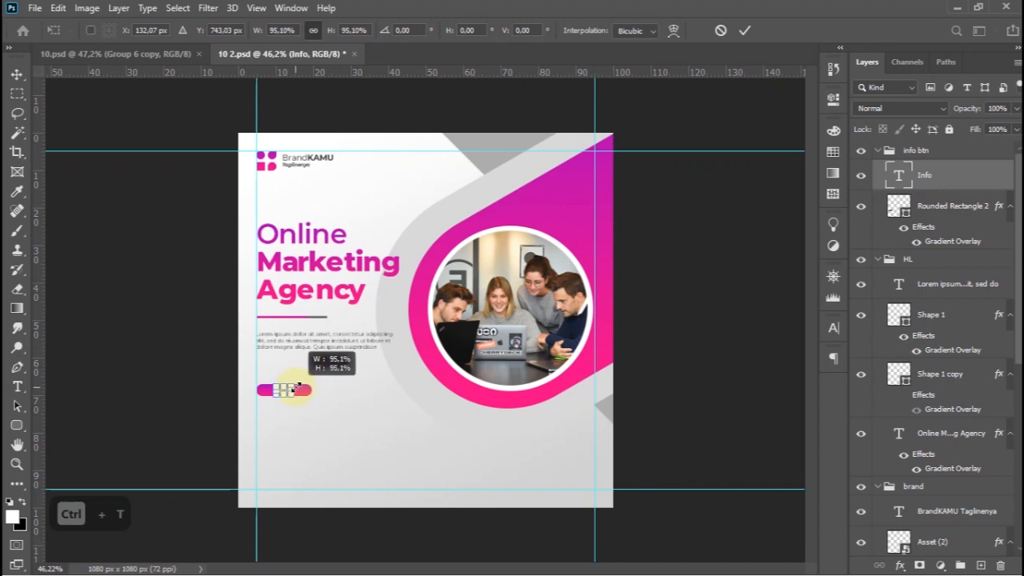
pyautogui.click(744, 30)
pyautogui.scroll(3, 286, 396)
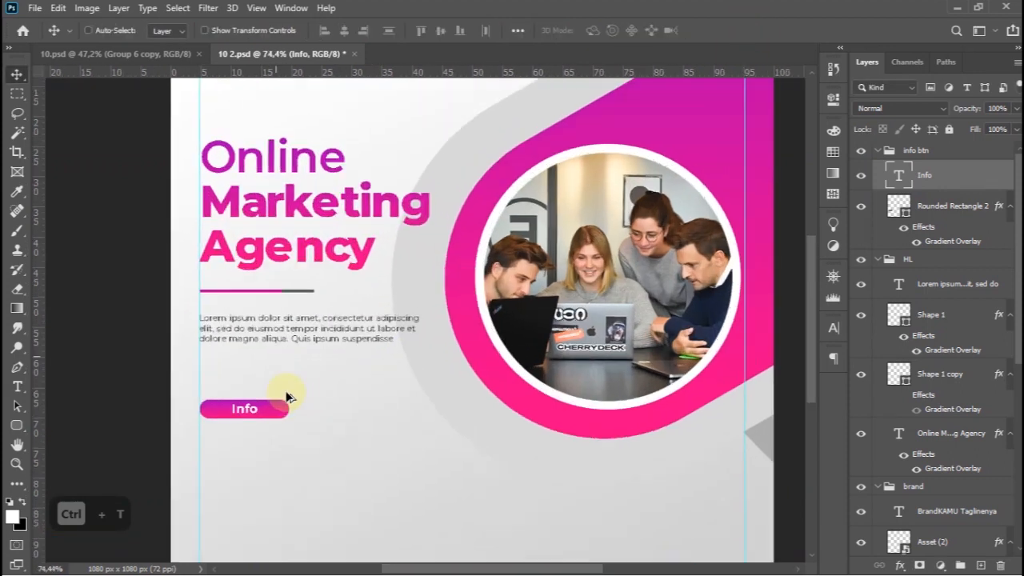
pyautogui.scroll(-3, 286, 395)
pyautogui.scroll(2, 285, 396)
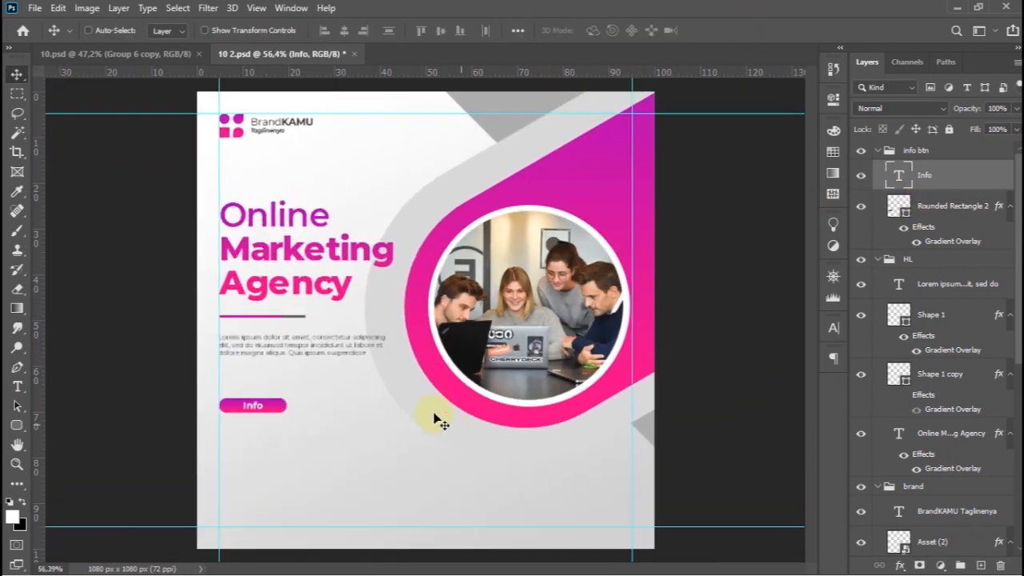
pyautogui.scroll(-1, 373, 338)
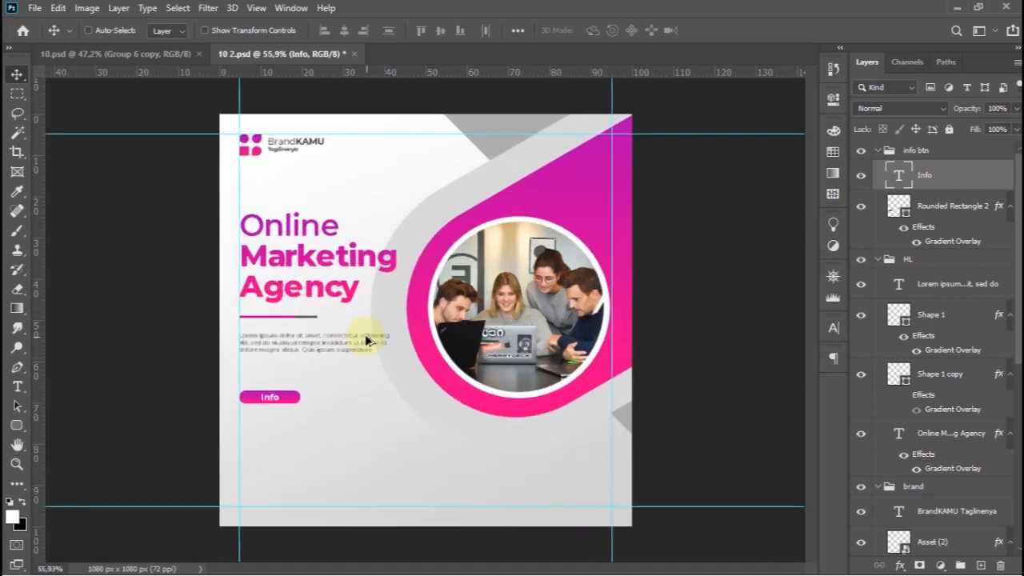
pyautogui.scroll(3, 372, 372)
pyautogui.moveTo(393, 393); pyautogui.dragTo(523, 246)
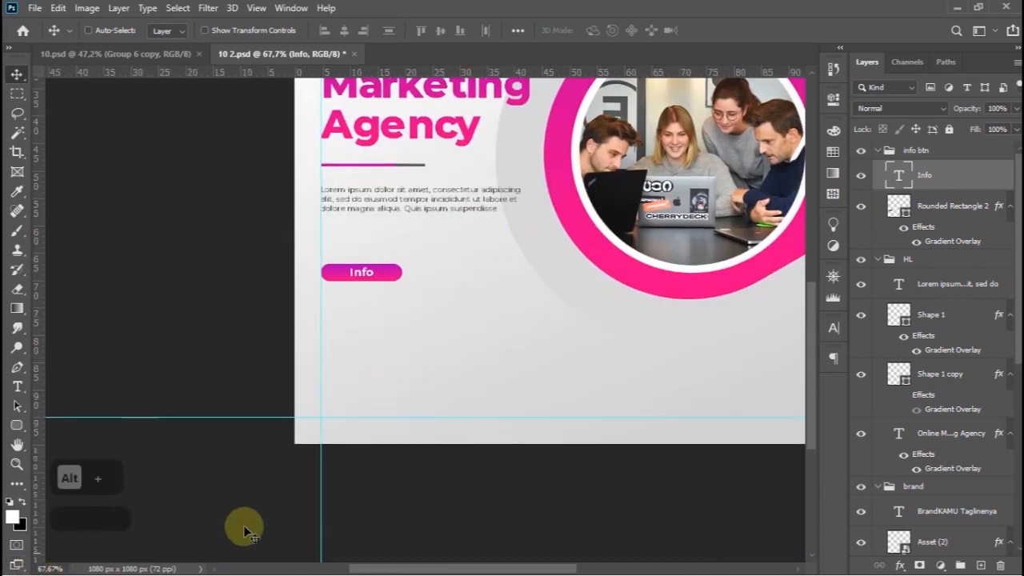
# Open the PNG set of circular social media logo icons as its own document.
pyautogui.press('super')
pyautogui.click(92, 565)
pyautogui.moveTo(358, 120); pyautogui.dragTo(344, 152)
pyautogui.moveTo(498, 152); pyautogui.dragTo(640, 10)
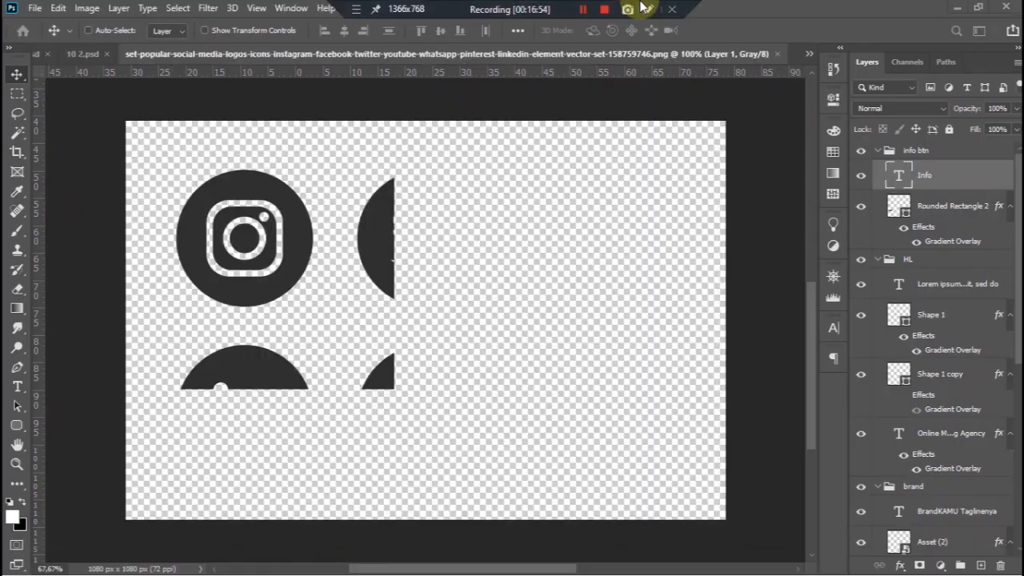
# Lasso the WhatsApp icon in the icon set and copy it into the 10 2.psd document.
pyautogui.click(17, 113)
pyautogui.moveTo(358, 330); pyautogui.dragTo(496, 352)
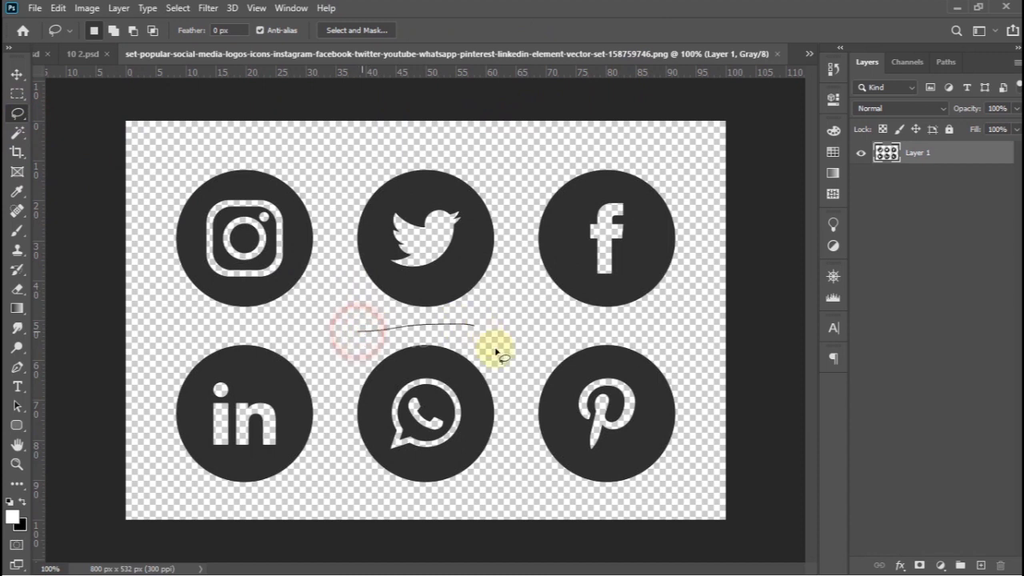
pyautogui.moveTo(373, 328); pyautogui.dragTo(362, 329)
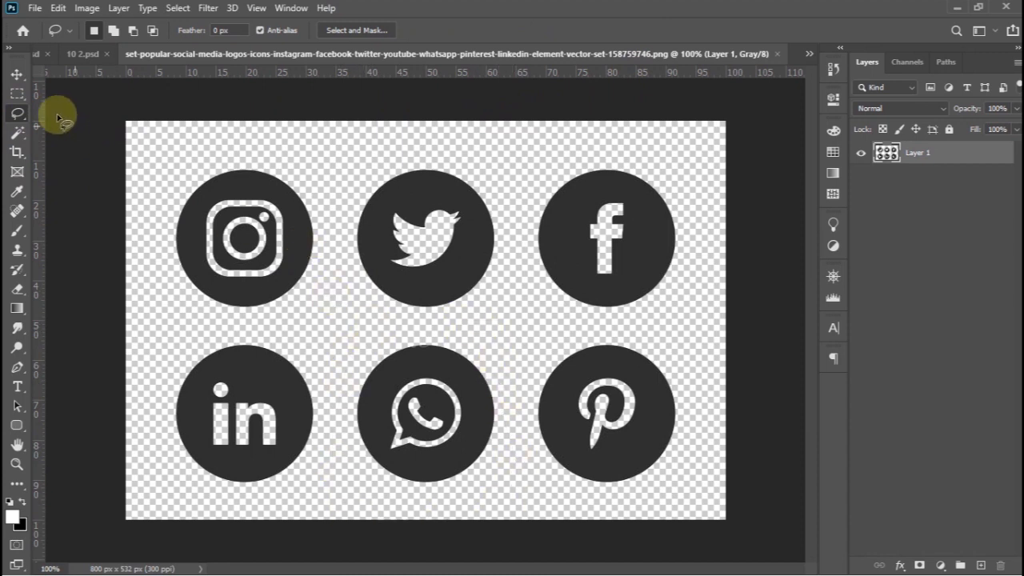
pyautogui.click(17, 74)
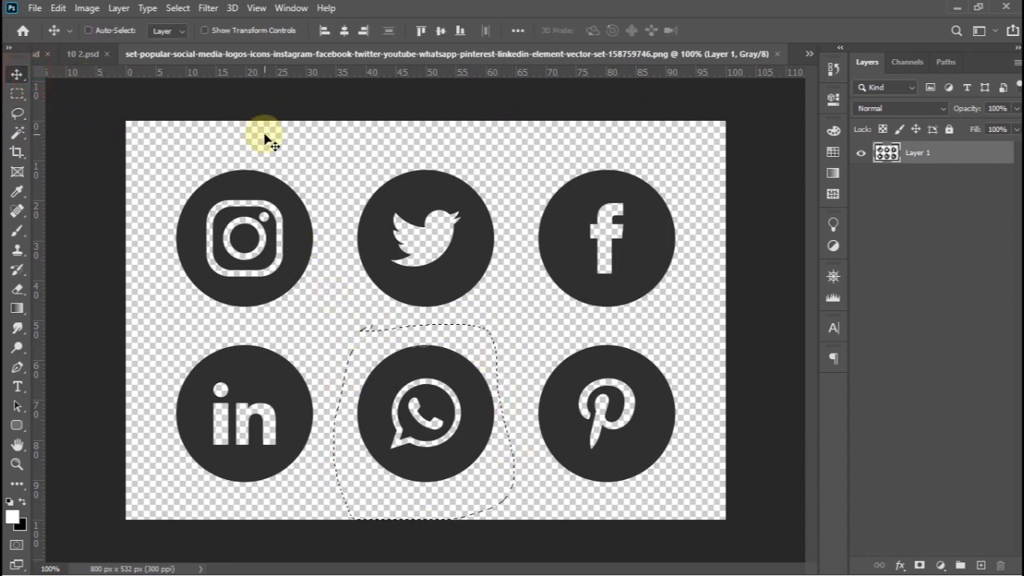
pyautogui.hotkey('ctrl', 'c')
pyautogui.click(83, 54)
pyautogui.hotkey('ctrl', 'v')
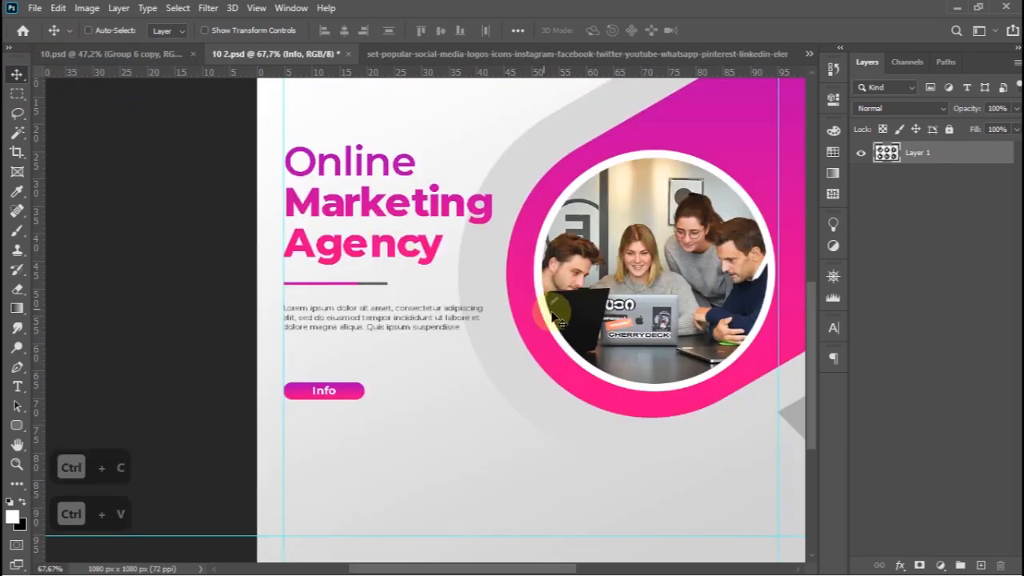
# Move the WhatsApp icon to the lower-left guide corner of the post and scale it to about 54%.
pyautogui.moveTo(527, 430); pyautogui.dragTo(576, 318)
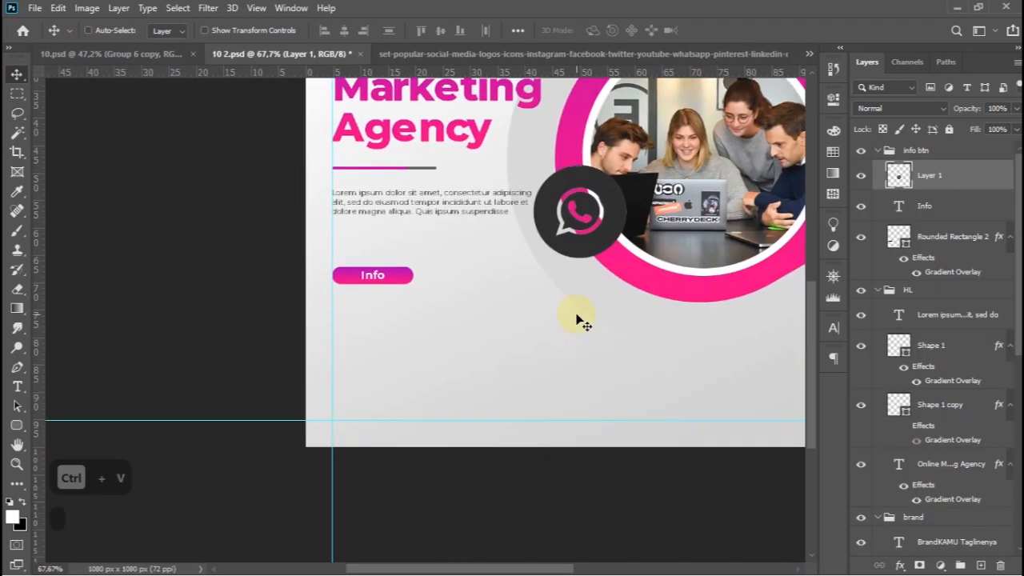
pyautogui.moveTo(589, 242); pyautogui.dragTo(394, 390)
pyautogui.moveTo(424, 328); pyautogui.dragTo(383, 362)
pyautogui.click(746, 30)
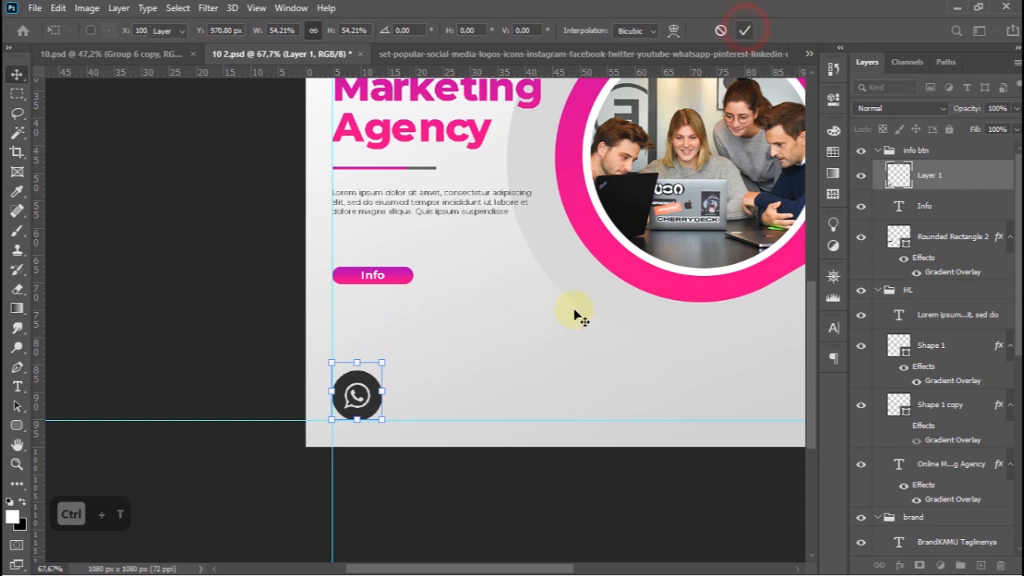
# Scale the WhatsApp icon down to about 80%, anchored at the lower-left guide intersection.
pyautogui.scroll(5, 458, 370)
pyautogui.moveTo(459, 369); pyautogui.dragTo(539, 355)
pyautogui.moveTo(352, 398); pyautogui.dragTo(353, 400)
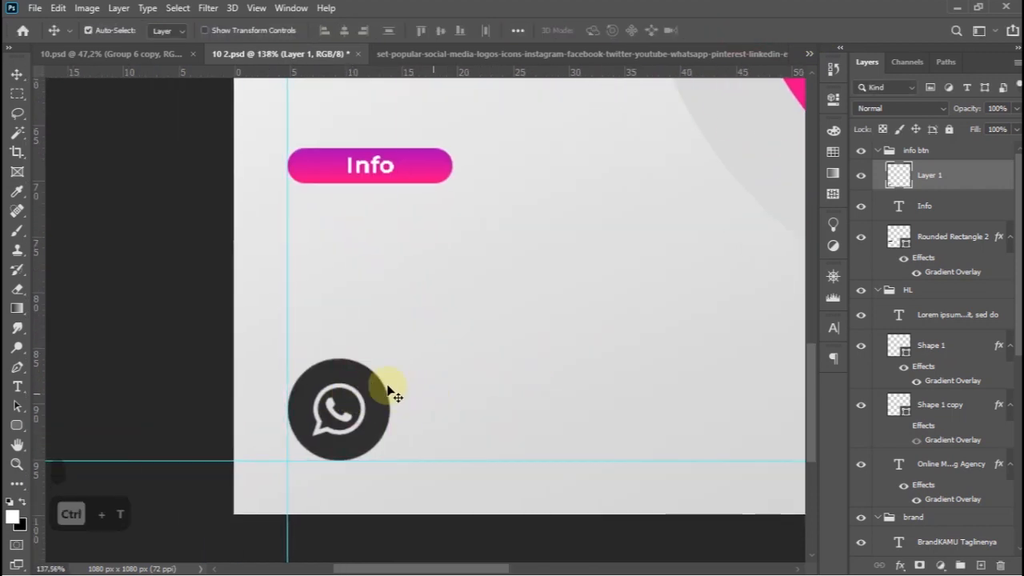
pyautogui.hotkey('ctrl', 't')
pyautogui.moveTo(389, 356); pyautogui.dragTo(369, 378)
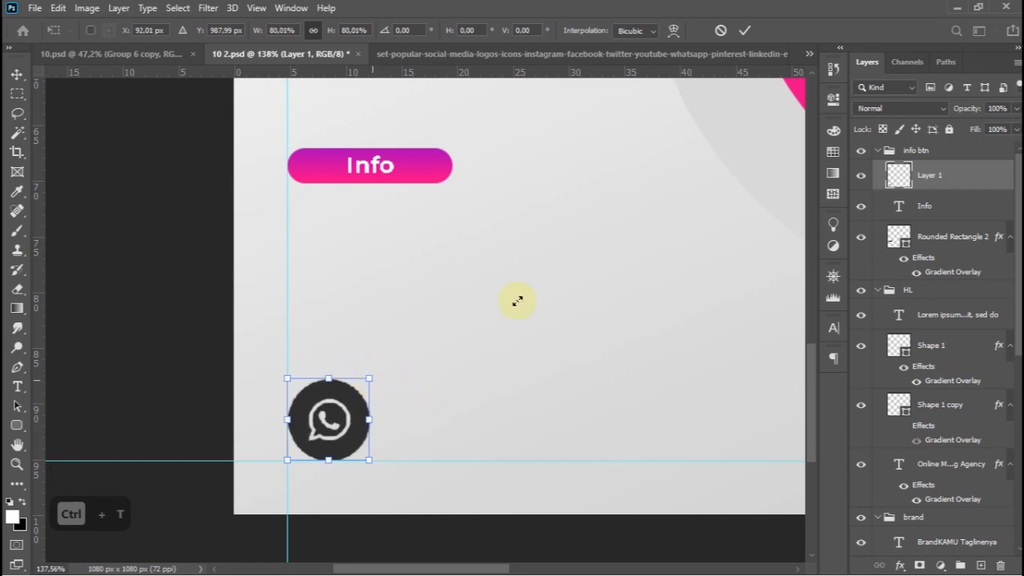
pyautogui.click(745, 30)
# Give the WhatsApp icon the pink-purple Gradient Overlay and place its layer in a new group named kontak above info btn.
pyautogui.moveTo(969, 189); pyautogui.dragTo(891, 155)
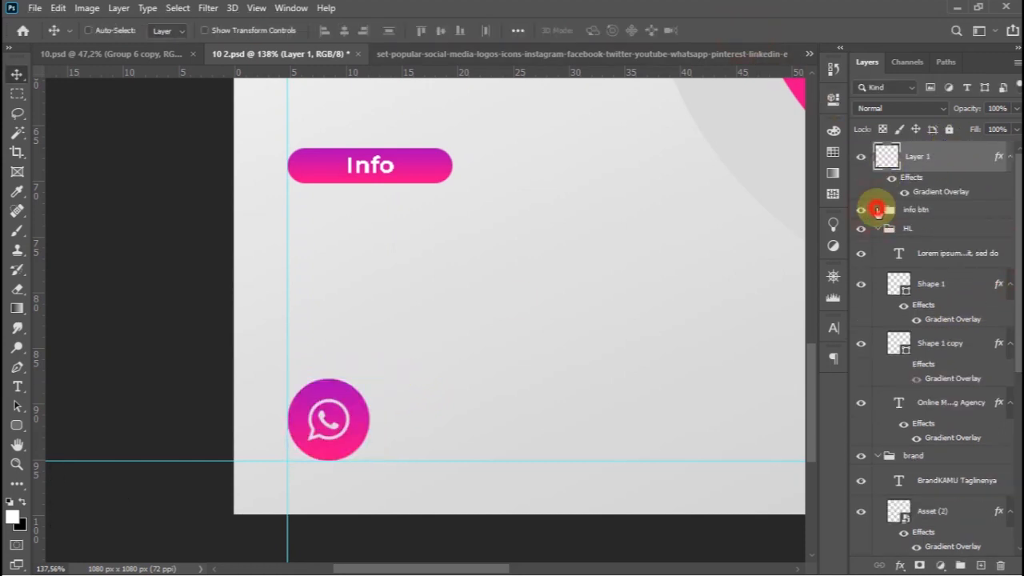
pyautogui.click(960, 565)
pyautogui.click(914, 150)
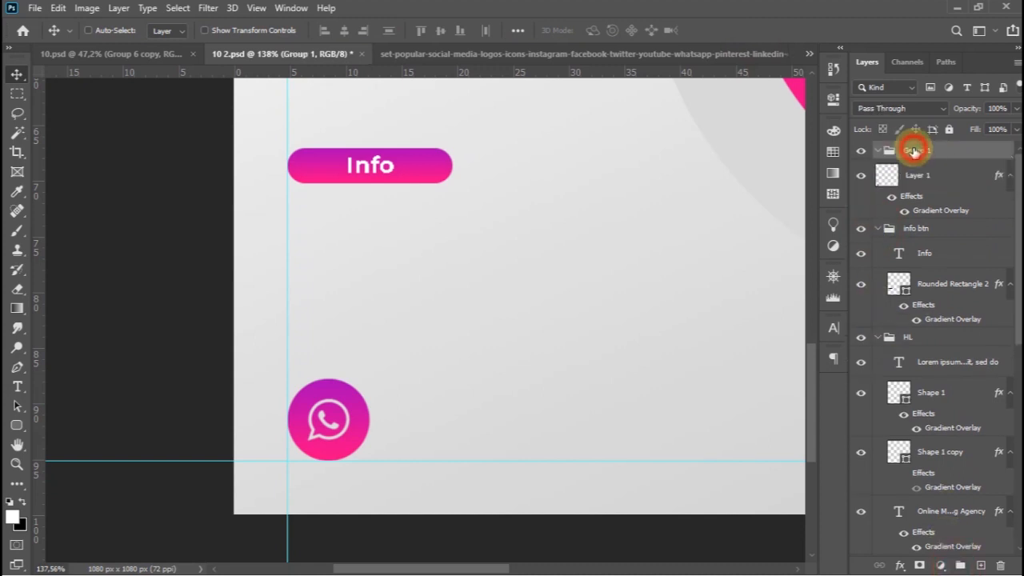
pyautogui.write('kontak')
pyautogui.press('Return')
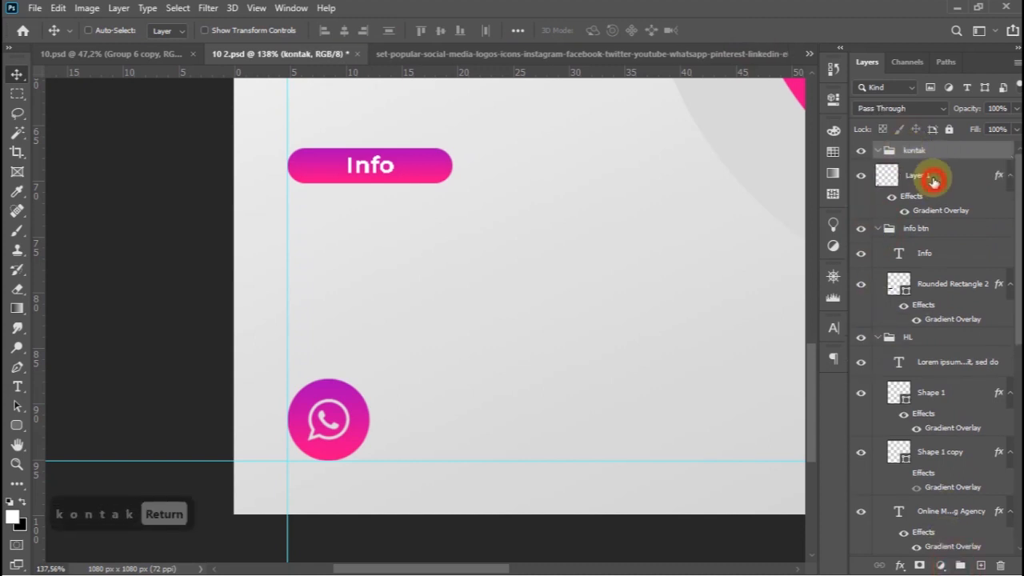
pyautogui.click(962, 164)
pyautogui.moveTo(946, 146); pyautogui.dragTo(946, 148)
# Add two-line text beside the WhatsApp icon reading "Untuk Info Hubungi :" and a +62 placeholder phone number masked with x characters.
pyautogui.keyDown('alt'); pyautogui.scroll(-4, 400, 377); pyautogui.keyUp('alt')
pyautogui.scroll(3, 343, 435)
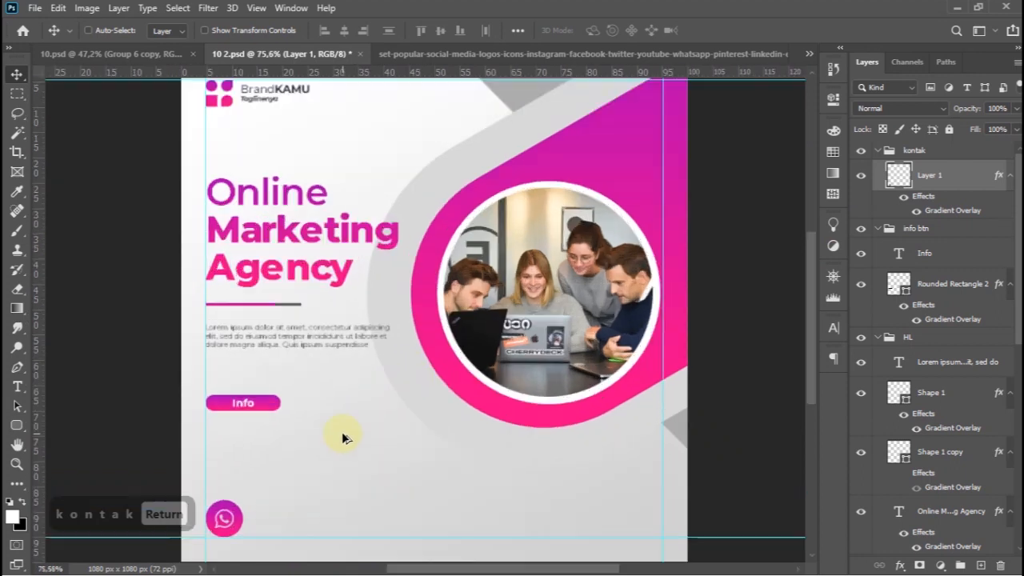
pyautogui.keyDown('alt'); pyautogui.scroll(2, 527, 282); pyautogui.keyUp('alt')
pyautogui.moveTo(526, 281); pyautogui.dragTo(687, 99)
pyautogui.click(18, 387)
pyautogui.click(398, 358)
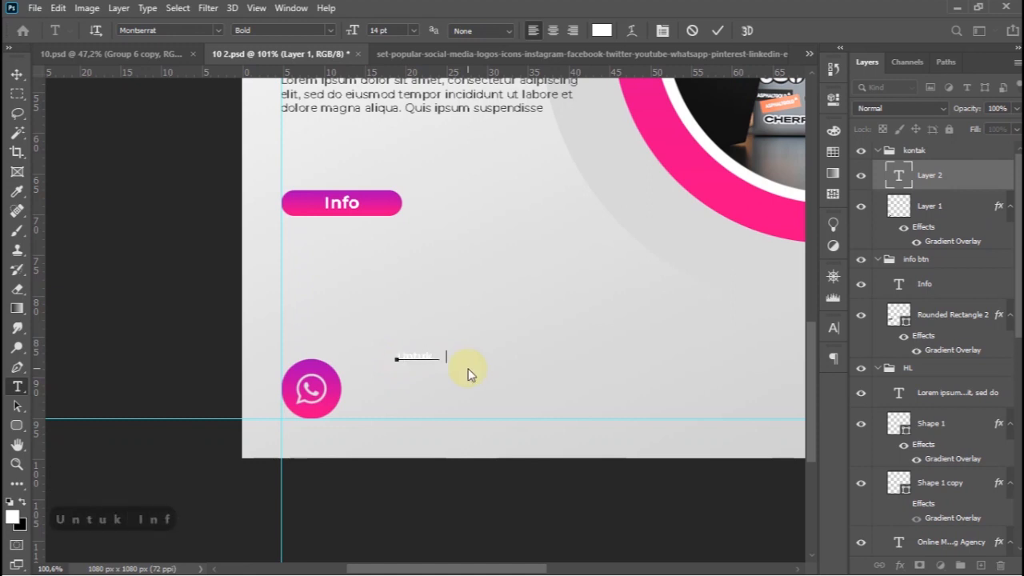
pyautogui.write('Hubungi')
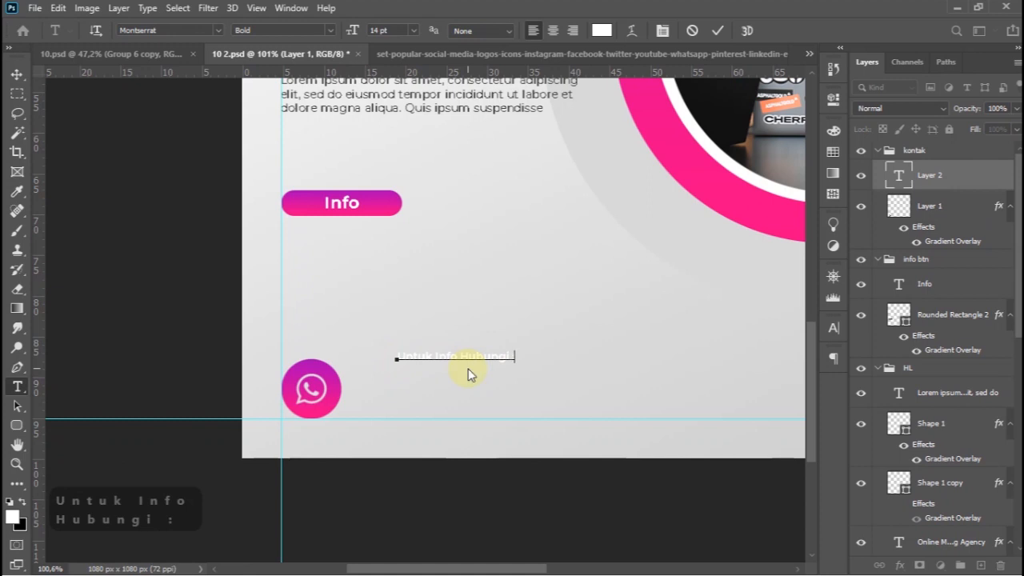
pyautogui.press('Return')
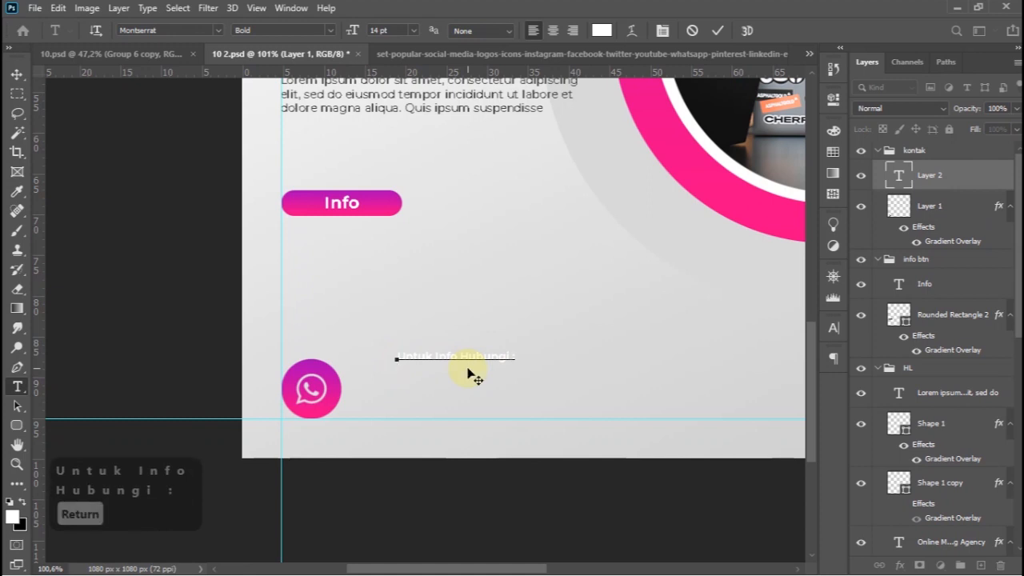
pyautogui.write('+6')
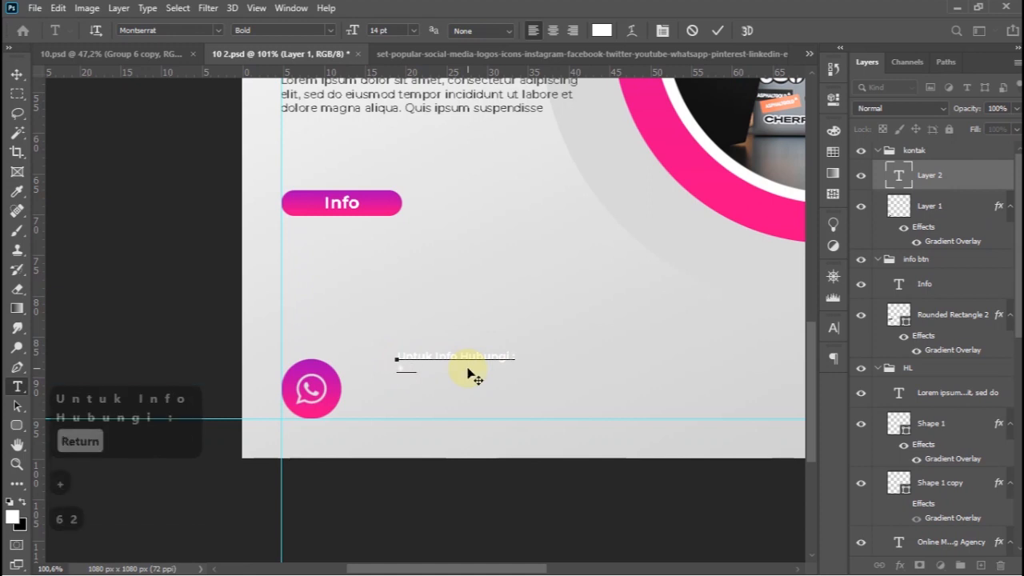
pyautogui.write('2 xxxx')
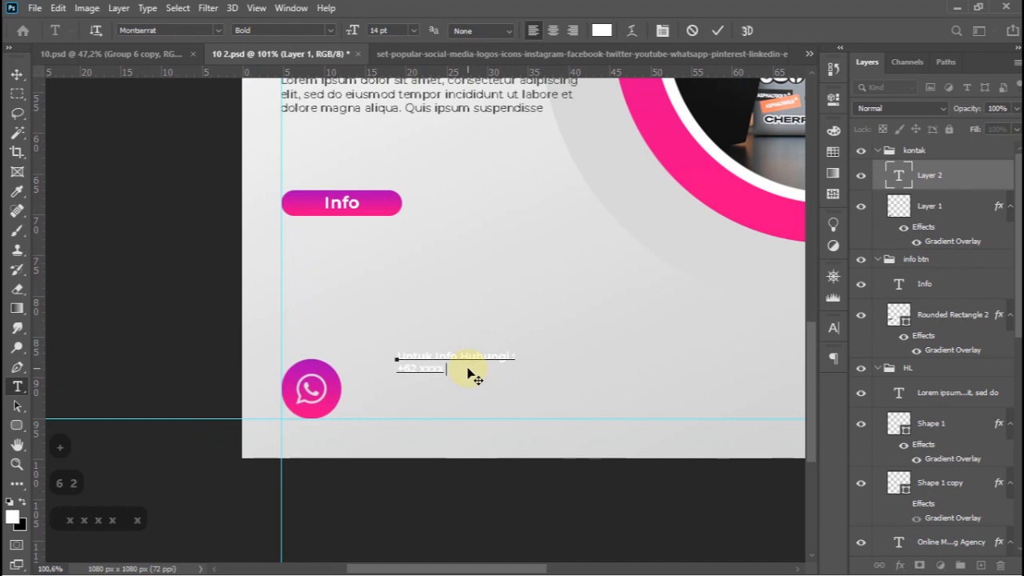
pyautogui.write(' xxxx xx')
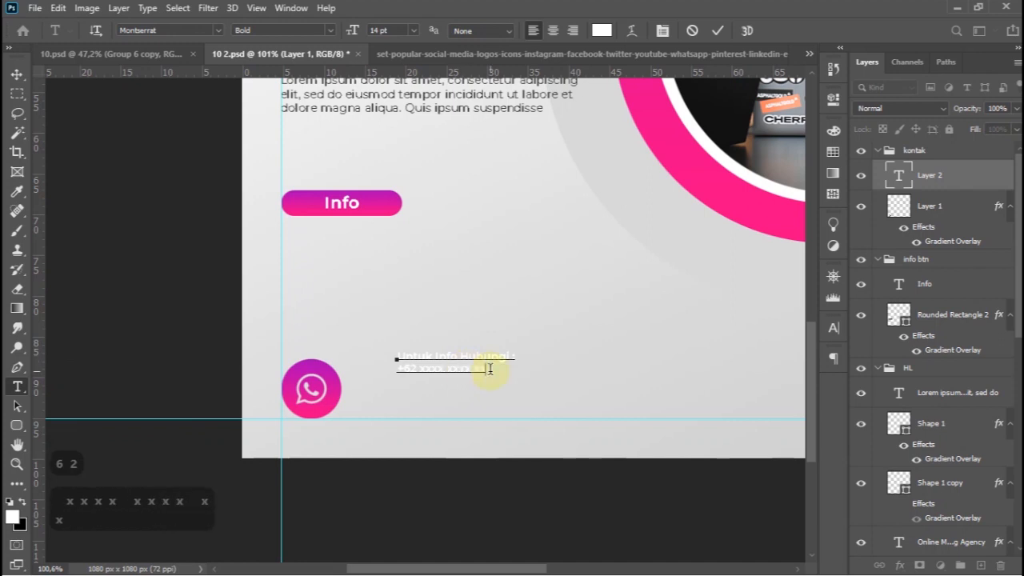
# Change the colour of both contact text lines from white to dark grey.
pyautogui.hotkey('ctrl', 'a')
pyautogui.click(601, 29)
pyautogui.moveTo(677, 329); pyautogui.dragTo(590, 429)
pyautogui.click(943, 279)
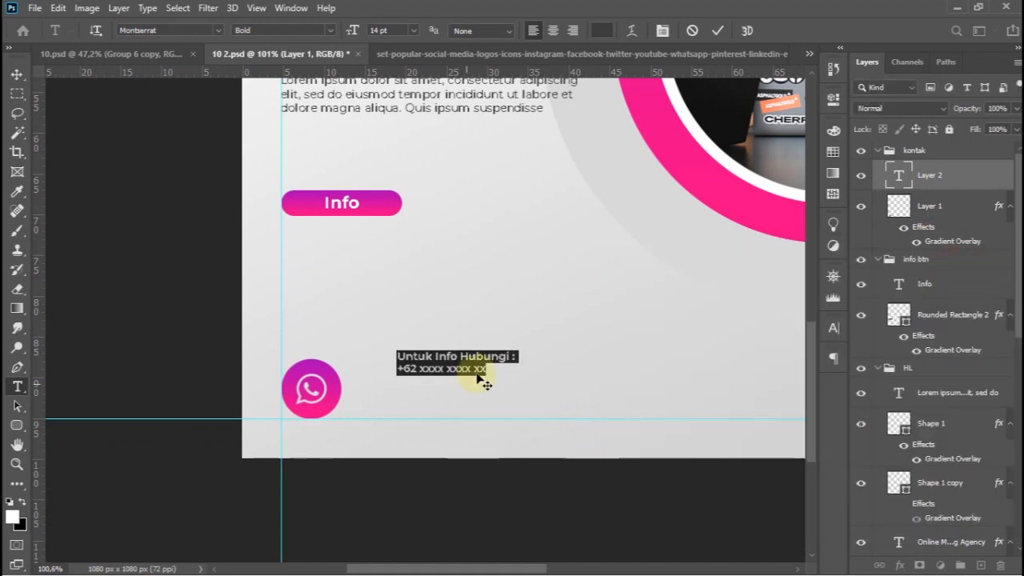
# Enlarge the placeholder phone number line by a factor of 1.618 to 22.65 pt.
pyautogui.moveTo(480, 371); pyautogui.dragTo(396, 368)
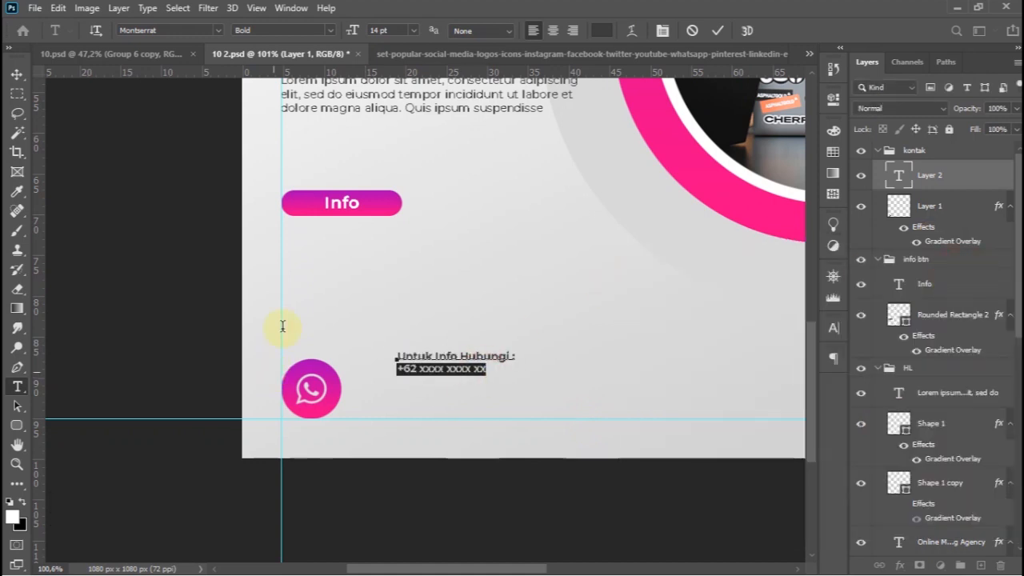
pyautogui.click(376, 30)
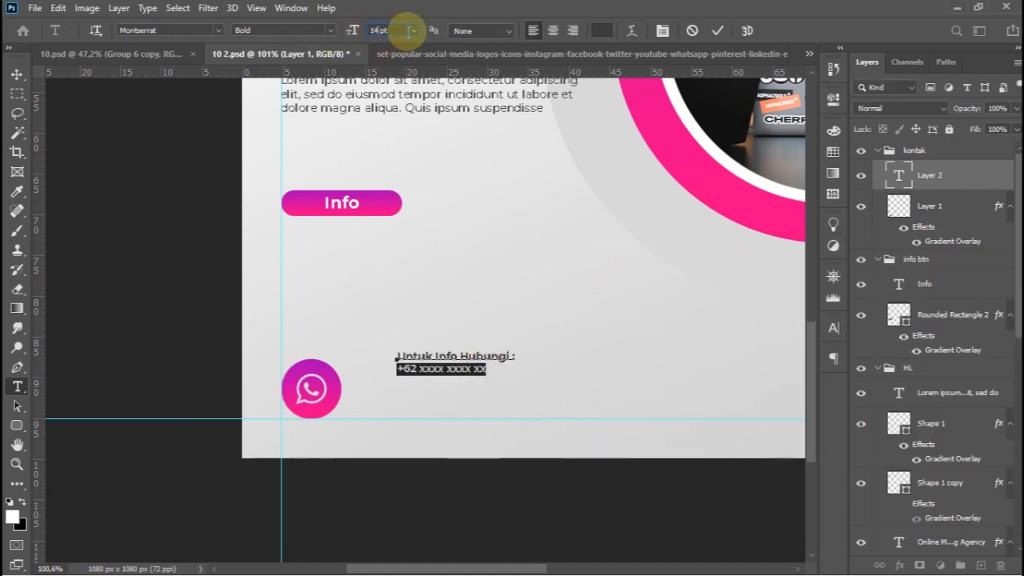
pyautogui.write('*1,618')
pyautogui.press('Return')
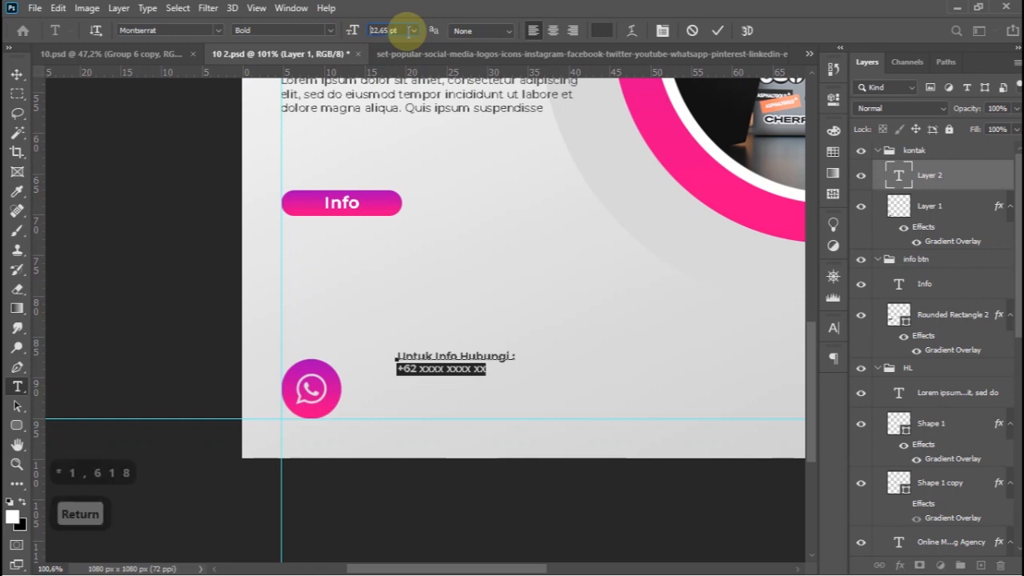
# Change the "Untuk Info Hubungi :" line to a lighter Montserrat weight and move the contact text close beside the WhatsApp icon.
pyautogui.moveTo(515, 354); pyautogui.dragTo(390, 357)
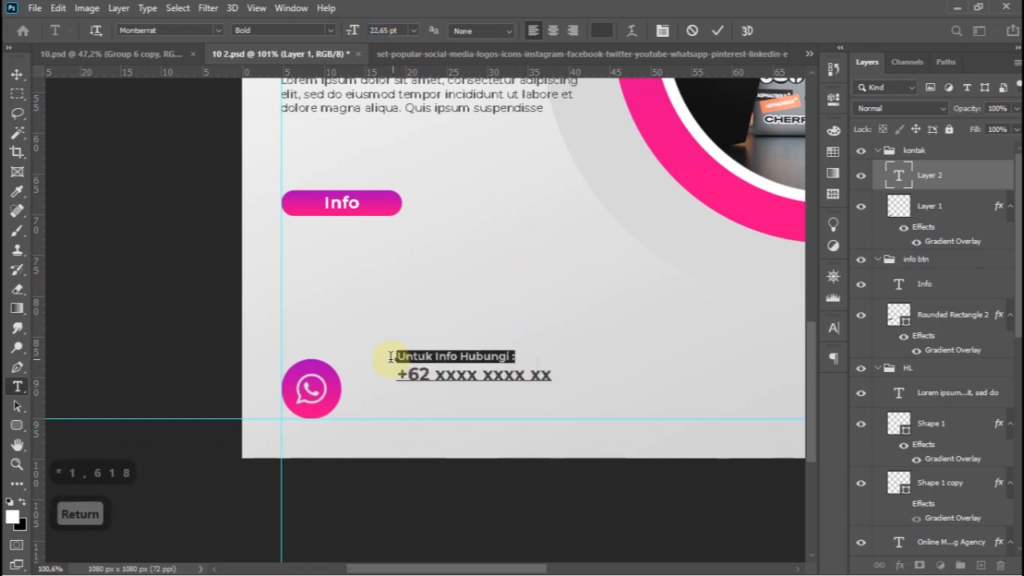
pyautogui.click(329, 31)
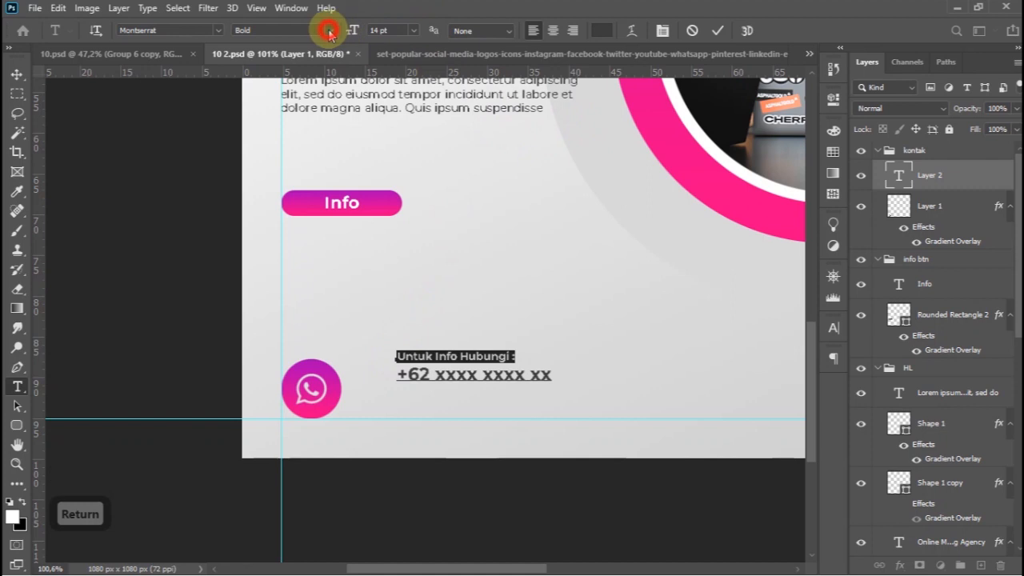
pyautogui.click(273, 118)
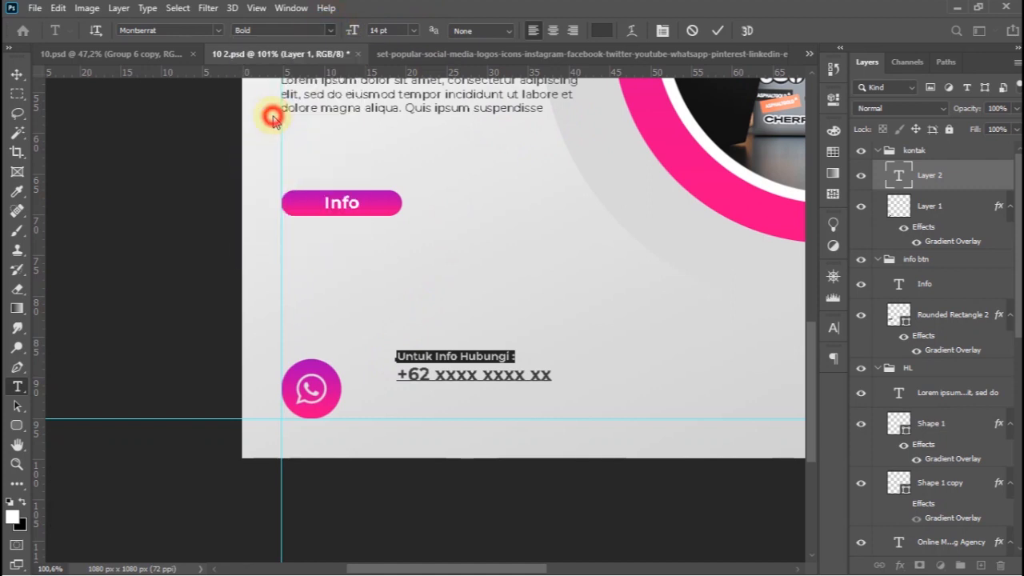
pyautogui.click(719, 32)
pyautogui.moveTo(473, 367); pyautogui.dragTo(436, 387)
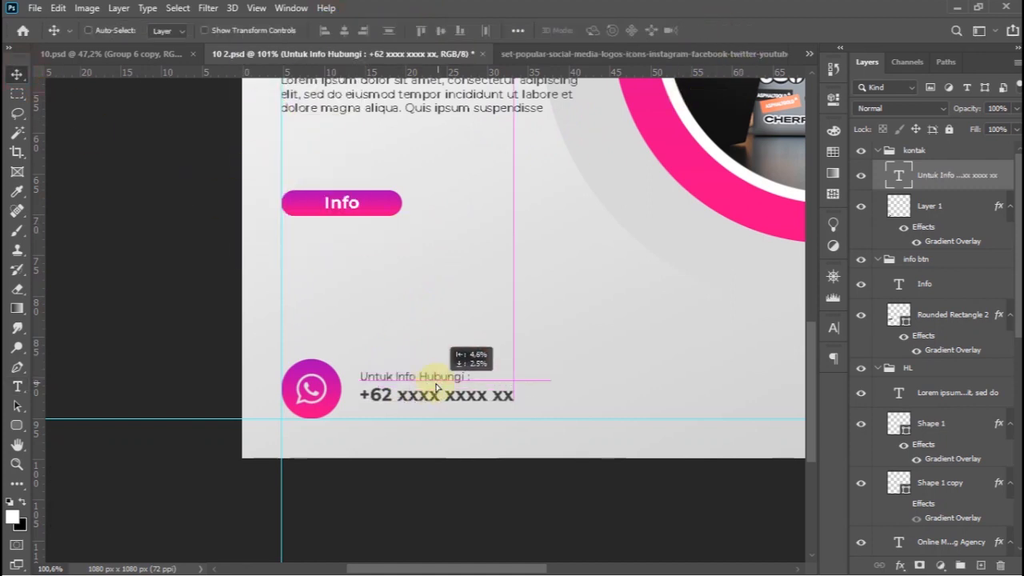
# Scale the contact text up proportionally and keep it vertically centred beside the WhatsApp icon.
pyautogui.hotkey('ctrl', '0')
pyautogui.scroll(2, 352, 462)
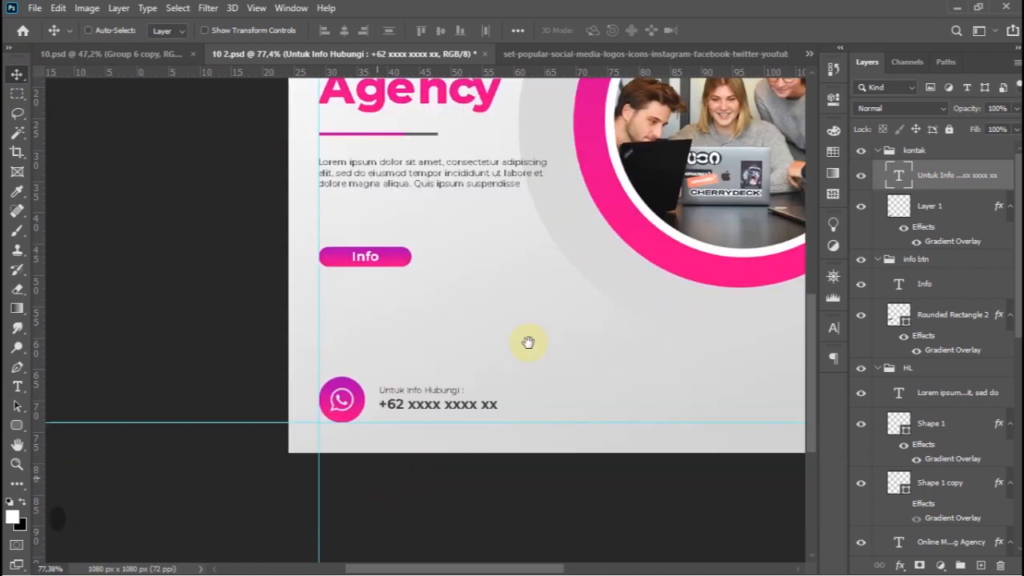
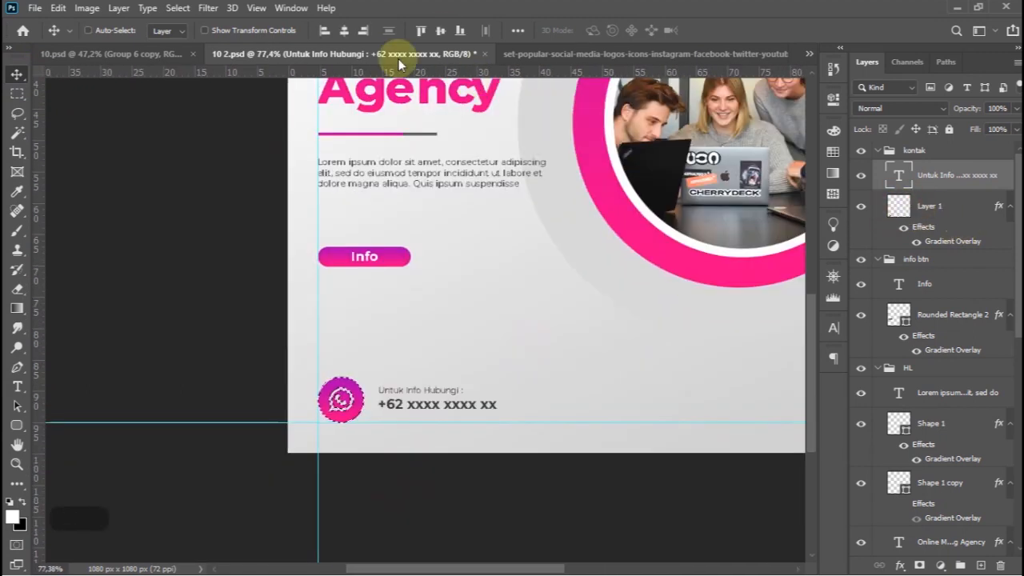
pyautogui.hotkey('ctrl', 'd')
pyautogui.hotkey('ctrl', 't')
pyautogui.moveTo(497, 398)
pyautogui.mouseDown()
pyautogui.moveTo(512, 398)
pyautogui.moveTo(492, 392)
pyautogui.moveTo(503, 393)
pyautogui.mouseUp()
pyautogui.click(746, 30)
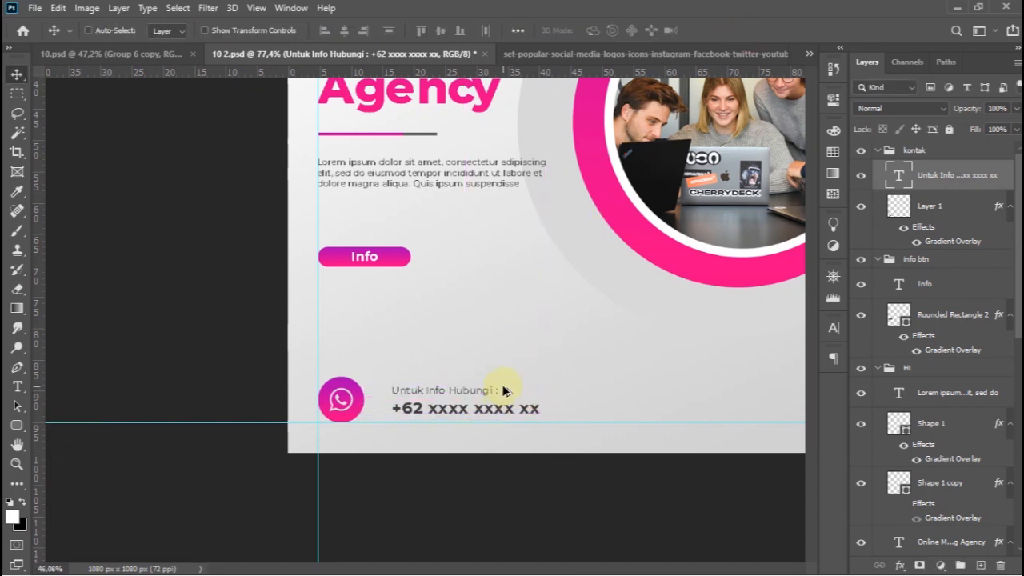
# Scale the WhatsApp icon down around its centre to about 70%, and once more to about 83%.
pyautogui.hotkey('ctrl', '0')
pyautogui.click(931, 208)
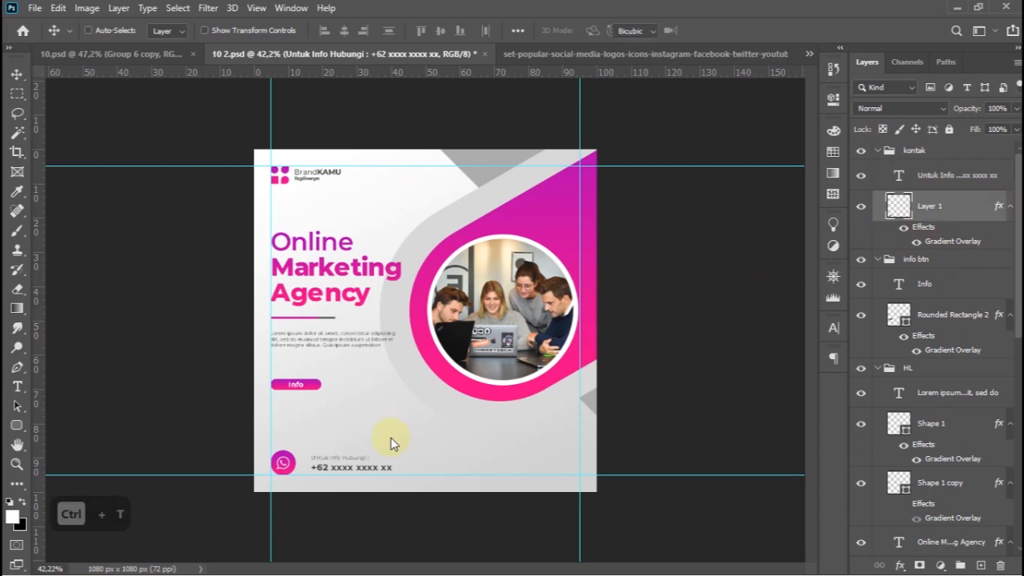
pyautogui.hotkey('ctrl', 't')
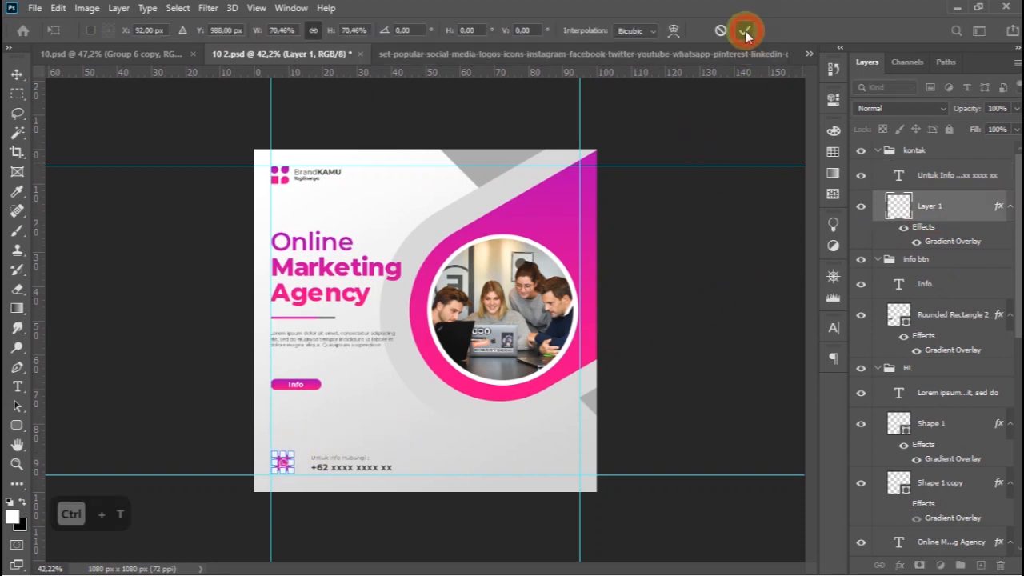
pyautogui.click(746, 32)
pyautogui.scroll(3, 316, 483)
pyautogui.hotkey('ctrl', 't')
pyautogui.moveTo(226, 500); pyautogui.dragTo(221, 507)
pyautogui.click(744, 30)
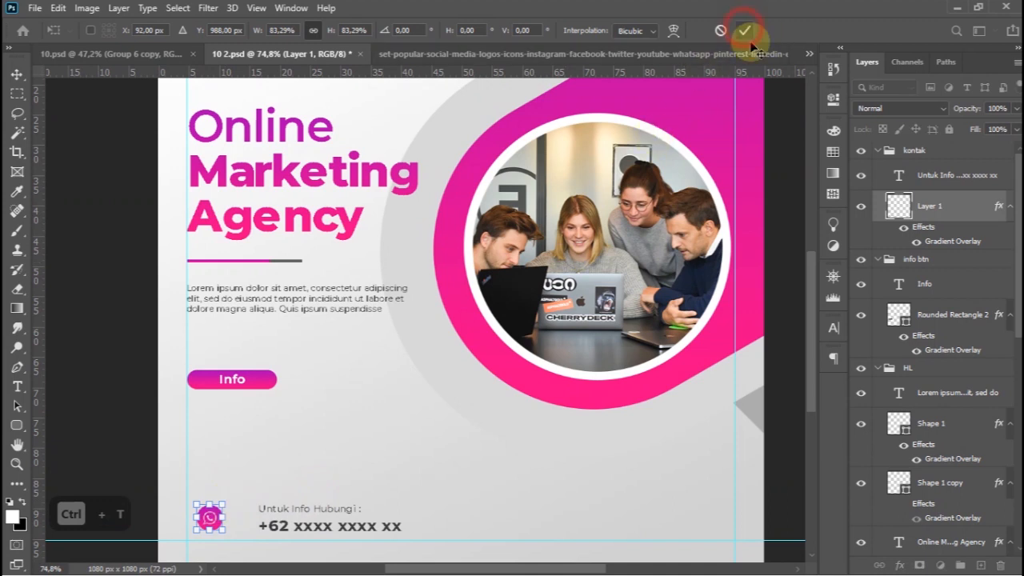
# Move the whole kontak group so the WhatsApp icon sits on the left and bottom guides.
pyautogui.click(916, 150)
pyautogui.moveTo(480, 402); pyautogui.dragTo(470, 405)
pyautogui.moveTo(416, 387); pyautogui.dragTo(419, 393)
pyautogui.scroll(-3, 373, 418)
pyautogui.scroll(2, 373, 419)
# Move only the contact text about 3.4% left, closer to the WhatsApp icon.
pyautogui.click(937, 176)
pyautogui.moveTo(573, 451); pyautogui.dragTo(557, 457)
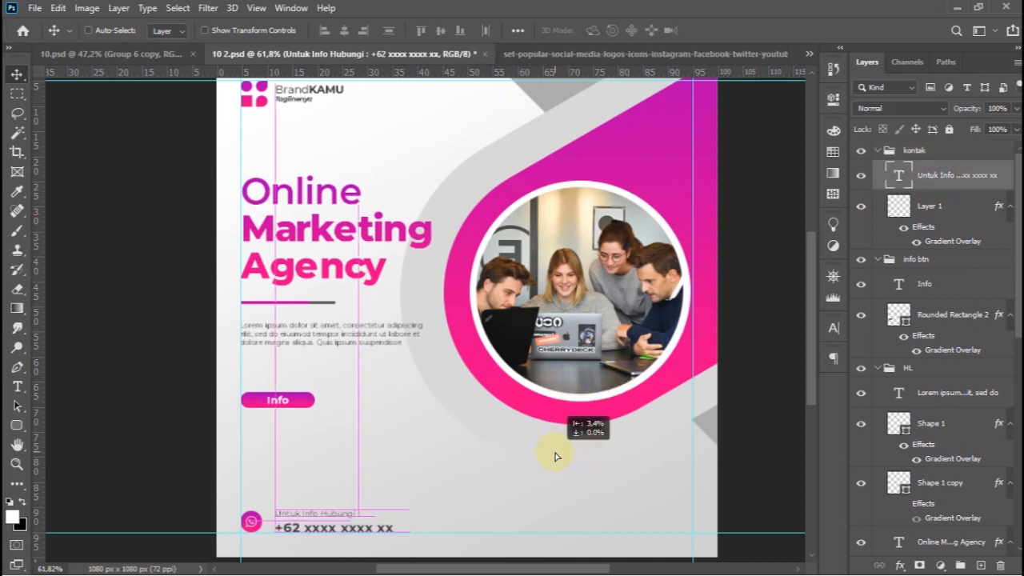
pyautogui.scroll(-2, 339, 449)
pyautogui.scroll(4, 337, 468)
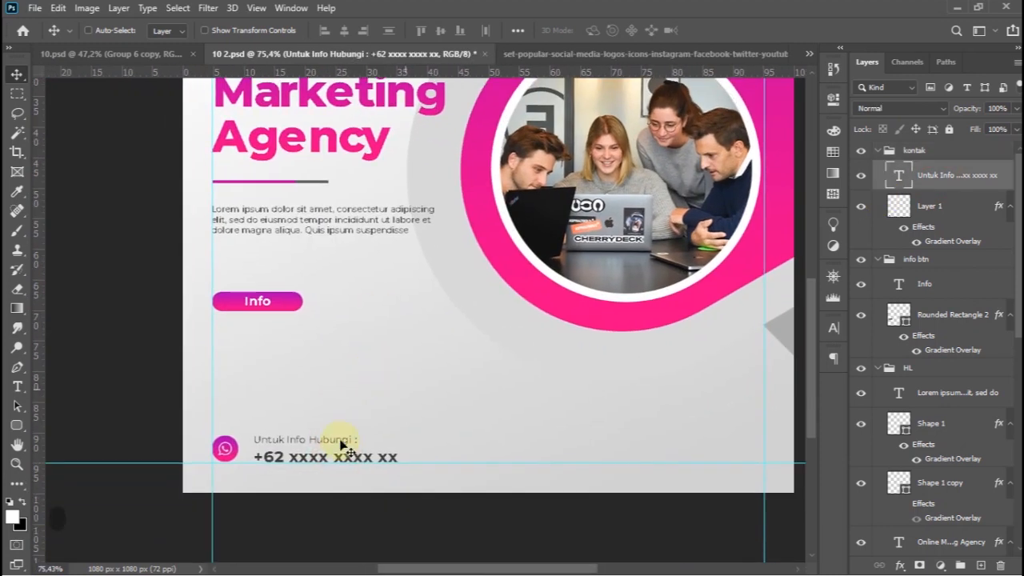
pyautogui.moveTo(496, 453); pyautogui.dragTo(688, 452)
pyautogui.doubleClick(623, 439)
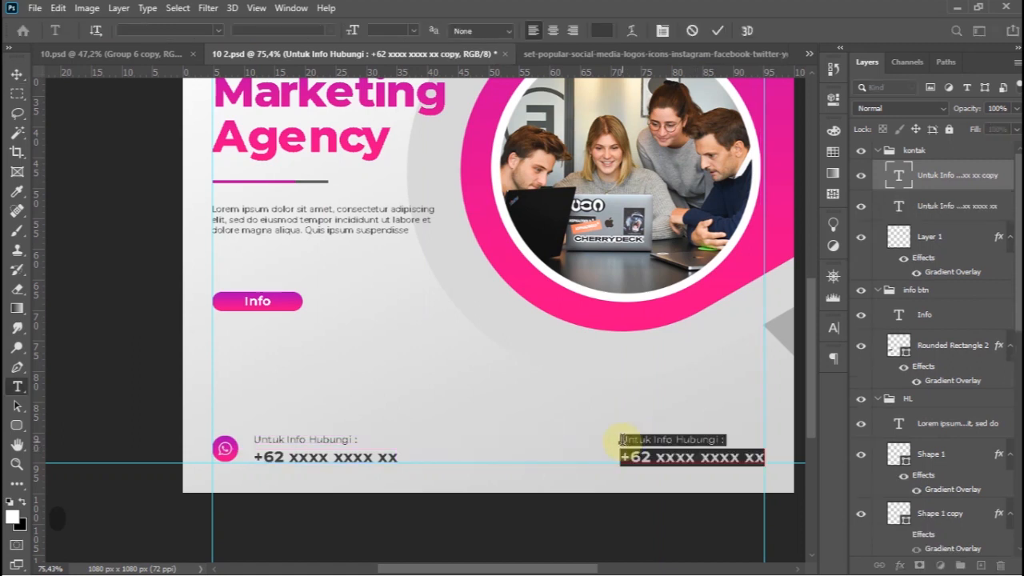
pyautogui.moveTo(624, 456); pyautogui.dragTo(775, 457)
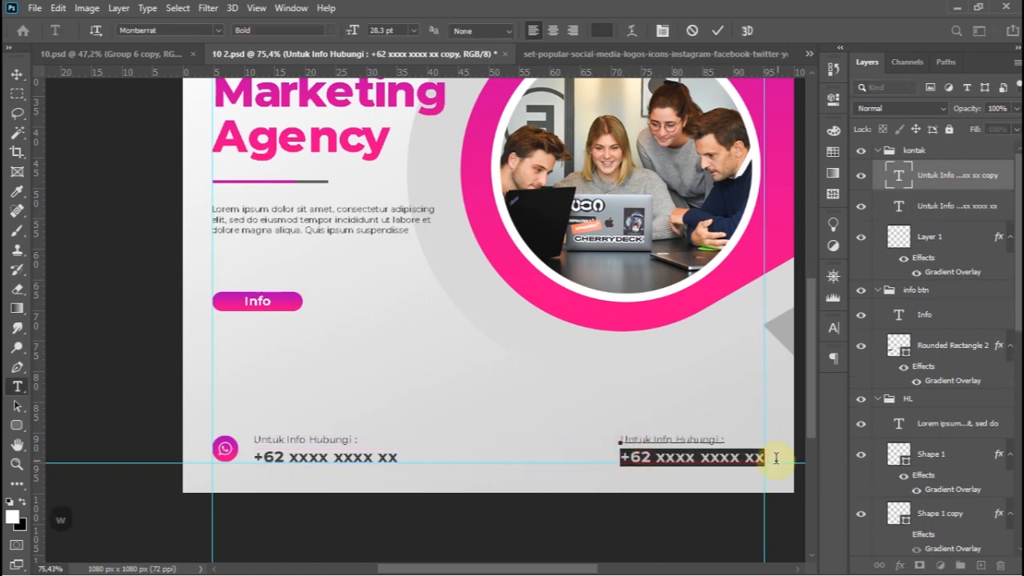
pyautogui.write('www.website')
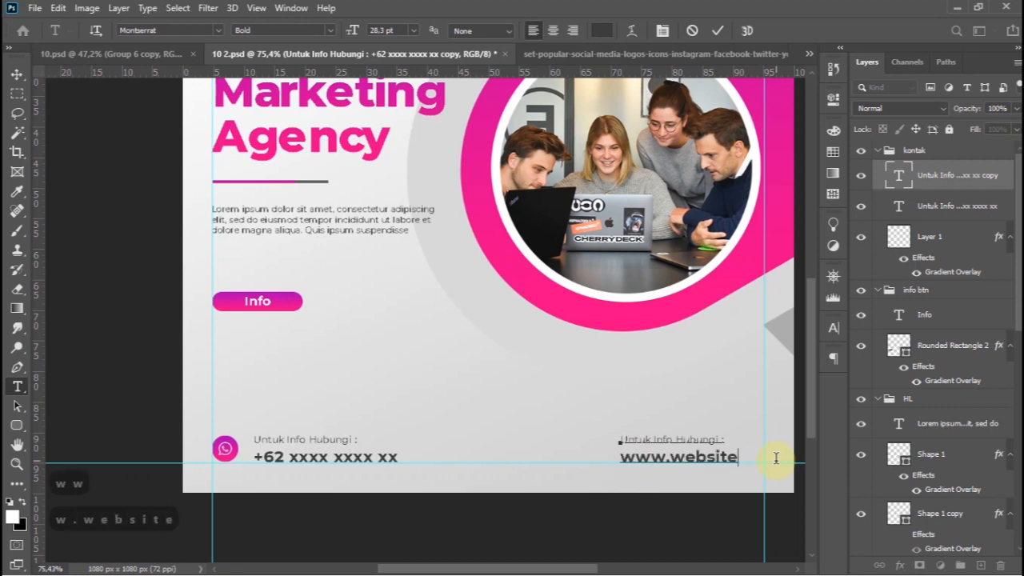
pyautogui.write('kamu')
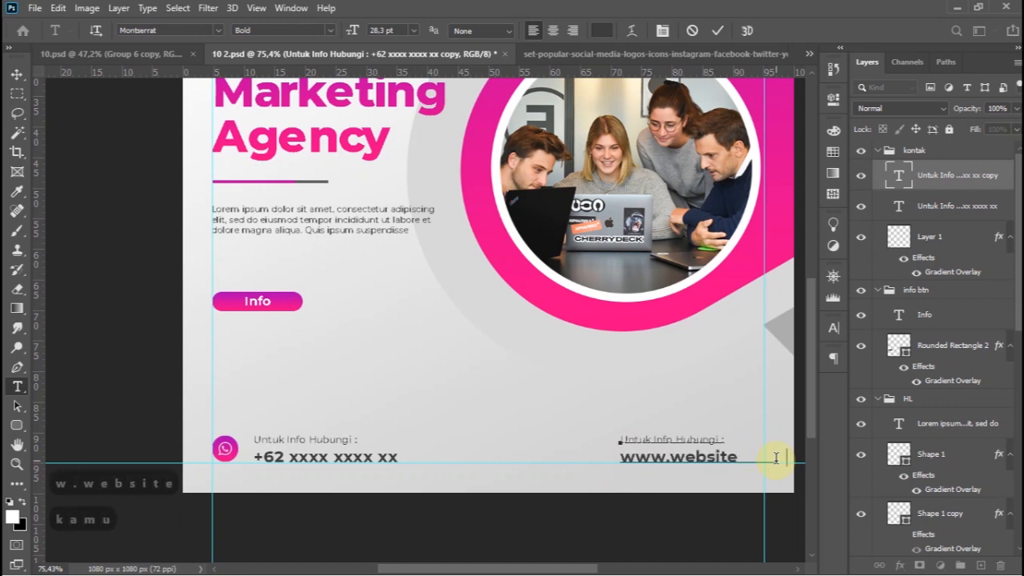
pyautogui.write('.co')
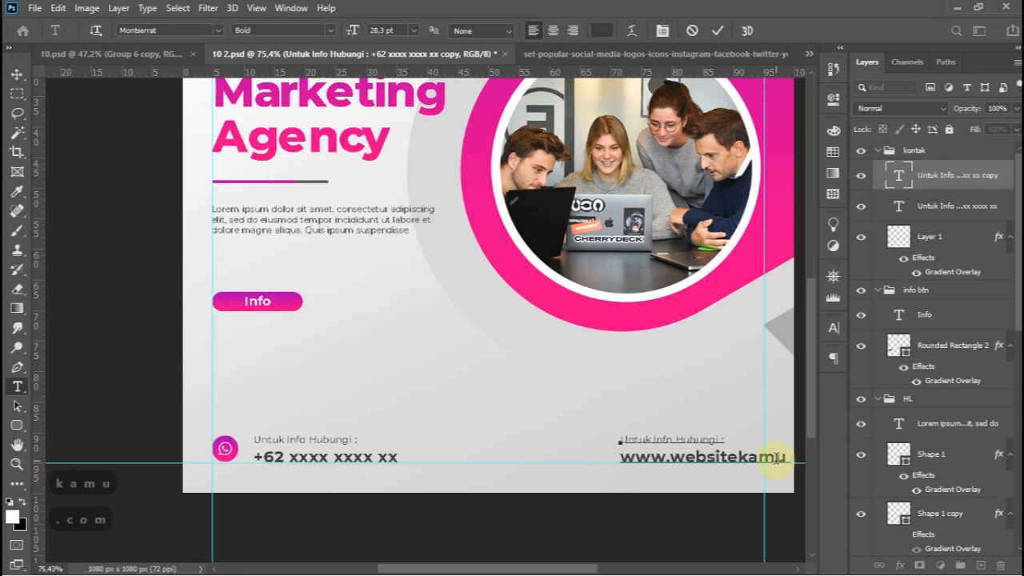
# Delete the "Untuk Info Hubungi :" line from the copied text, leaving only the website address.
pyautogui.moveTo(722, 440); pyautogui.dragTo(528, 440)
pyautogui.press('BackSpace')
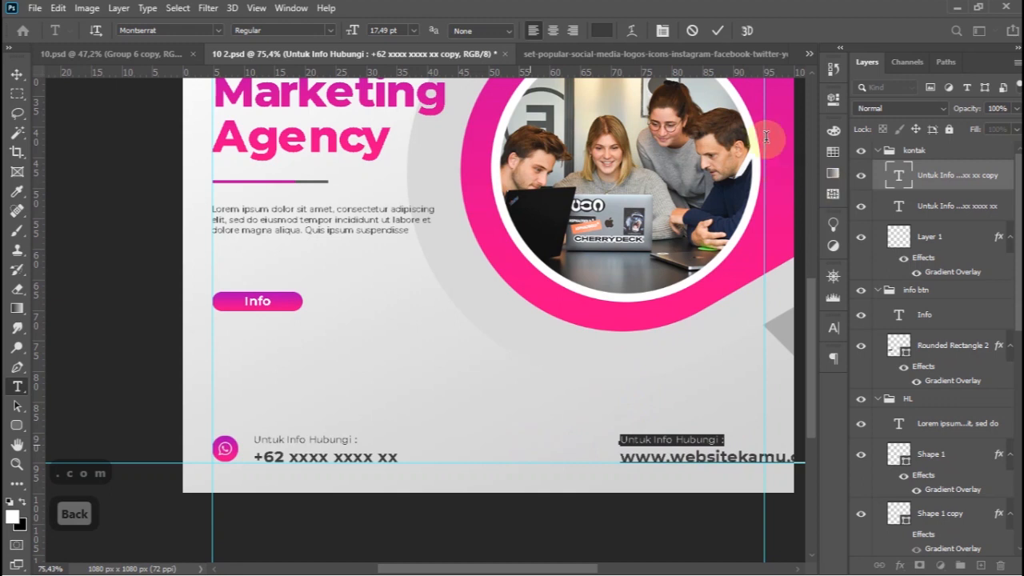
pyautogui.press('Delete')
pyautogui.click(717, 32)
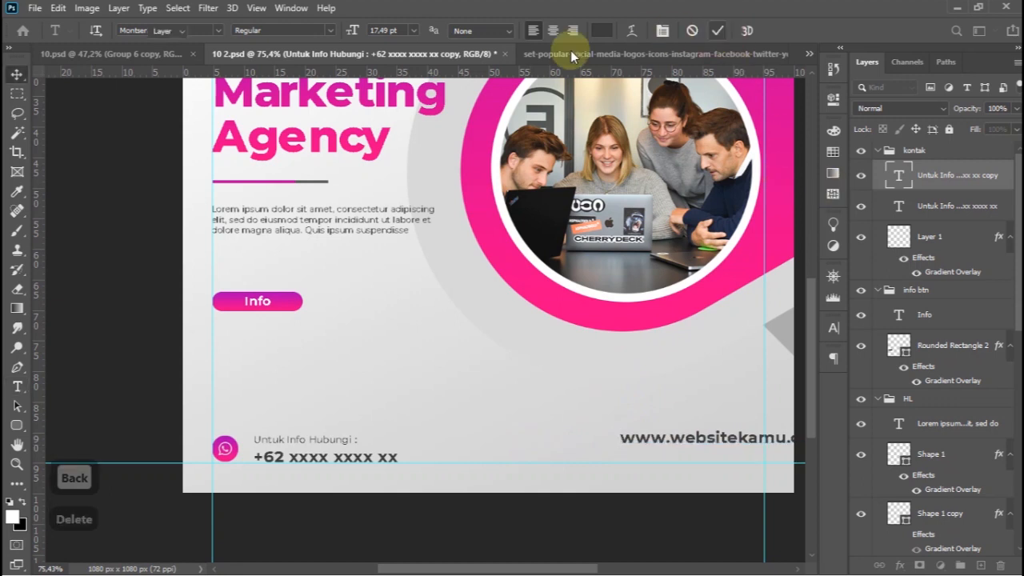
# Move the website text to the post's lower-right corner inside the guides and nudge it level with the phone number.
pyautogui.press('v')
pyautogui.moveTo(697, 432); pyautogui.dragTo(639, 322)
pyautogui.scroll(-5, 640, 454)
pyautogui.scroll(5, 640, 455)
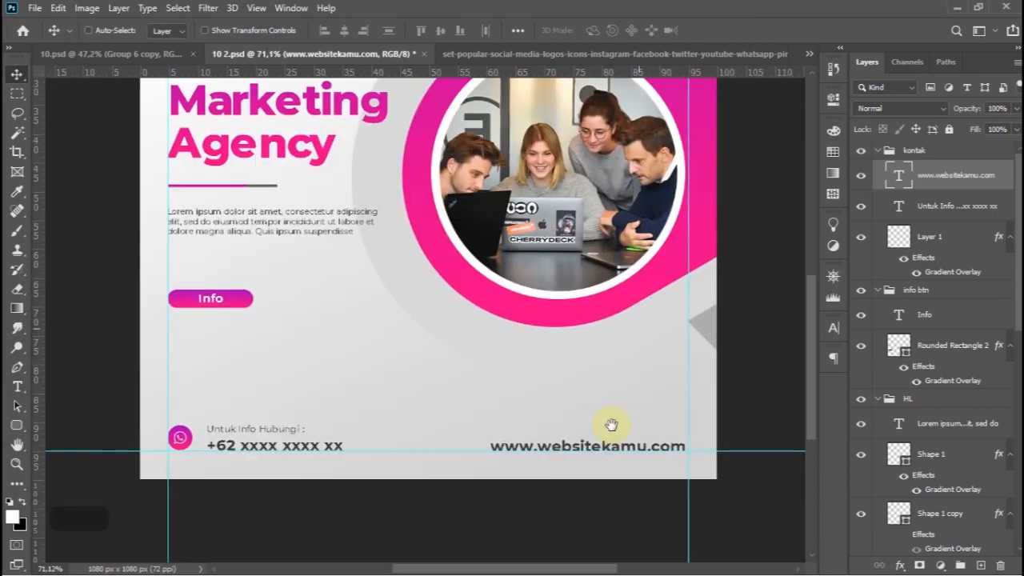
pyautogui.press('Up')
pyautogui.press('Up')
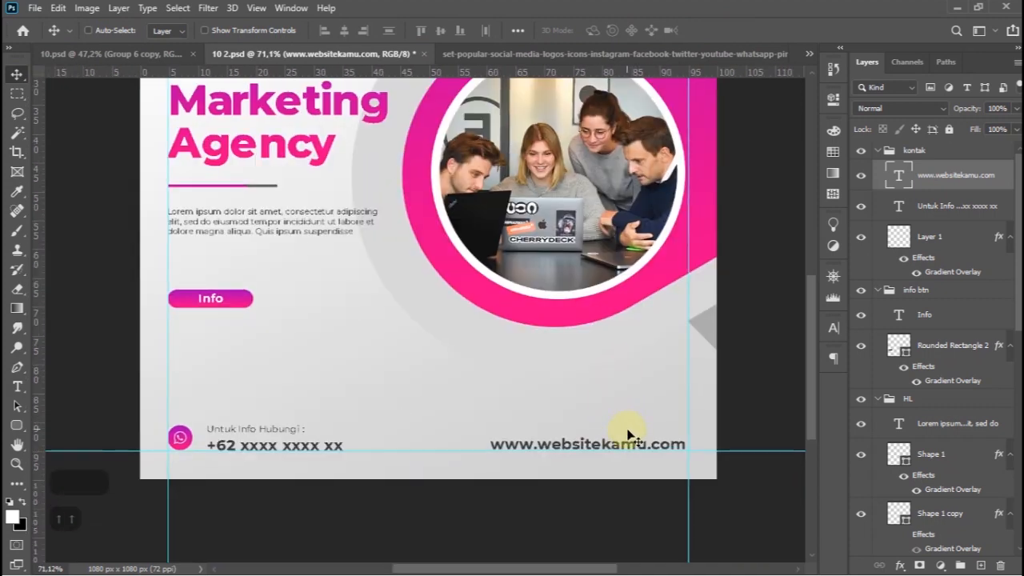
# Duplicate the website text beneath the Info button, starting on the left guide, and scale the copy proportionally to about 57%.
pyautogui.scroll(3, 628, 435)
pyautogui.scroll(-2, 626, 434)
pyautogui.moveTo(626, 450); pyautogui.dragTo(272, 285)
pyautogui.scroll(3, 235, 339)
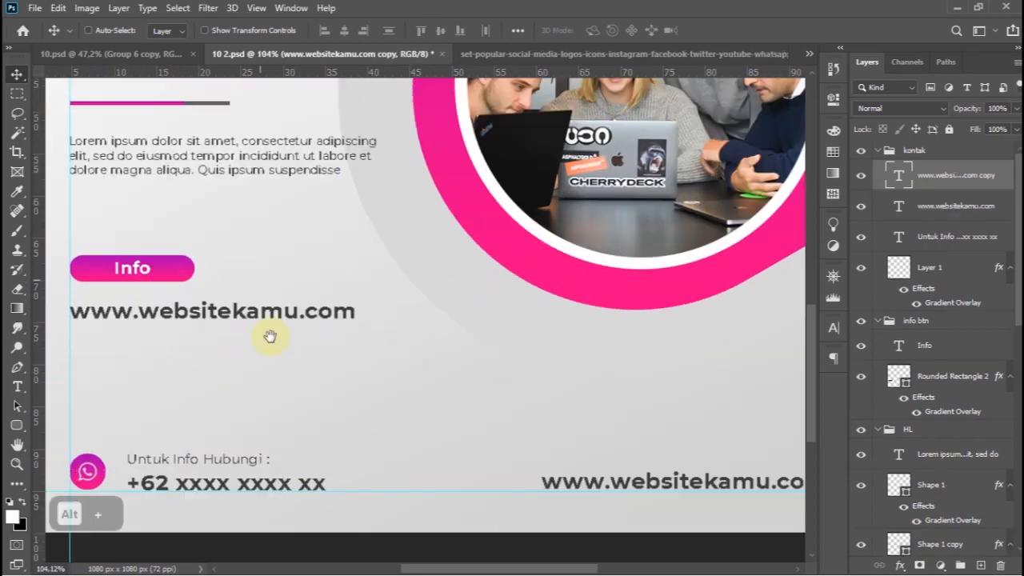
pyautogui.moveTo(270, 336); pyautogui.dragTo(455, 413)
pyautogui.hotkey('ctrl', 't')
pyautogui.moveTo(534, 388); pyautogui.dragTo(411, 376)
pyautogui.click(744, 31)
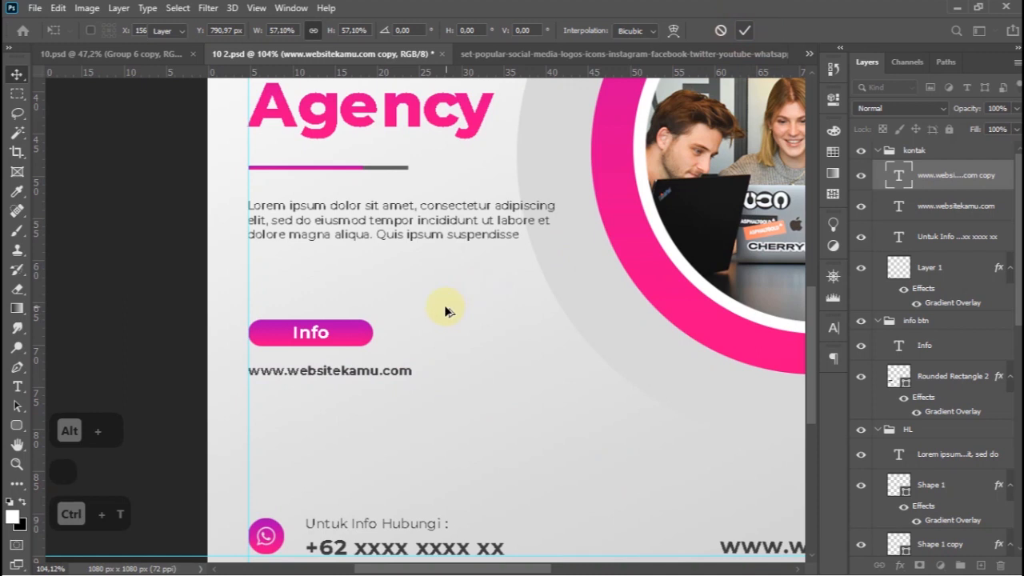
# Try to replace the website text in the post's lower-right corner with a placeholder e-mail address.
pyautogui.hotkey('ctrl', '0')
pyautogui.moveTo(366, 411); pyautogui.dragTo(362, 414)
pyautogui.scroll(2, 547, 461)
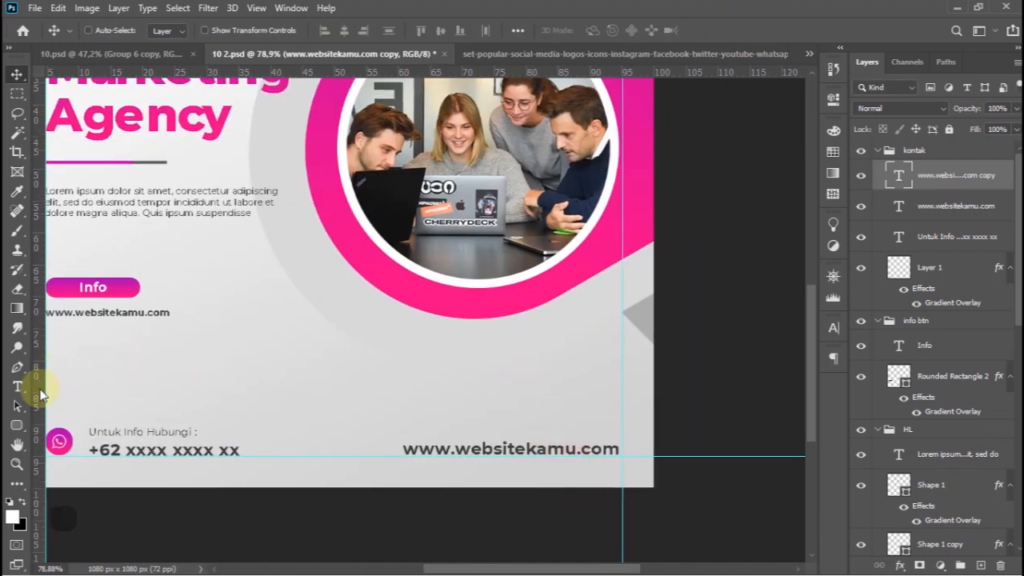
pyautogui.click(18, 387)
pyautogui.click(404, 448)
pyautogui.moveTo(582, 448); pyautogui.dragTo(716, 442)
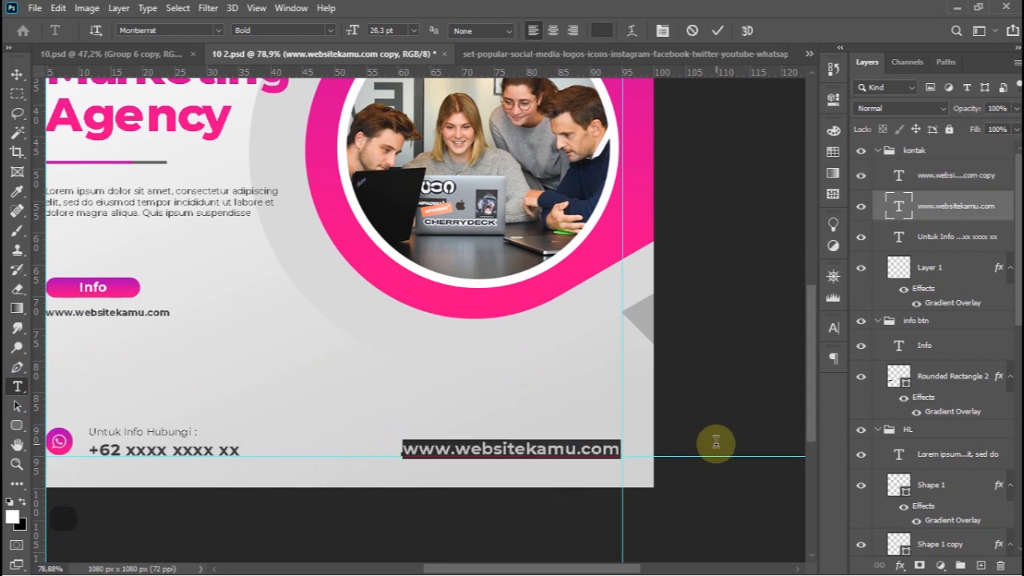
pyautogui.write('email@')
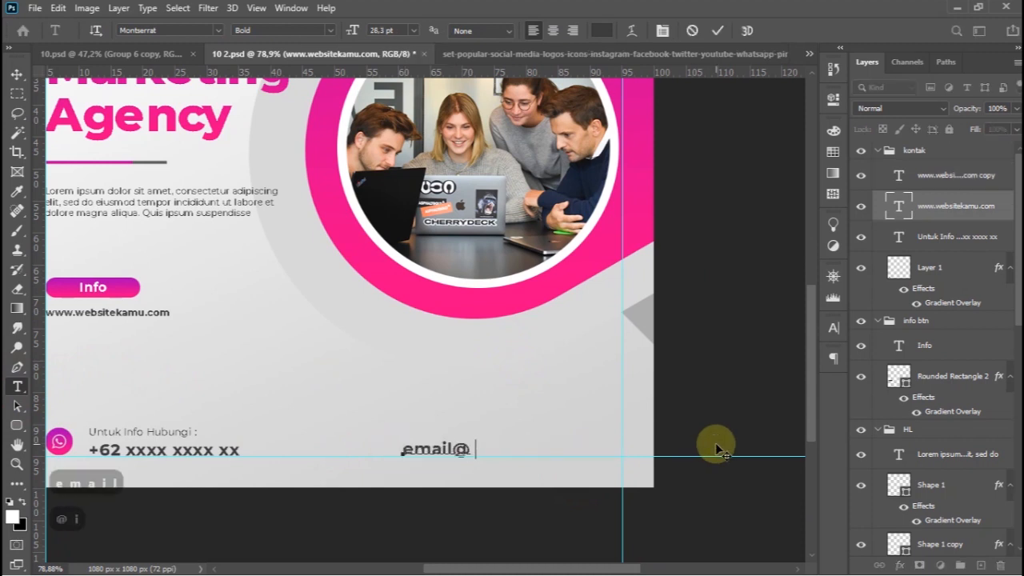
pyautogui.press('BackSpace')
pyautogui.press('BackSpace')
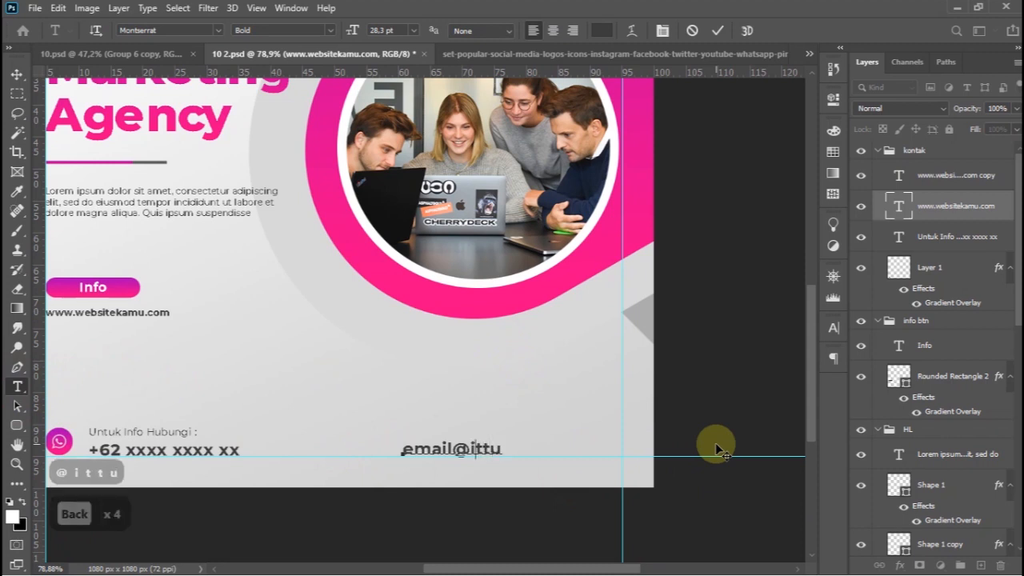
pyautogui.write('itus')
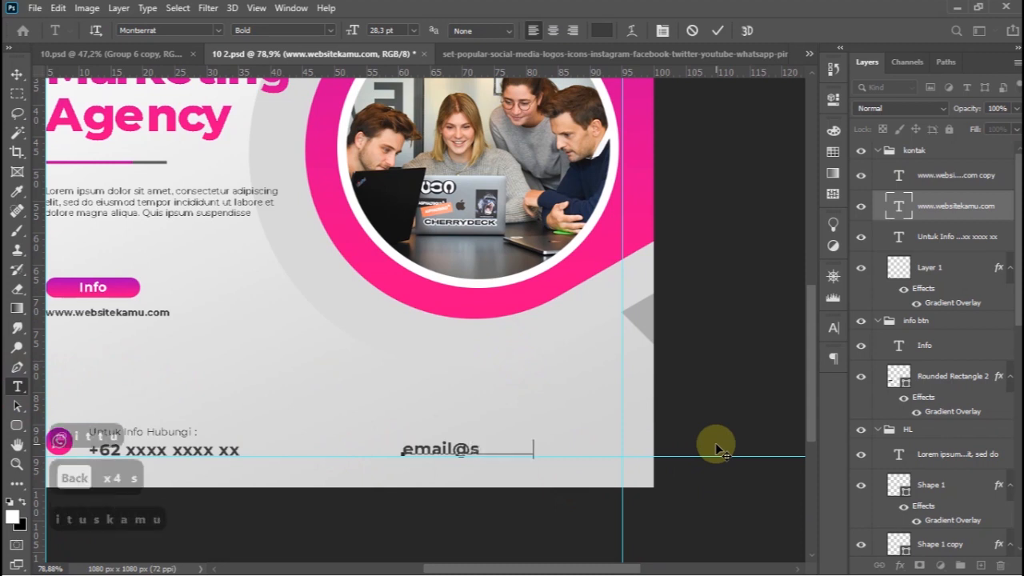
pyautogui.write('.com')
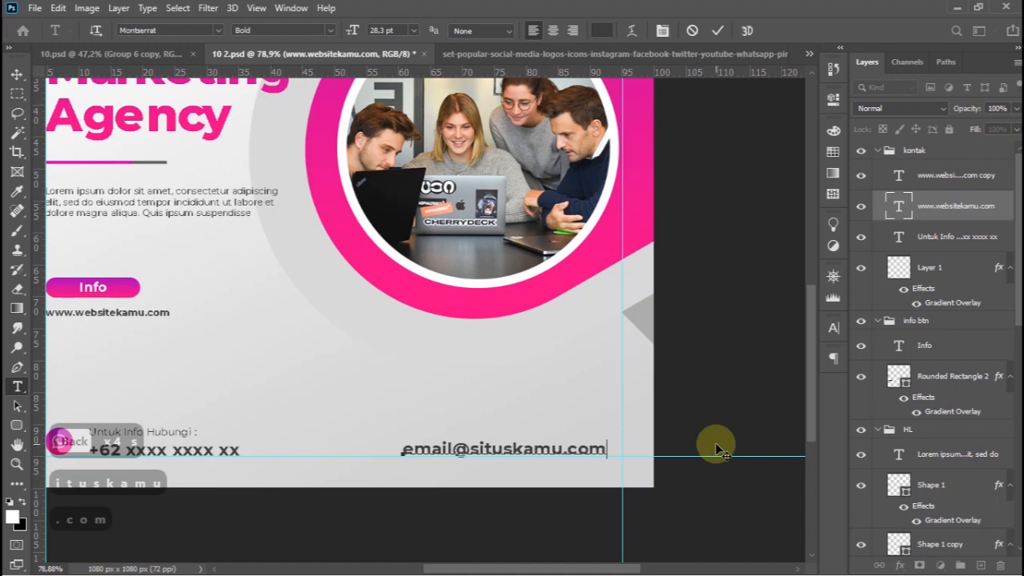
pyautogui.click(717, 31)
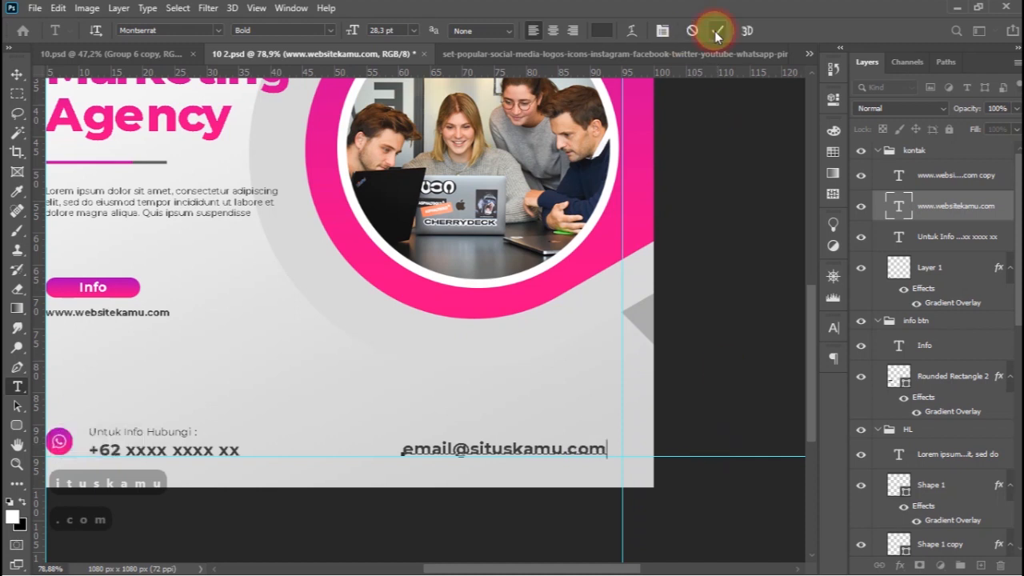
# Undo the e-mail text edit and shift the large website text so its end meets the right guide.
pyautogui.click(19, 75)
pyautogui.moveTo(379, 361); pyautogui.dragTo(391, 361)
pyautogui.hotkey('ctrl', 'z')
pyautogui.moveTo(401, 402); pyautogui.dragTo(410, 404)
pyautogui.hotkey('ctrl', 'z')
pyautogui.hotkey('ctrl', 'shift', 'z')
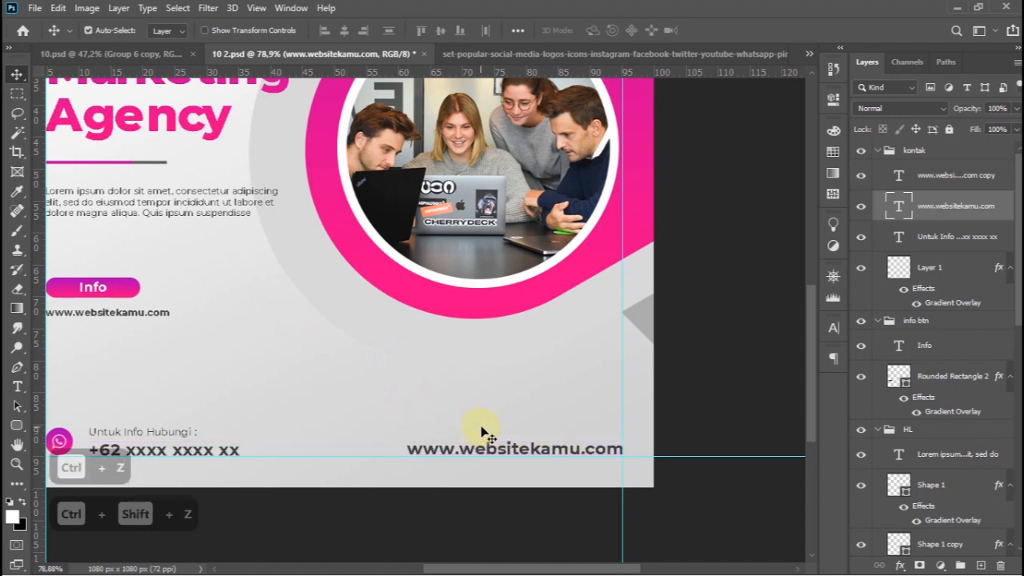
pyautogui.hotkey('ctrl', 'shift', 'z')
# Replace the large website text in the post's lower-right corner with a placeholder e-mail address and commit the edit.
pyautogui.press('t')
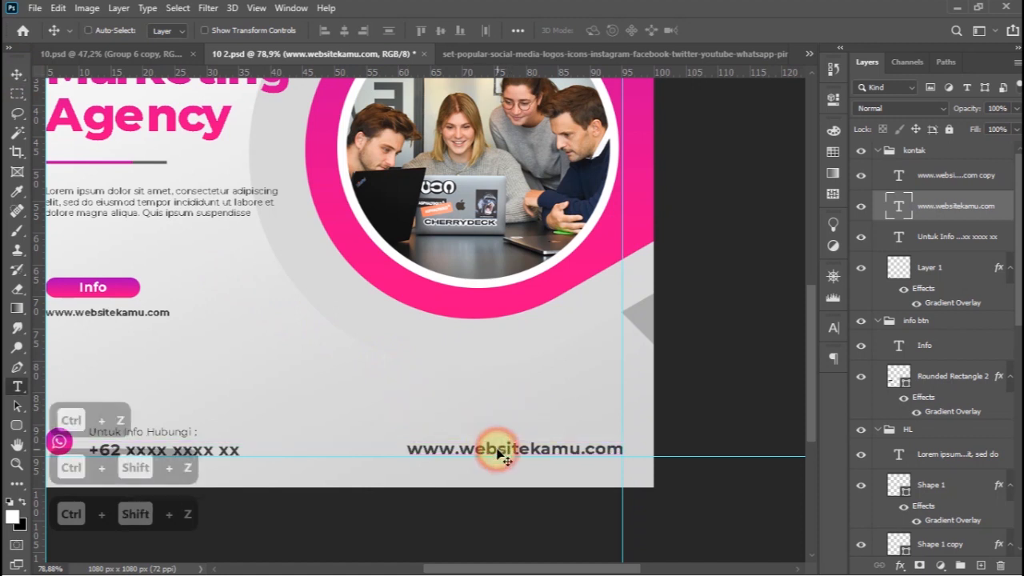
pyautogui.click(420, 449)
pyautogui.moveTo(409, 448); pyautogui.dragTo(721, 446)
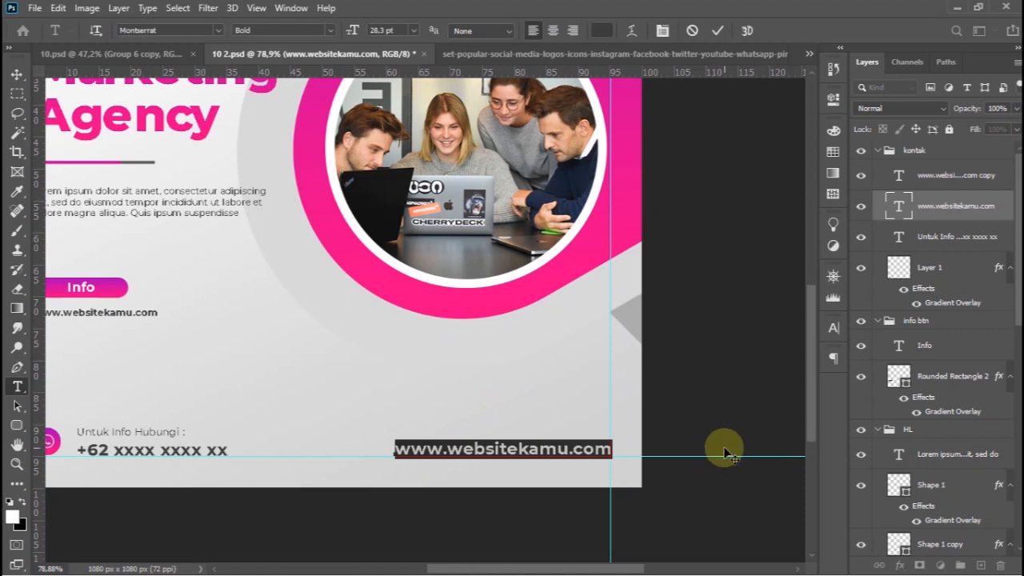
pyautogui.write('email')
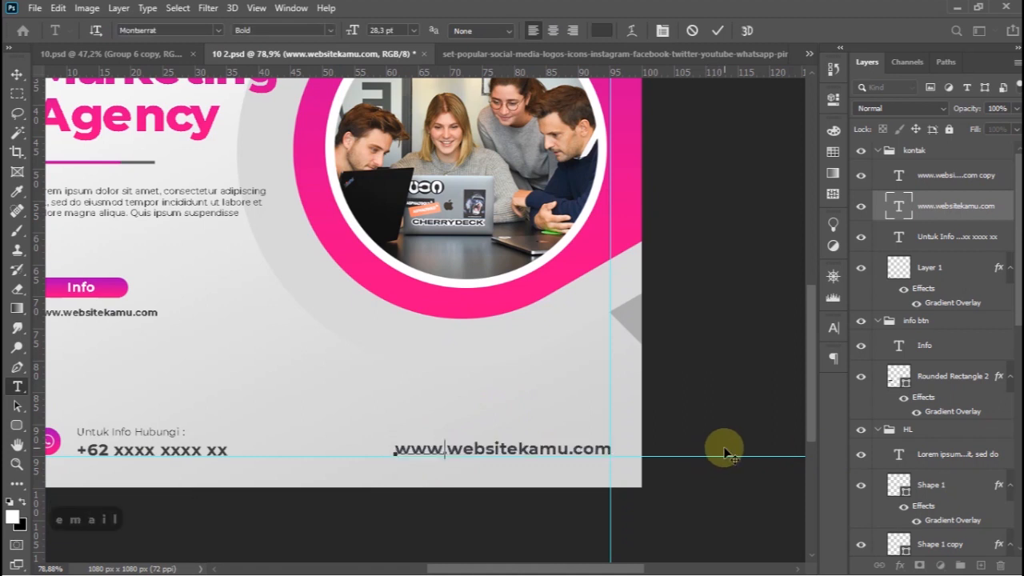
pyautogui.write('#')
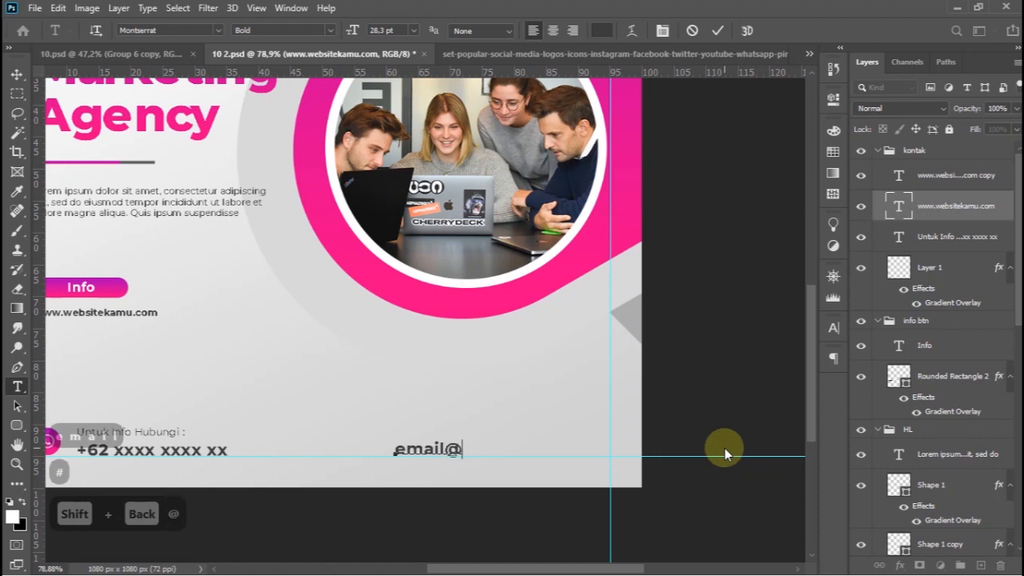
pyautogui.write('situskamu')
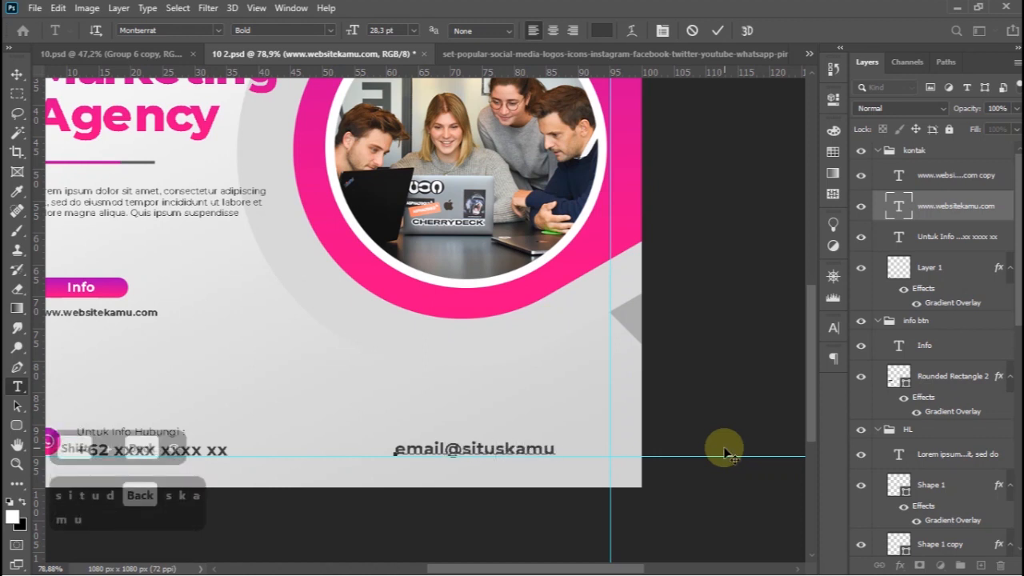
pyautogui.write('.com')
pyautogui.click(719, 32)
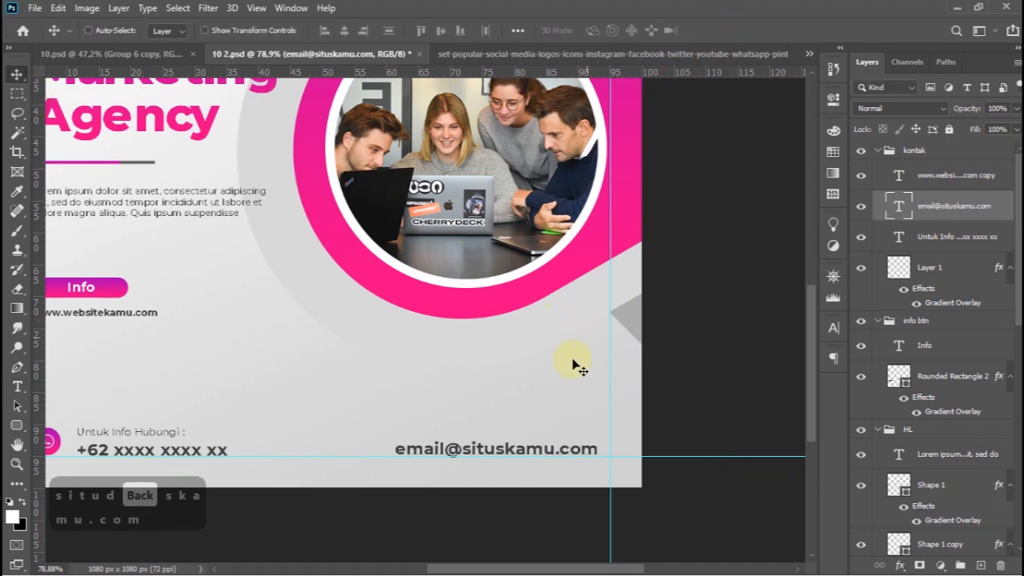
# Move the e-mail text right so its end meets the right guide, level with the phone number.
pyautogui.moveTo(558, 390); pyautogui.dragTo(569, 391)
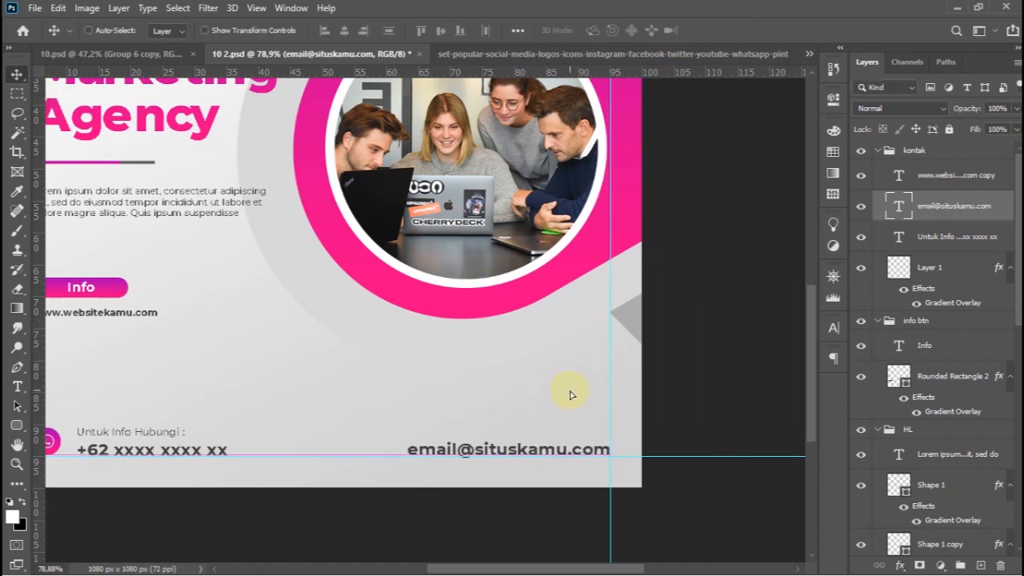
pyautogui.scroll(-5, 569, 391)
pyautogui.scroll(5, 488, 412)
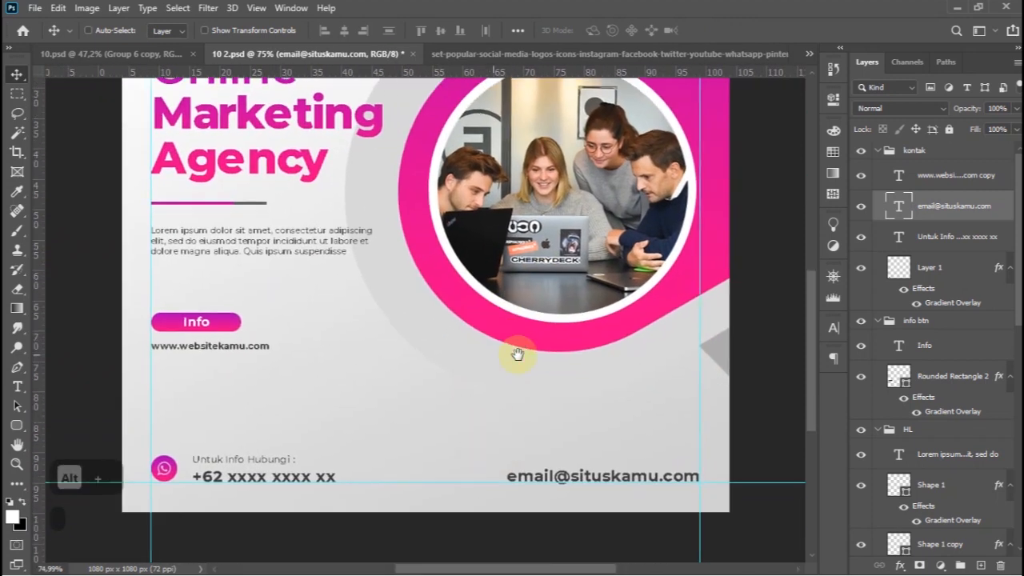
# Add a two-line quote reading "Upgrade bisnismu dengan kreatifitas" in the kontak group, placed above the e-mail text.
pyautogui.click(20, 386)
pyautogui.click(928, 154)
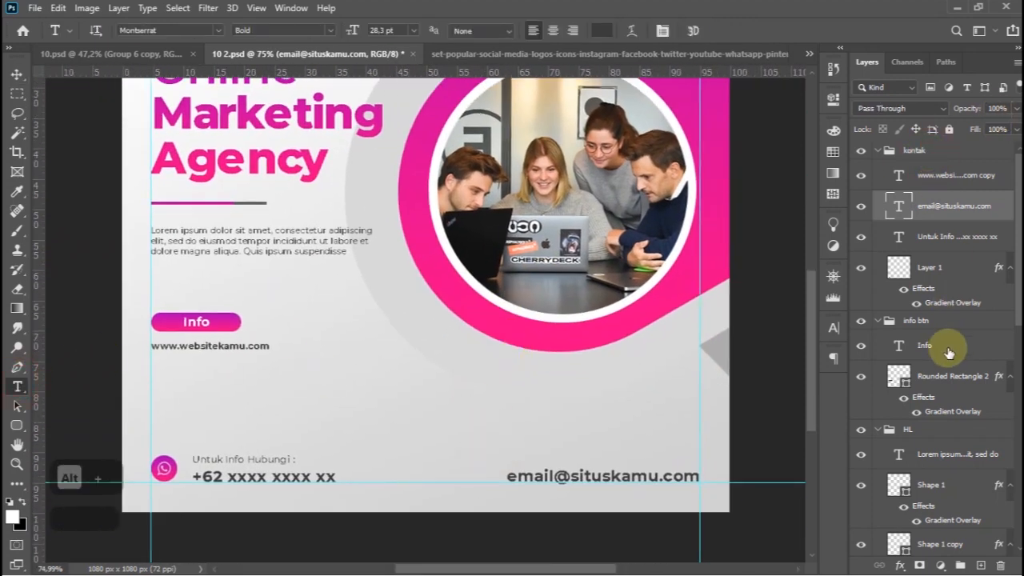
pyautogui.scroll(-1, 941, 349)
pyautogui.scroll(-1, 941, 349)
pyautogui.click(932, 414)
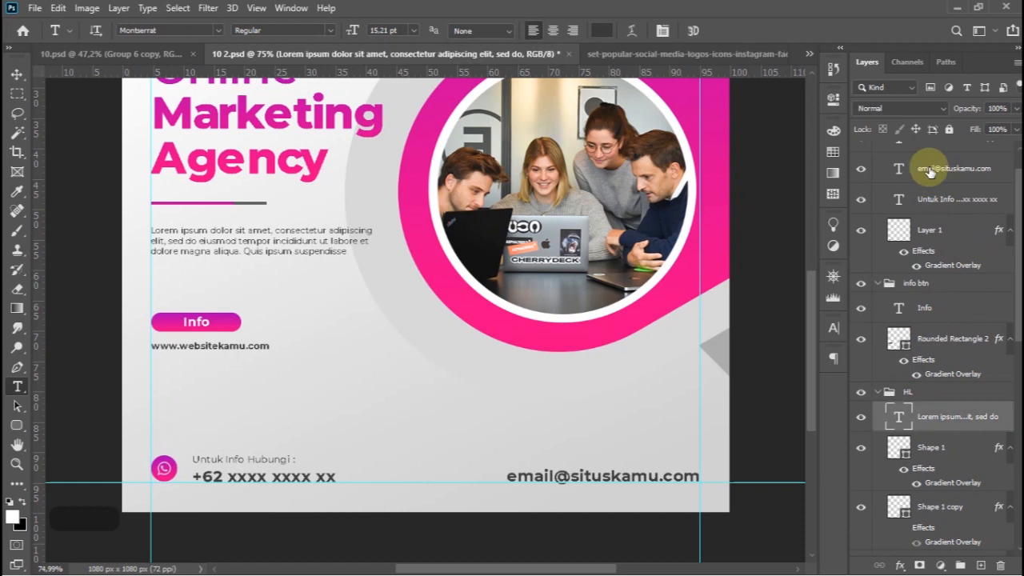
pyautogui.scroll(2, 928, 167)
pyautogui.click(926, 154)
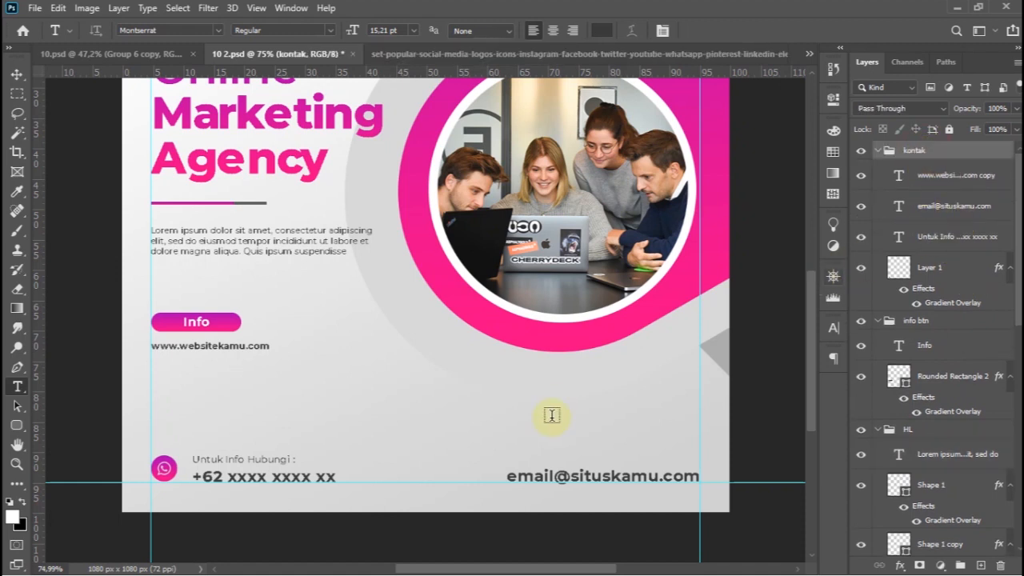
pyautogui.click(512, 390)
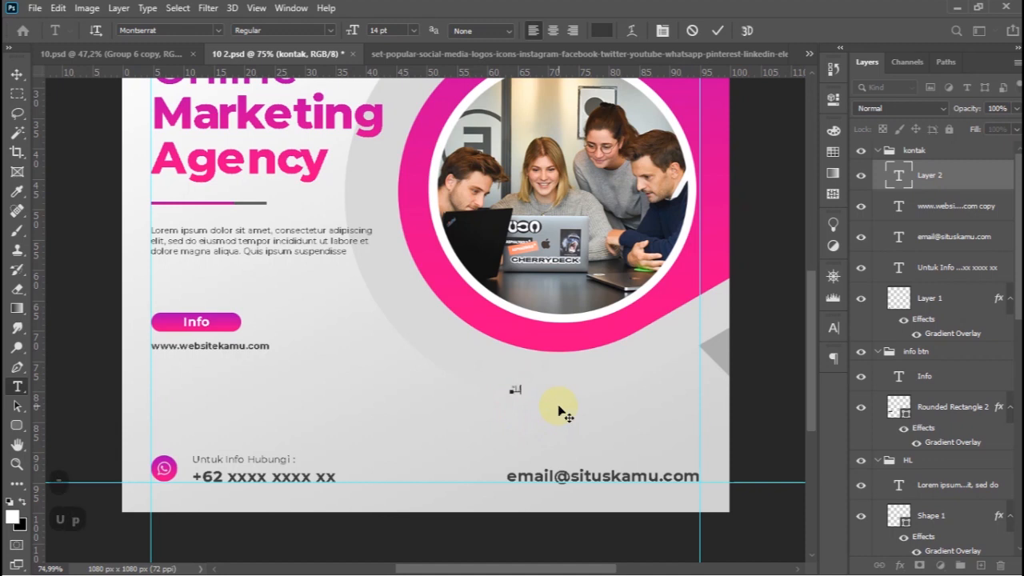
pyautogui.write('Upgrade bisnismu')
pyautogui.press('Return')
pyautogui.write('dengan kreatifita')
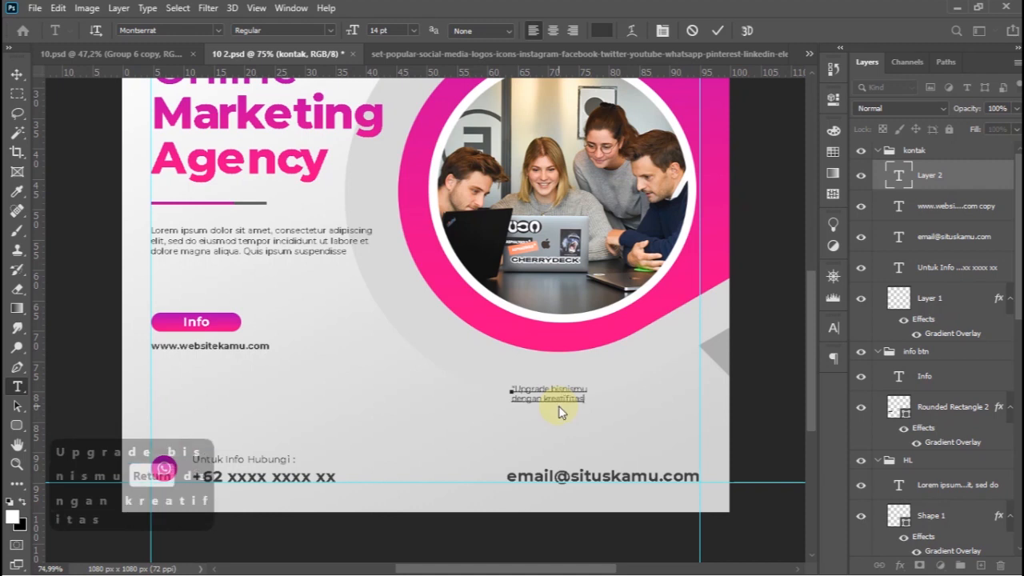
pyautogui.write('s')
# Set the whole quote to Montserrat Bold Italic in dark grey and commit the text edit.
pyautogui.hotkey('ctrl', 'a')
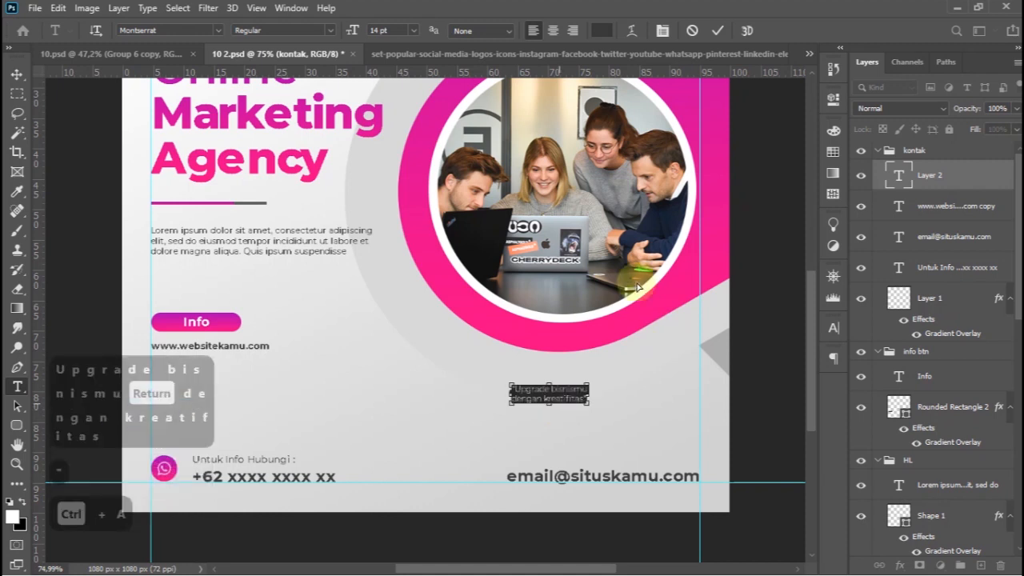
pyautogui.click(328, 32)
pyautogui.click(264, 199)
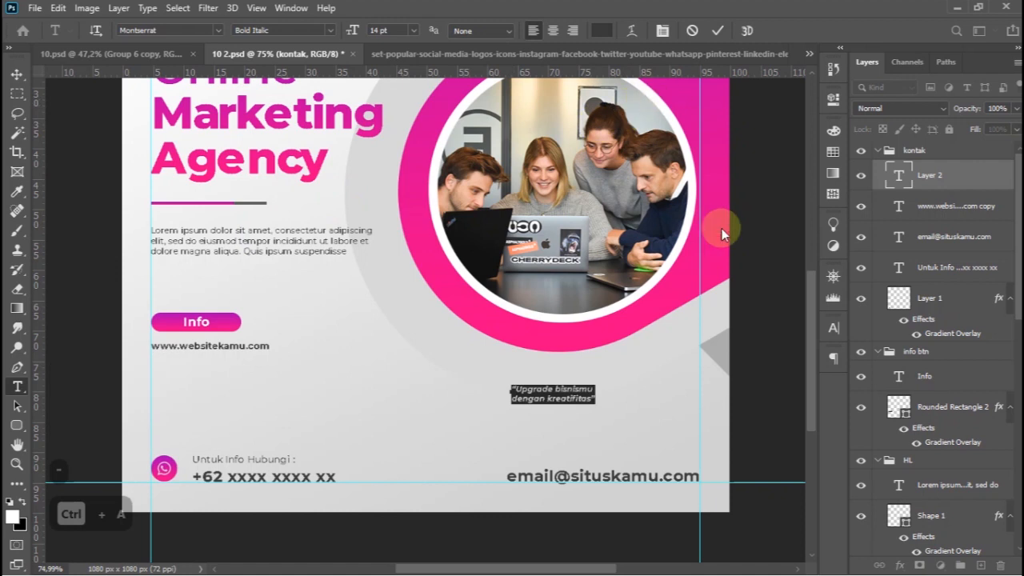
pyautogui.click(833, 327)
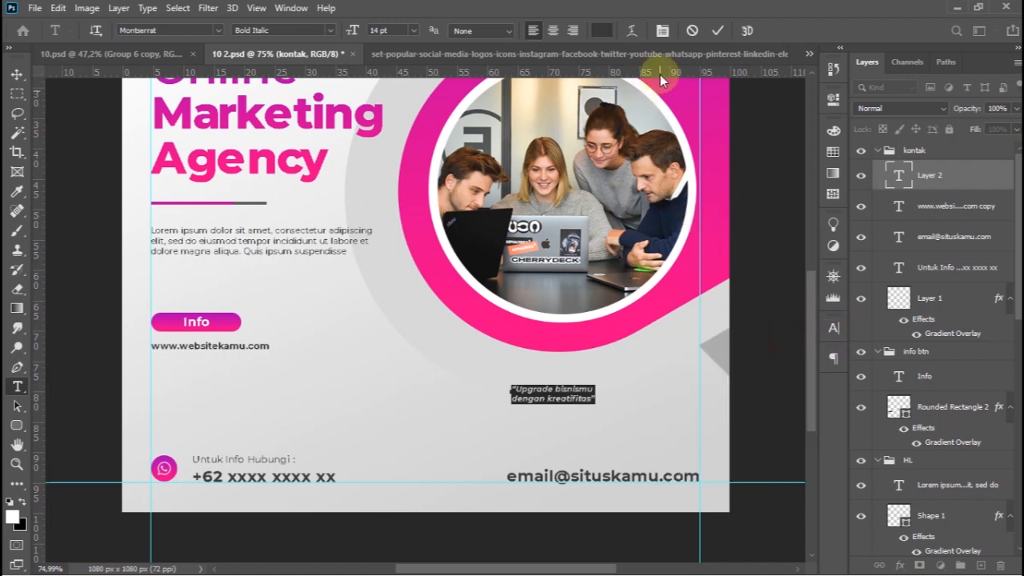
pyautogui.click(601, 31)
pyautogui.click(961, 288)
pyautogui.click(717, 30)
pyautogui.click(16, 73)
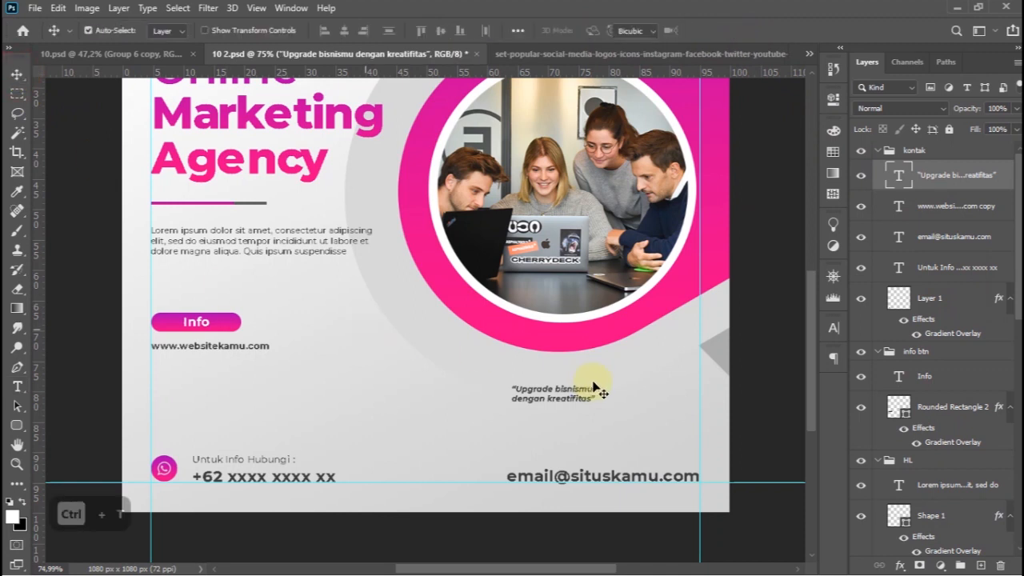
# Enlarge the two-line quote in the space between the photo circle and the e-mail text.
pyautogui.hotkey('ctrl', 't')
pyautogui.moveTo(599, 384); pyautogui.dragTo(620, 367)
pyautogui.click(742, 28)
pyautogui.scroll(-7, 622, 364)
pyautogui.scroll(2, 621, 365)
# Scale the quote down to 81.71% around its centre.
pyautogui.hotkey('ctrl', 't')
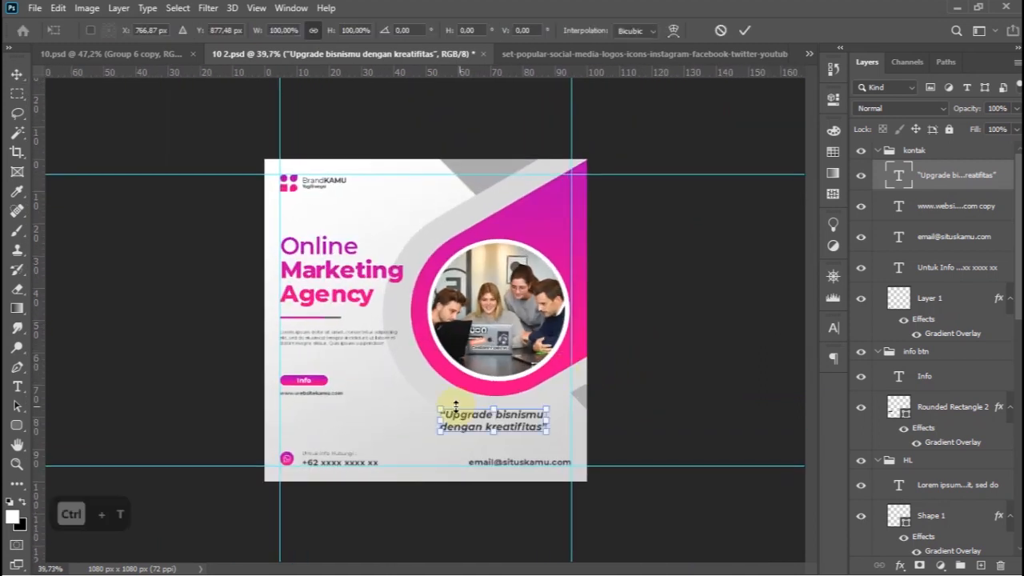
pyautogui.moveTo(445, 413); pyautogui.dragTo(450, 417)
pyautogui.click(744, 29)
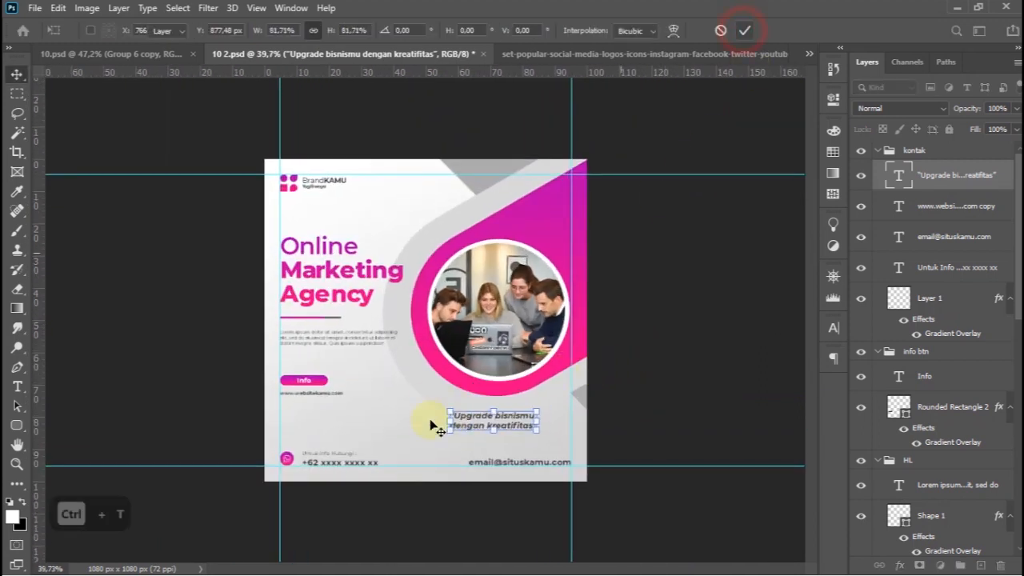
pyautogui.scroll(3, 491, 444)
pyautogui.scroll(-3, 480, 436)
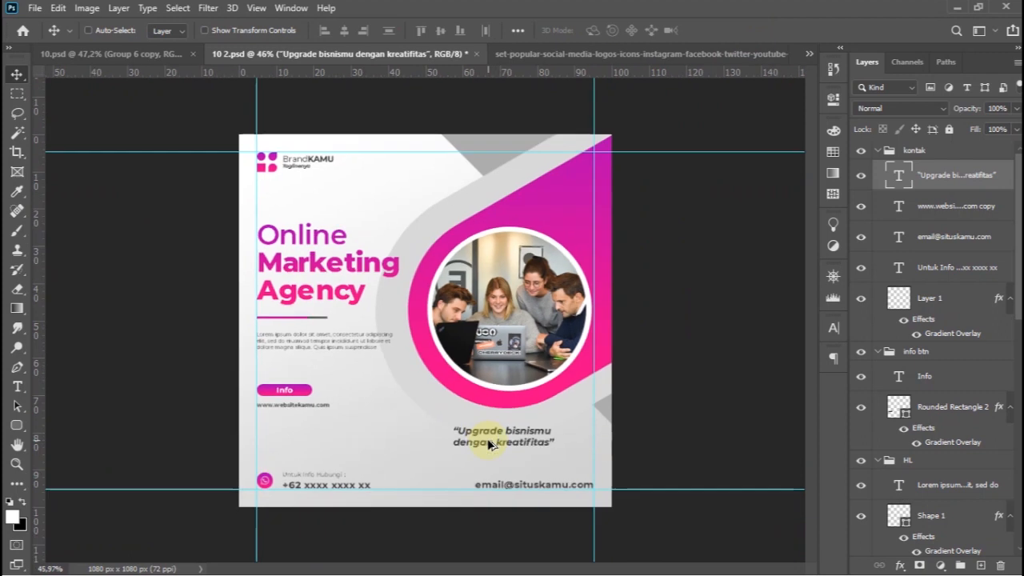
# Place the quote layer above the kontak group and move the website text layer into the info btn group.
pyautogui.moveTo(935, 174); pyautogui.dragTo(926, 144)
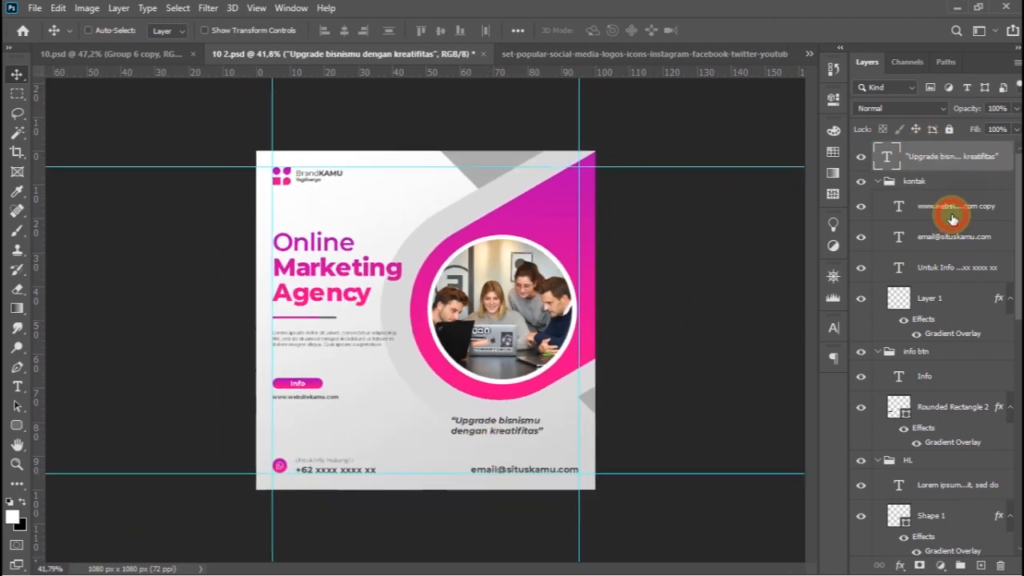
pyautogui.click(955, 206)
pyautogui.scroll(1, 579, 386)
pyautogui.hotkey('ctrl', 't')
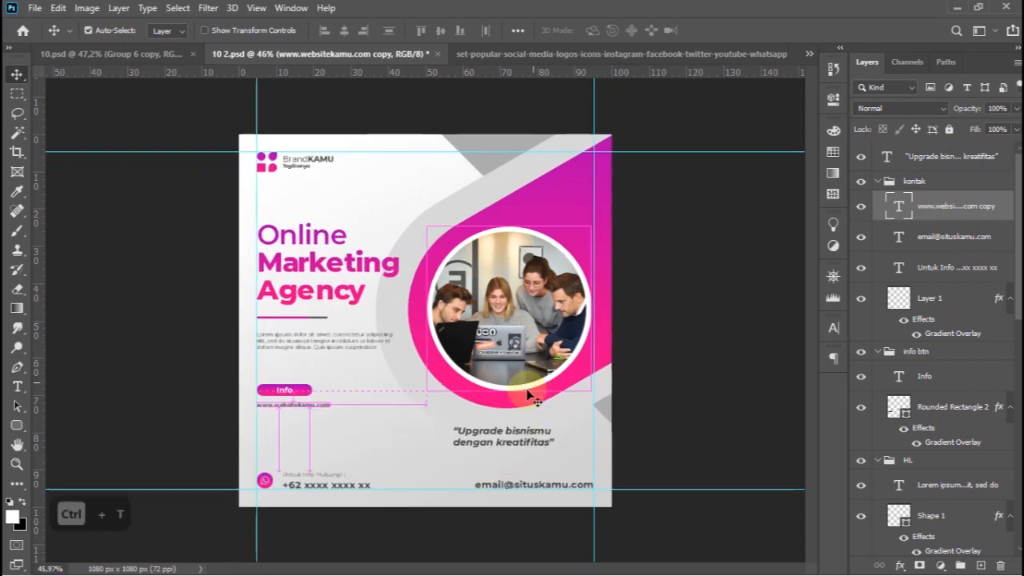
pyautogui.click(744, 30)
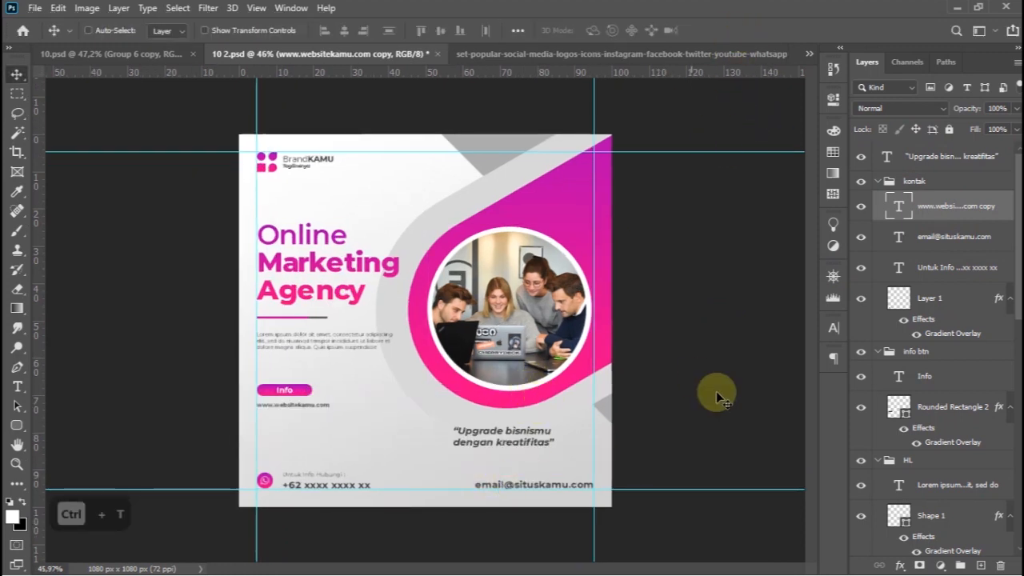
pyautogui.moveTo(691, 421); pyautogui.dragTo(668, 421)
pyautogui.hotkey('ctrl', 'z')
pyautogui.moveTo(955, 200); pyautogui.dragTo(926, 364)
# Move the e-mail text left along its line, closer to the phone number.
pyautogui.click(925, 181)
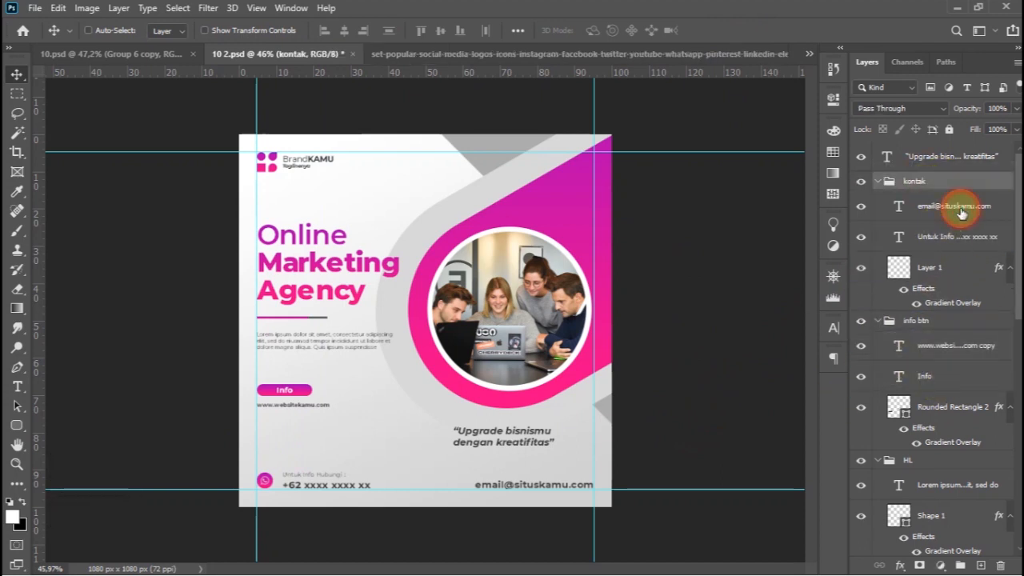
pyautogui.click(962, 208)
pyautogui.hotkey('ctrl', 't')
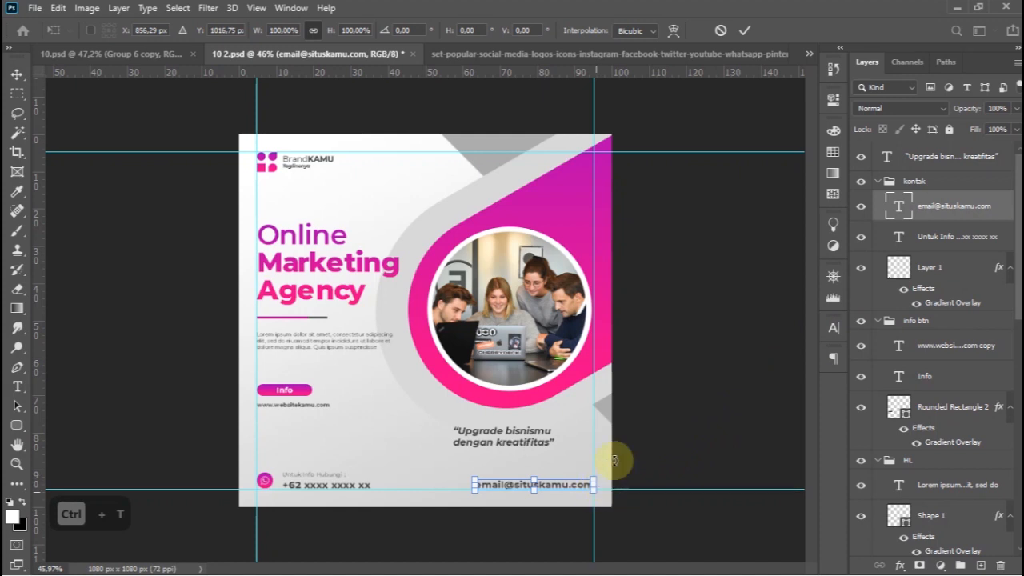
pyautogui.click(744, 30)
pyautogui.moveTo(690, 450); pyautogui.dragTo(645, 448)
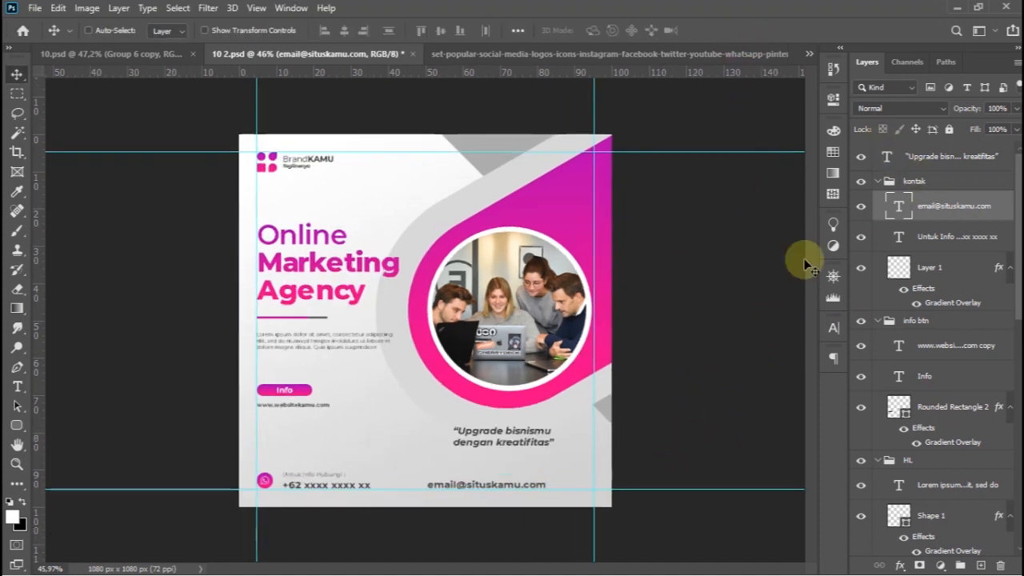
# Scale the kontak group down slightly and move the e-mail text right so its end meets the right guide.
pyautogui.click(908, 182)
pyautogui.hotkey('ctrl', 't')
pyautogui.moveTo(534, 472); pyautogui.dragTo(467, 411)
pyautogui.click(744, 31)
pyautogui.scroll(7, 371, 497)
pyautogui.scroll(-4, 469, 412)
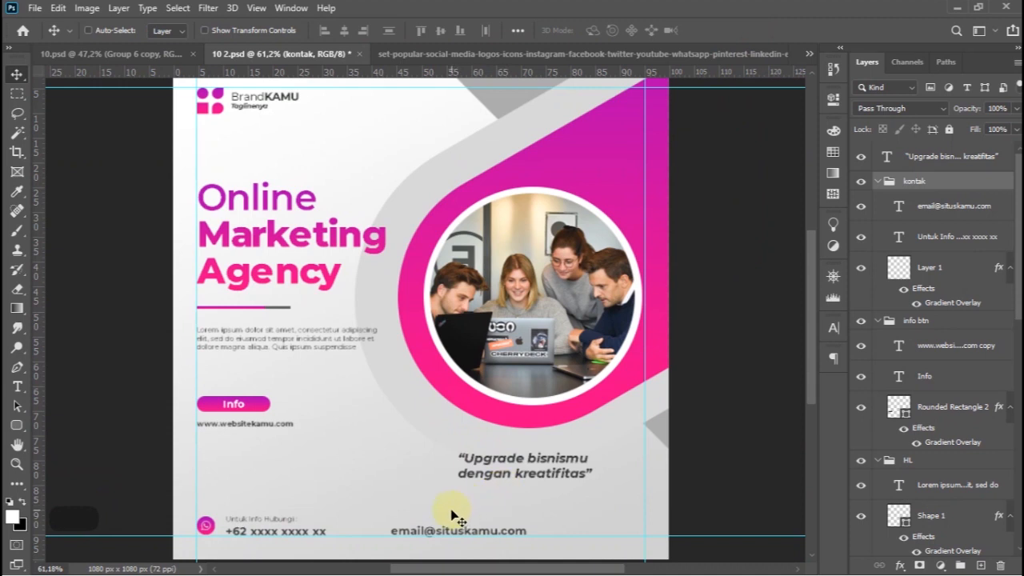
pyautogui.click(954, 207)
pyautogui.moveTo(555, 451); pyautogui.dragTo(674, 447)
# Hide the guides and save the post document.
pyautogui.hotkey('ctrl', ';')
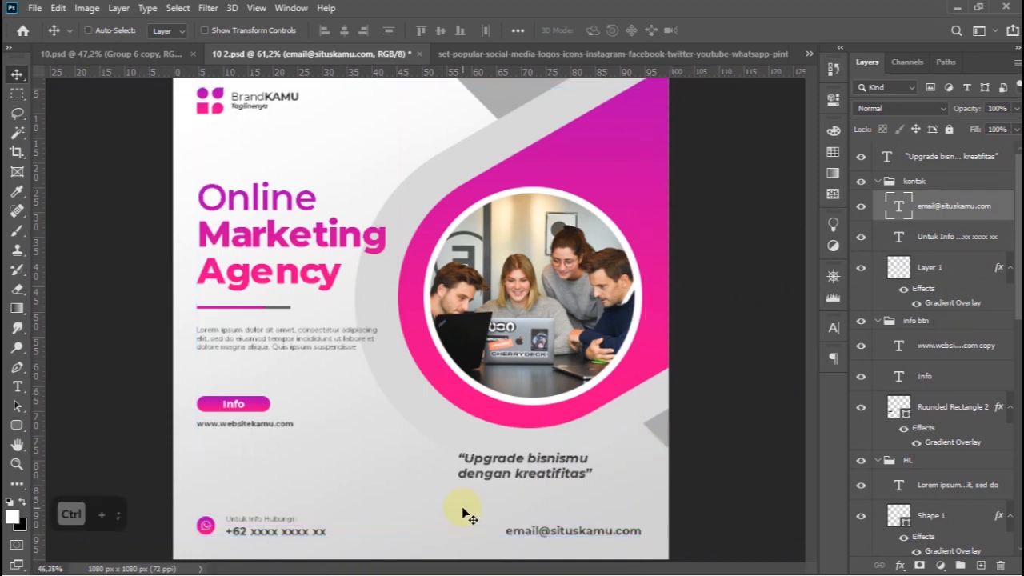
pyautogui.hotkey('ctrl', '0')
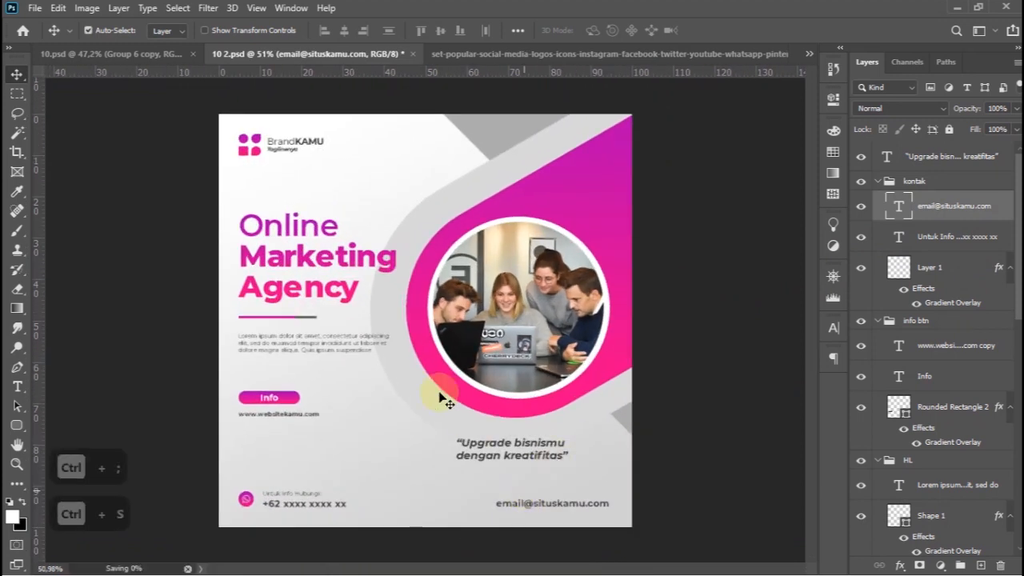
pyautogui.hotkey('ctrl', 's')
pyautogui.click(524, 55)
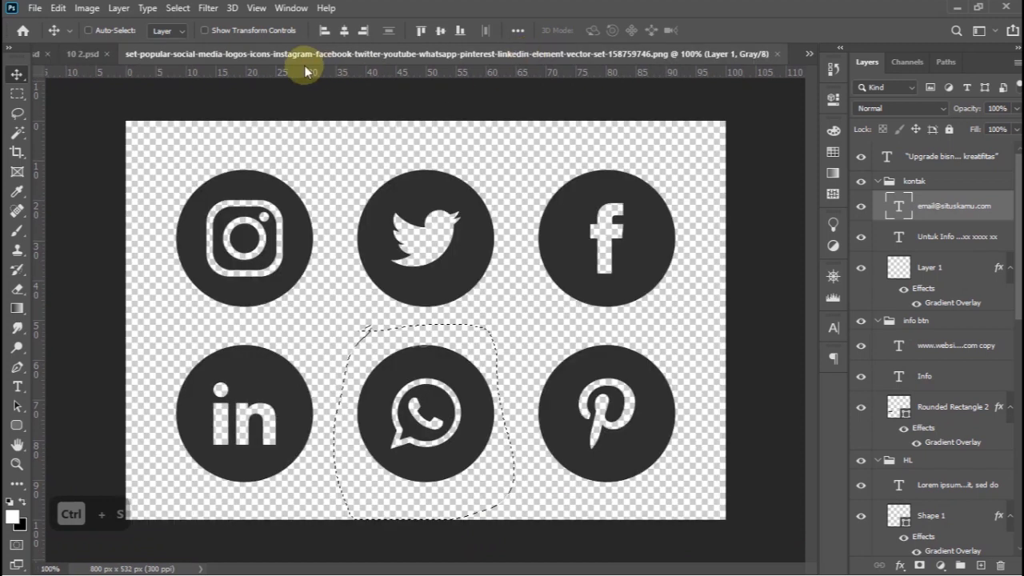
pyautogui.click(84, 52)
# Draw a black circle about 19 px across above the phone number, on a layer directly above Gradient Fill 1.
pyautogui.scroll(1, 464, 378)
pyautogui.scroll(1, 463, 378)
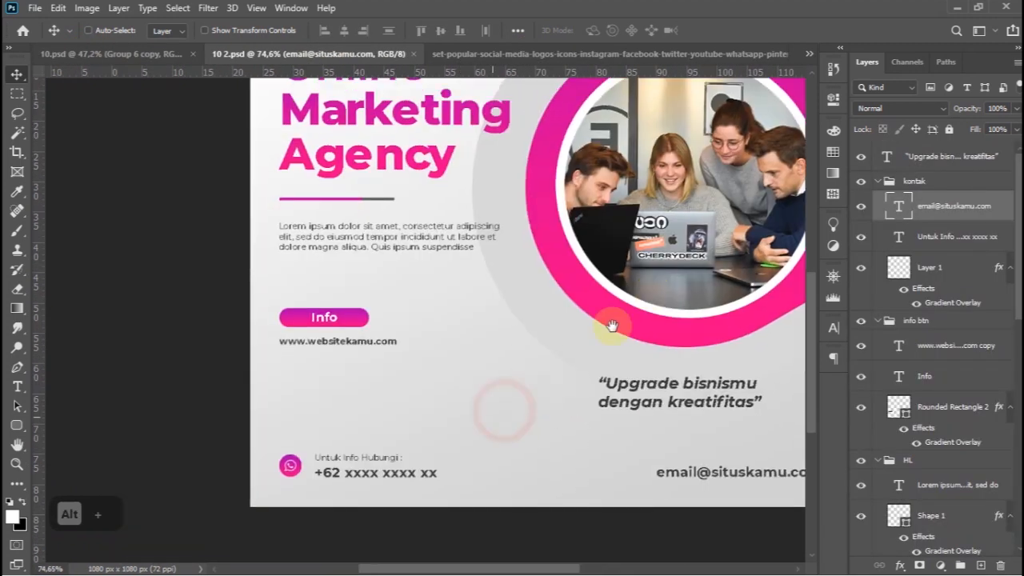
pyautogui.scroll(-5, 920, 240)
pyautogui.scroll(-3, 921, 240)
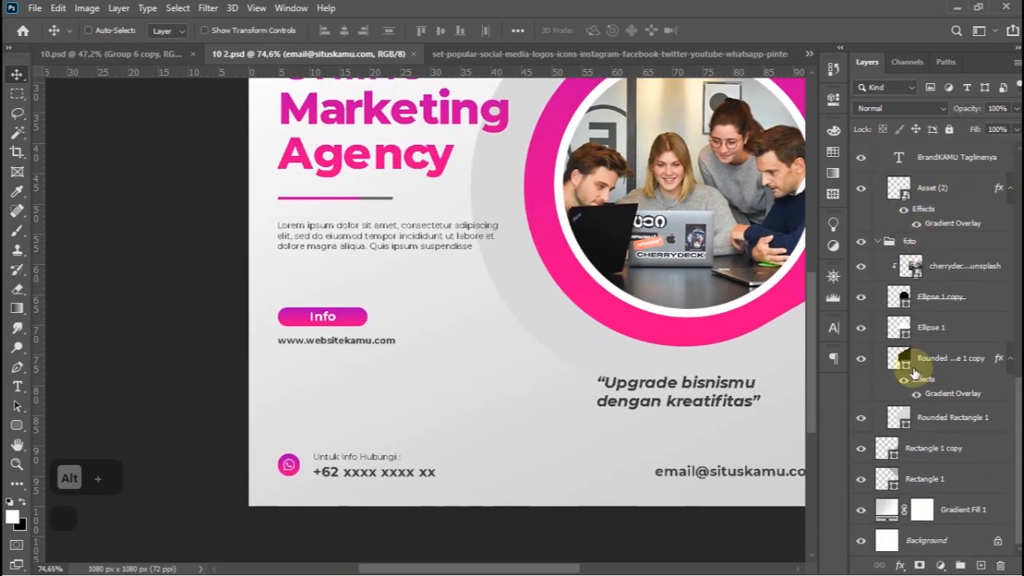
pyautogui.click(950, 504)
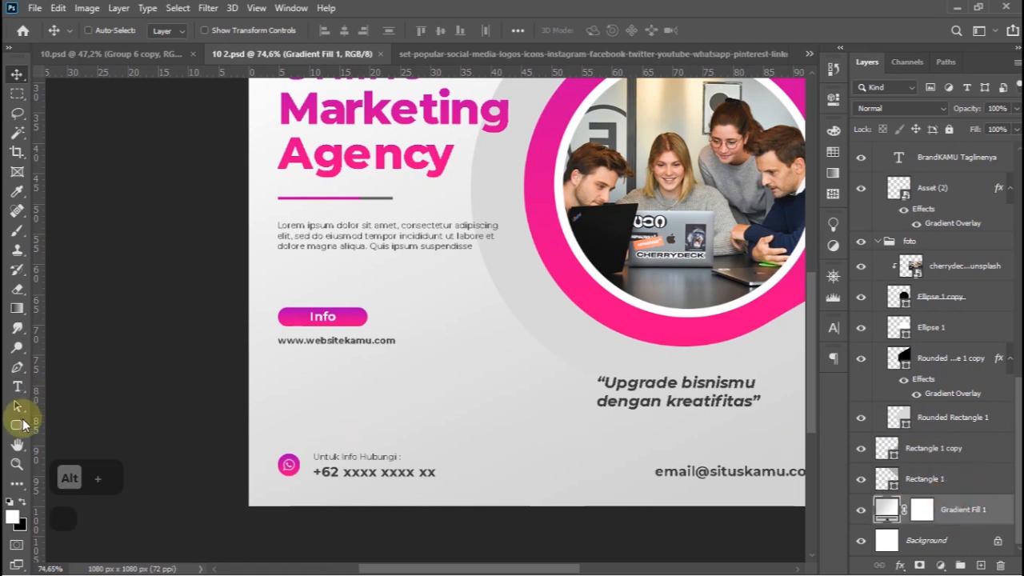
pyautogui.moveTo(21, 422); pyautogui.dragTo(54, 451)
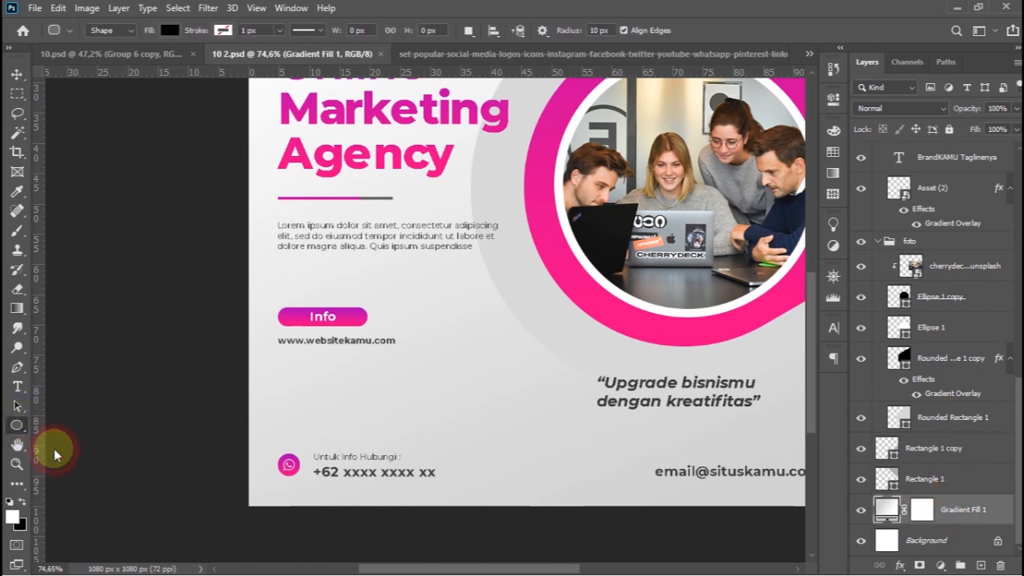
pyautogui.moveTo(341, 385); pyautogui.dragTo(350, 396)
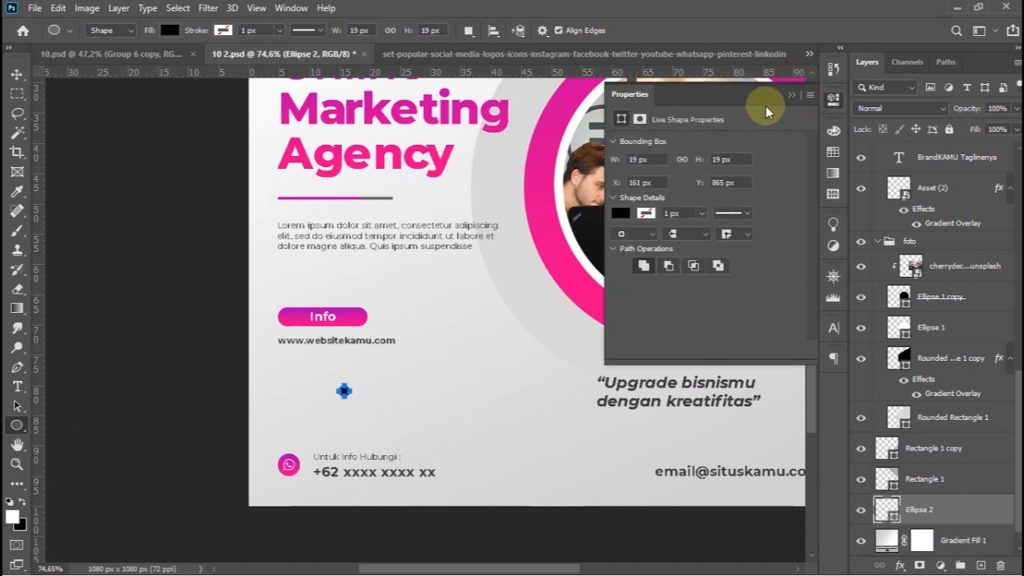
pyautogui.click(792, 93)
# Duplicate the small black circle twice toward the right to start a horizontal row of dots.
pyautogui.click(17, 75)
pyautogui.moveTo(345, 392); pyautogui.dragTo(375, 396)
pyautogui.moveTo(374, 391); pyautogui.dragTo(418, 406)
# Collapse the layer groups and hide the quote, all groups and both rectangles so only the dots and background show.
pyautogui.scroll(5, 902, 432)
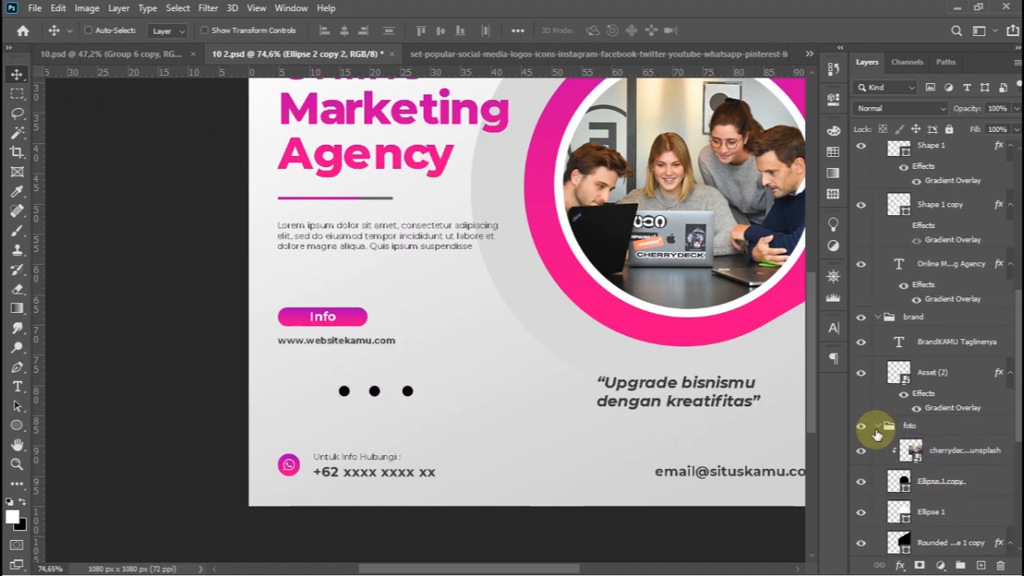
pyautogui.click(878, 317)
pyautogui.scroll(6, 940, 368)
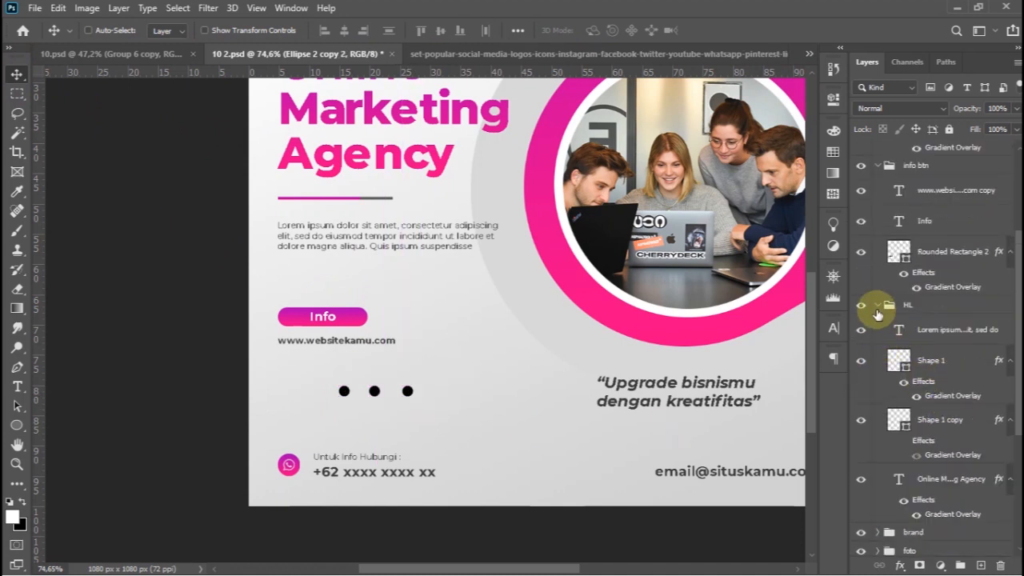
pyautogui.click(877, 305)
pyautogui.click(877, 168)
pyautogui.scroll(2, 939, 298)
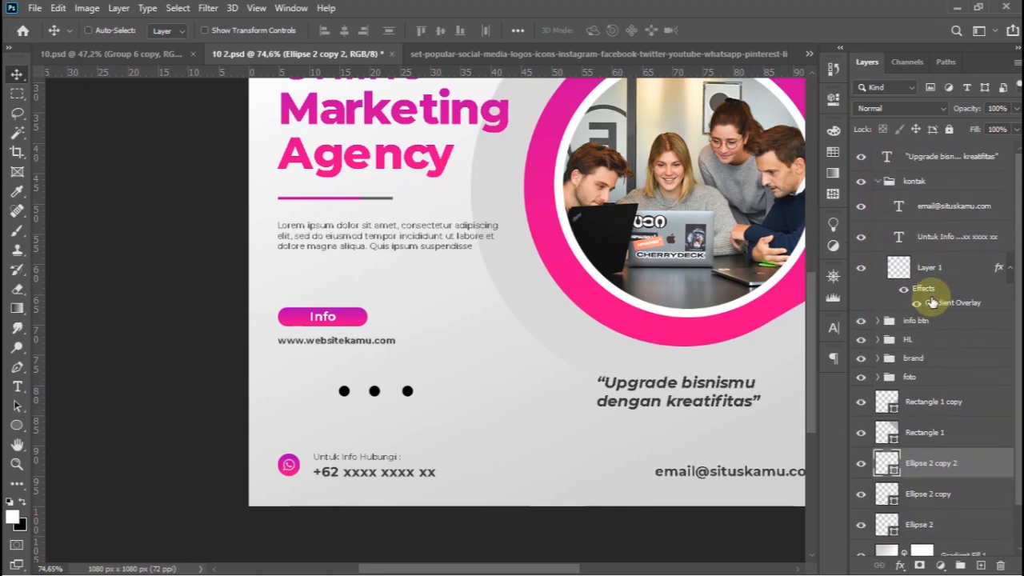
pyautogui.click(878, 186)
pyautogui.moveTo(861, 156); pyautogui.dragTo(853, 333)
# Delete the third dot and duplicate the remaining pair rightward into an evenly spaced row of seven dots.
pyautogui.press('Delete')
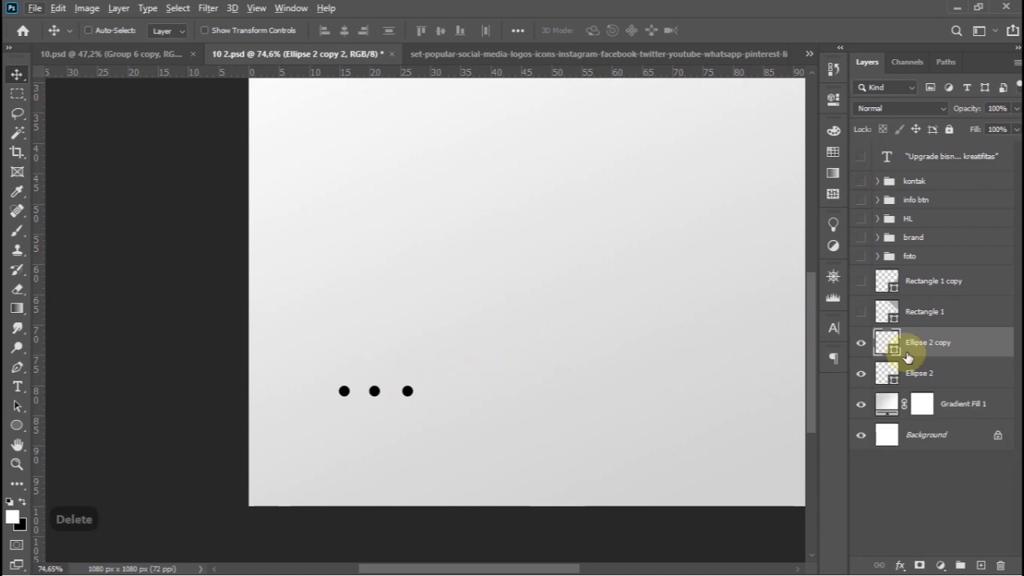
pyautogui.moveTo(379, 398); pyautogui.dragTo(466, 396)
pyautogui.moveTo(466, 397); pyautogui.dragTo(530, 404)
# Group the seven dots and duplicate the row downward twice to form a three-row grid.
pyautogui.keyDown('shift'); pyautogui.click(938, 531); pyautogui.keyUp('shift')
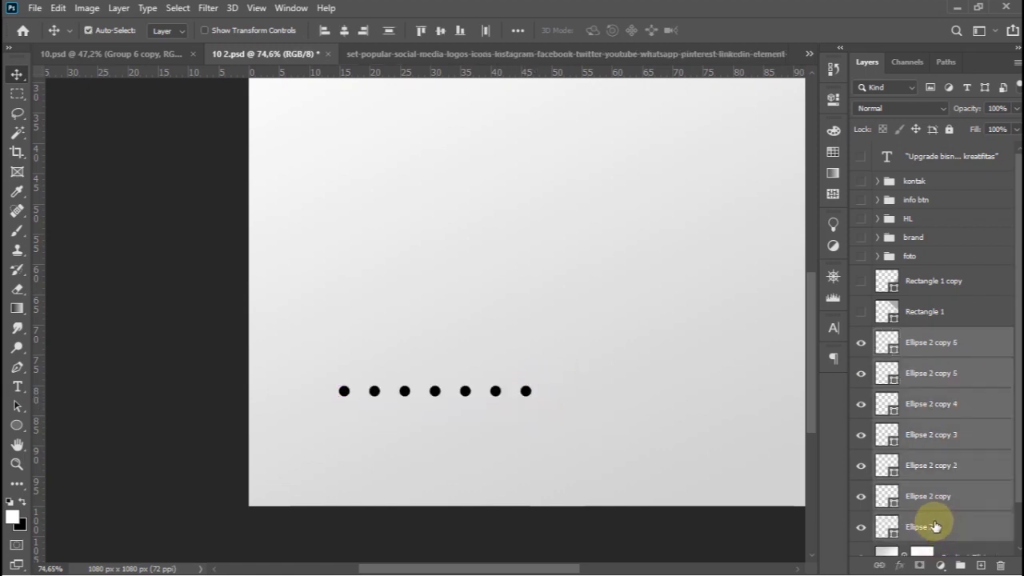
pyautogui.hotkey('ctrl', 'g')
pyautogui.moveTo(553, 400); pyautogui.dragTo(563, 432)
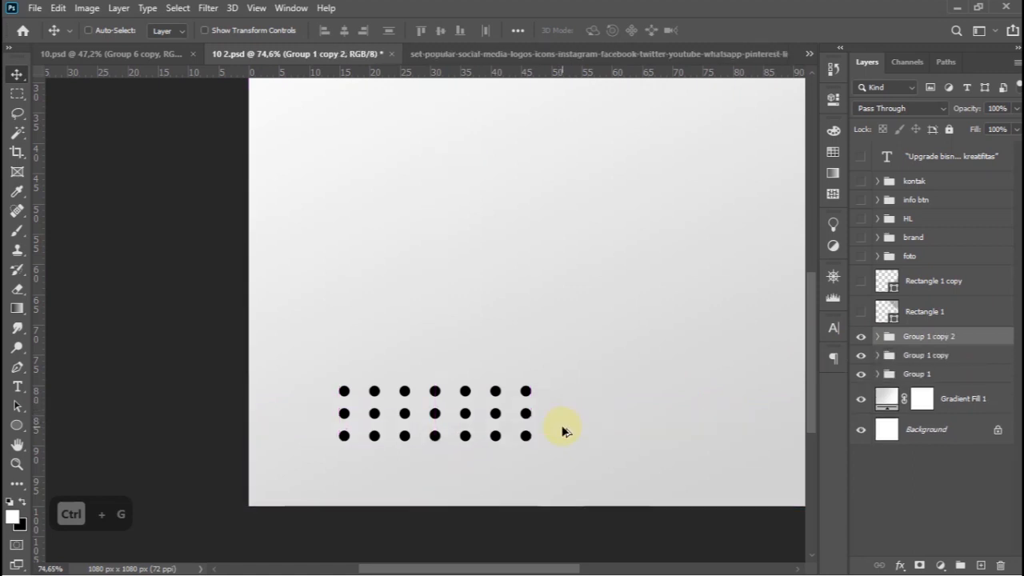
# Group the three dot rows together and scale the grid down to about half its size.
pyautogui.keyDown('shift'); pyautogui.click(929, 376); pyautogui.keyUp('shift')
pyautogui.hotkey('ctrl', 'g')
pyautogui.hotkey('ctrl', 't')
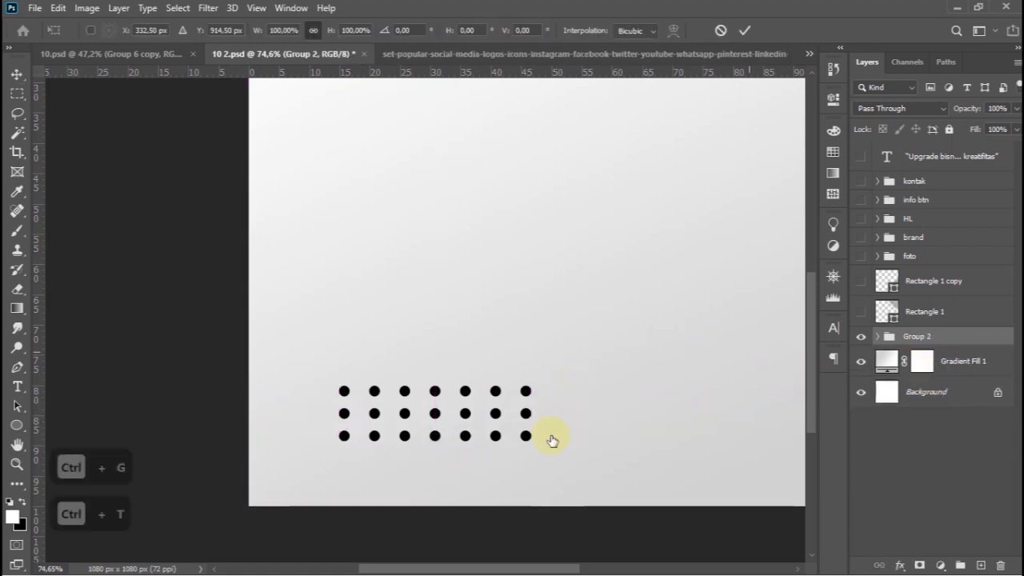
pyautogui.moveTo(462, 412); pyautogui.dragTo(432, 411)
pyautogui.click(743, 30)
pyautogui.scroll(-4, 617, 307)
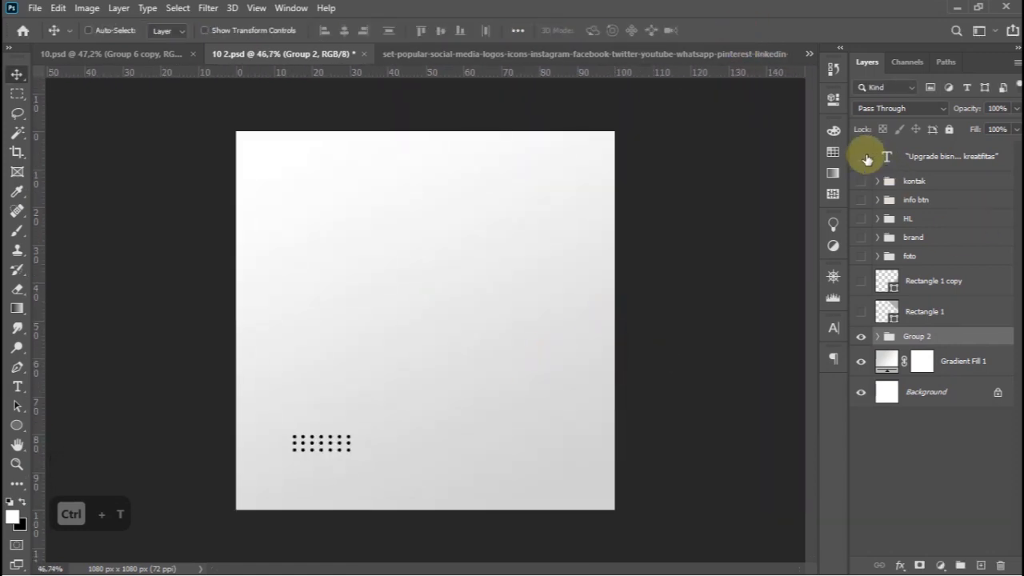
# Show all hidden layers again and move the dot grid to the left margin above the phone contact.
pyautogui.moveTo(863, 156); pyautogui.dragTo(849, 315)
pyautogui.scroll(3, 352, 424)
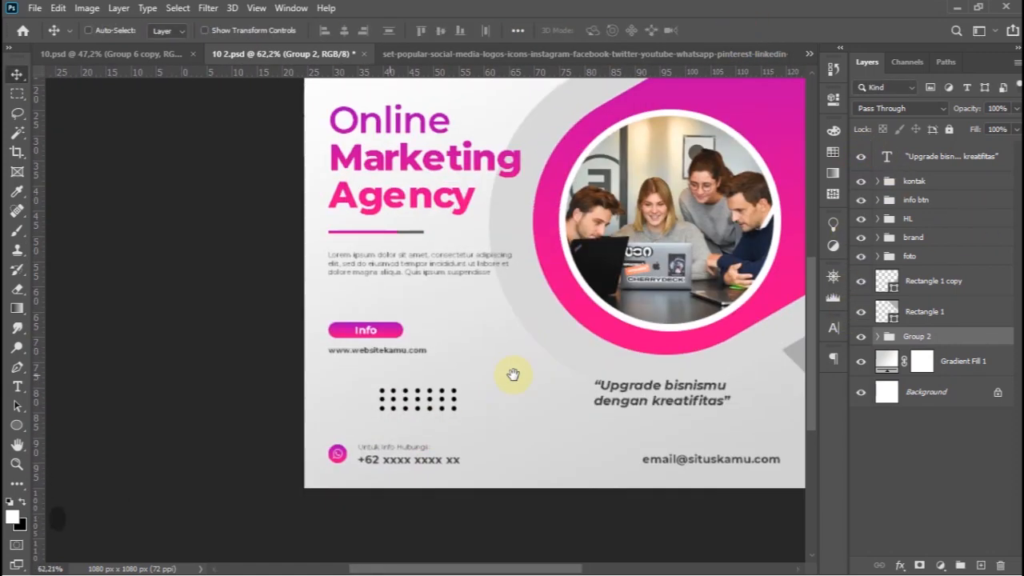
pyautogui.moveTo(398, 409); pyautogui.dragTo(347, 430)
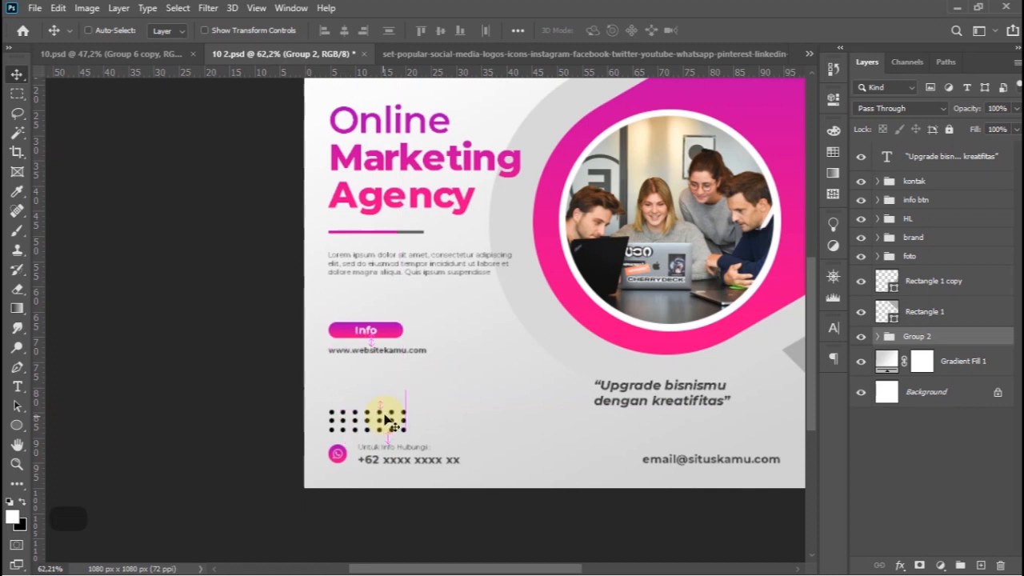
# Show the guides and nudge the dot grid up and left to sit on the left guide between website and phone contact.
pyautogui.hotkey('ctrl', ';')
pyautogui.press('Up')
pyautogui.press('Up')
pyautogui.press('Up')
pyautogui.press('Up')
pyautogui.press('Up')
pyautogui.press('Up')
pyautogui.press('Up')
pyautogui.press('Up')
pyautogui.press('Up')
pyautogui.press('Up')
pyautogui.press('Up')
pyautogui.press('Up')
pyautogui.press('Up')
pyautogui.press('Up')
pyautogui.press('Up')
pyautogui.press('Up')
pyautogui.press('Up')
pyautogui.press('Up')
pyautogui.press('Up')
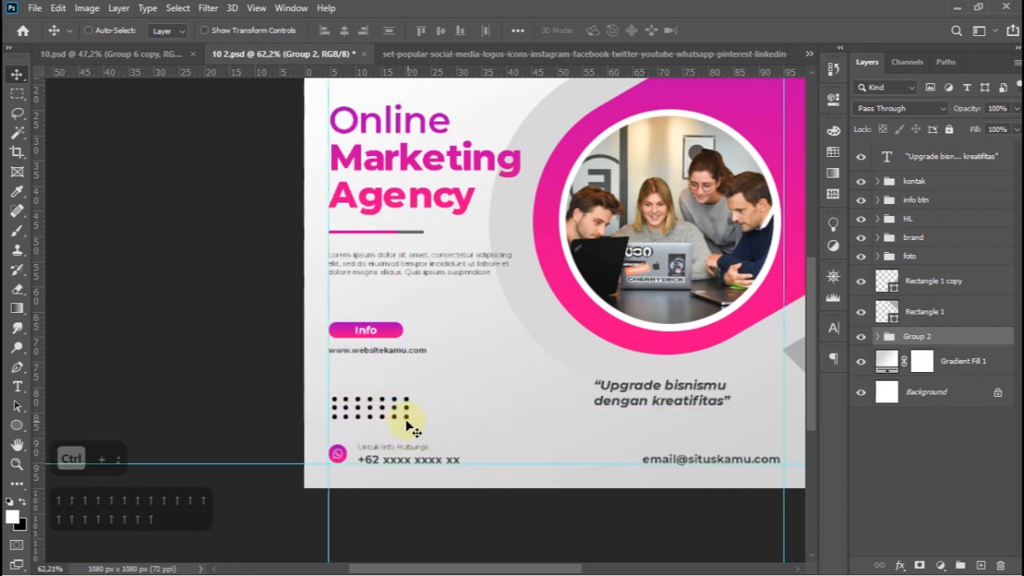
pyautogui.press('Left')
pyautogui.press('Left')
pyautogui.scroll(-3, 474, 400)
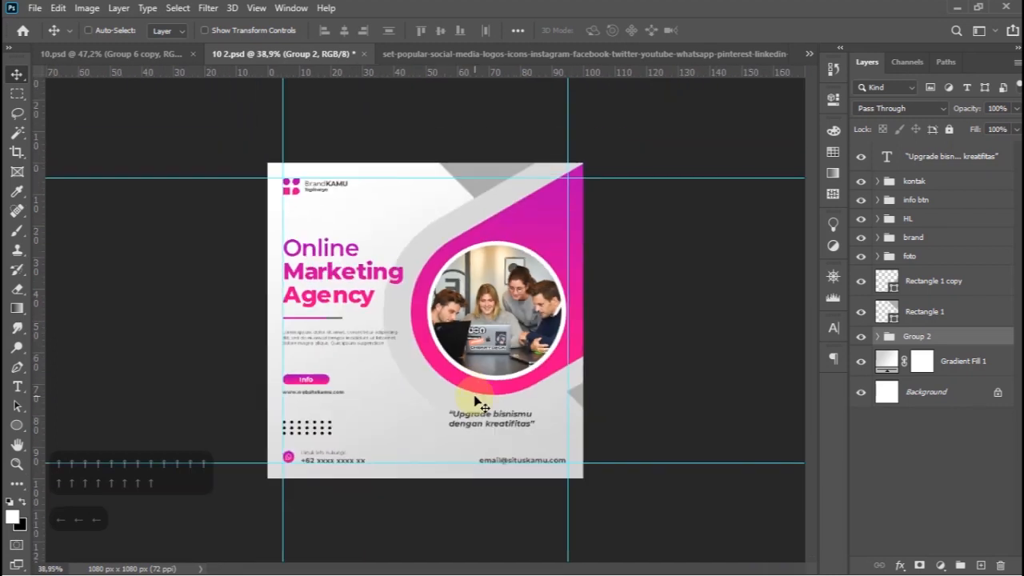
# Duplicate the dot grid to the top of the post, between the brand logo and the grey corner shape.
pyautogui.moveTo(320, 435); pyautogui.dragTo(437, 179)
pyautogui.scroll(3, 502, 257)
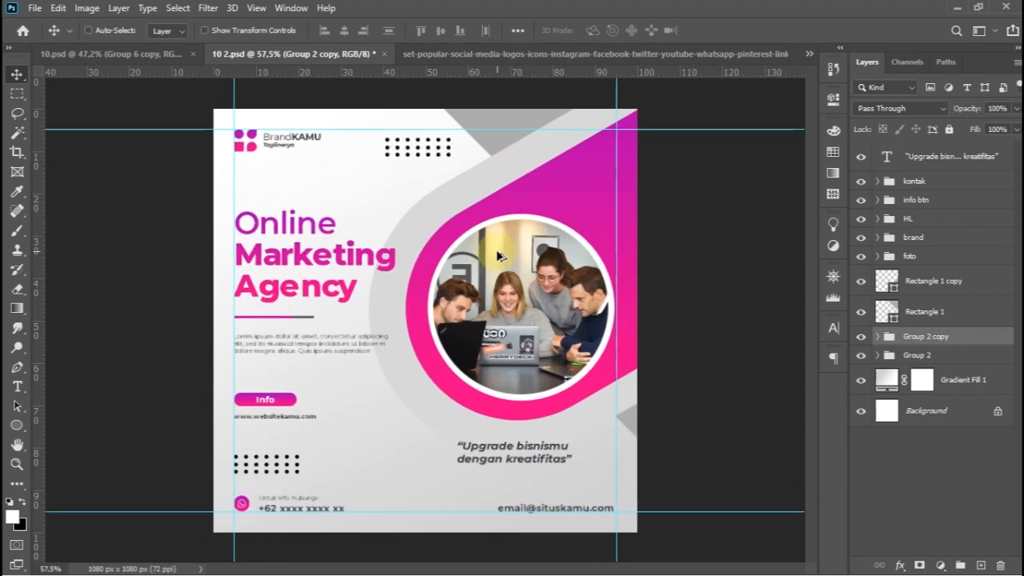
# Move the lower dot grid right, away from the left guide, and recolour it with a white Color Overlay.
pyautogui.click(955, 362)
pyautogui.moveTo(324, 475); pyautogui.dragTo(374, 472)
pyautogui.click(904, 566)
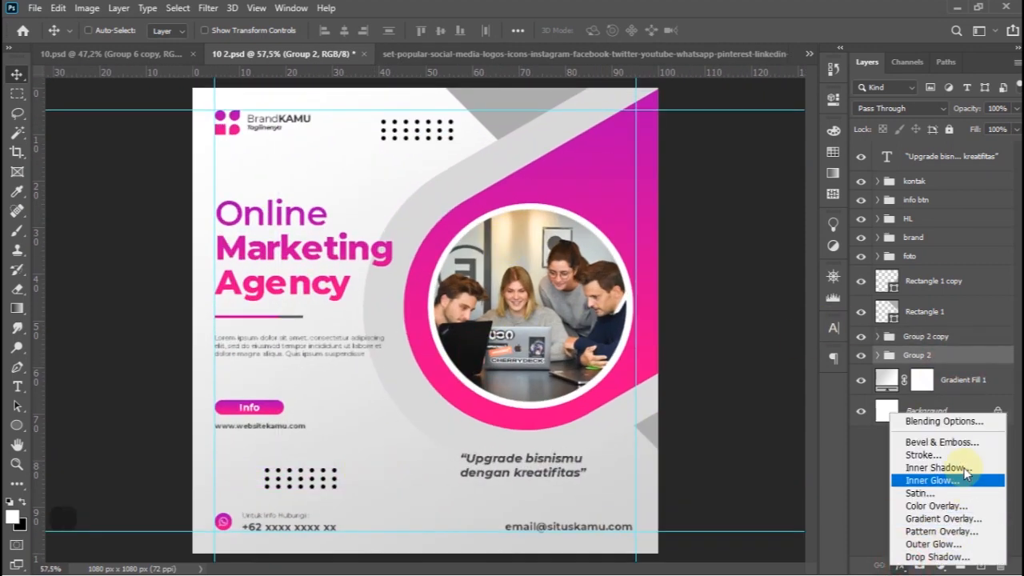
pyautogui.click(717, 362)
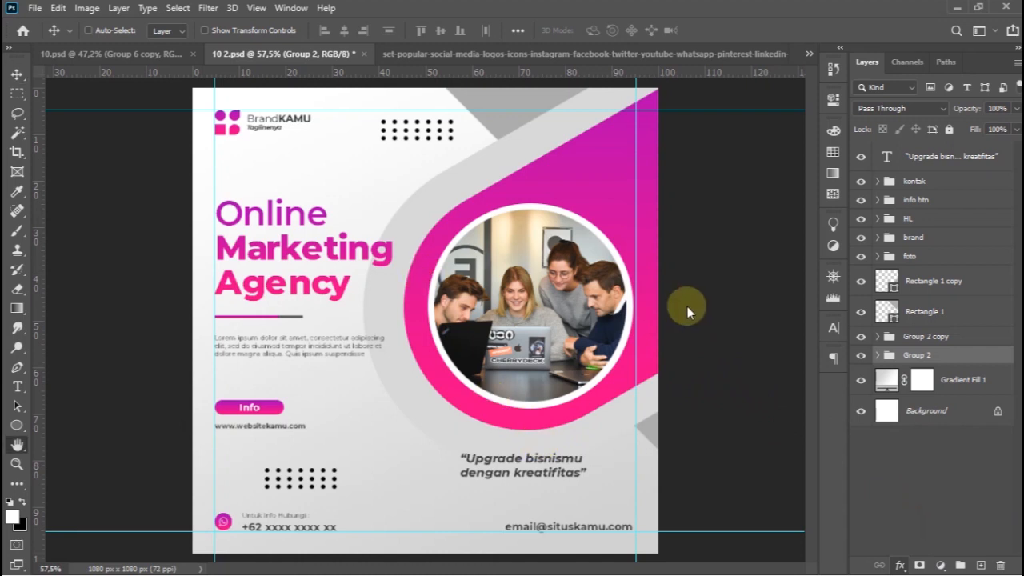
pyautogui.click(918, 241)
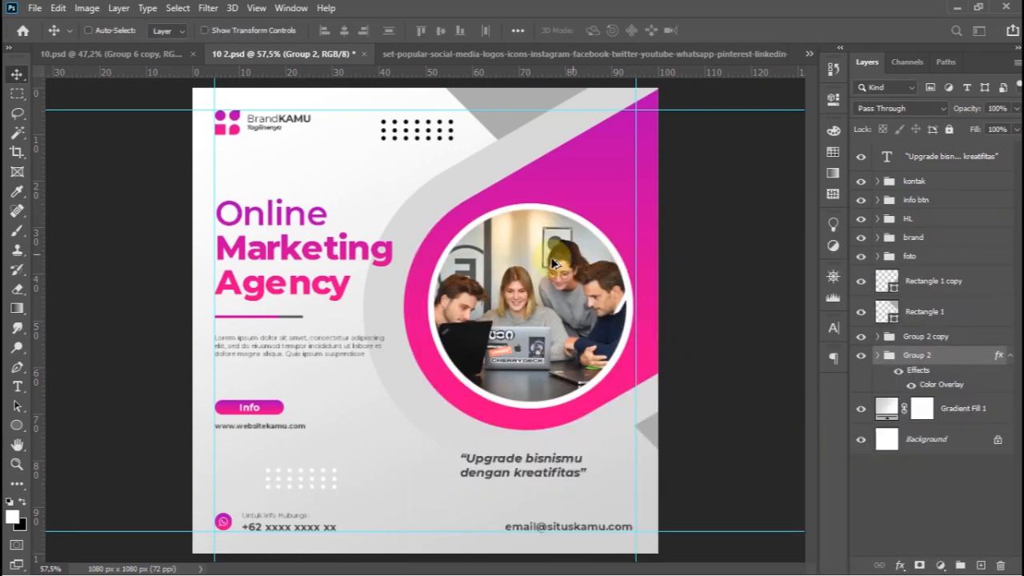
# Set the upper dot grid's opacity to 37% and save the document with the guides hidden.
pyautogui.click(938, 337)
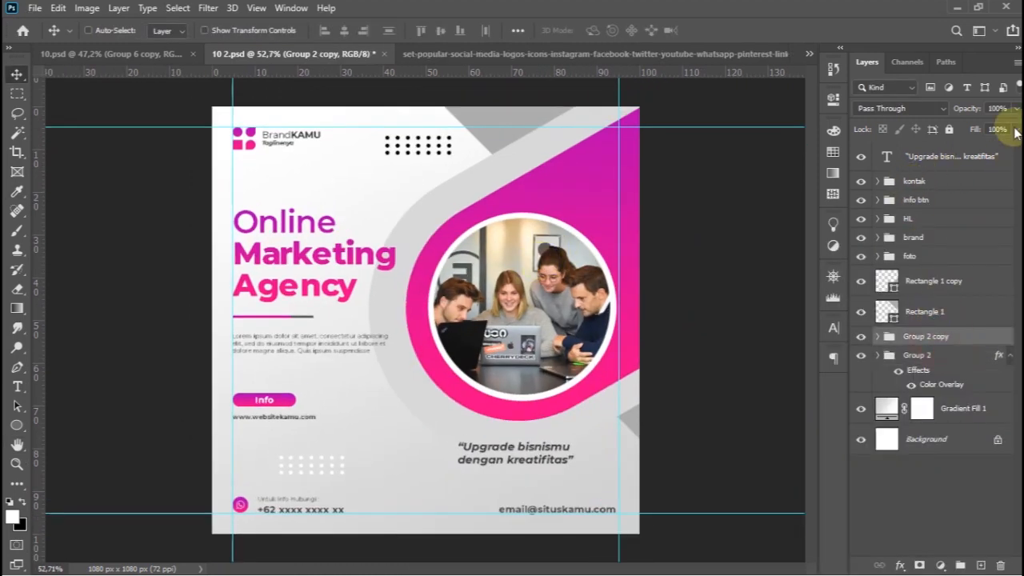
pyautogui.moveTo(1010, 127); pyautogui.dragTo(980, 128)
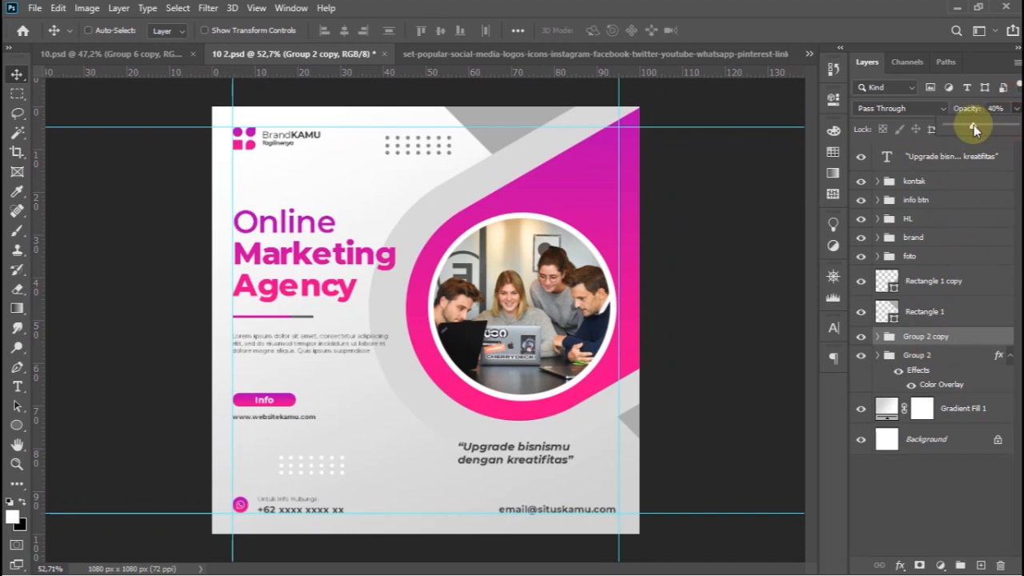
pyautogui.hotkey('ctrl', '-')
pyautogui.hotkey('ctrl', 's')
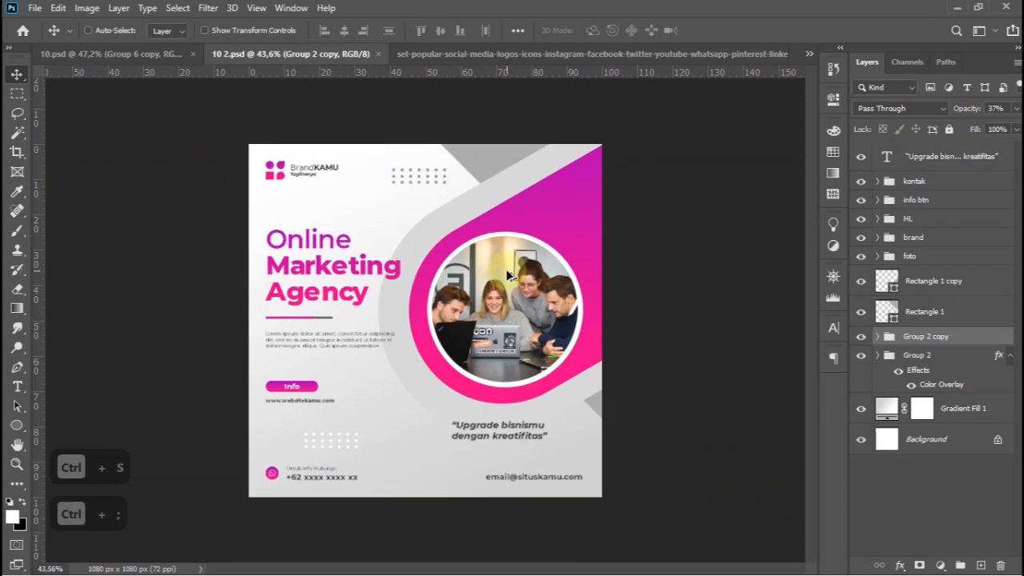
# Shift the upper dot grid slightly left, closer to the brand logo, and save the document.
pyautogui.keyDown('ctrl'); pyautogui.click(433, 177); pyautogui.keyUp('ctrl')
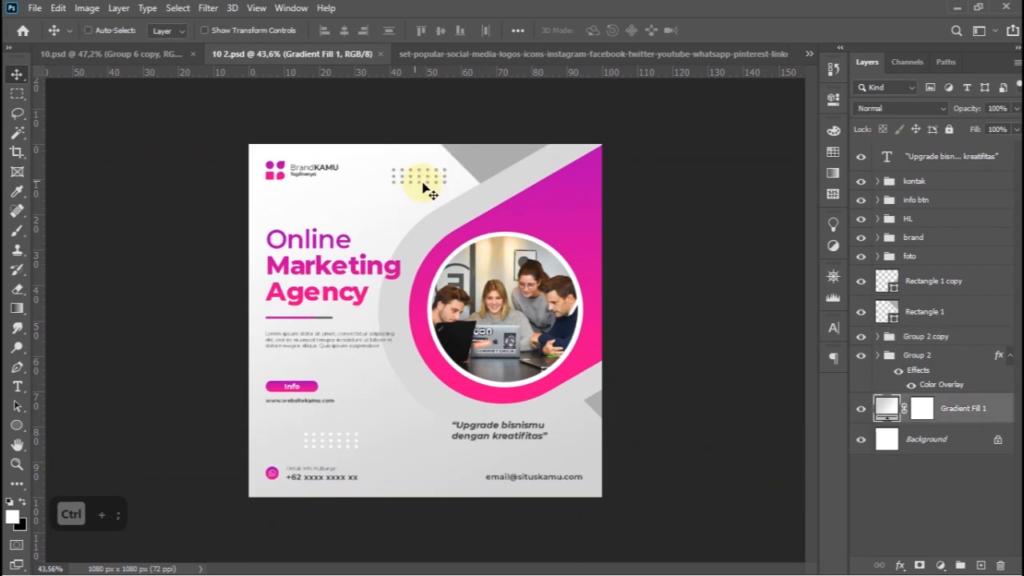
pyautogui.click(916, 354)
pyautogui.moveTo(437, 181); pyautogui.dragTo(422, 184)
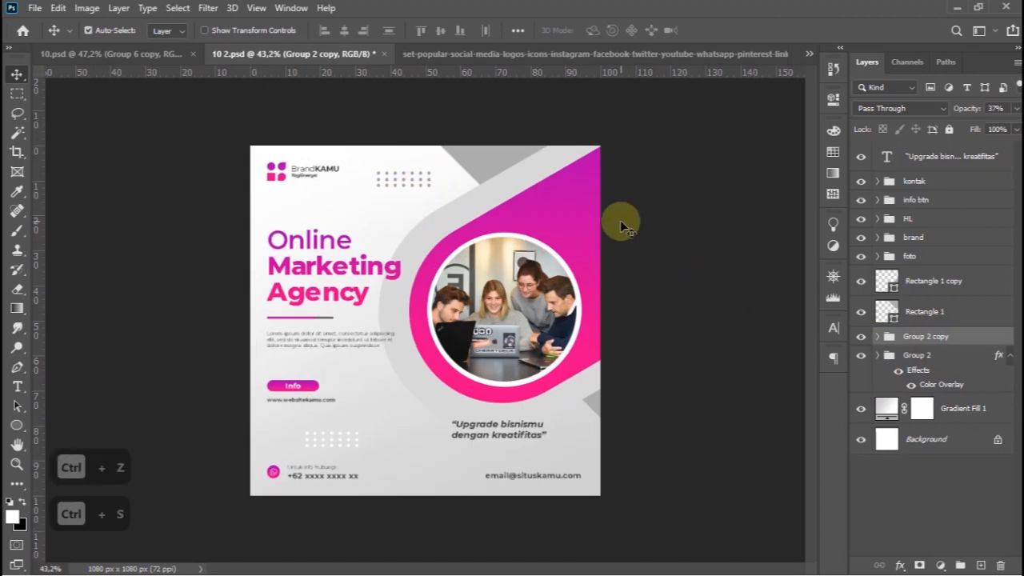
pyautogui.hotkey('ctrl', 's')
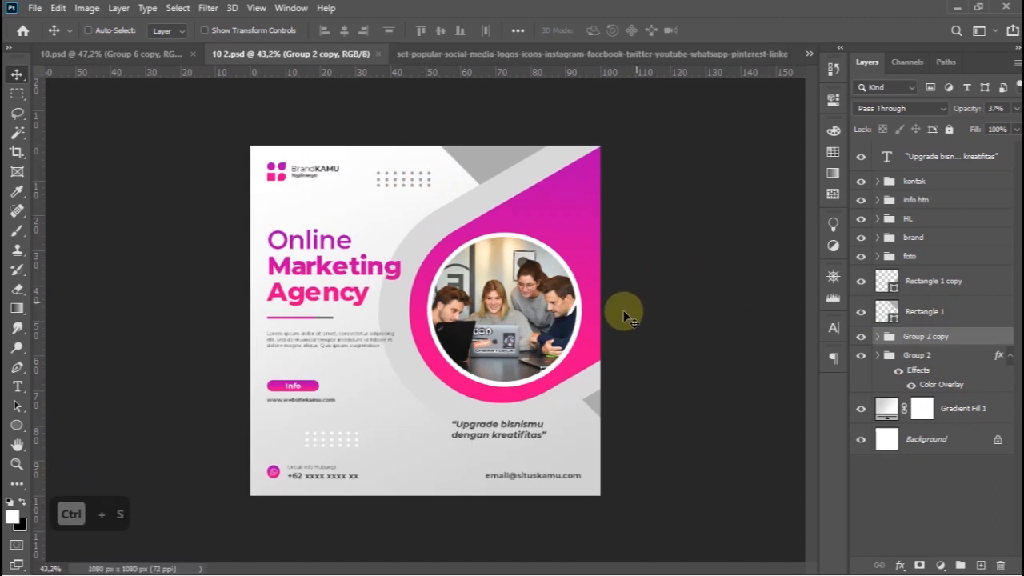
pyautogui.click(34, 8)
pyautogui.click(94, 189)
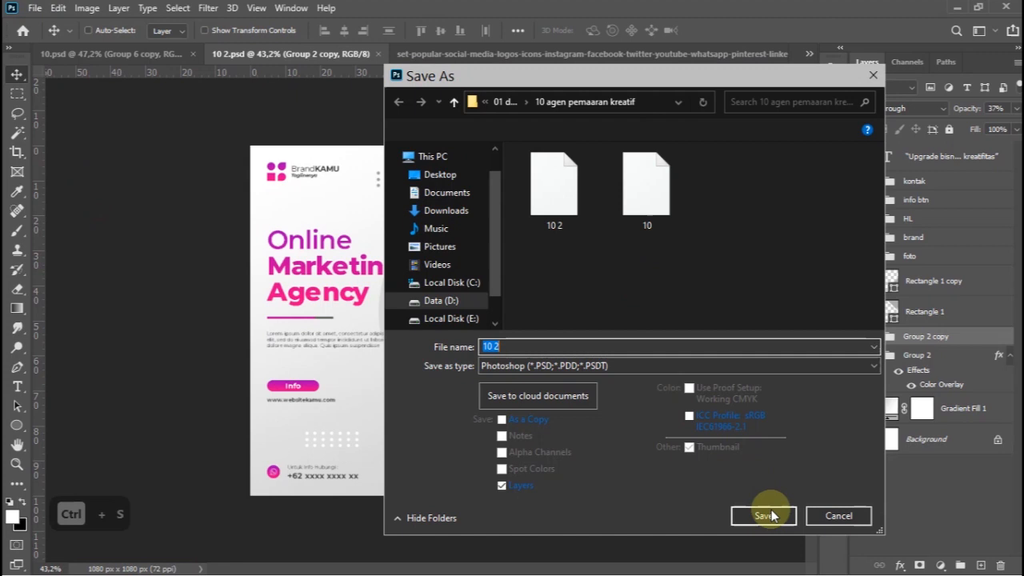
pyautogui.click(837, 514)
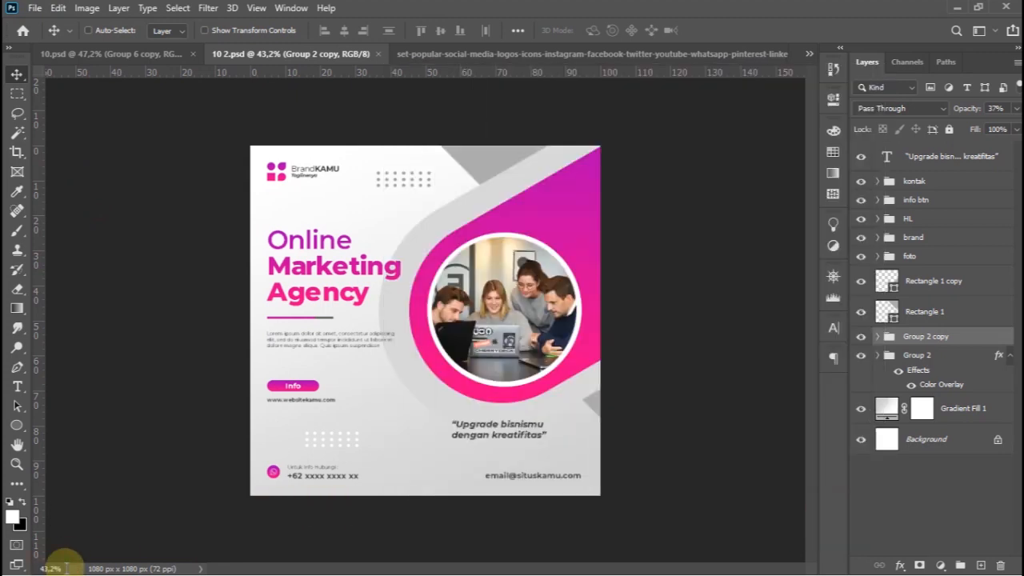
# Set the view to 50% and save the post as a JPEG named 10 2 in the "10 agen pemaaran kreatif" folder.
pyautogui.write('50')
pyautogui.press('Return')
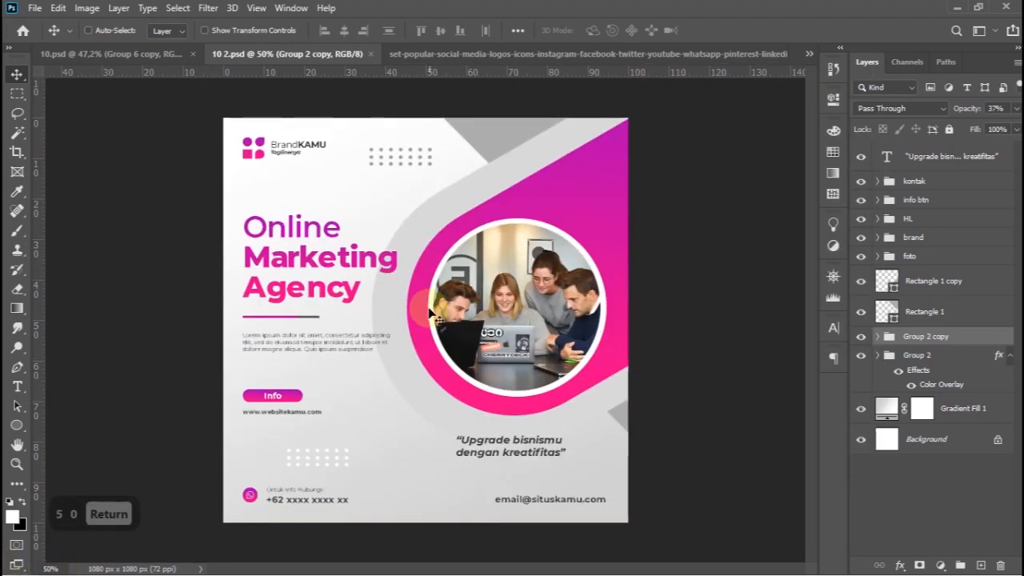
pyautogui.click(46, 8)
pyautogui.click(82, 195)
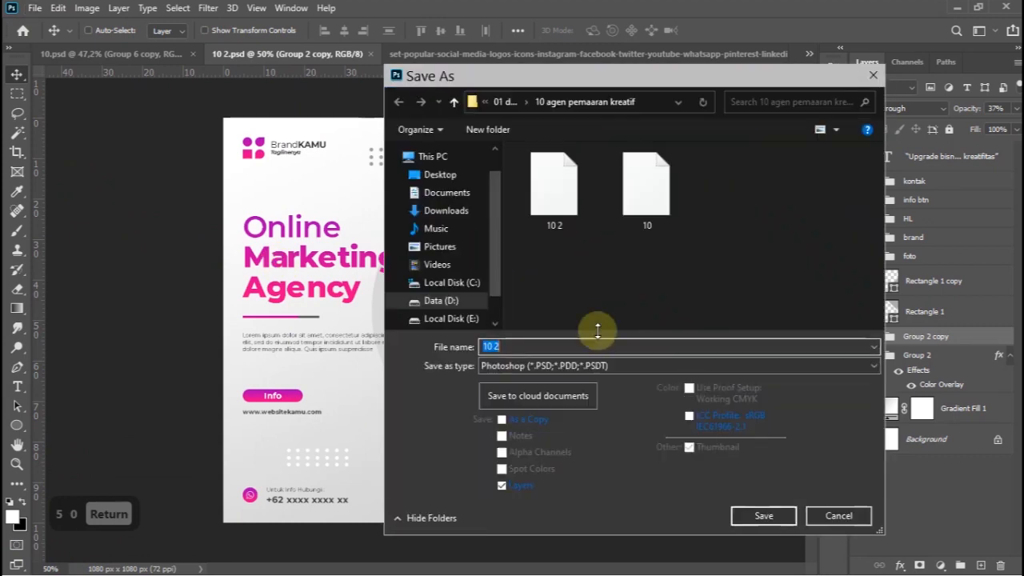
pyautogui.click(612, 369)
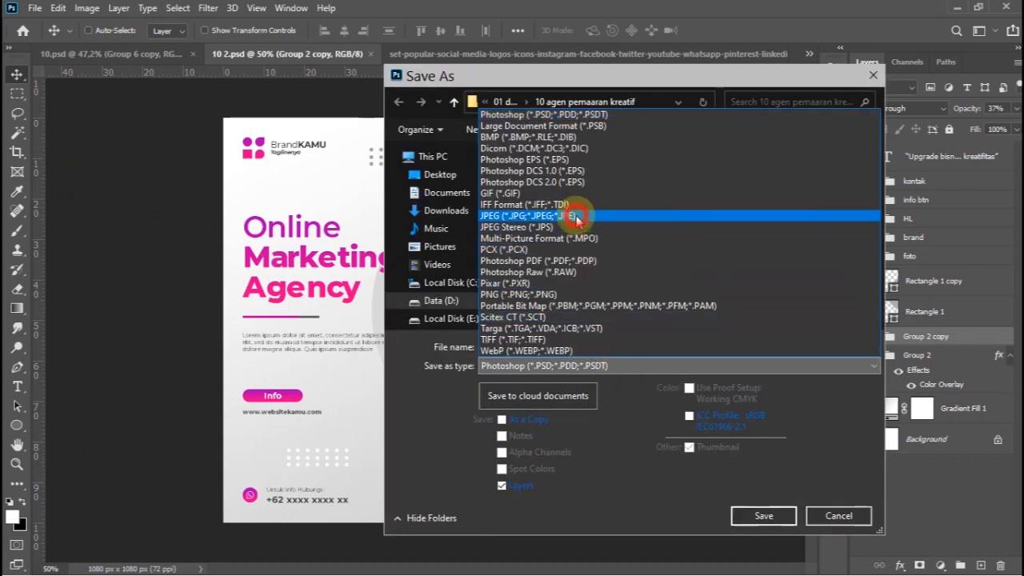
pyautogui.click(524, 215)
pyautogui.click(764, 515)
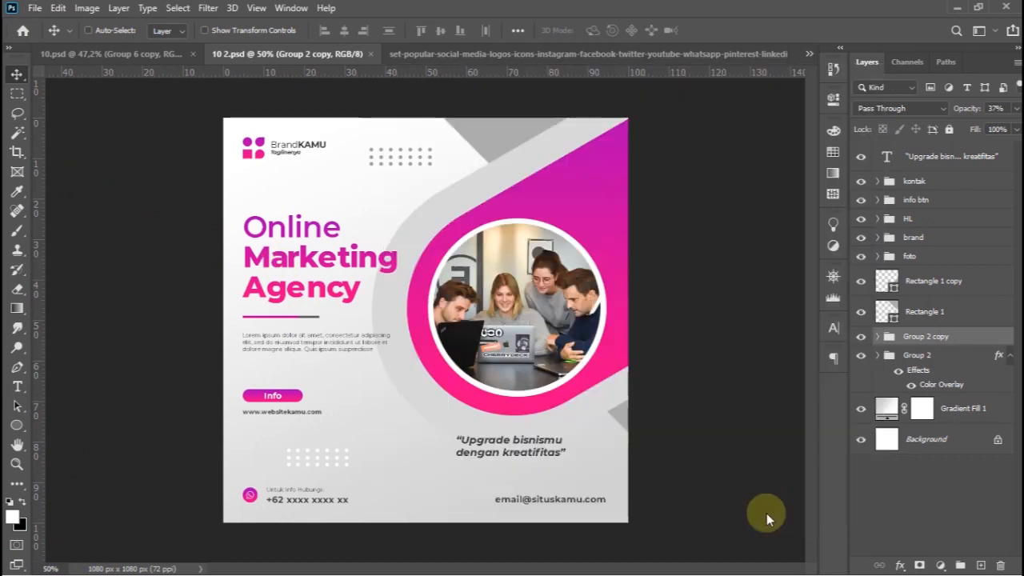
pyautogui.click(600, 130)
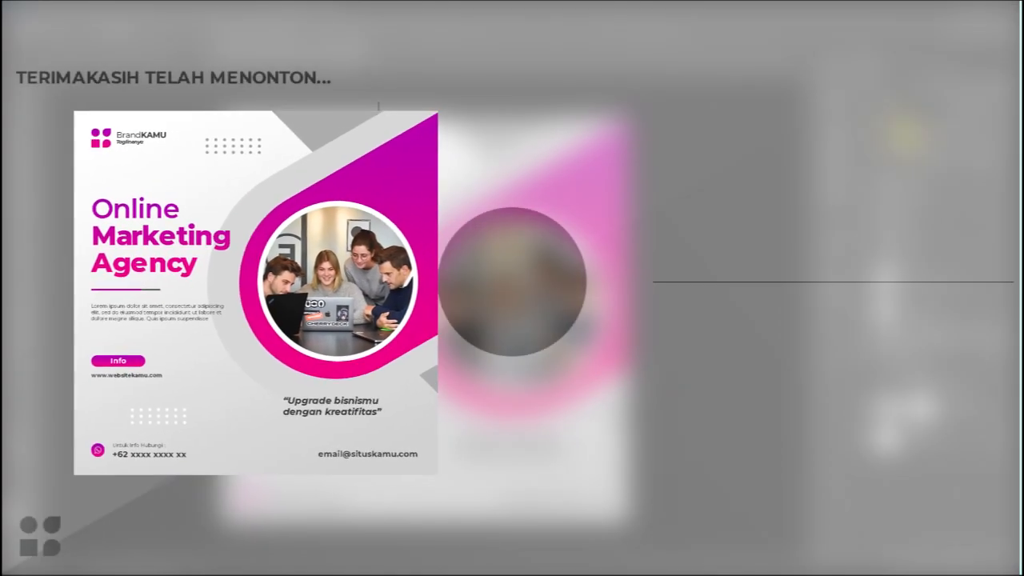